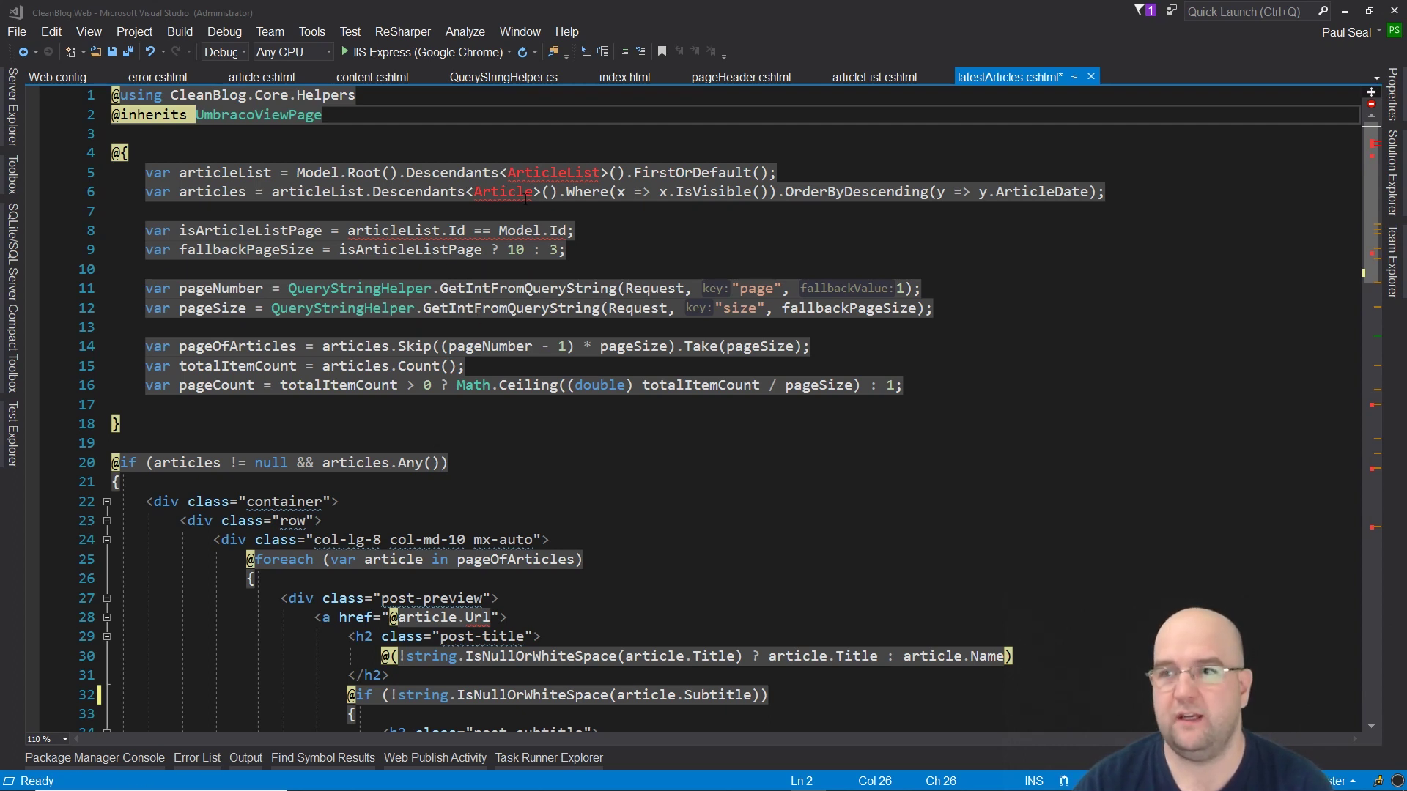
- Test IntelliSense on line 32 by re-picking Subtitle from the member suggestions
mouse_move(545, 175)
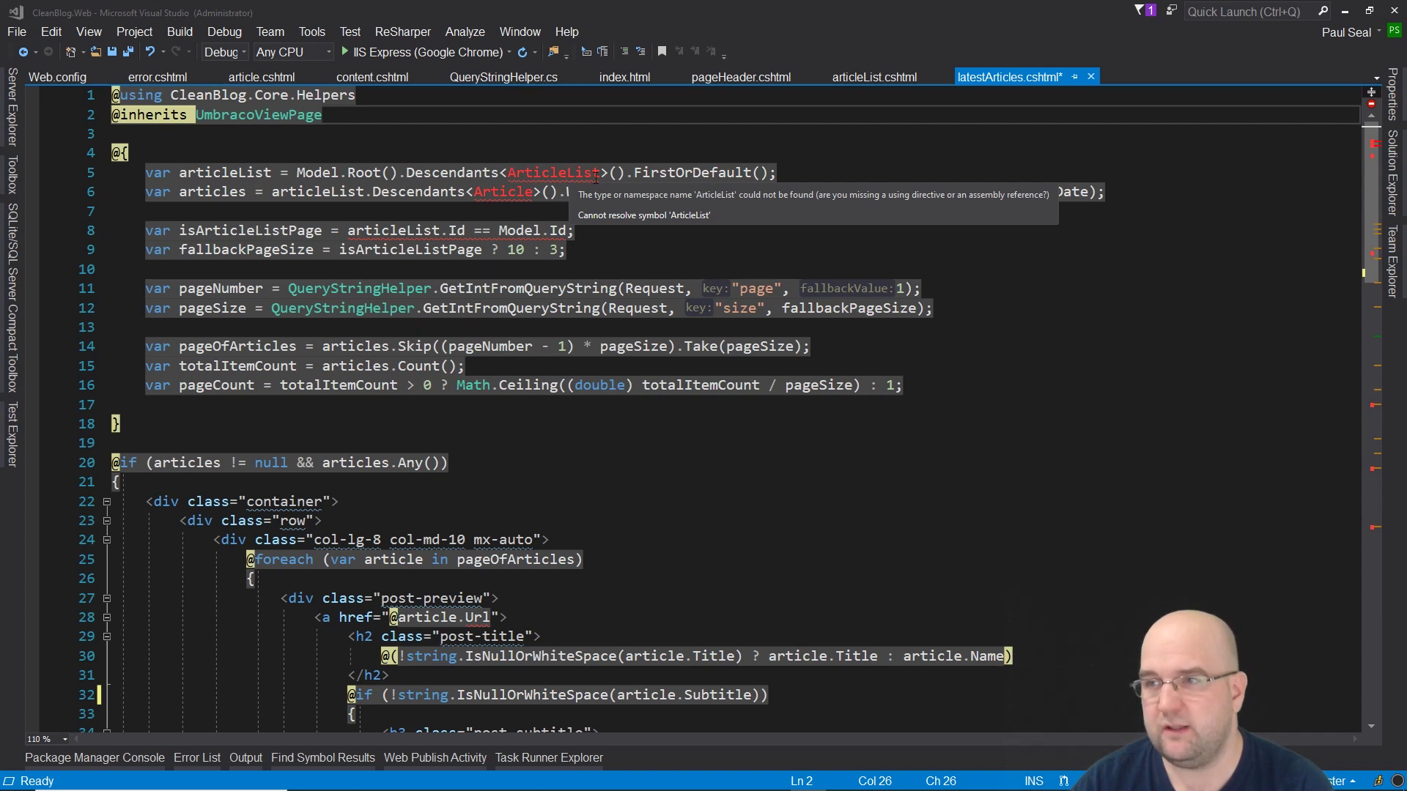
left_click(584, 247)
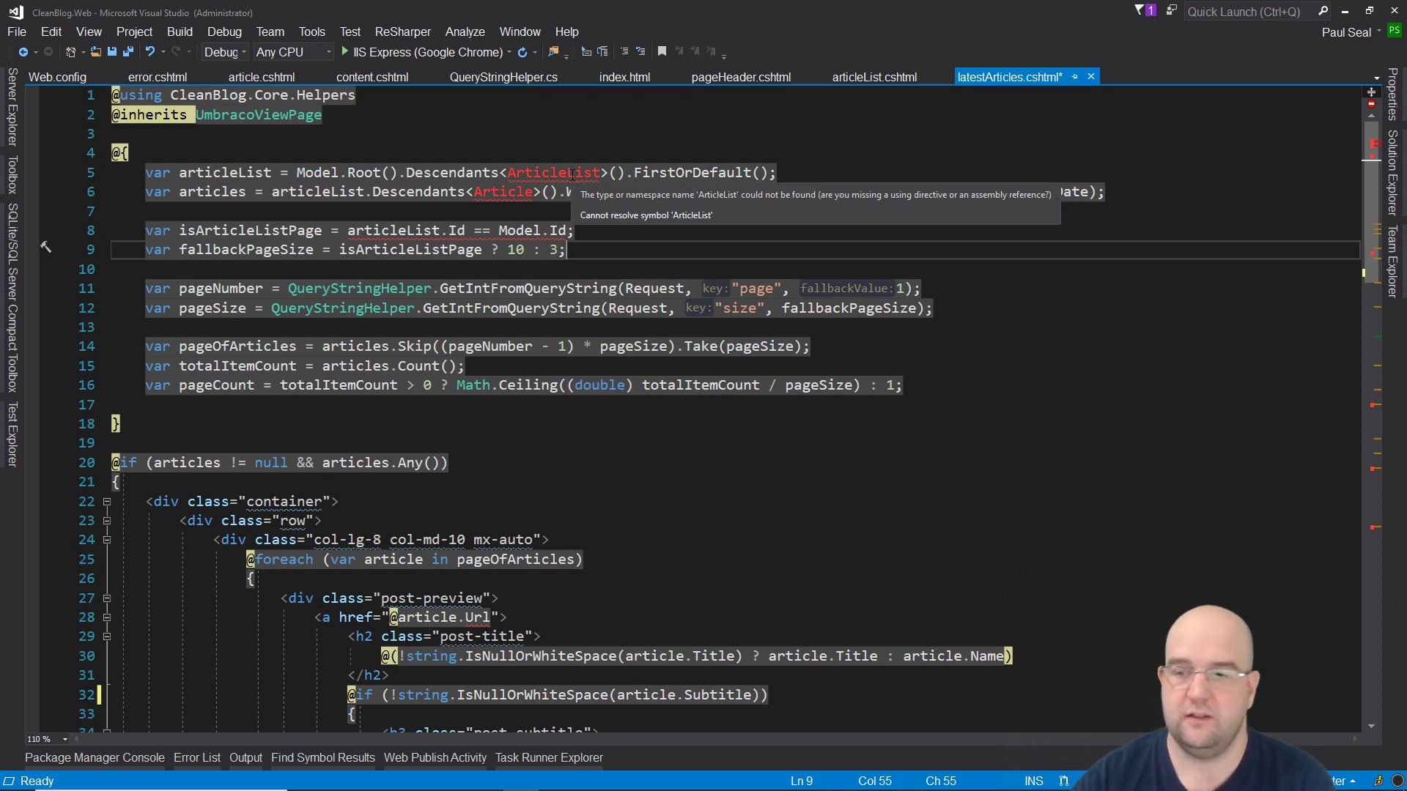
scroll(691, 478, "down", 4)
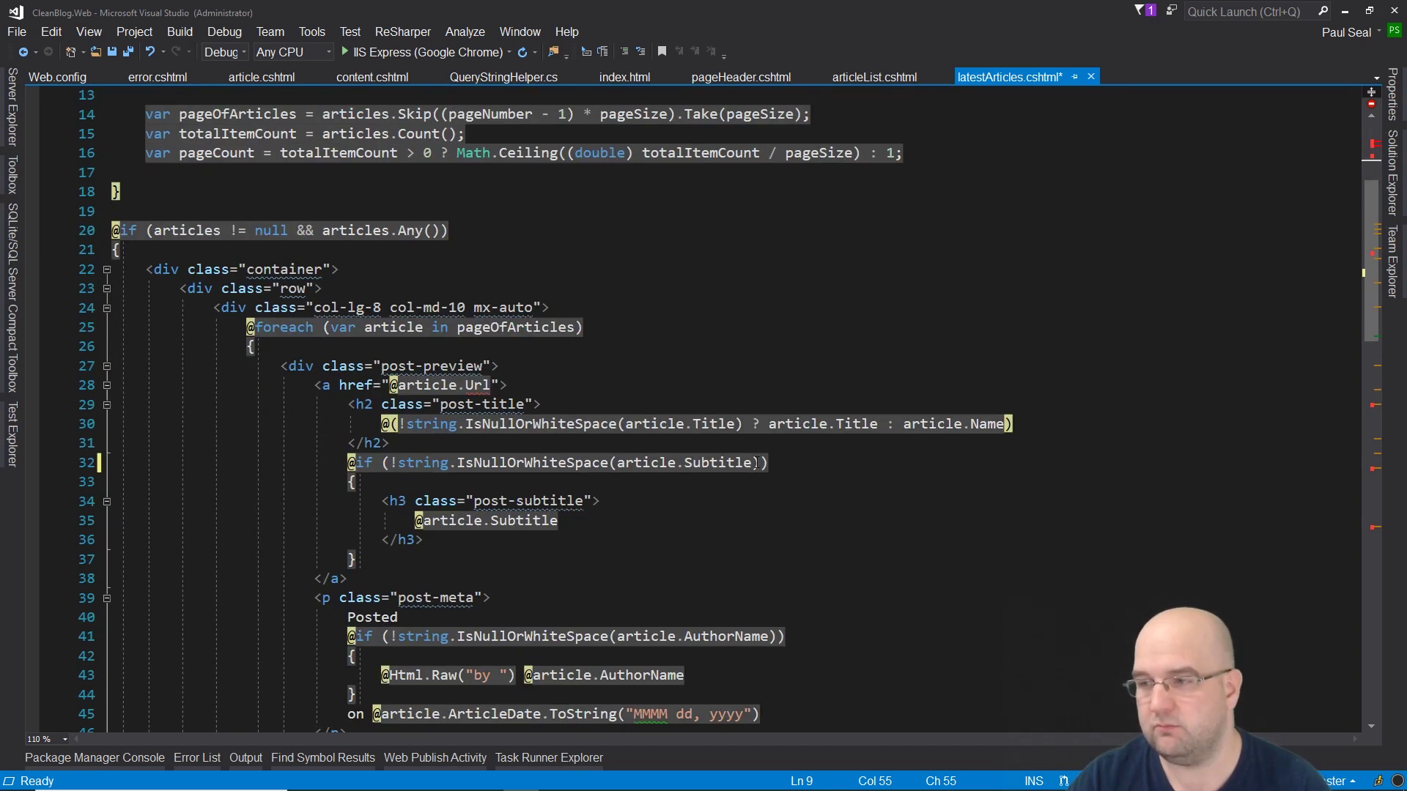
left_click(754, 463)
left_click(677, 464)
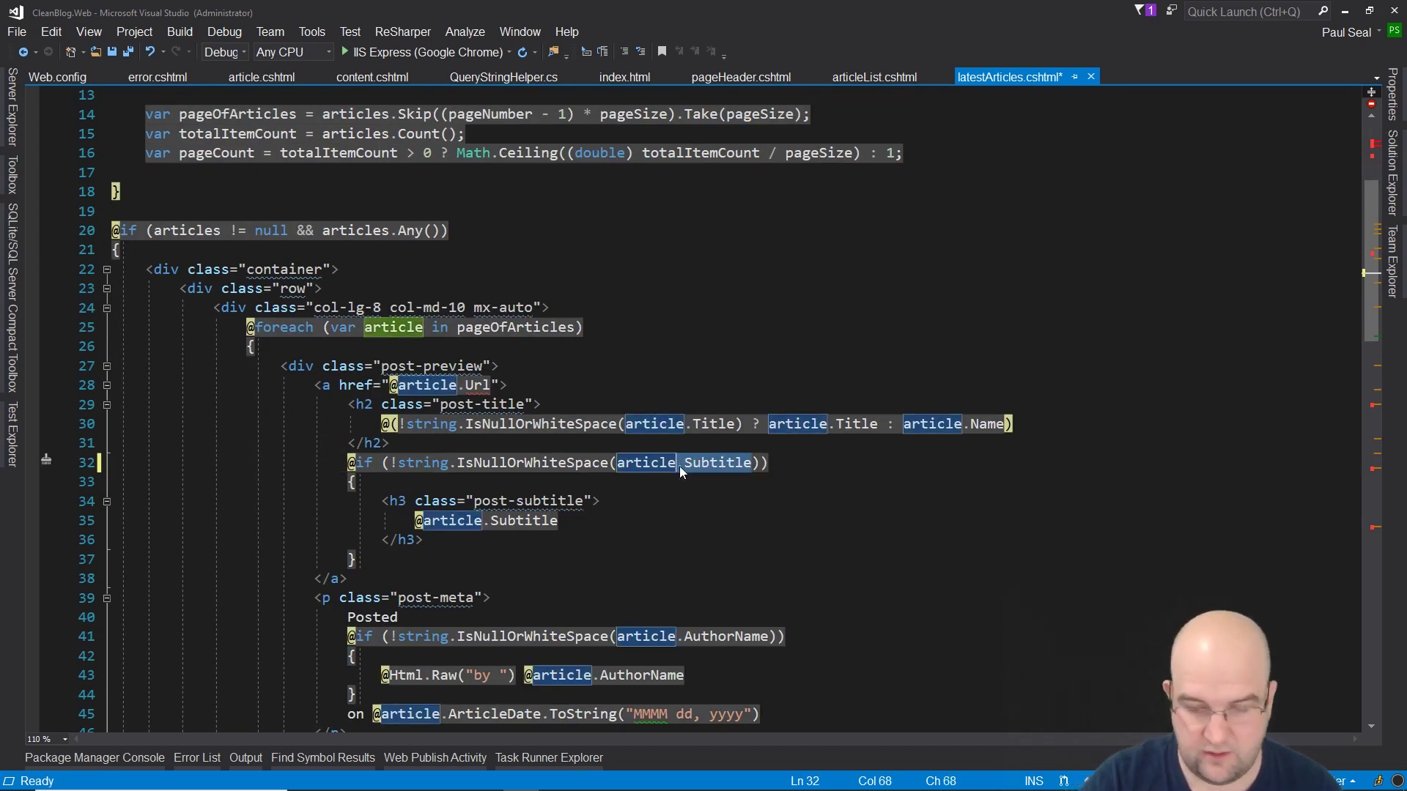
key("ctrl+shift+Right")
key("ctrl+shift+Right")
type(".")
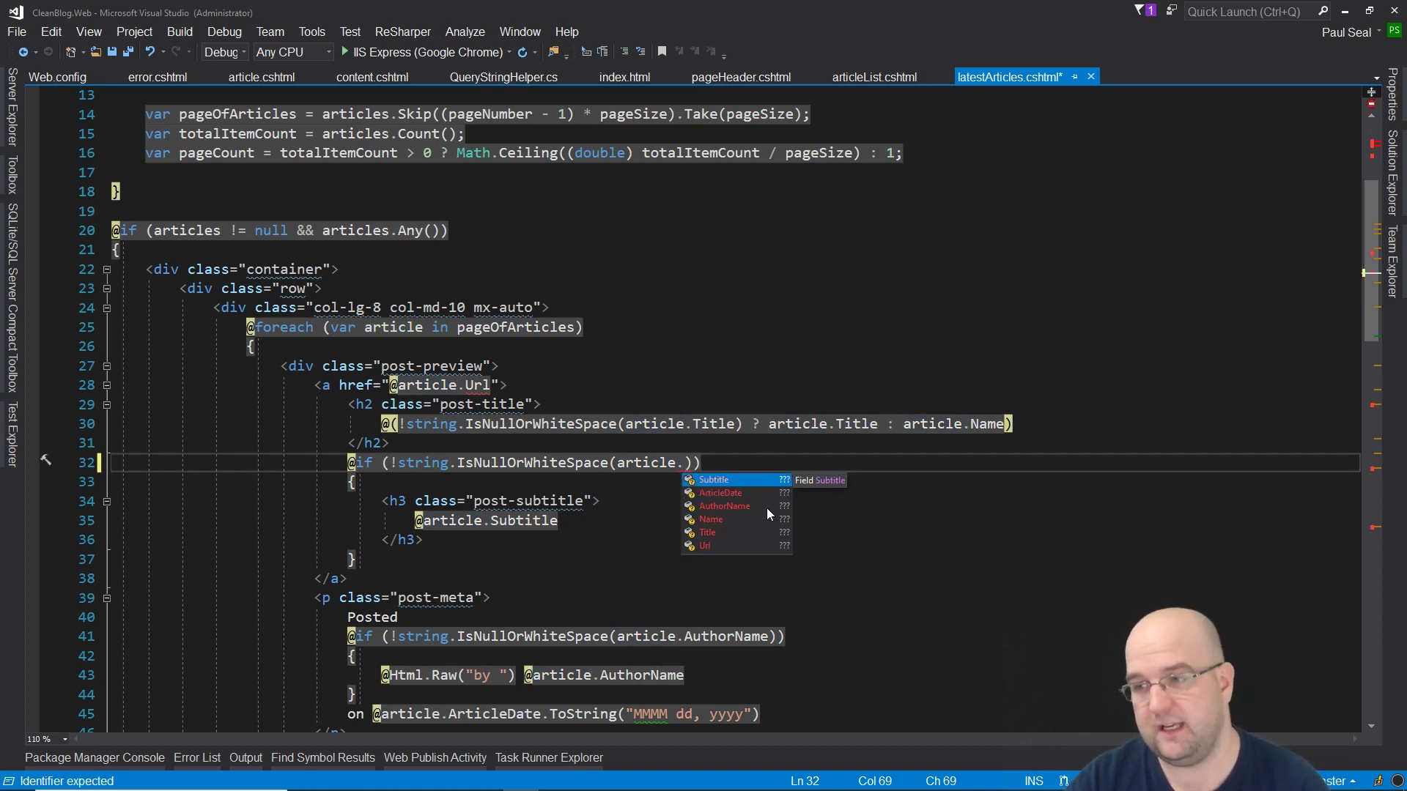
key("Tab")
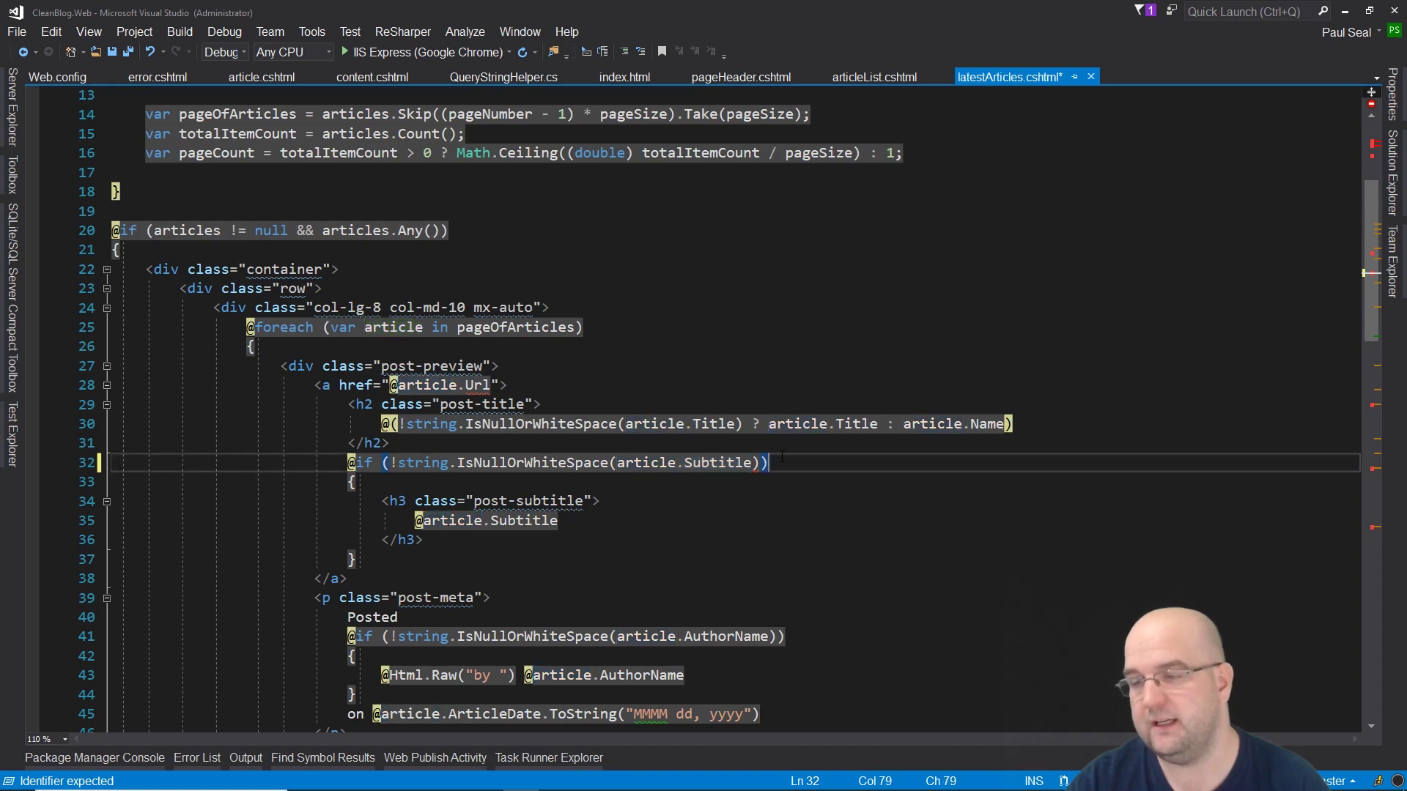
type(")")
scroll(758, 417, "up", 4)
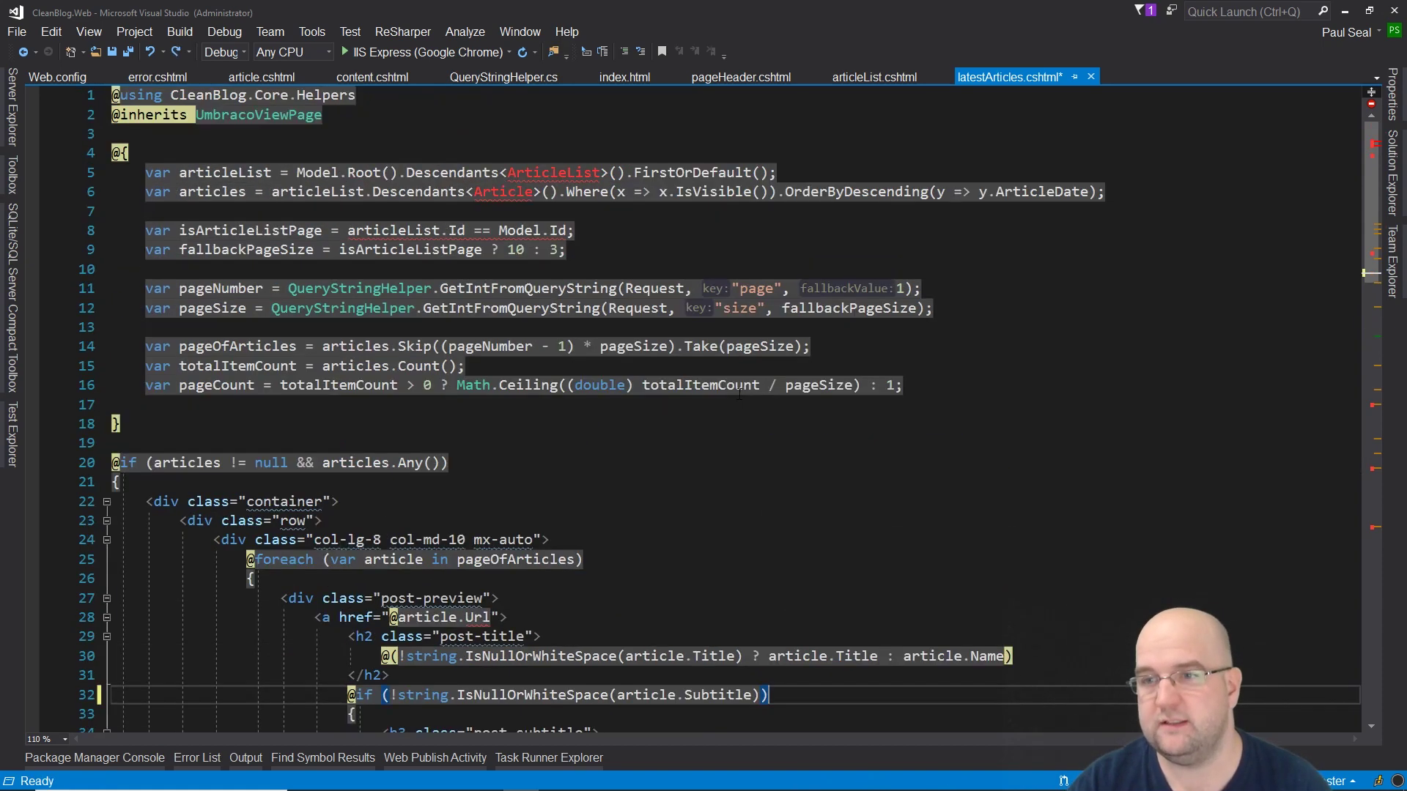
scroll(667, 414, "down", 1)
- Test QueryStringHelper suggestions on line 13, remove the test text, and show Solution Explorer
left_click(777, 268)
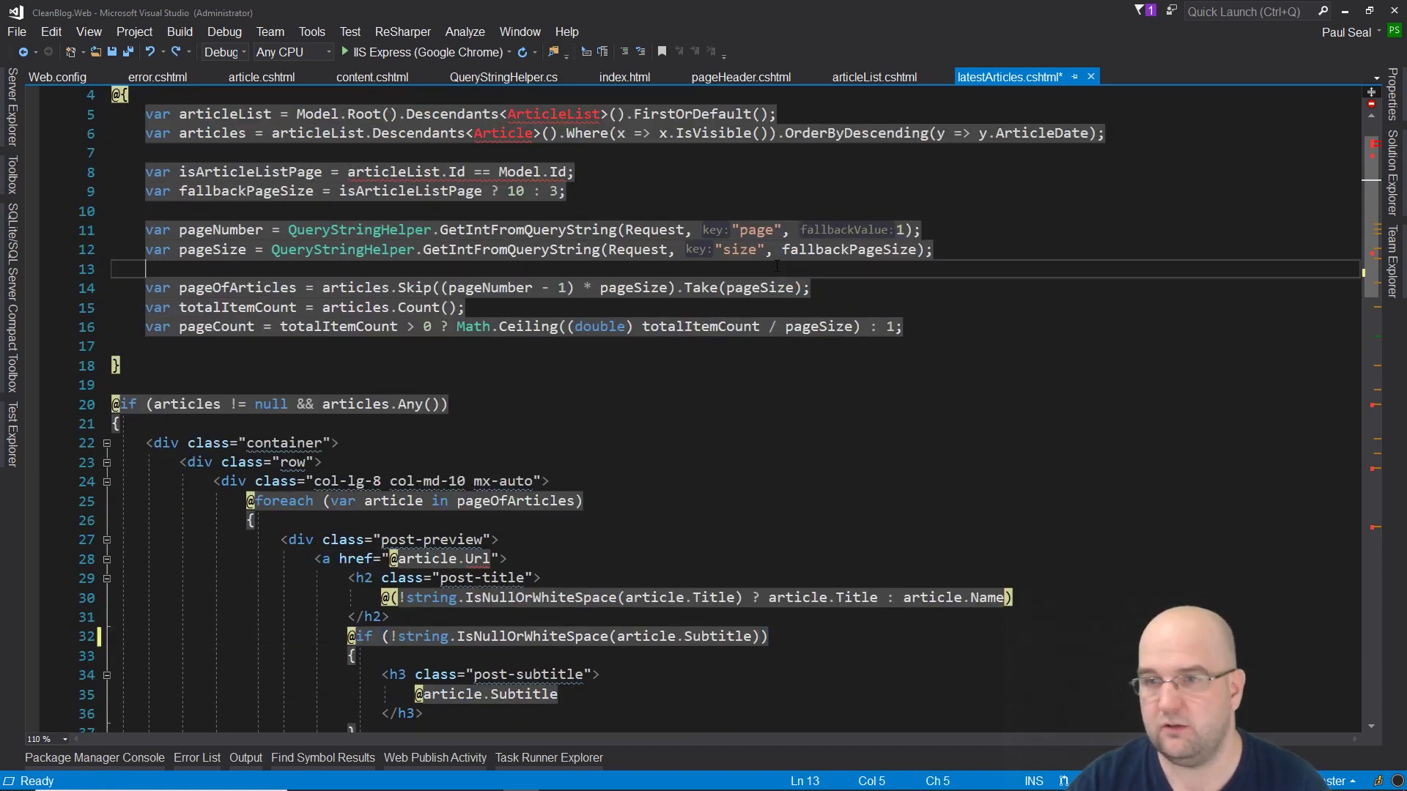
left_click_drag(281, 249, 415, 249)
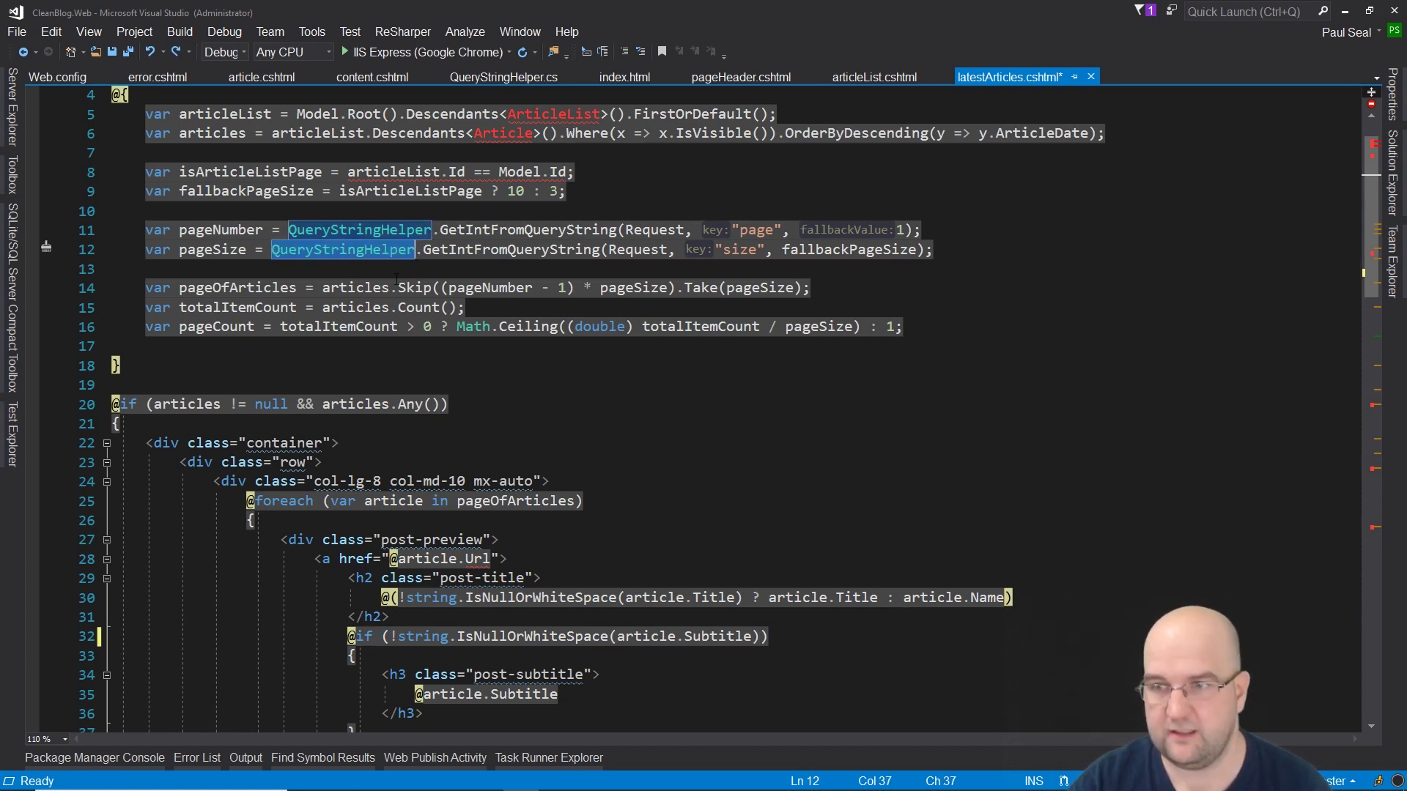
key("ctrl+c")
left_click(393, 273)
key("ctrl+v")
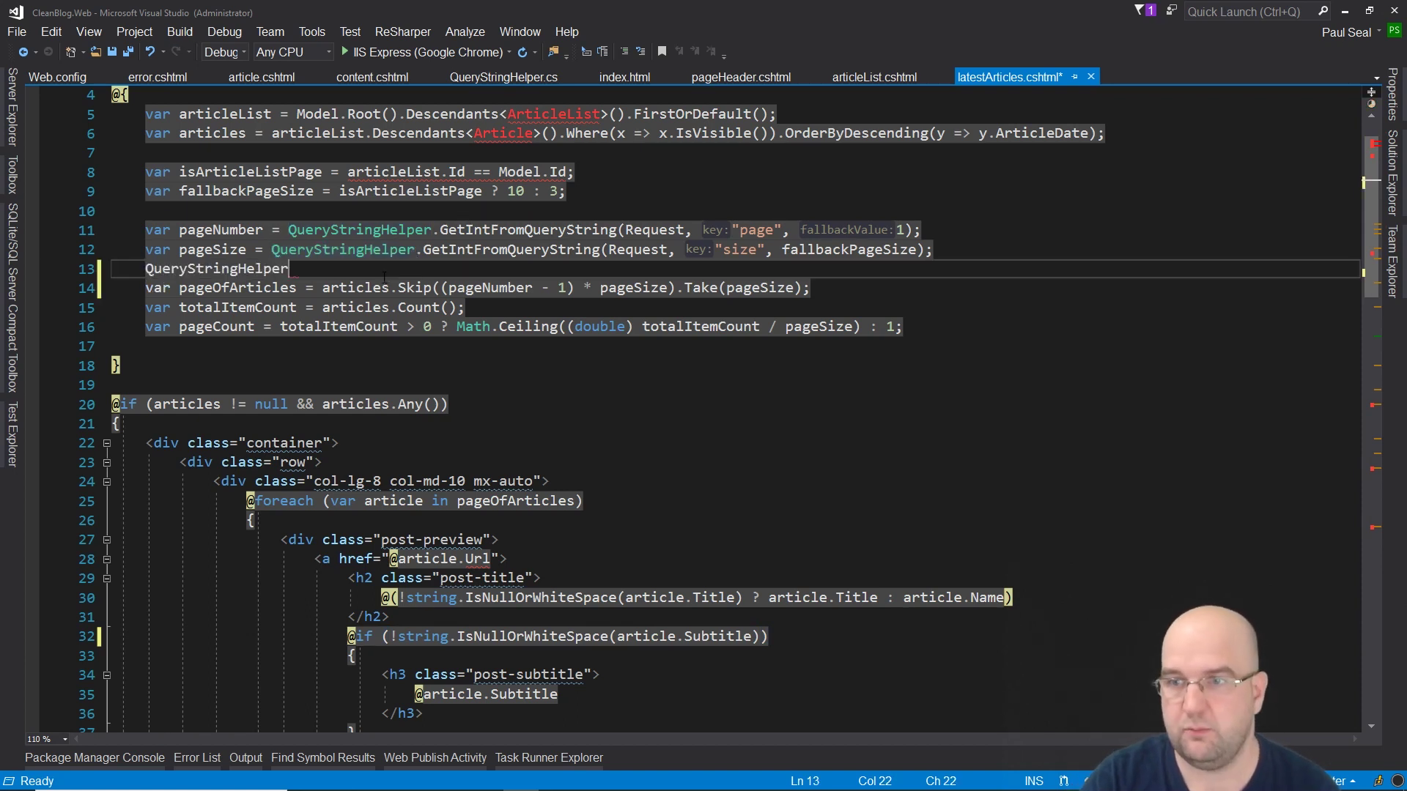
type(".")
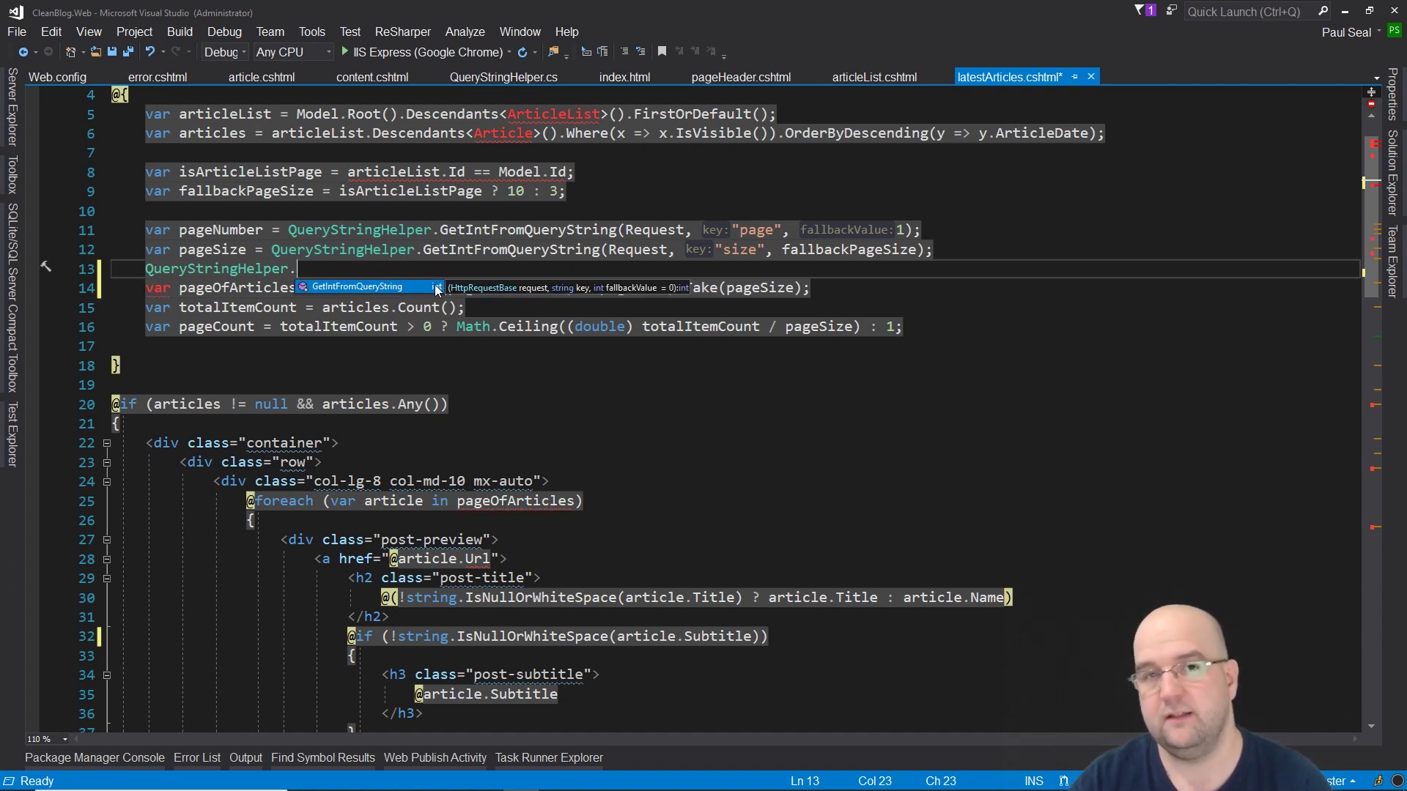
key("BackSpace")
key("shift+Home")
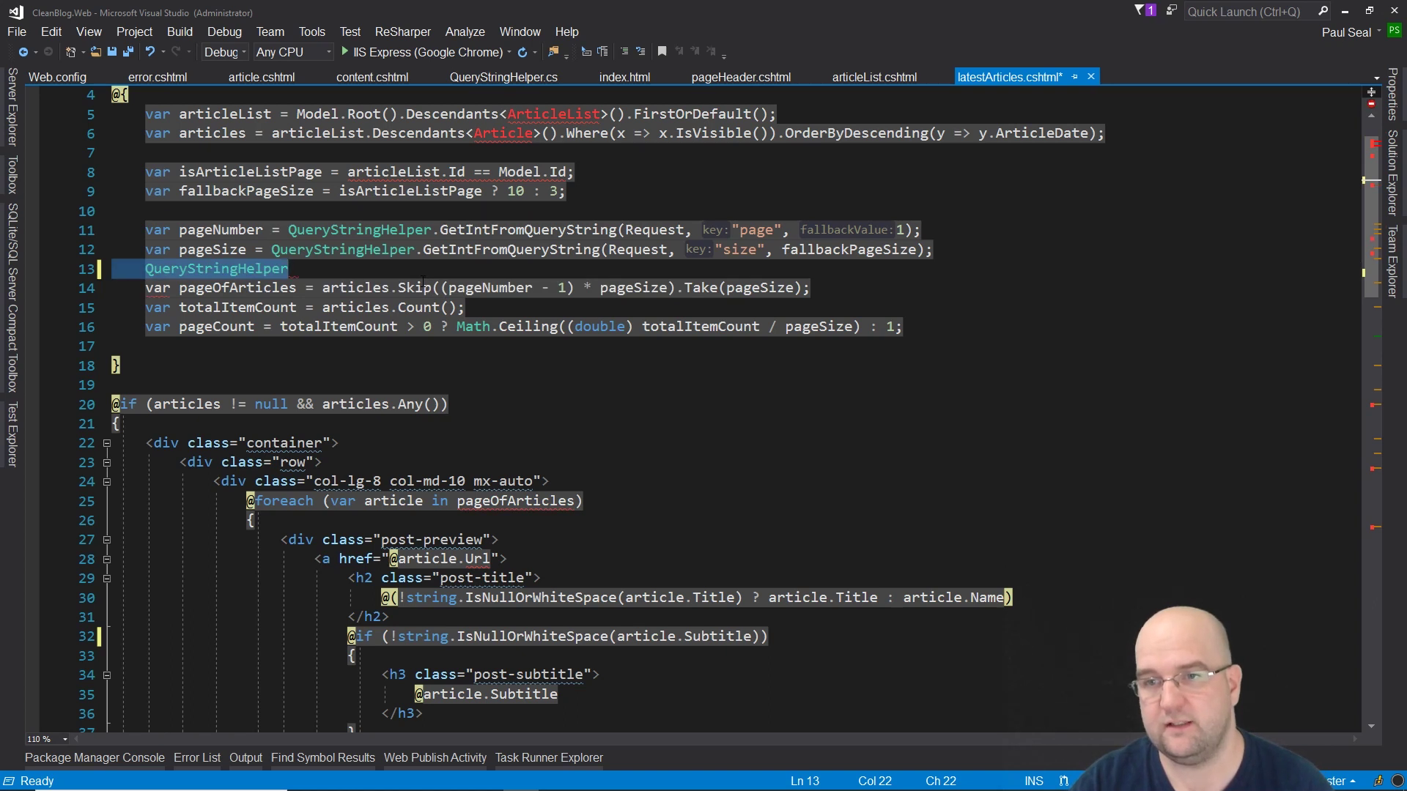
key("BackSpace")
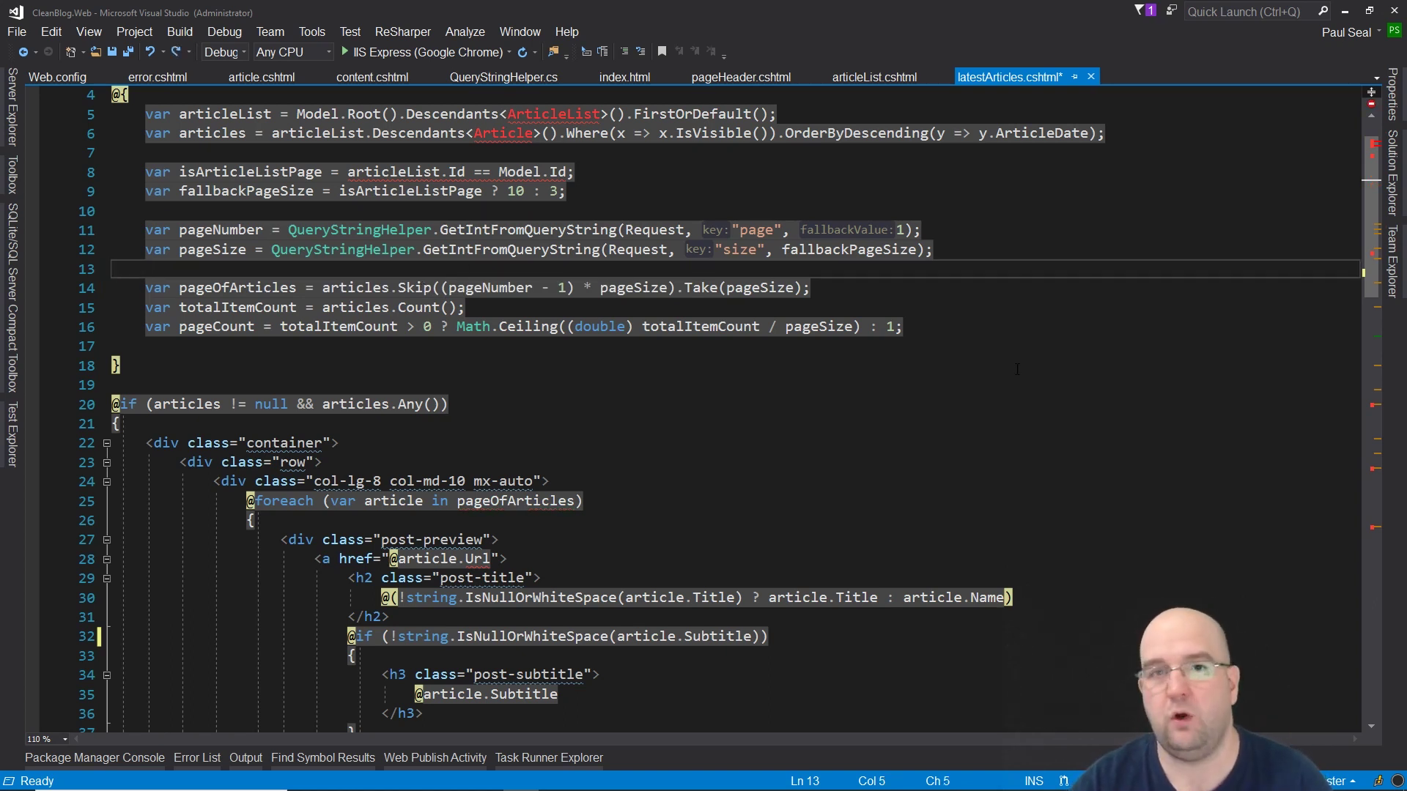
left_click(1392, 175)
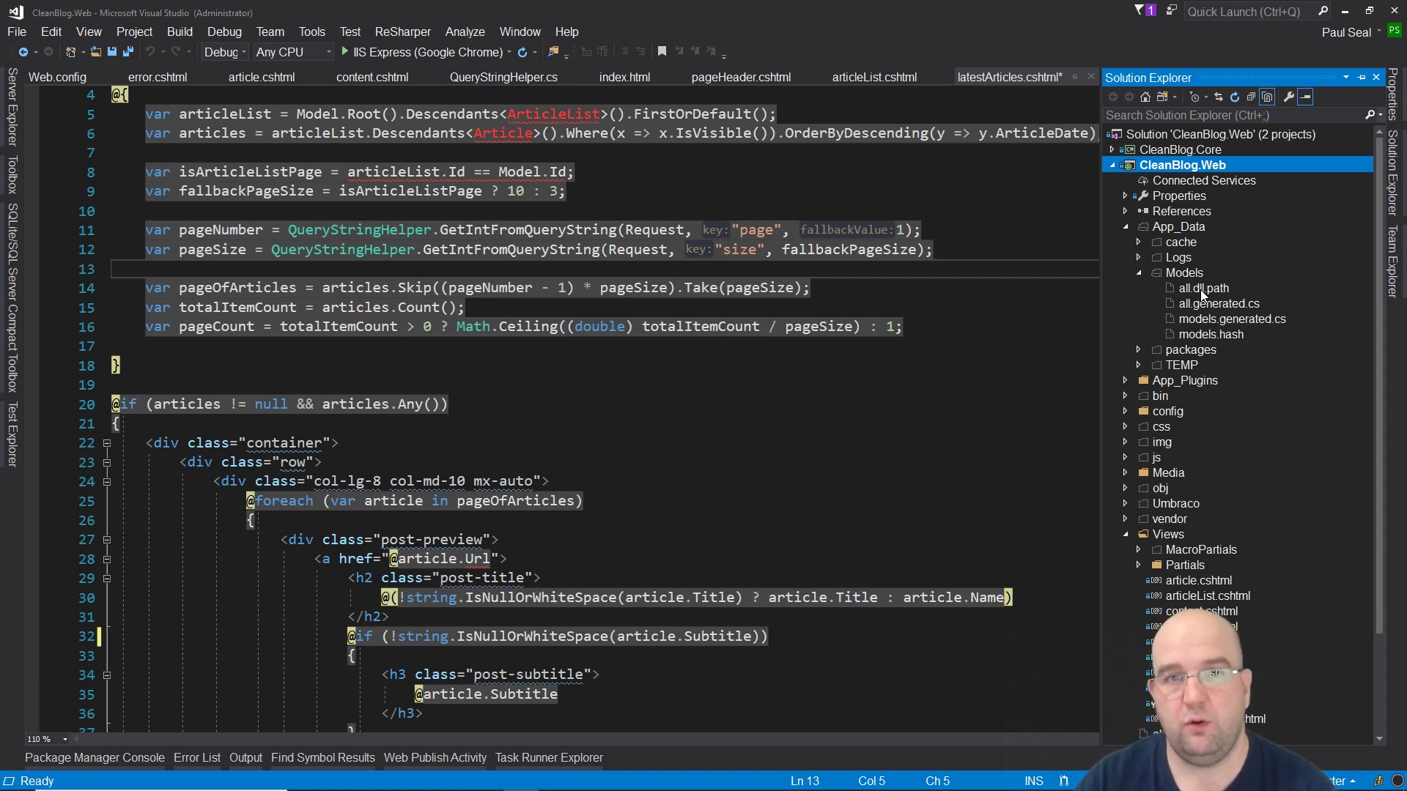
- Delete the four generated files from App_Data/Models and open Web.config
double_click(1200, 289)
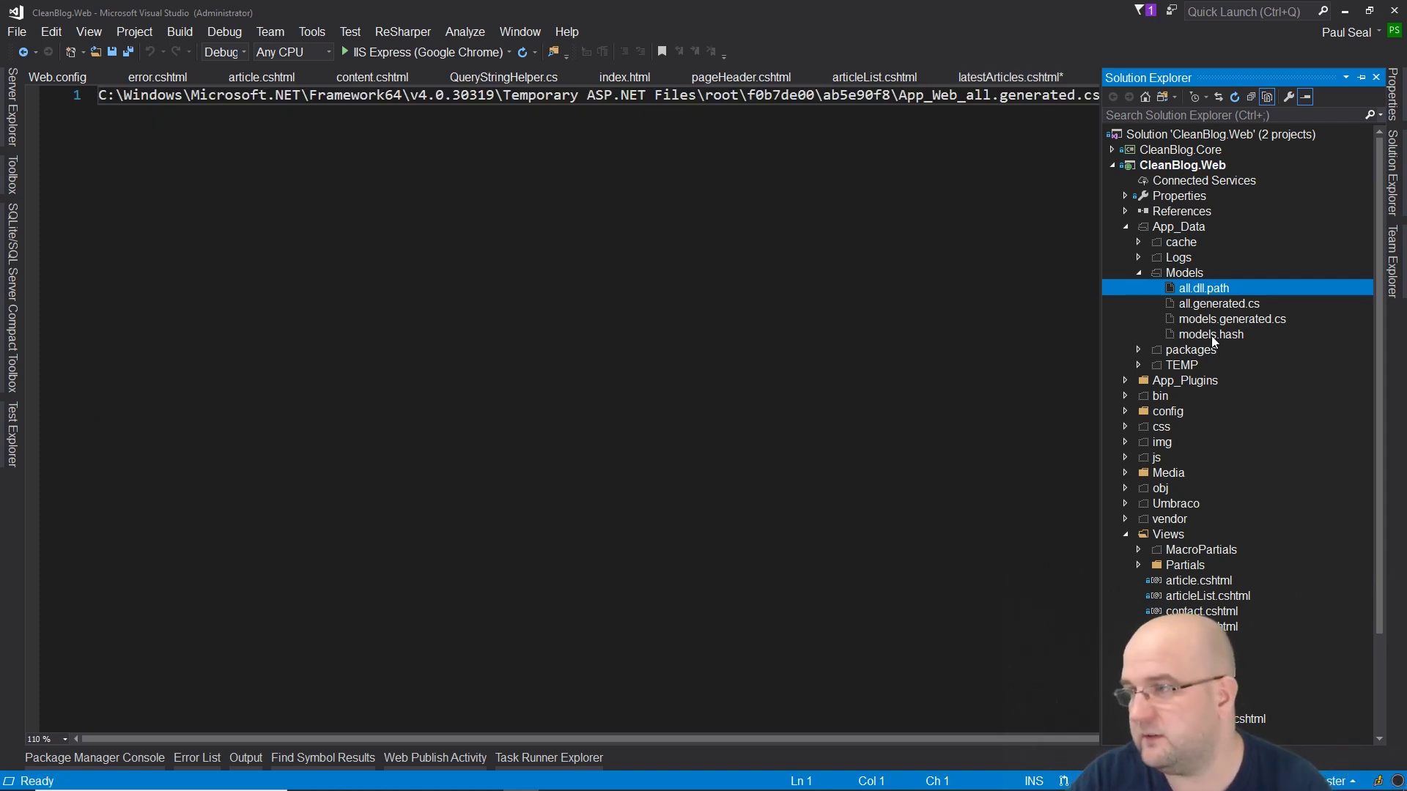
left_click(1210, 335, "shift")
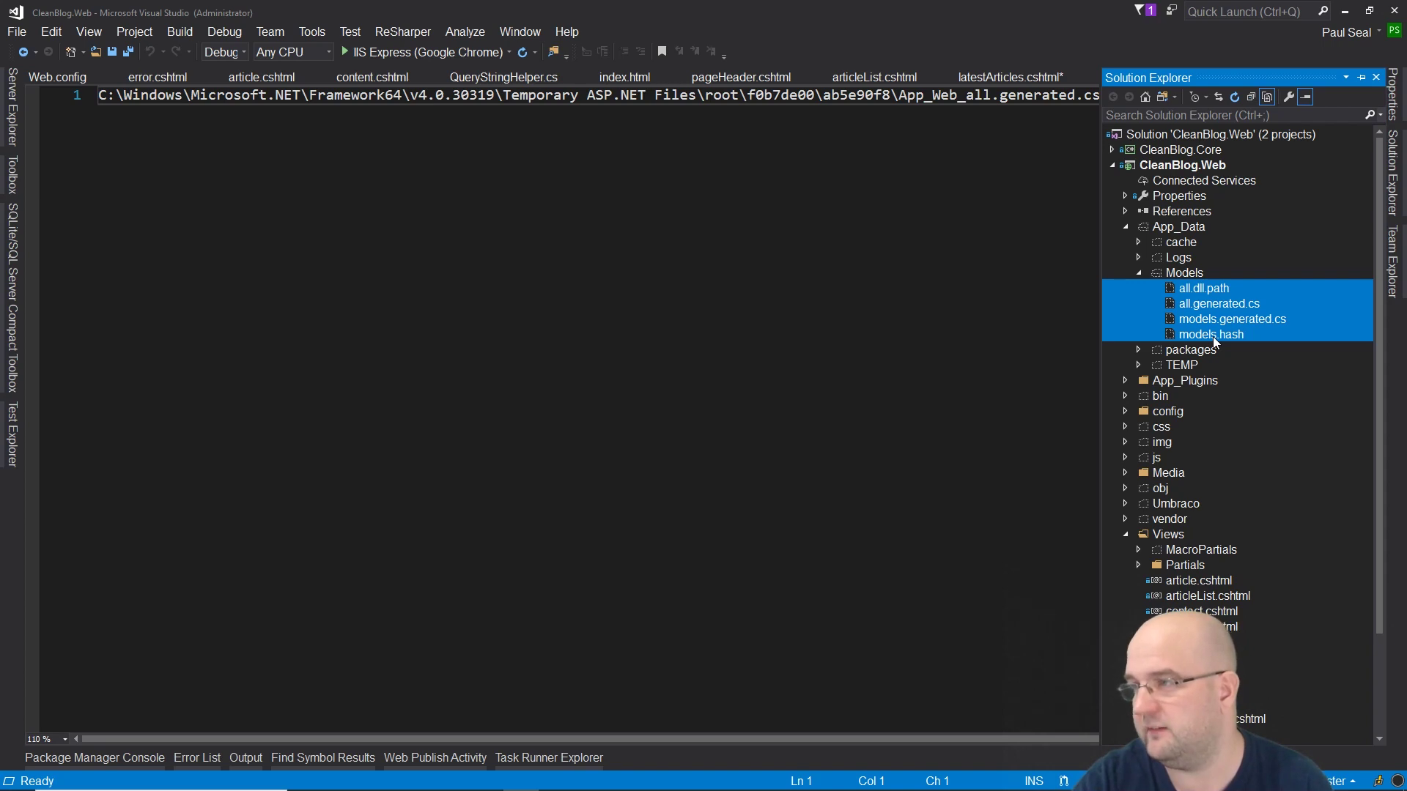
key("Delete")
key("Return")
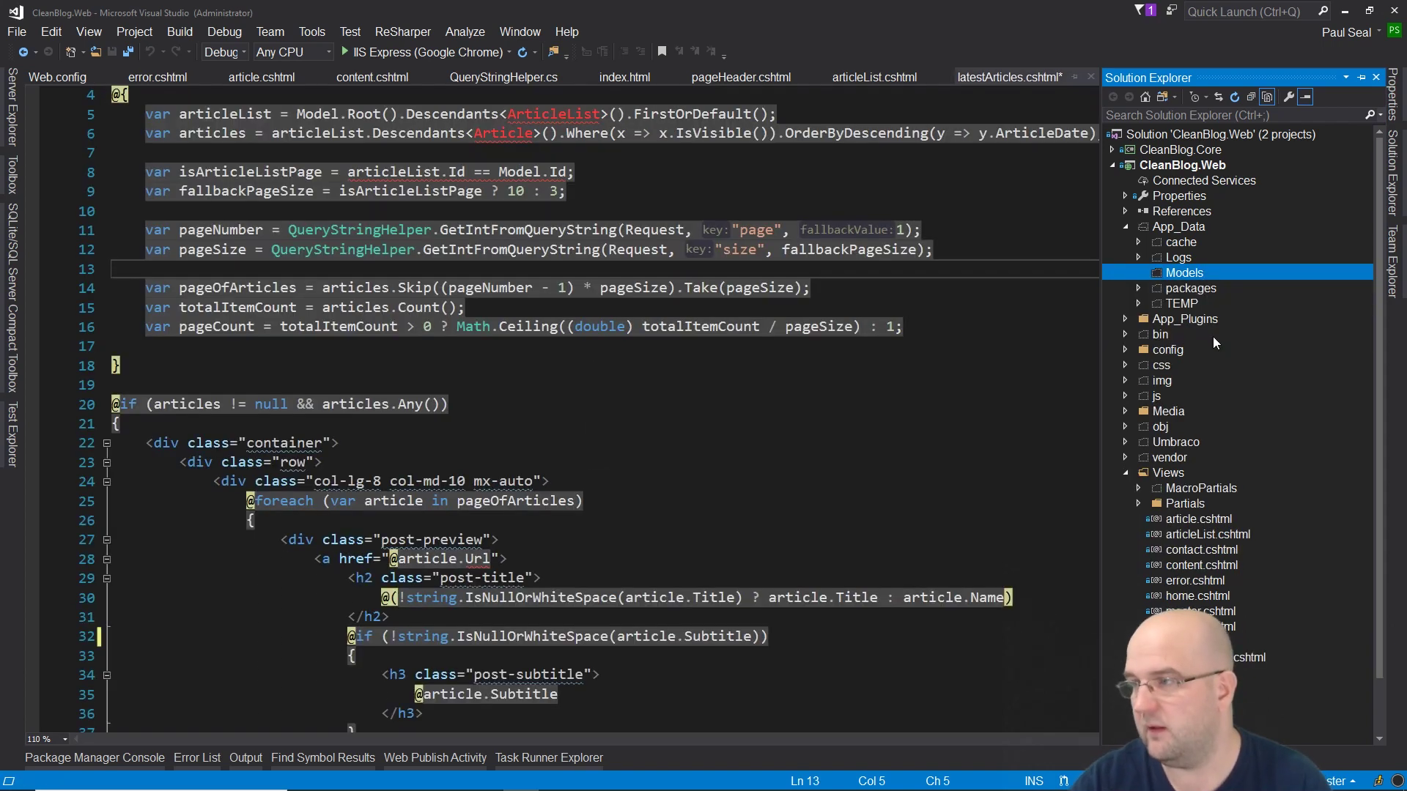
scroll(1188, 350, "down", 2)
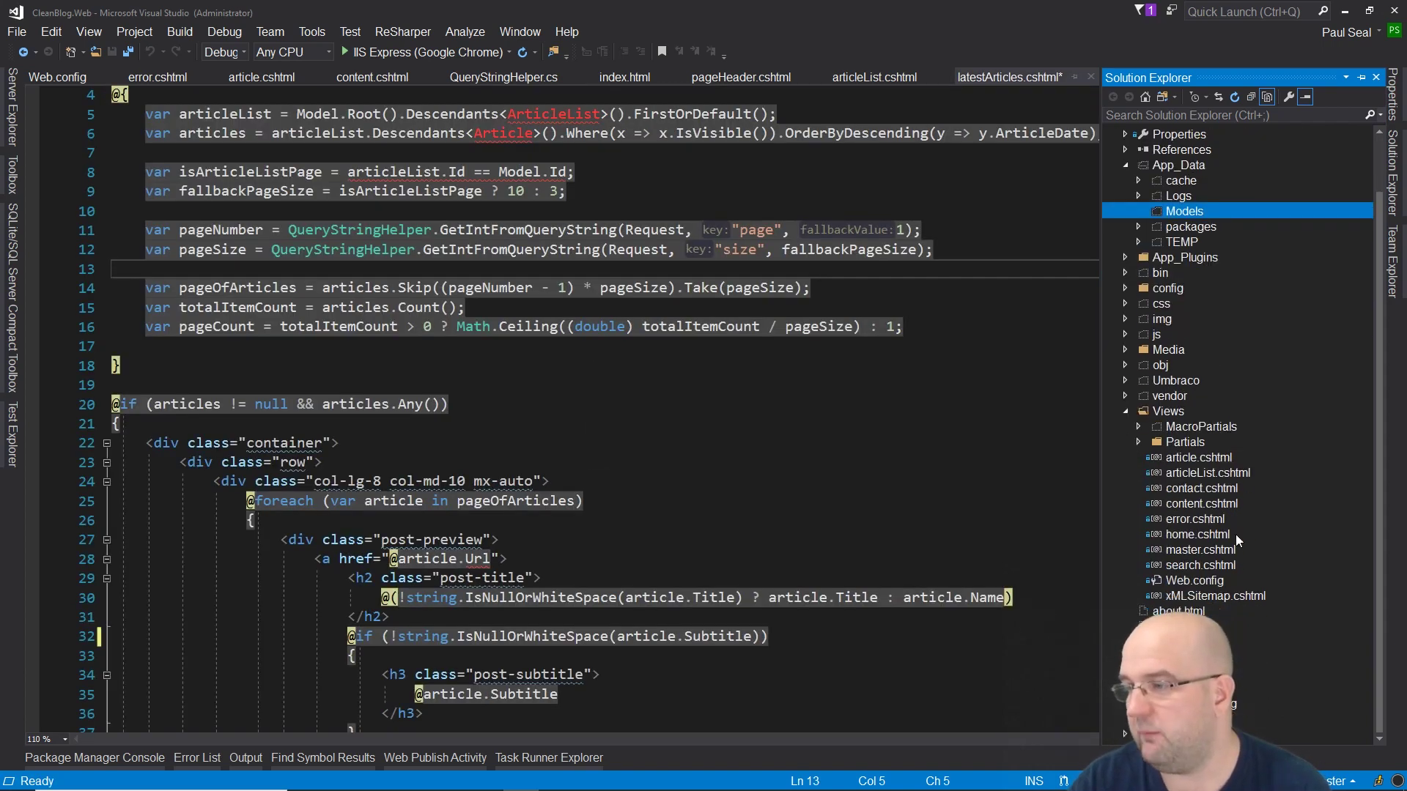
double_click(1194, 580)
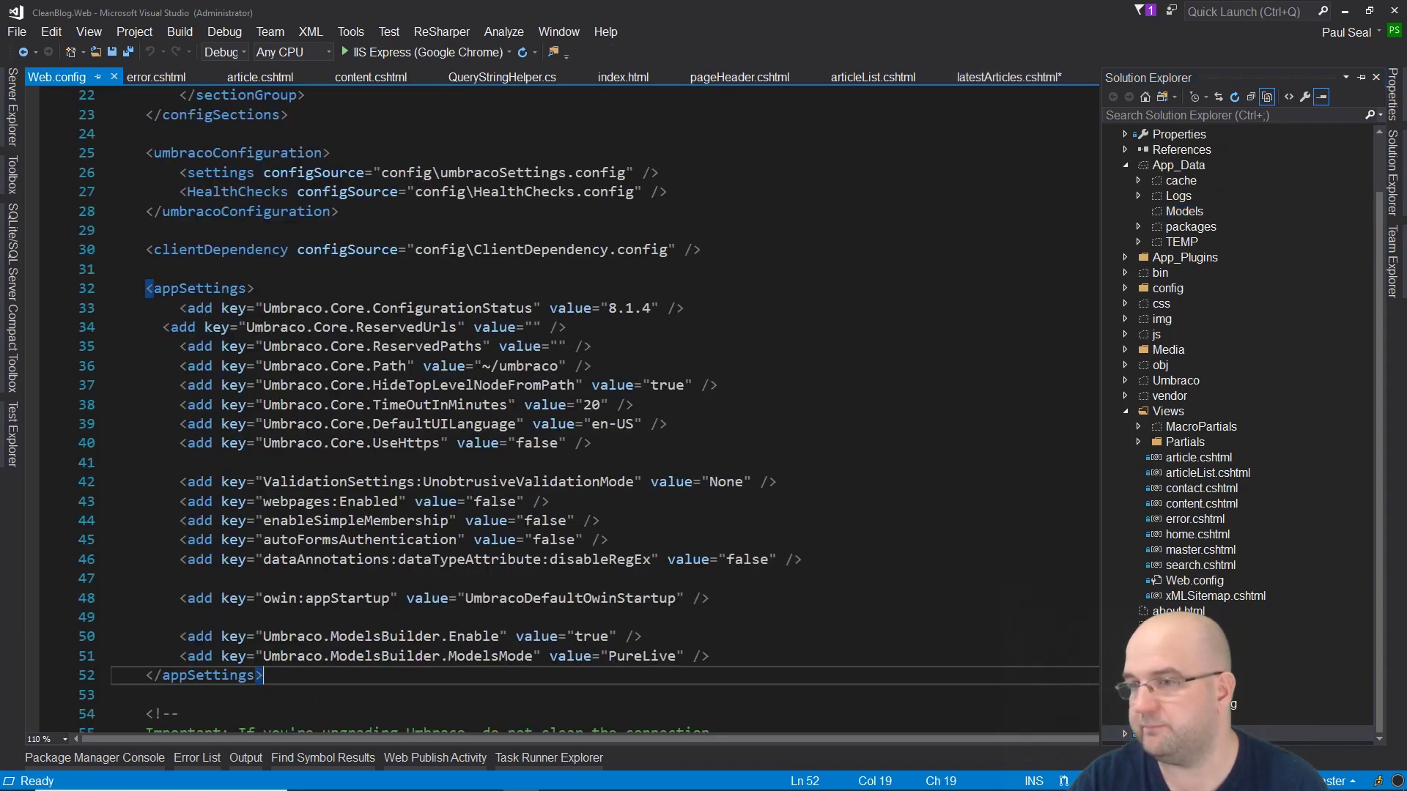
- Change ModelsBuilder.ModelsMode from PureLive to AppData in Web.config and save all files
scroll(733, 422, "down", 5)
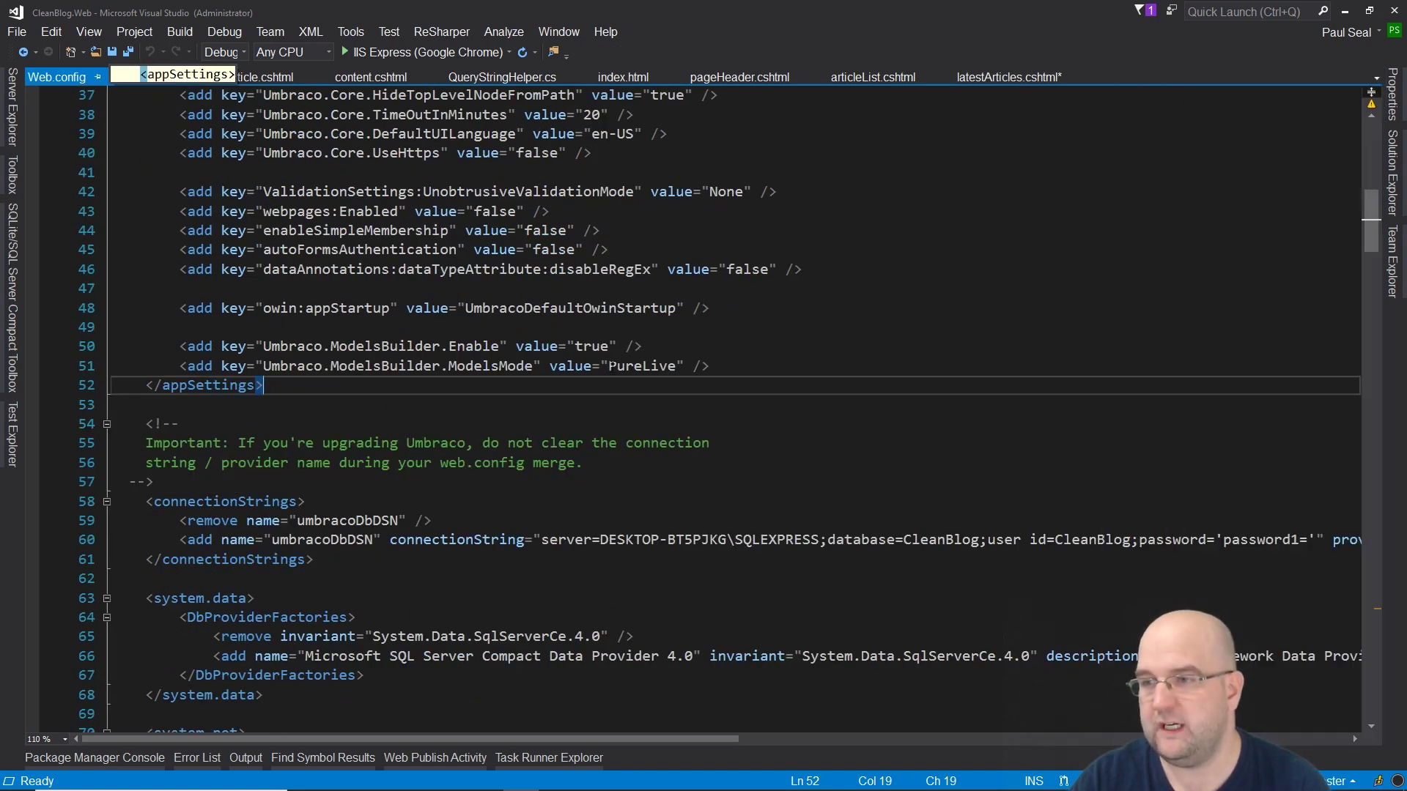
left_click_drag(609, 365, 680, 366)
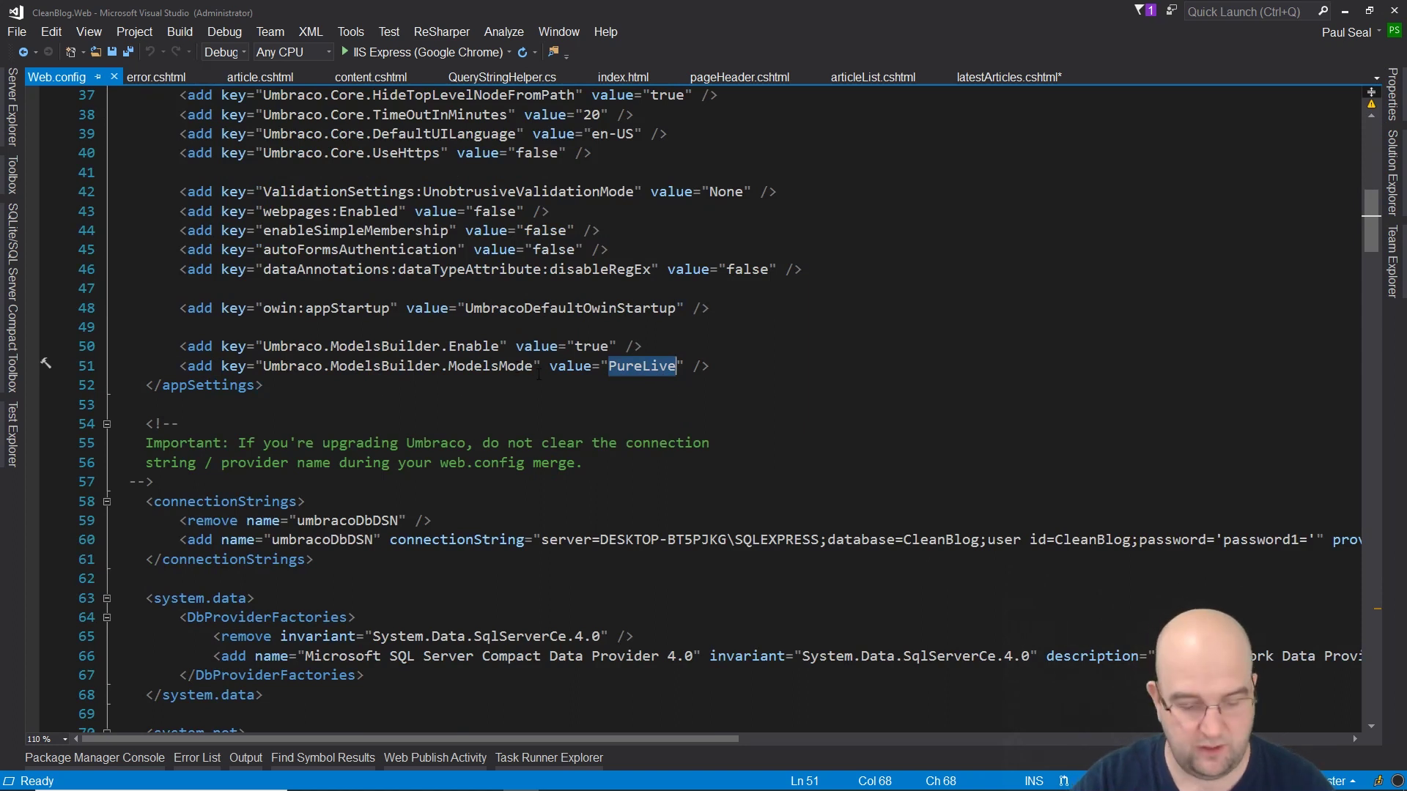
type("AppData")
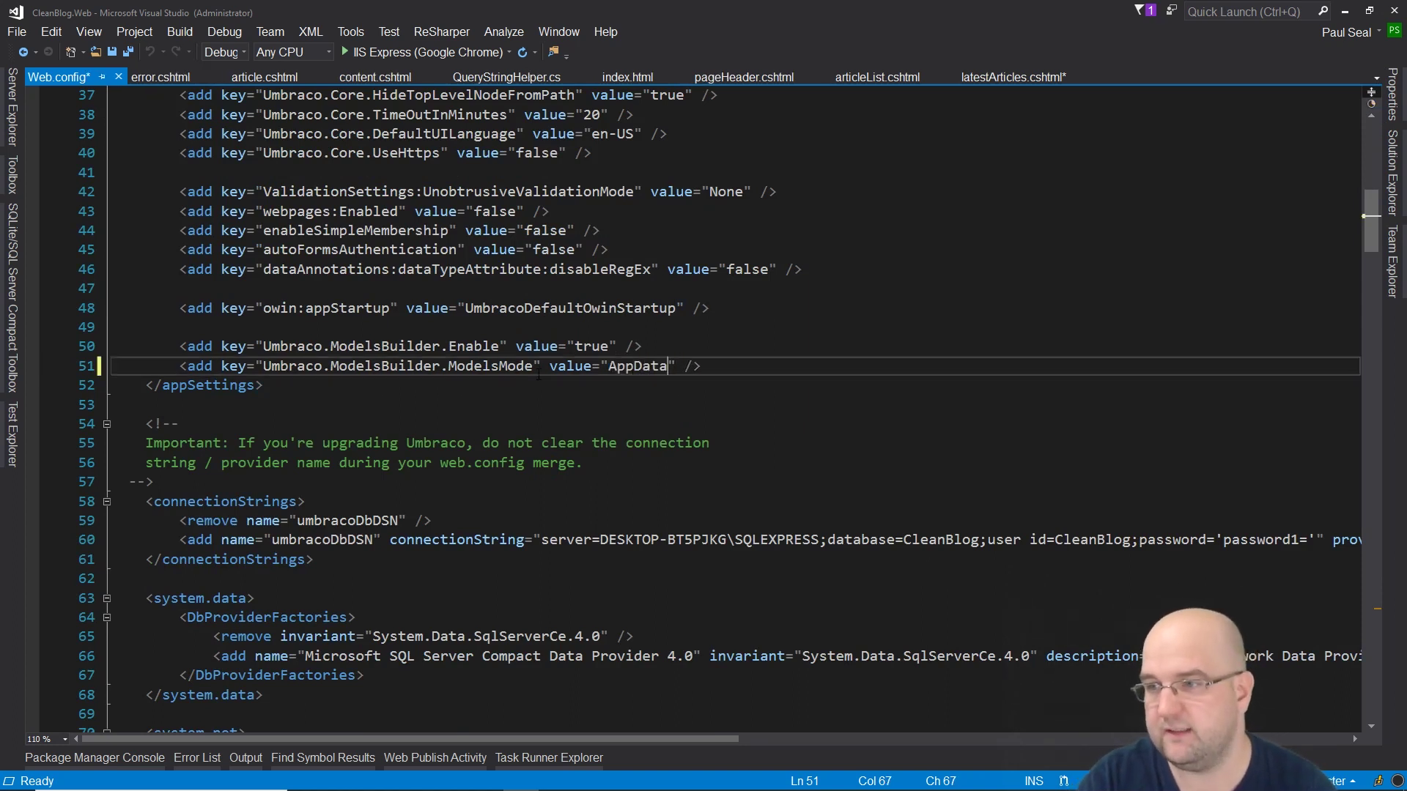
key("ctrl+shift+s")
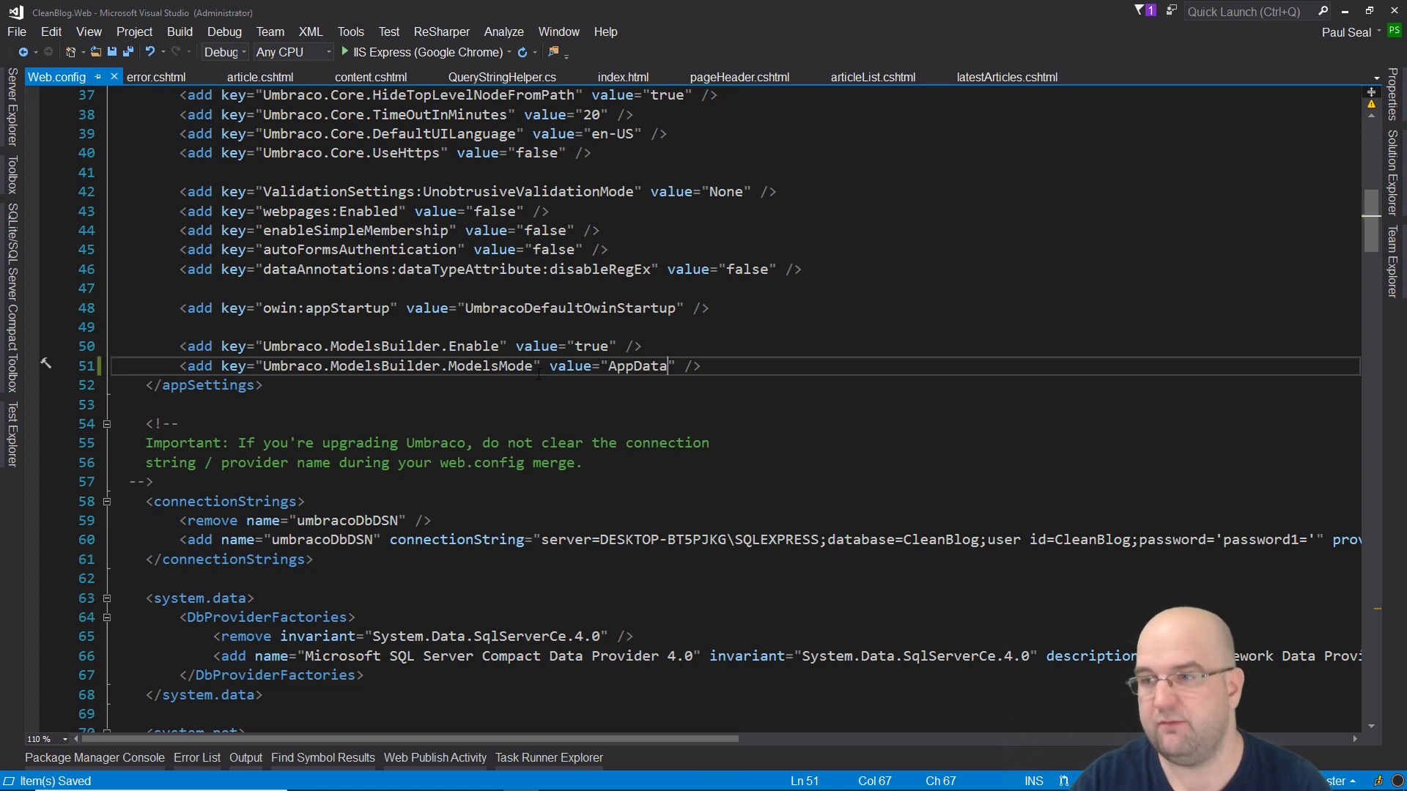
- Rebuild the solution, then bring up the Umbraco backoffice tab in Chrome
left_click(181, 29)
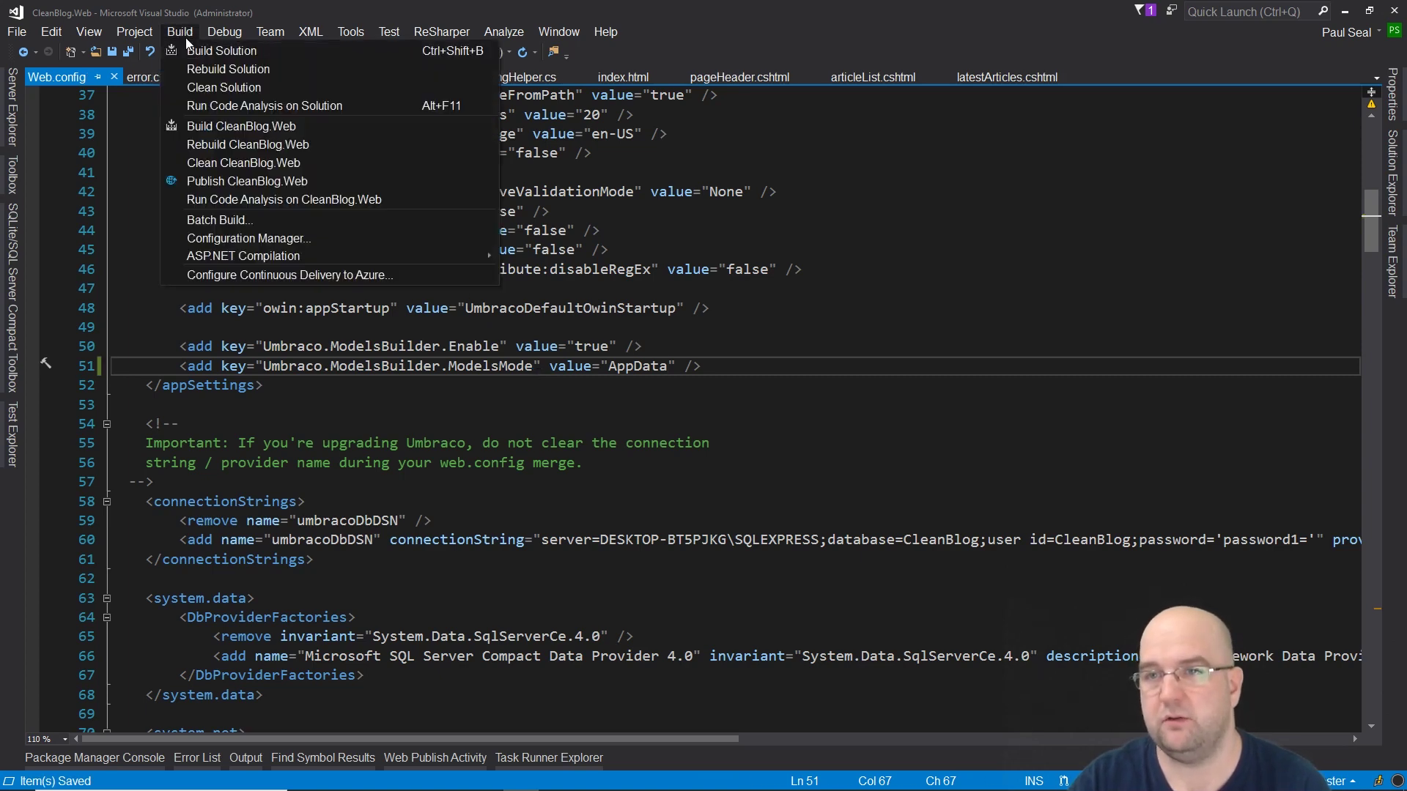
left_click(214, 63)
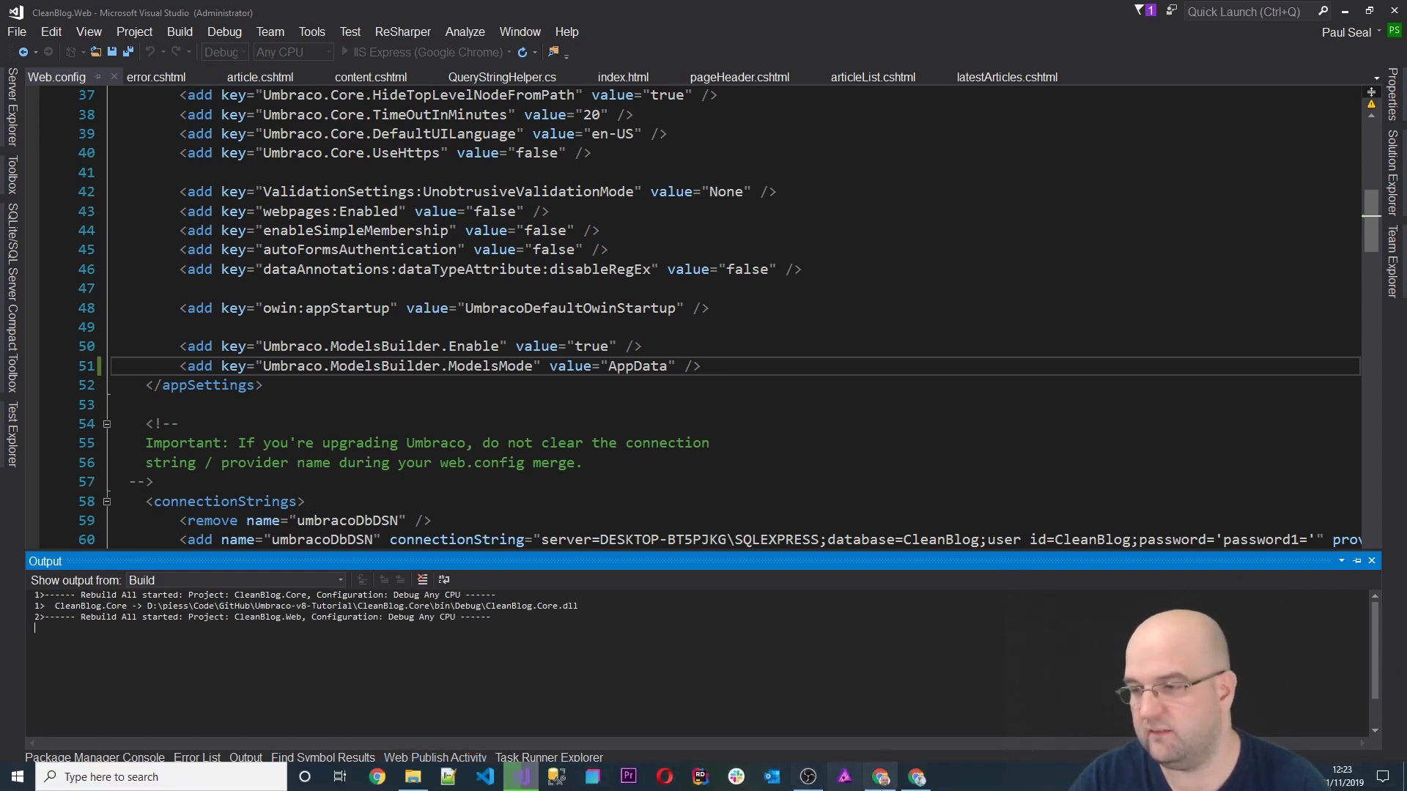
left_click(915, 777)
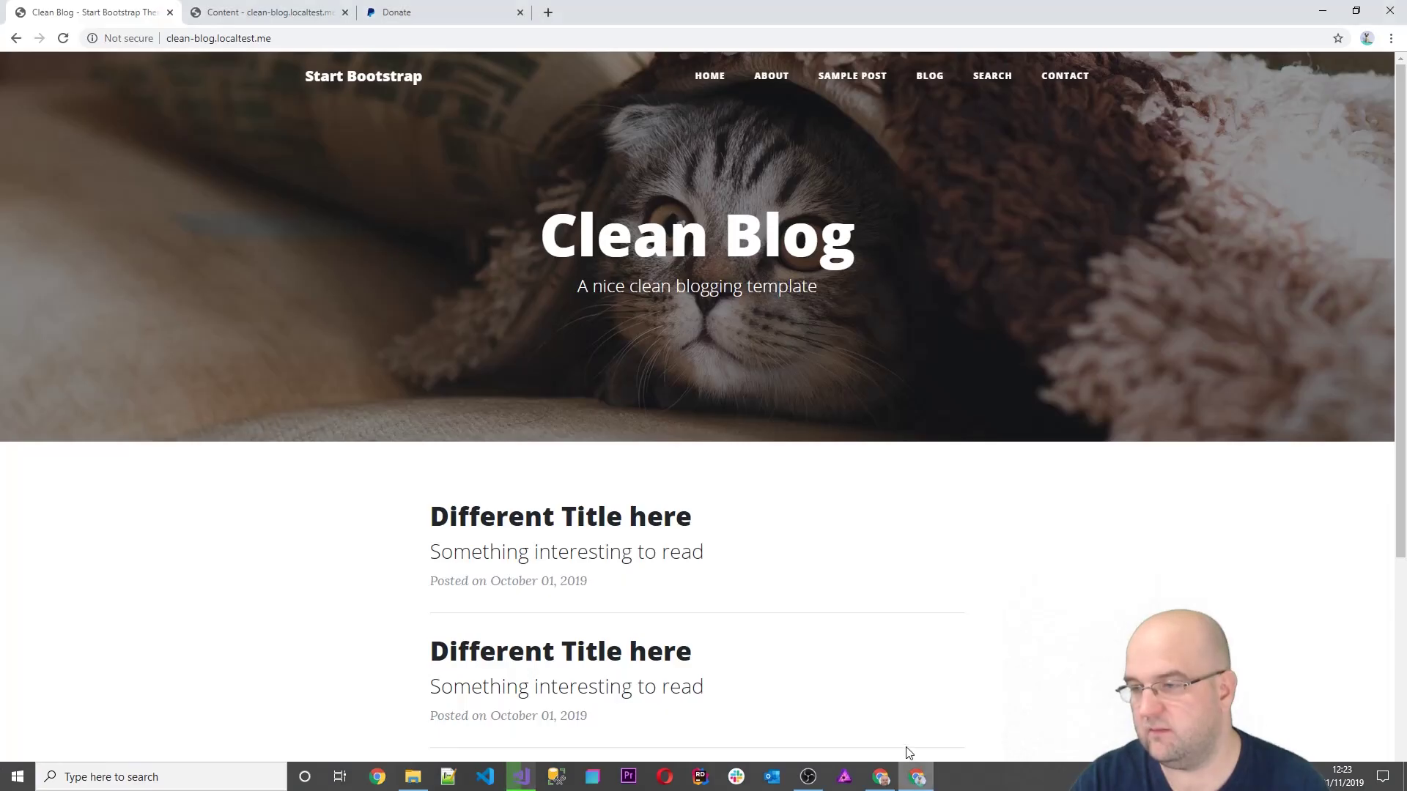
left_click(267, 13)
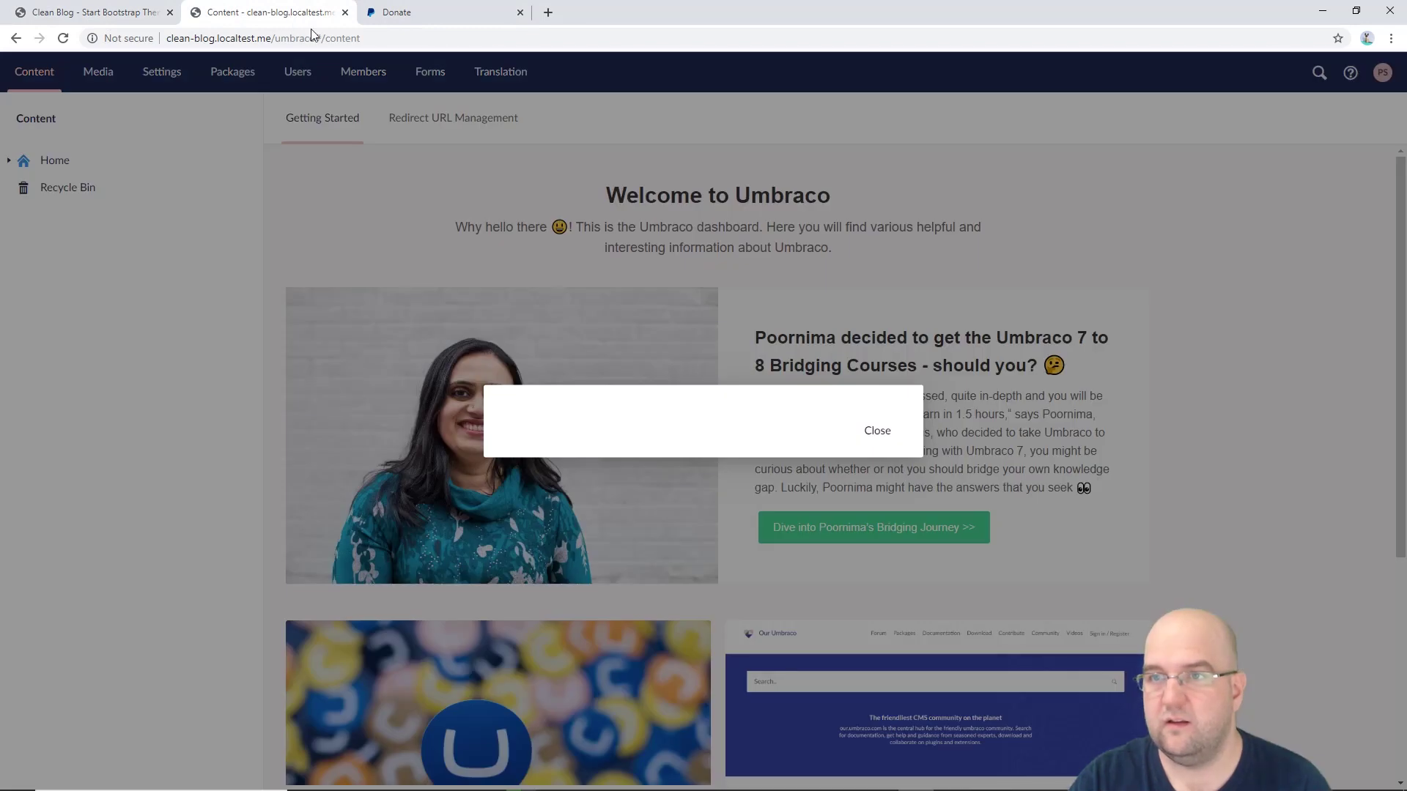
- Dismiss the blank popup, look at Settings, then open the About page under Home
left_click(877, 431)
left_click(159, 73)
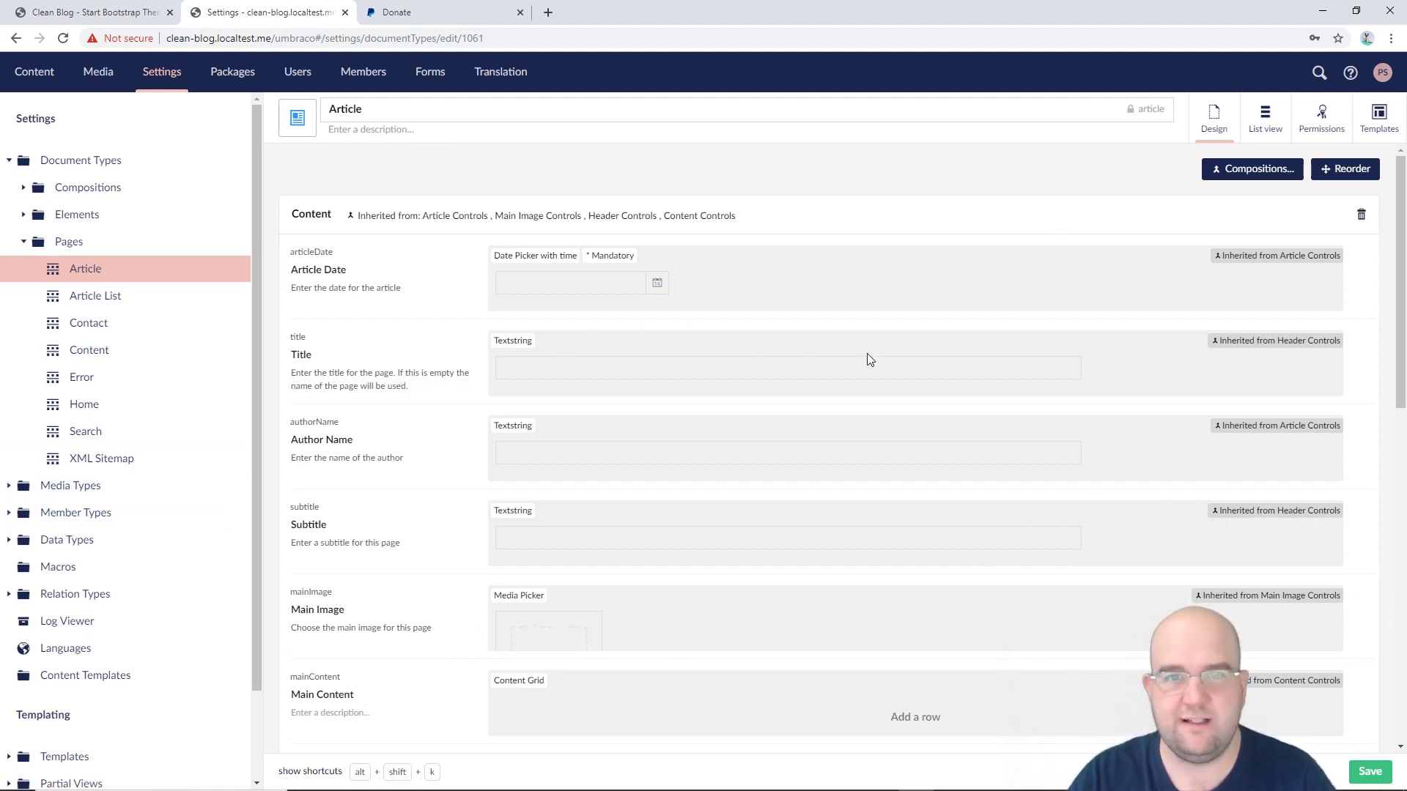
left_click(46, 123)
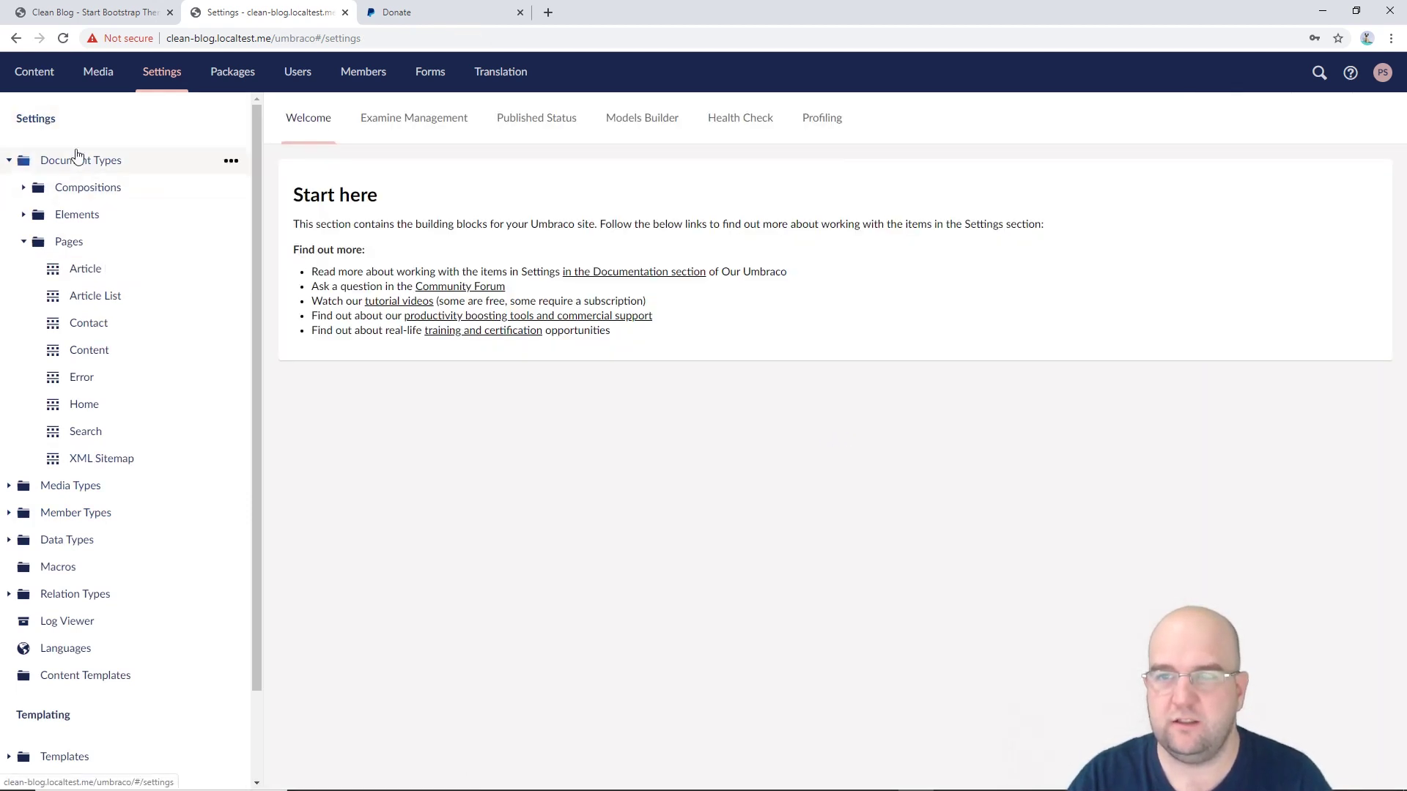
left_click(41, 82)
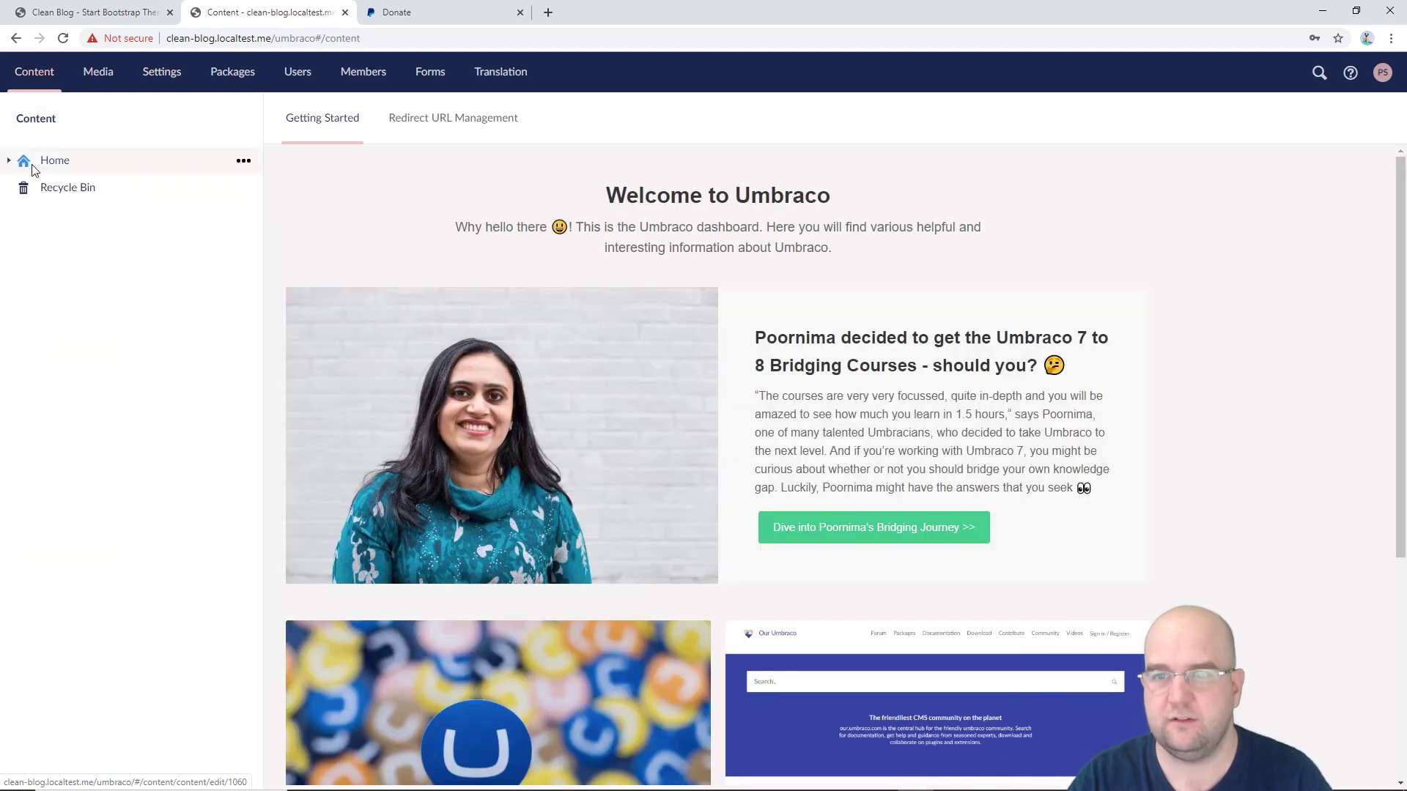
left_click(10, 163)
left_click(69, 189)
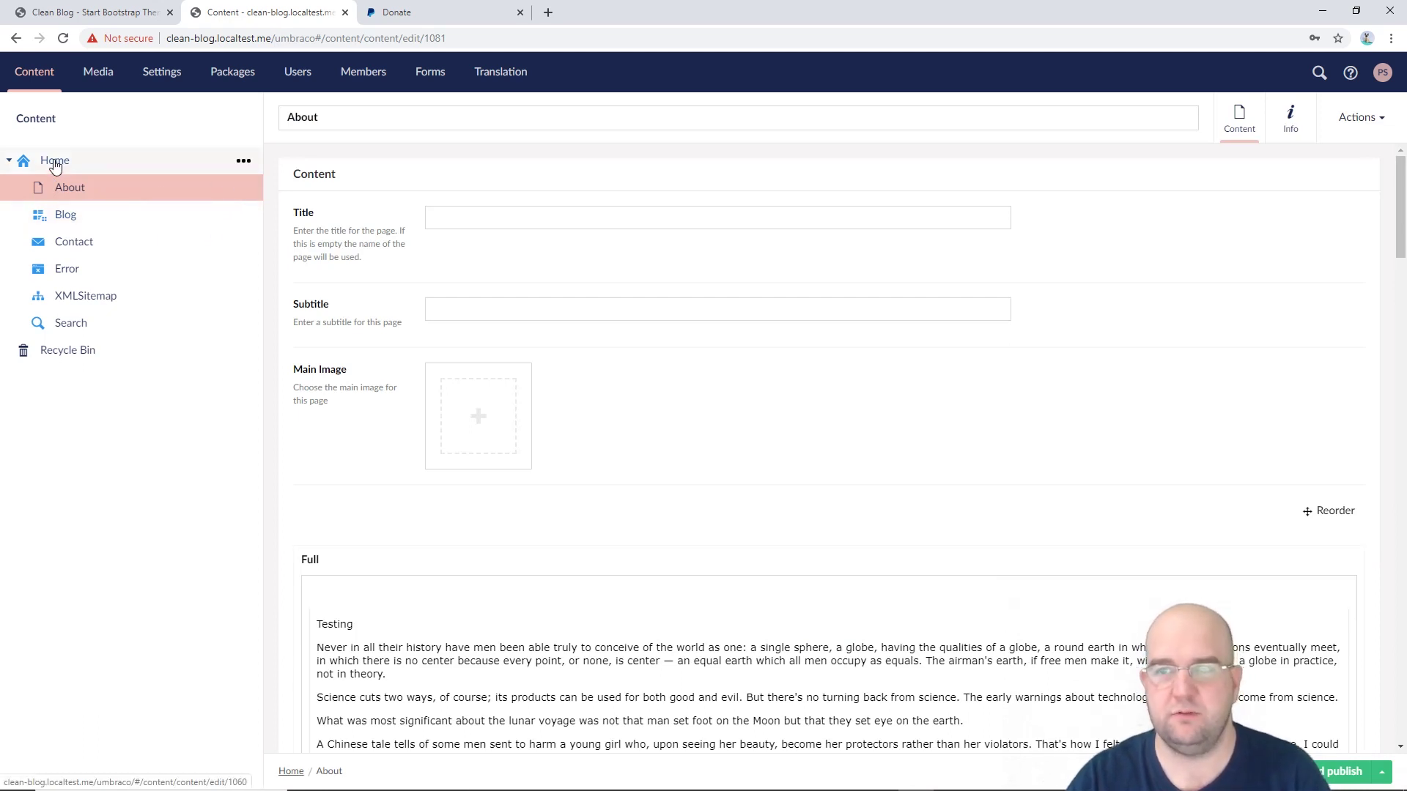
- Check the Content redirect URL page, then open the Models Builder dashboard in Settings
left_click(143, 74)
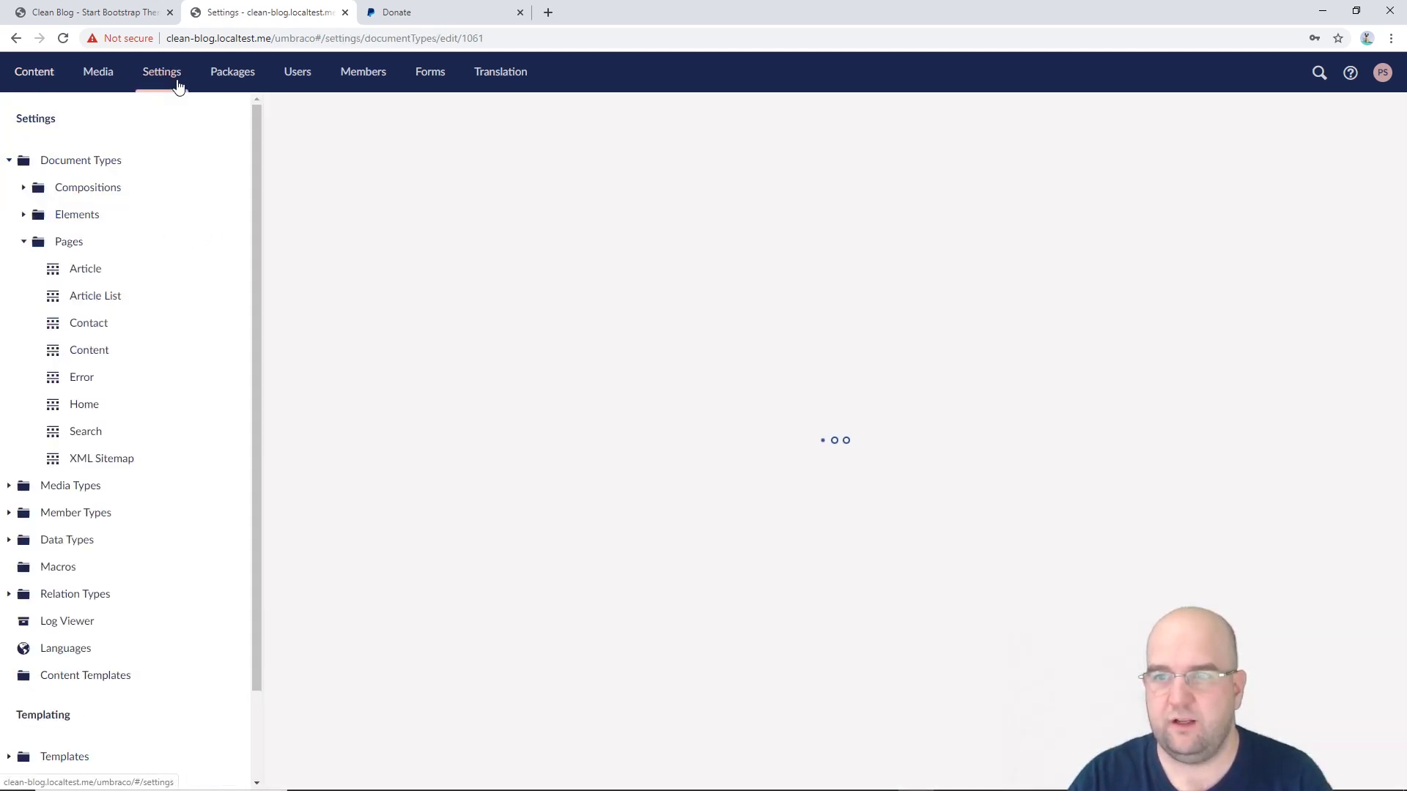
left_click(34, 71)
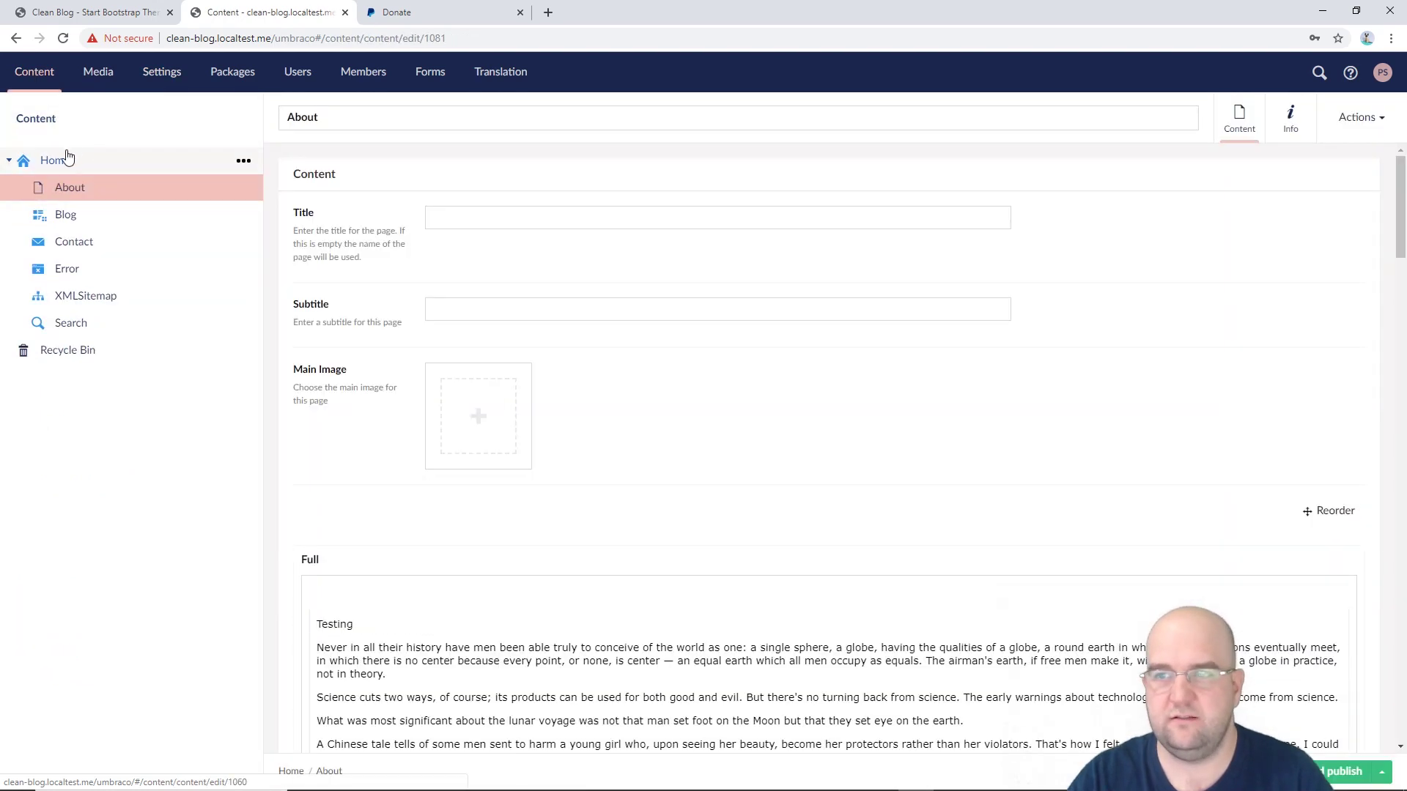
left_click(41, 119)
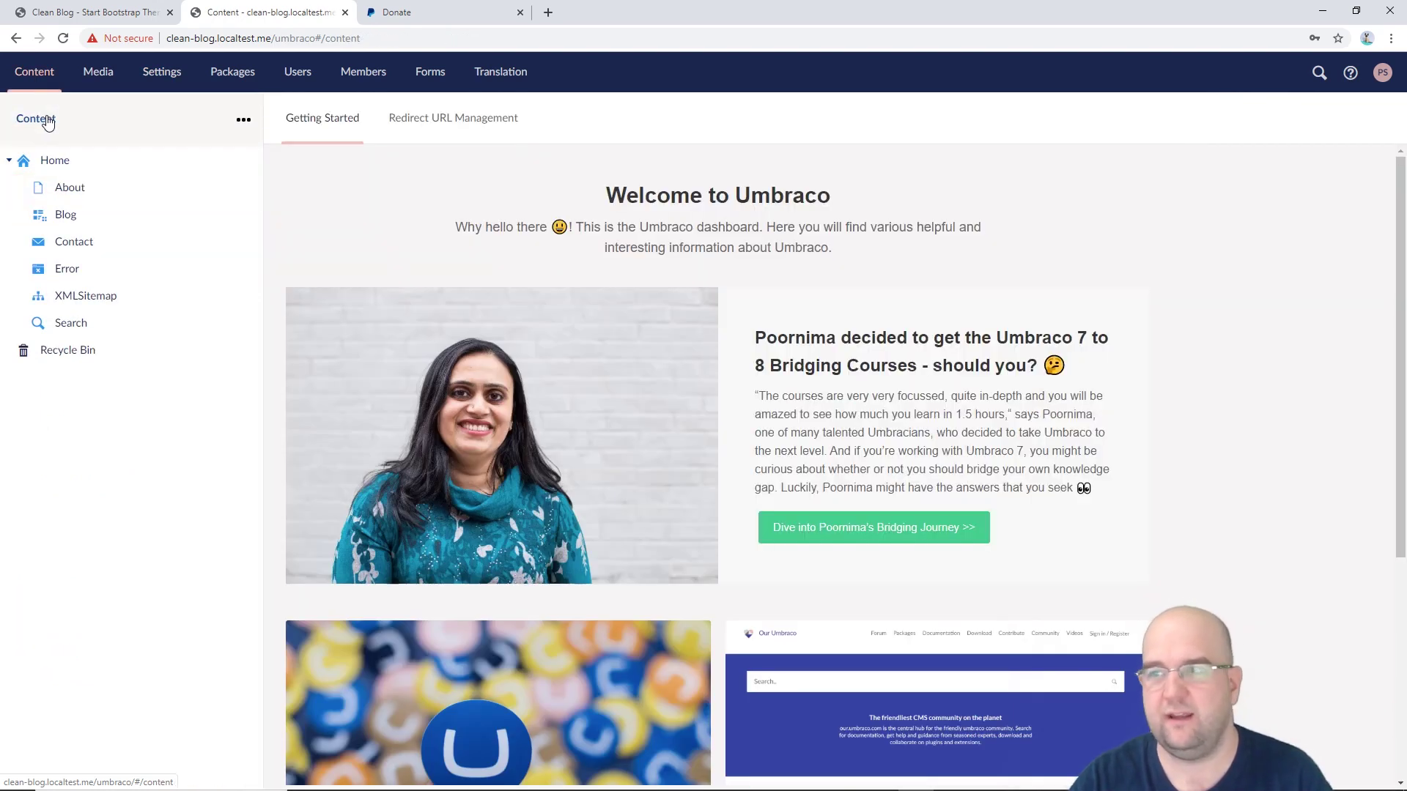
left_click(458, 132)
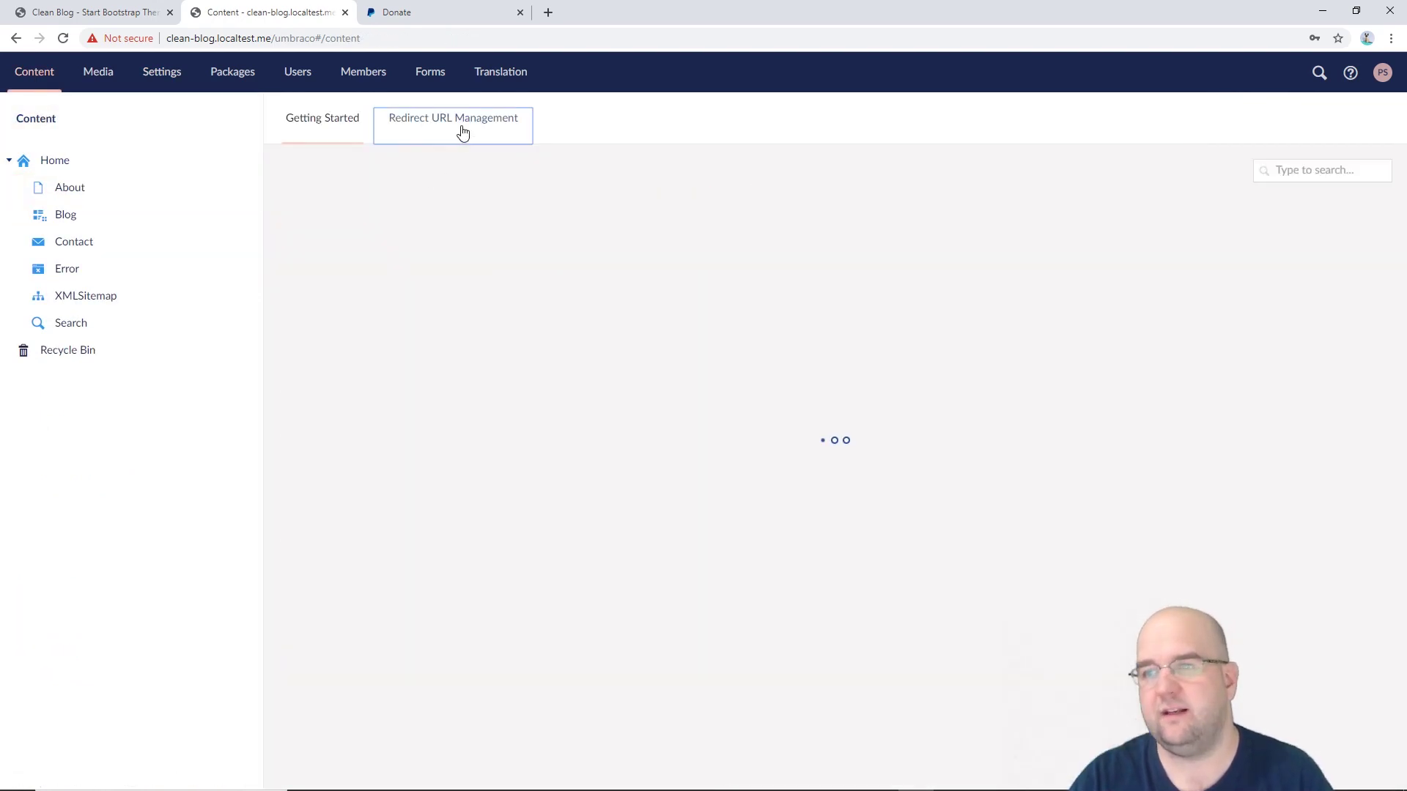
left_click(167, 75)
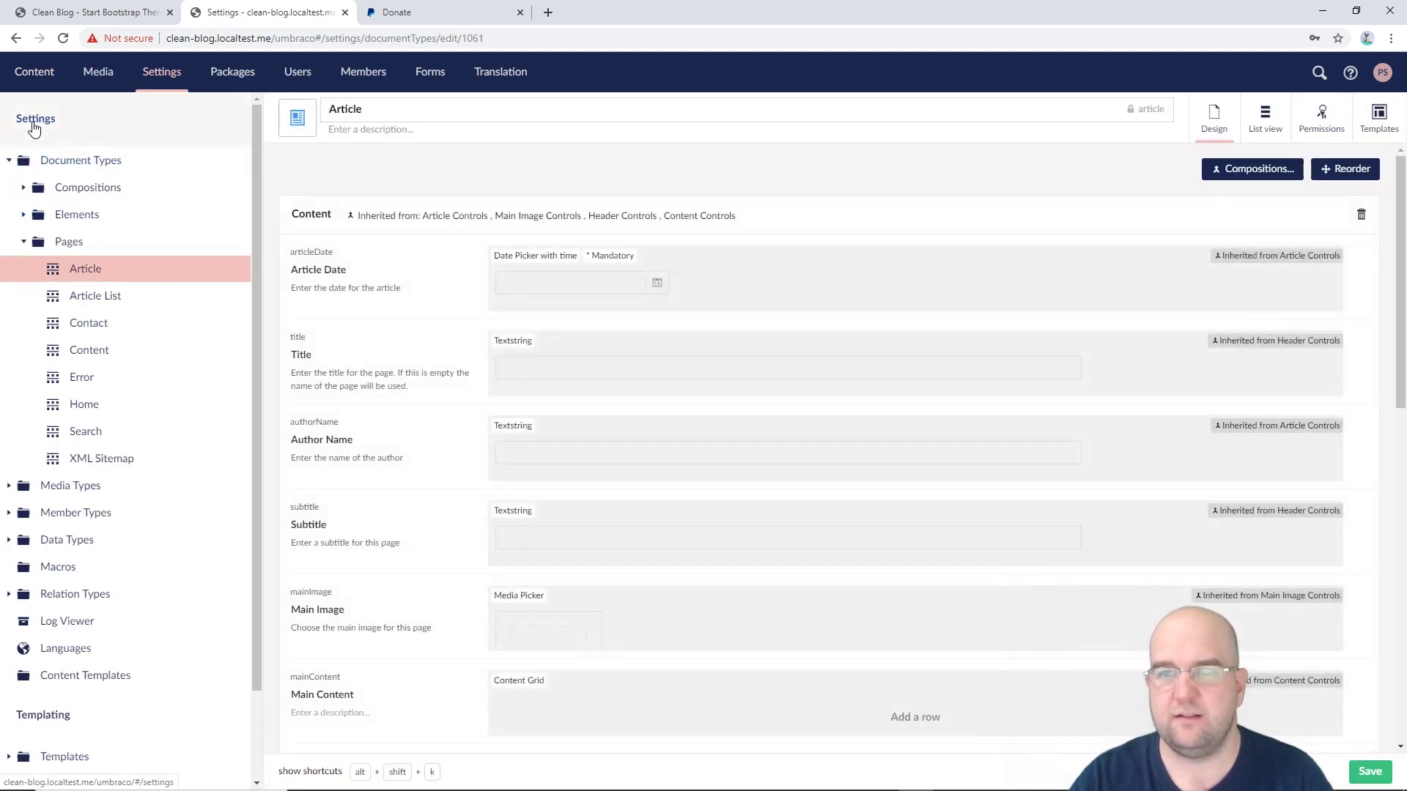
left_click(33, 125)
left_click(641, 123)
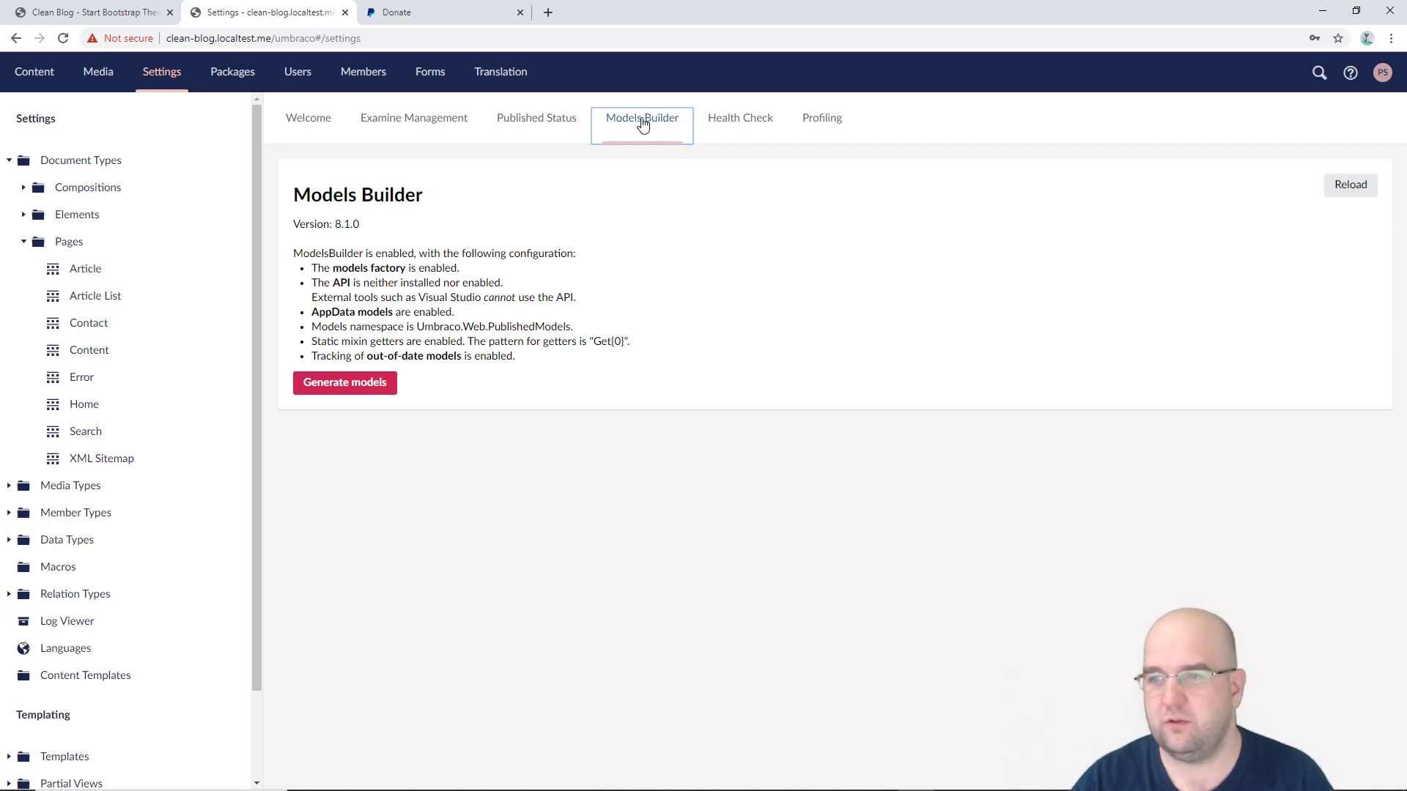
- Generate the models from the Models Builder dashboard and return to Visual Studio
left_click(378, 381)
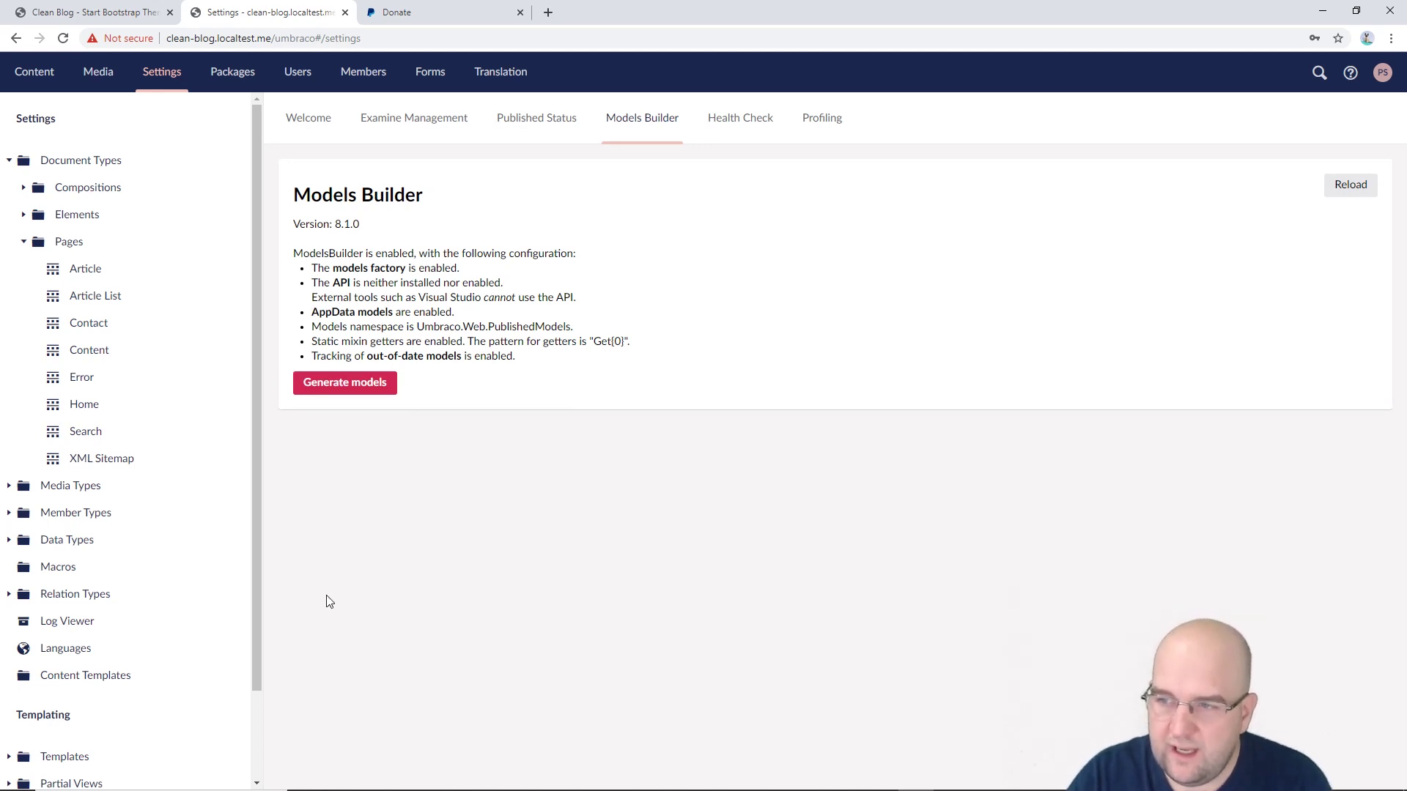
mouse_move(378, 766)
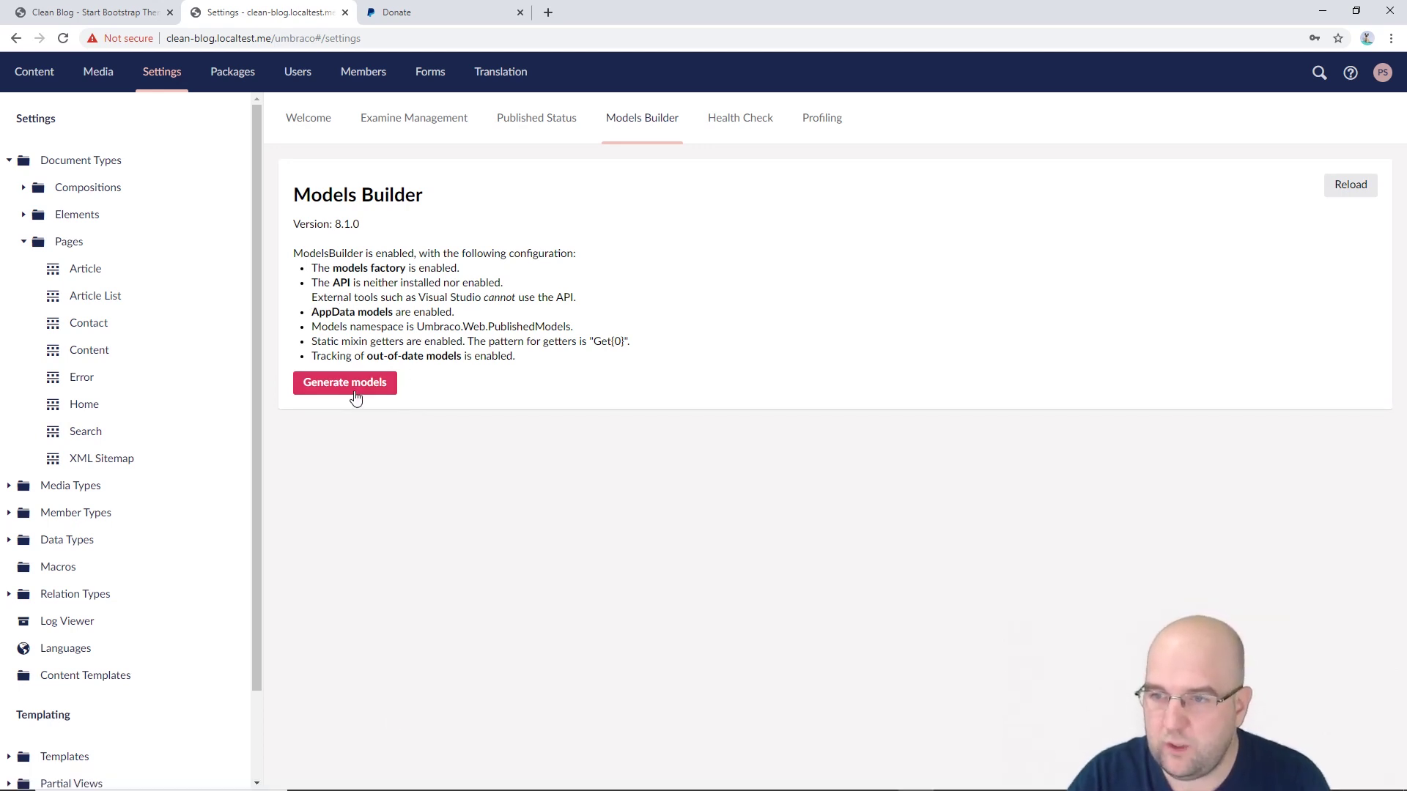
mouse_move(489, 758)
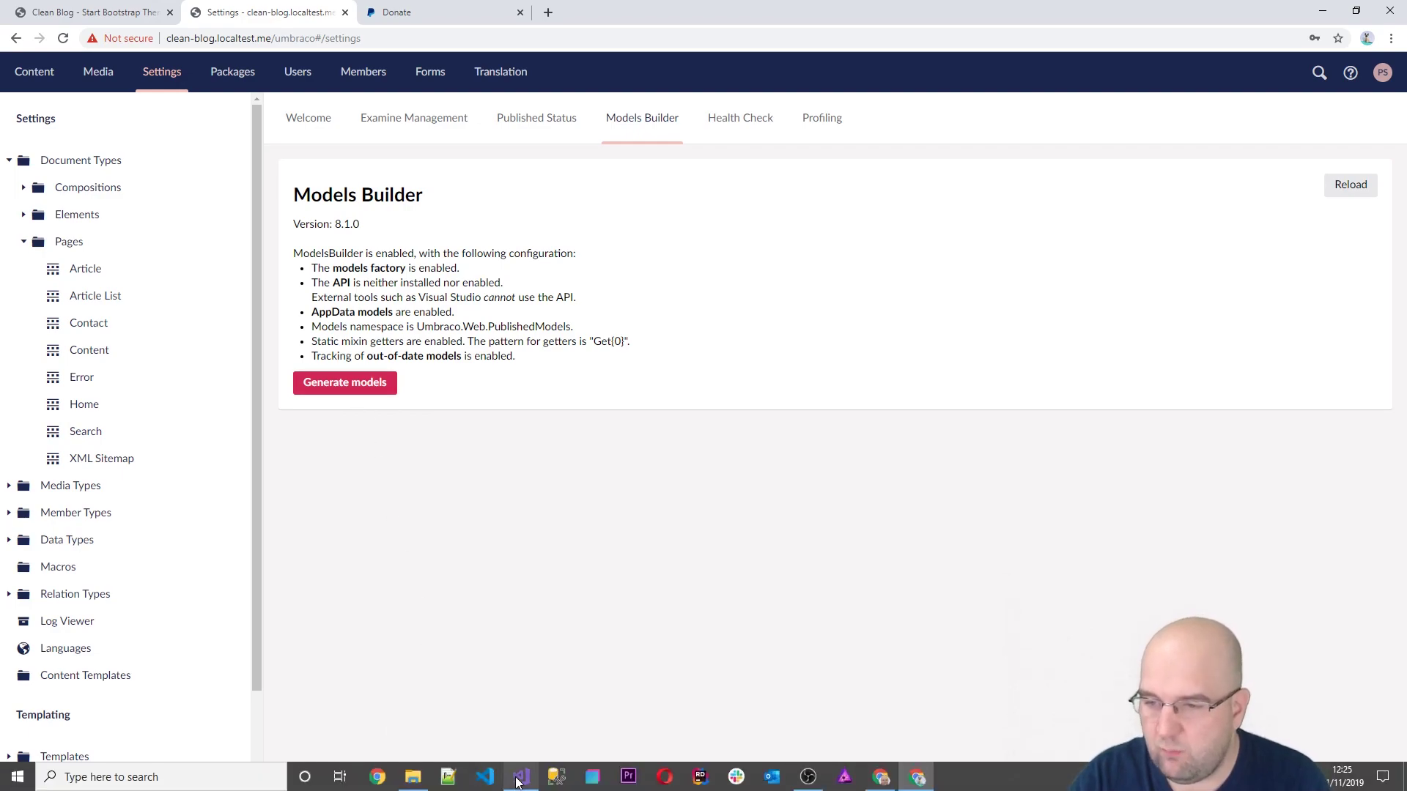
left_click(521, 777)
- Refresh Solution Explorer and include the App_Data Models folder's generated files in CleanBlog.Web
left_click(1392, 172)
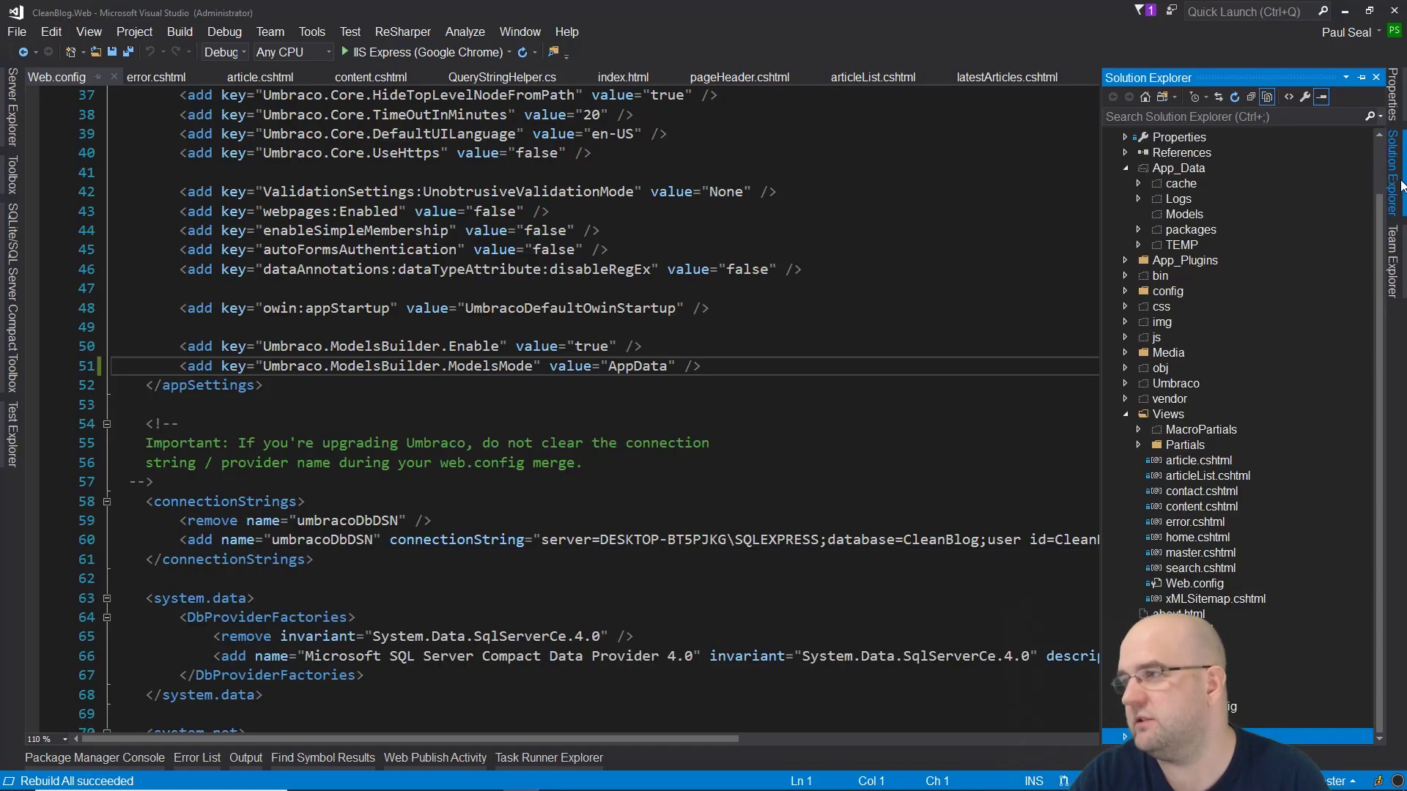
left_click(1179, 261)
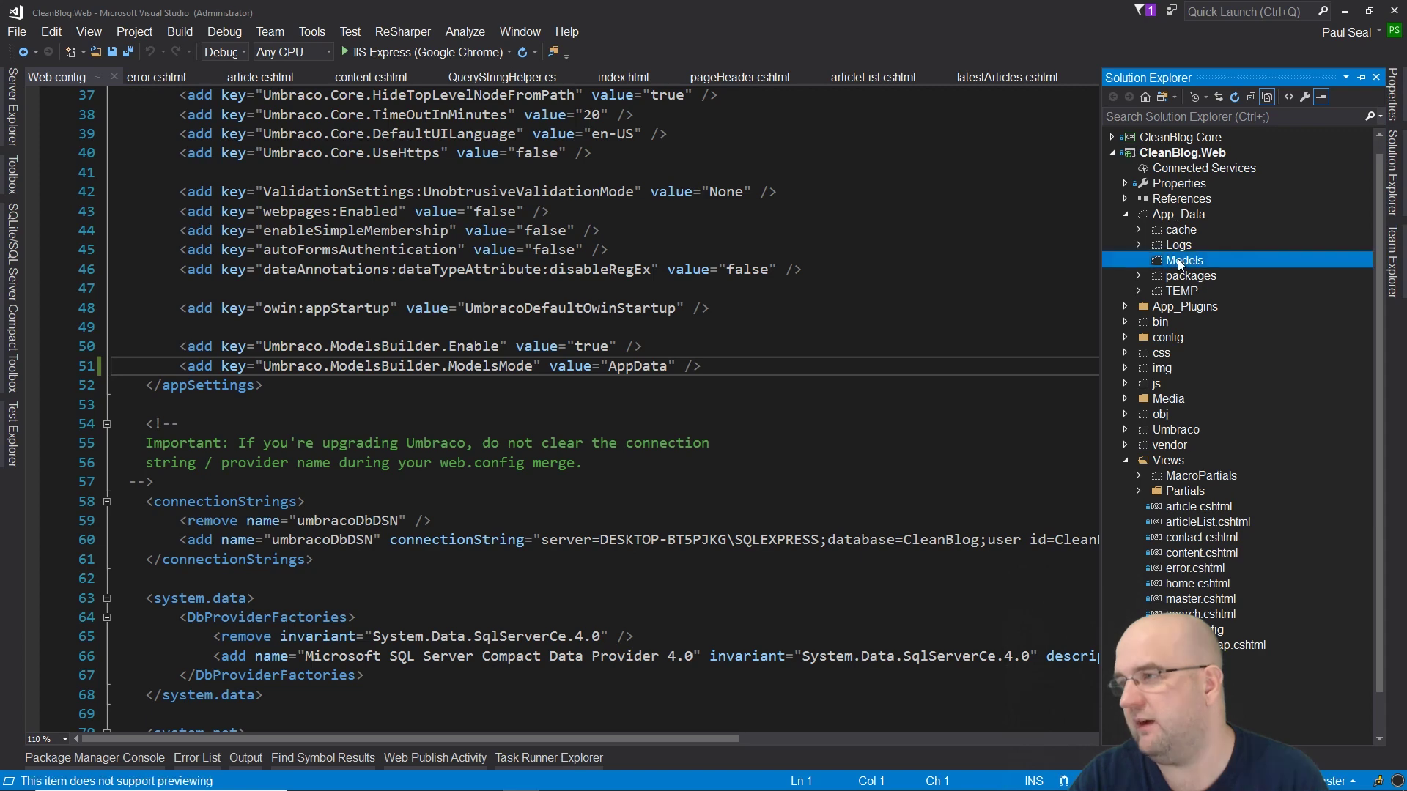
left_click(1234, 98)
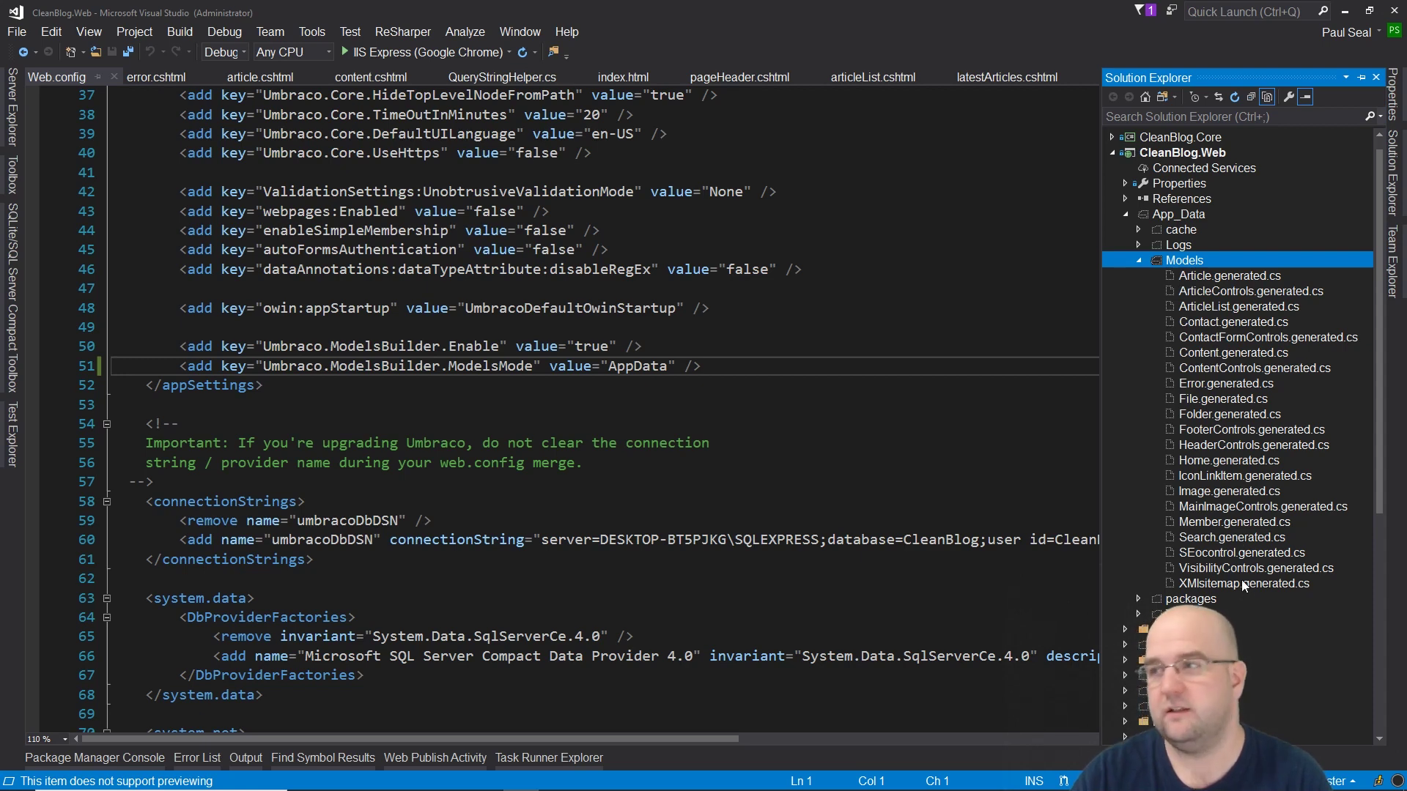
right_click(1184, 265)
left_click(969, 404)
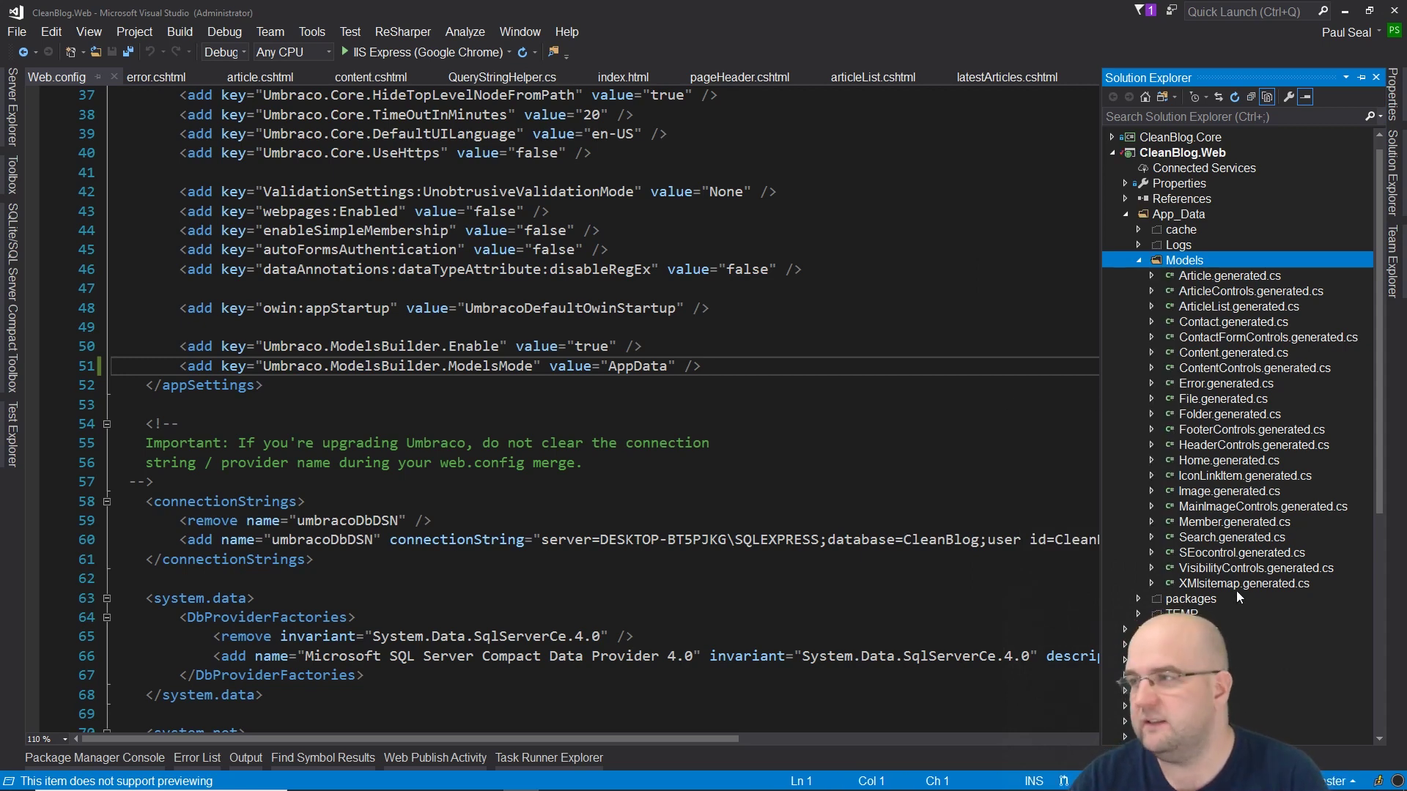
left_click(806, 346)
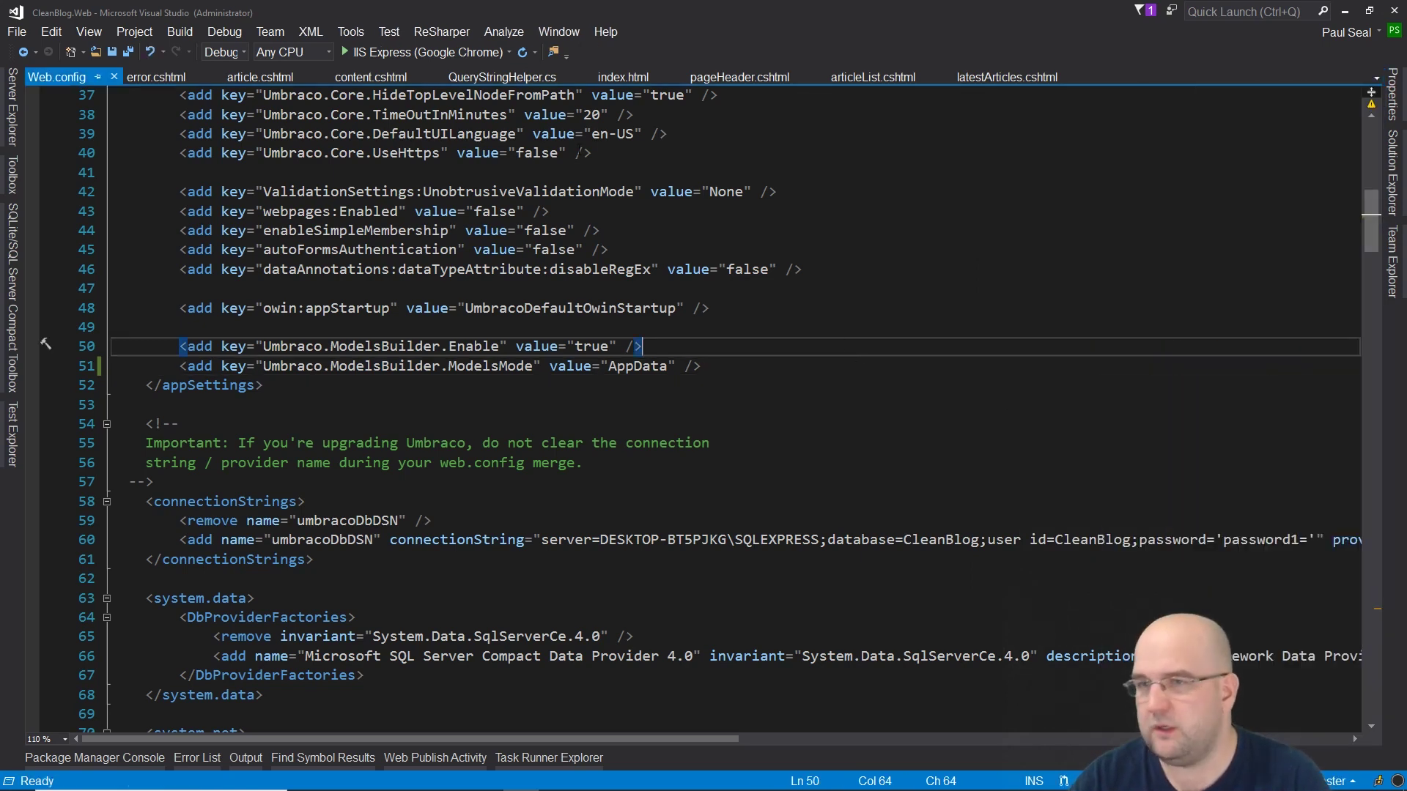
- Rebuild the whole solution and bring up the article.cshtml view
left_click(180, 31)
left_click(202, 67)
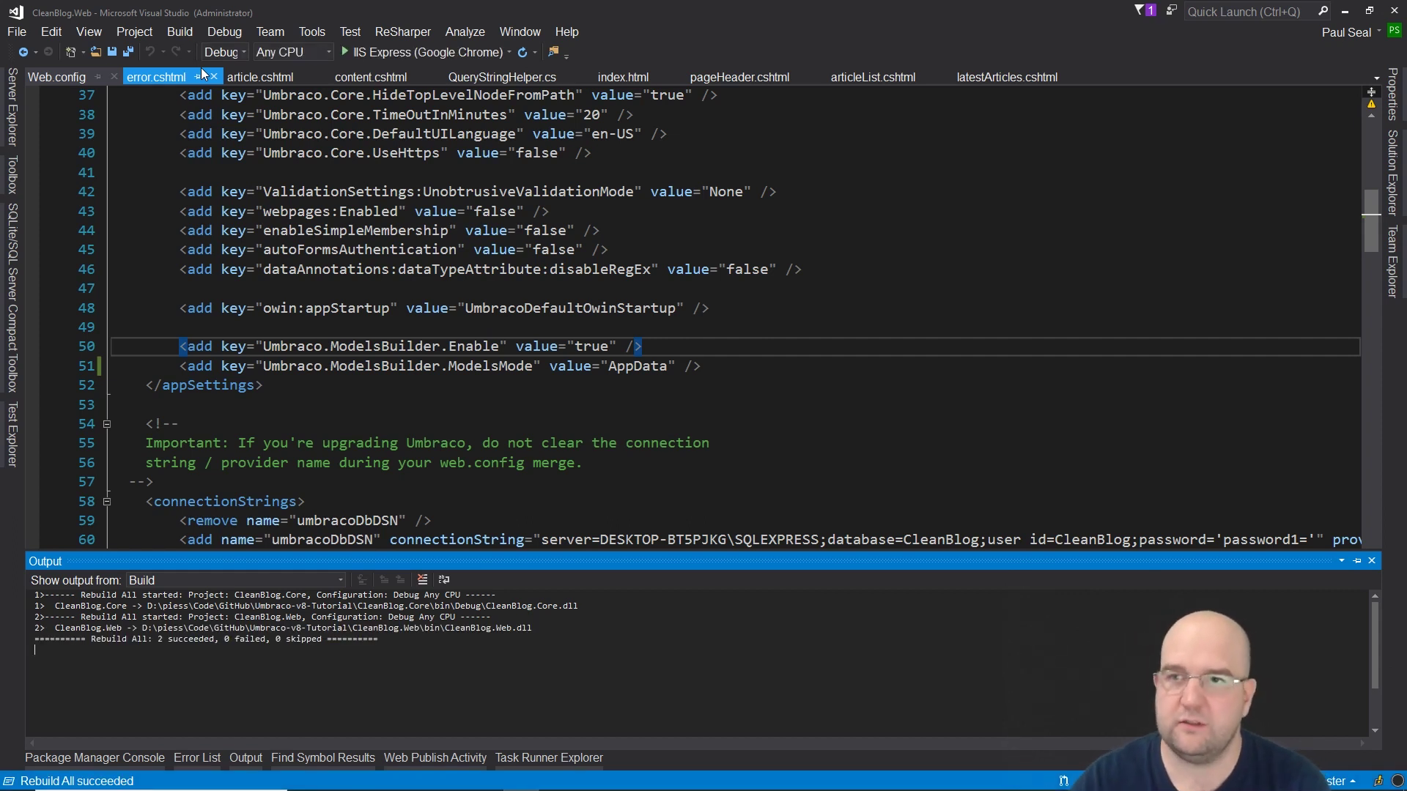
left_click(260, 77)
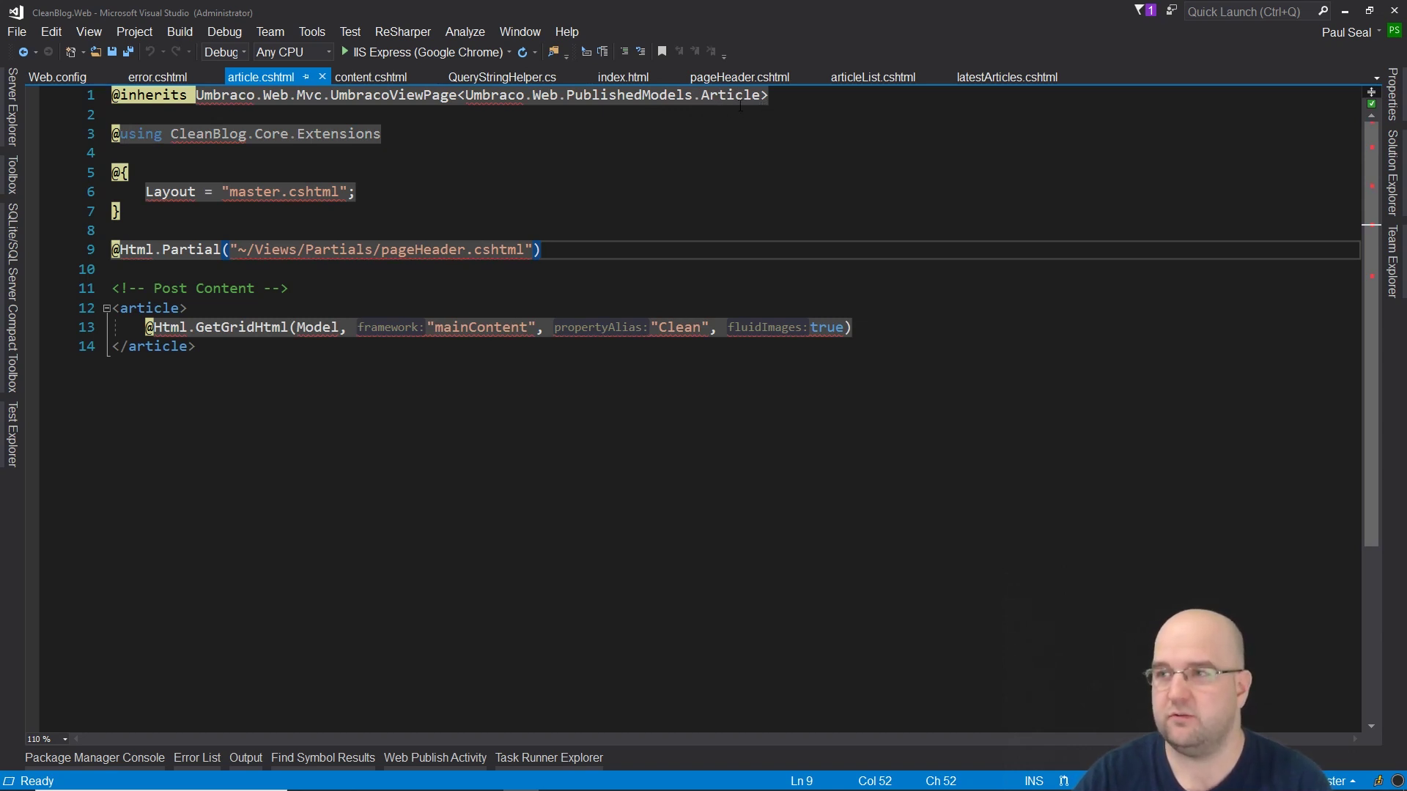
mouse_move(706, 96)
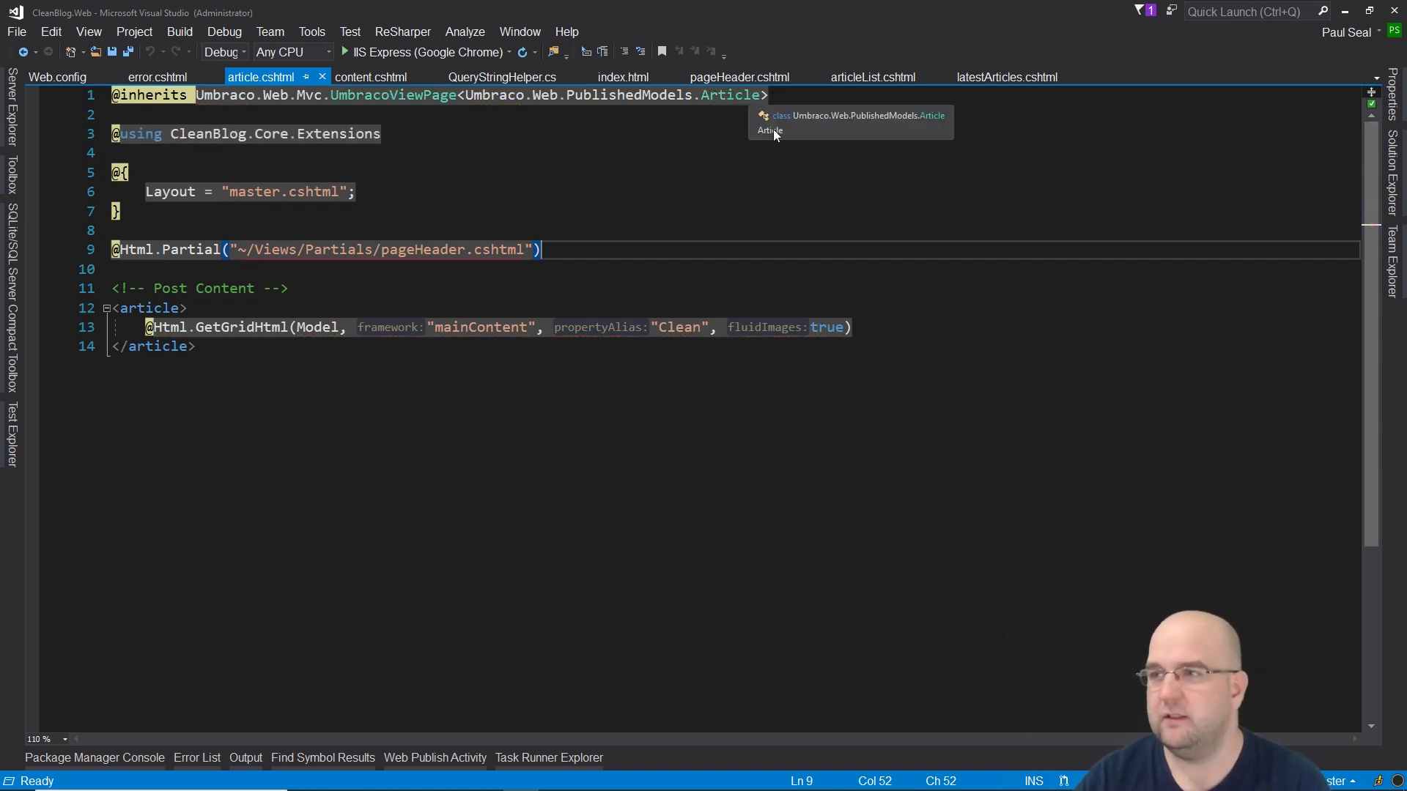
left_click(754, 98)
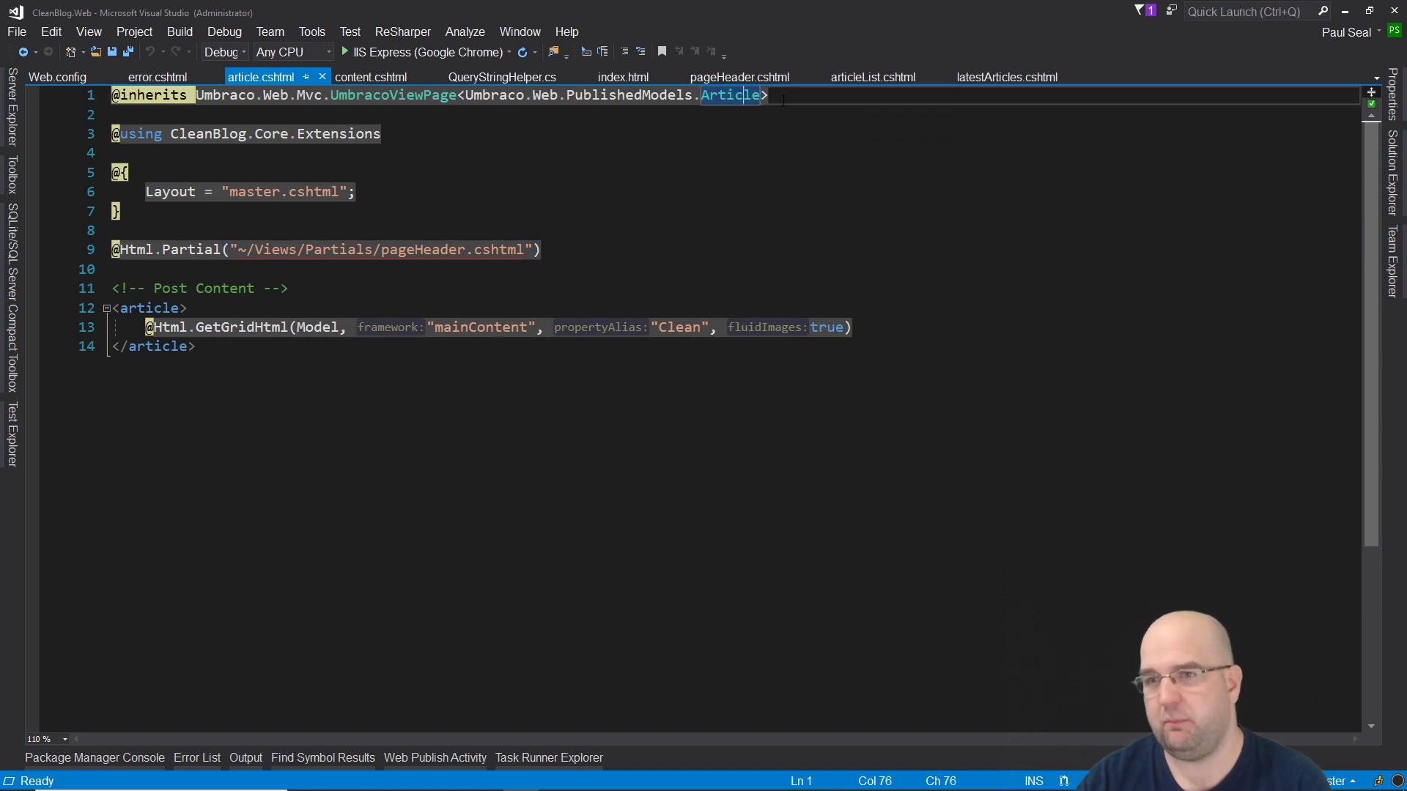
left_click(286, 308)
key("Return")
key("Return")
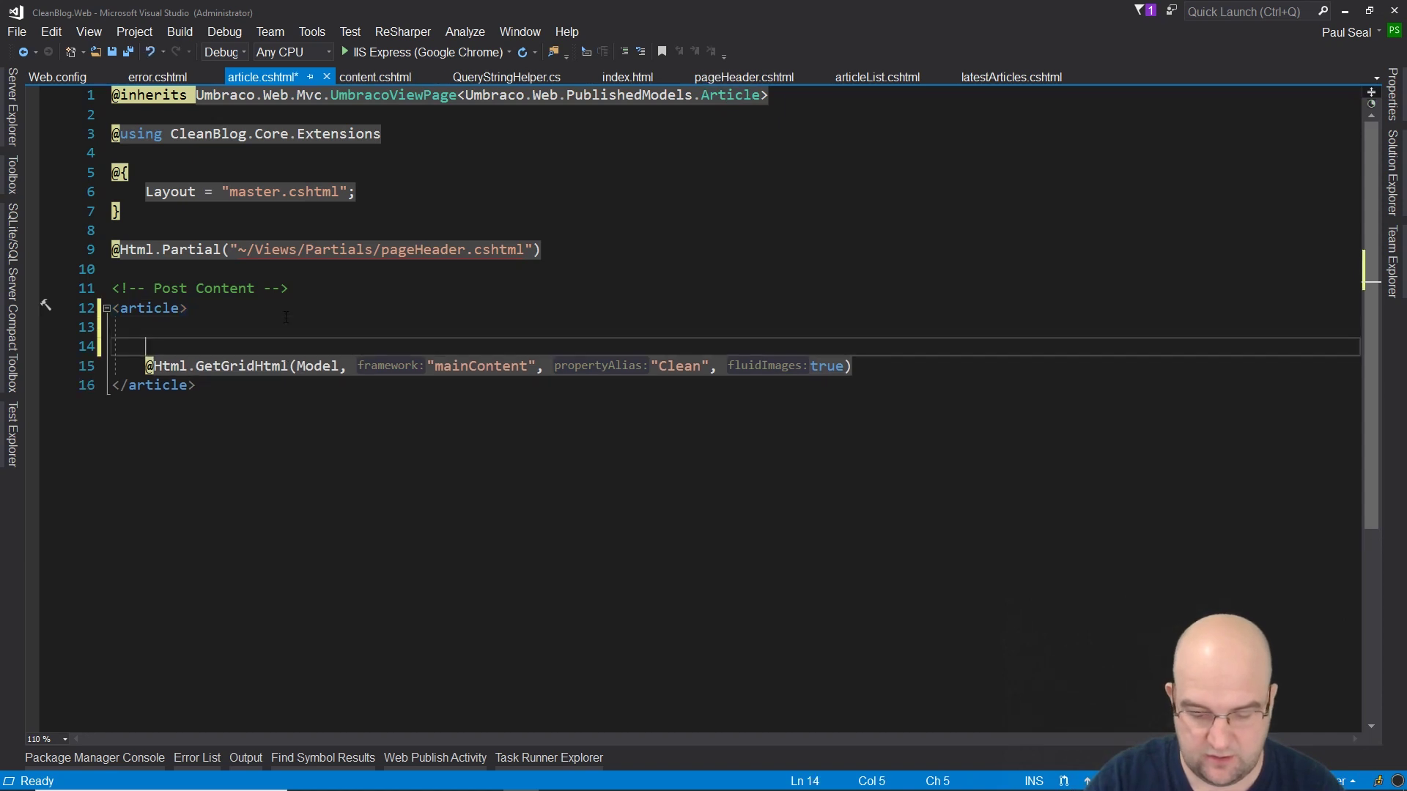
key("Up")
type("@Model.")
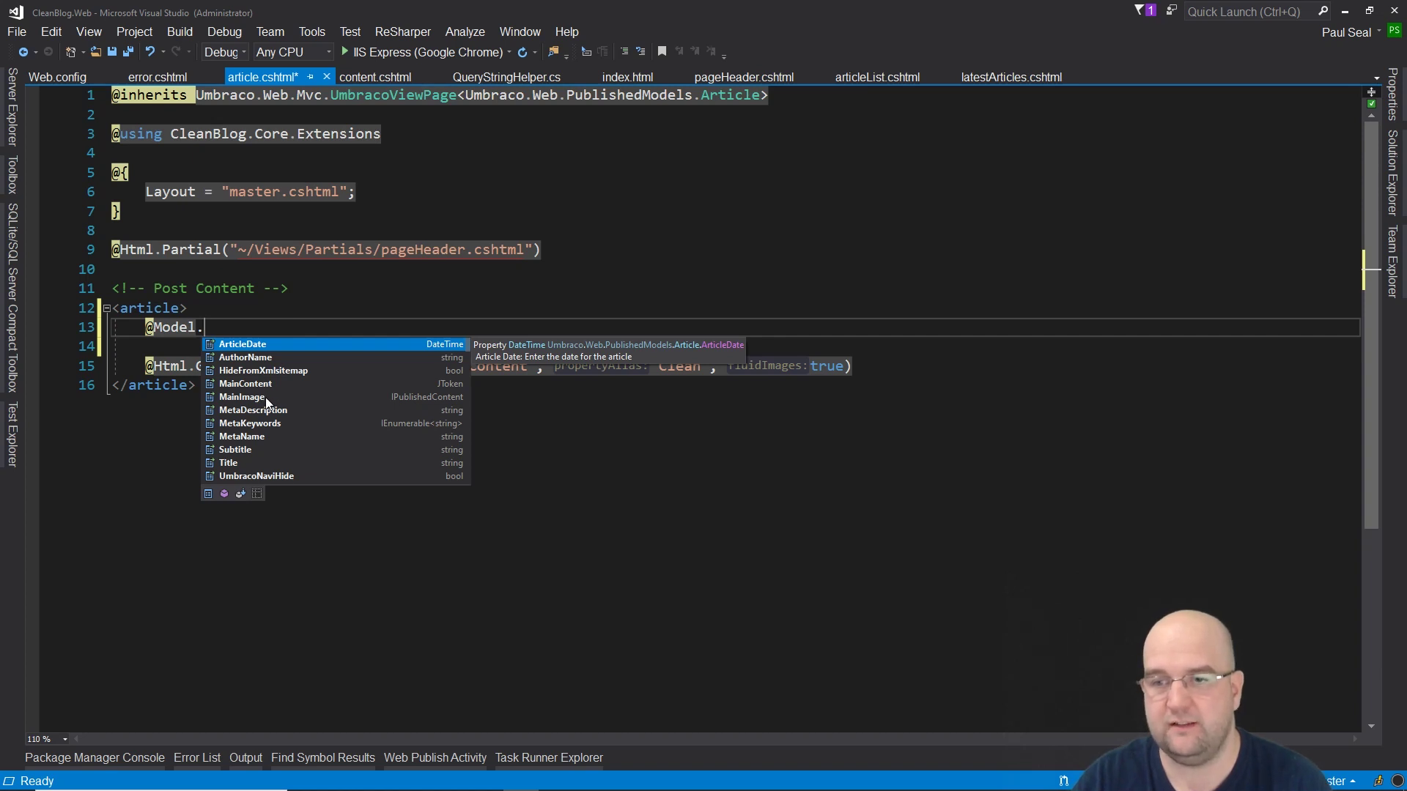
double_click(249, 357)
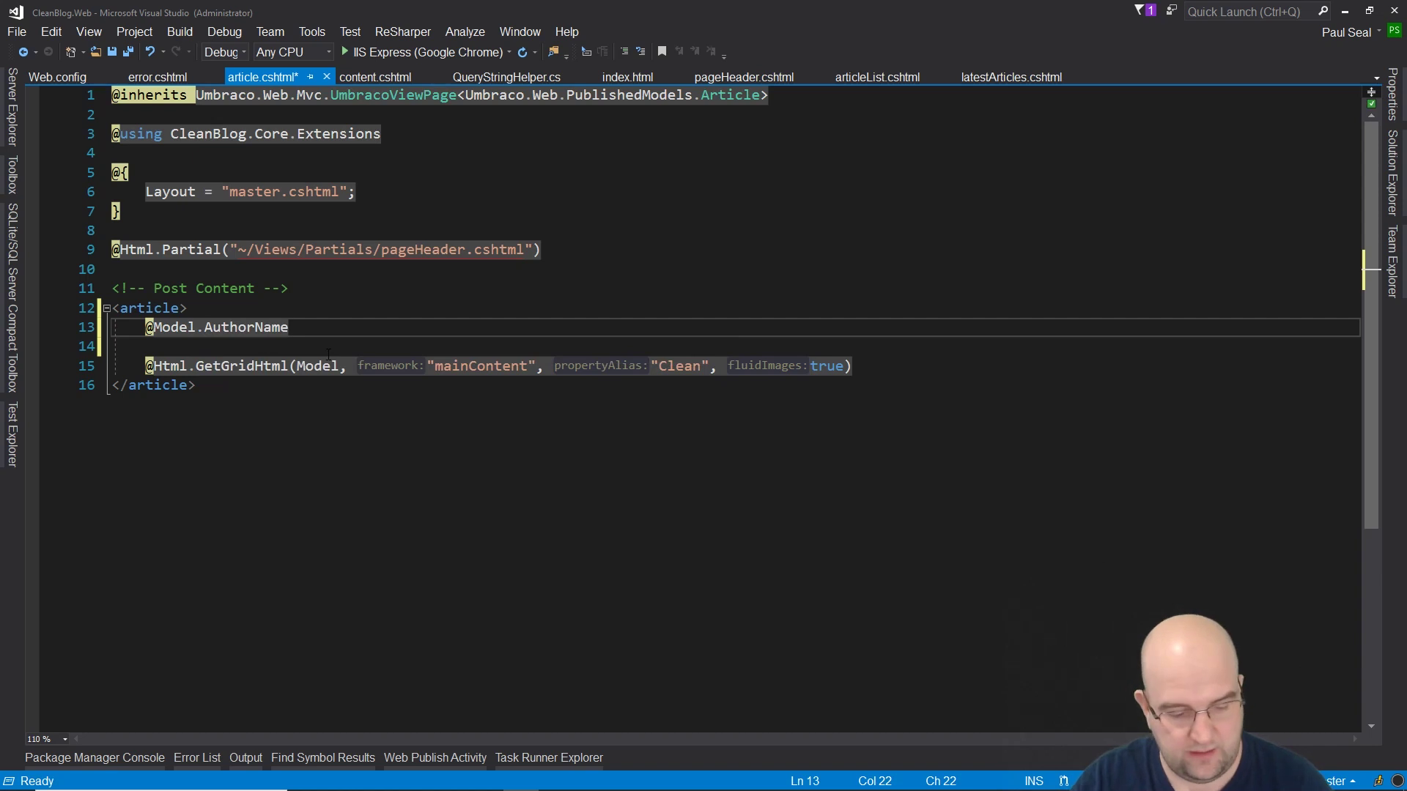
key("ctrl+s")
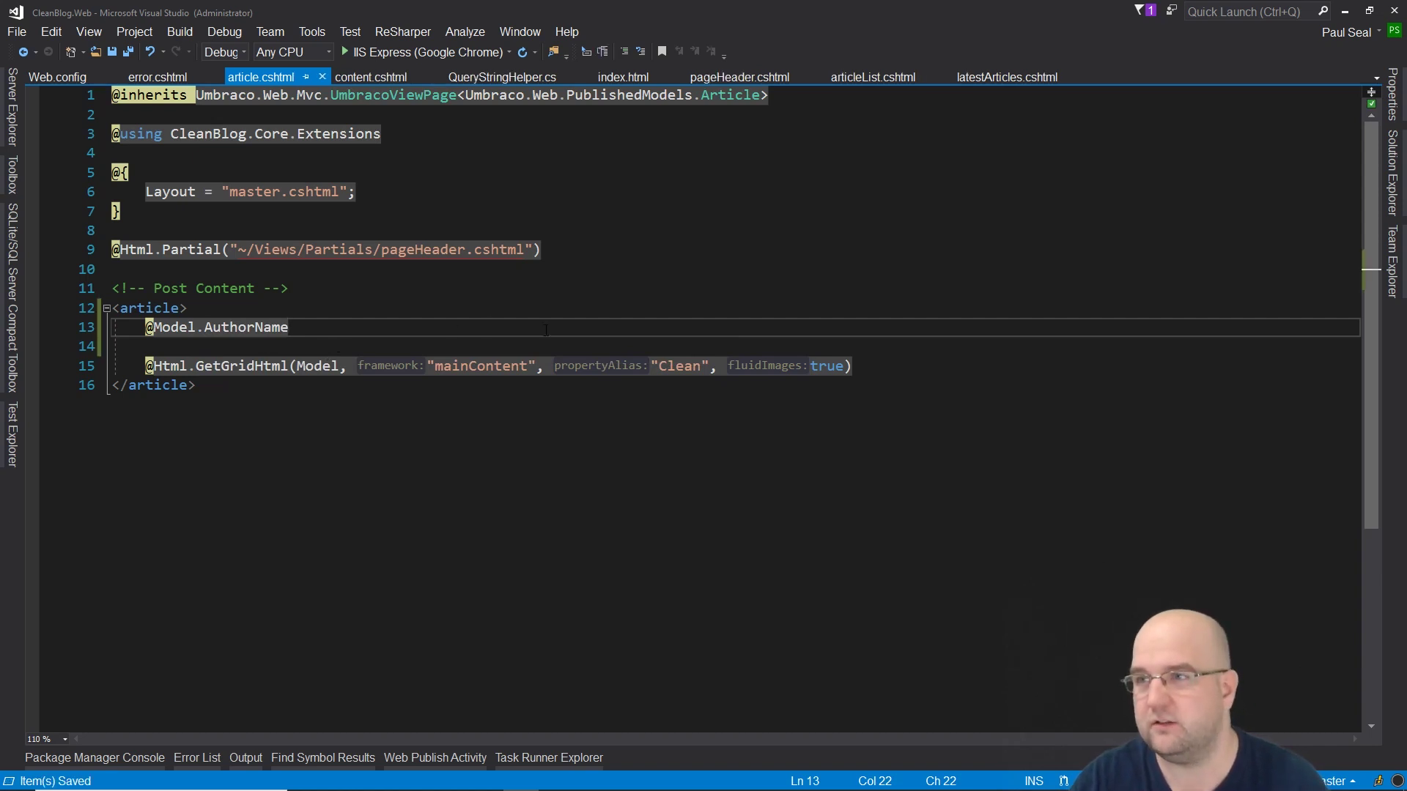
- Switch to the browser and open the first blog post on the Clean Blog site
key("alt+Tab")
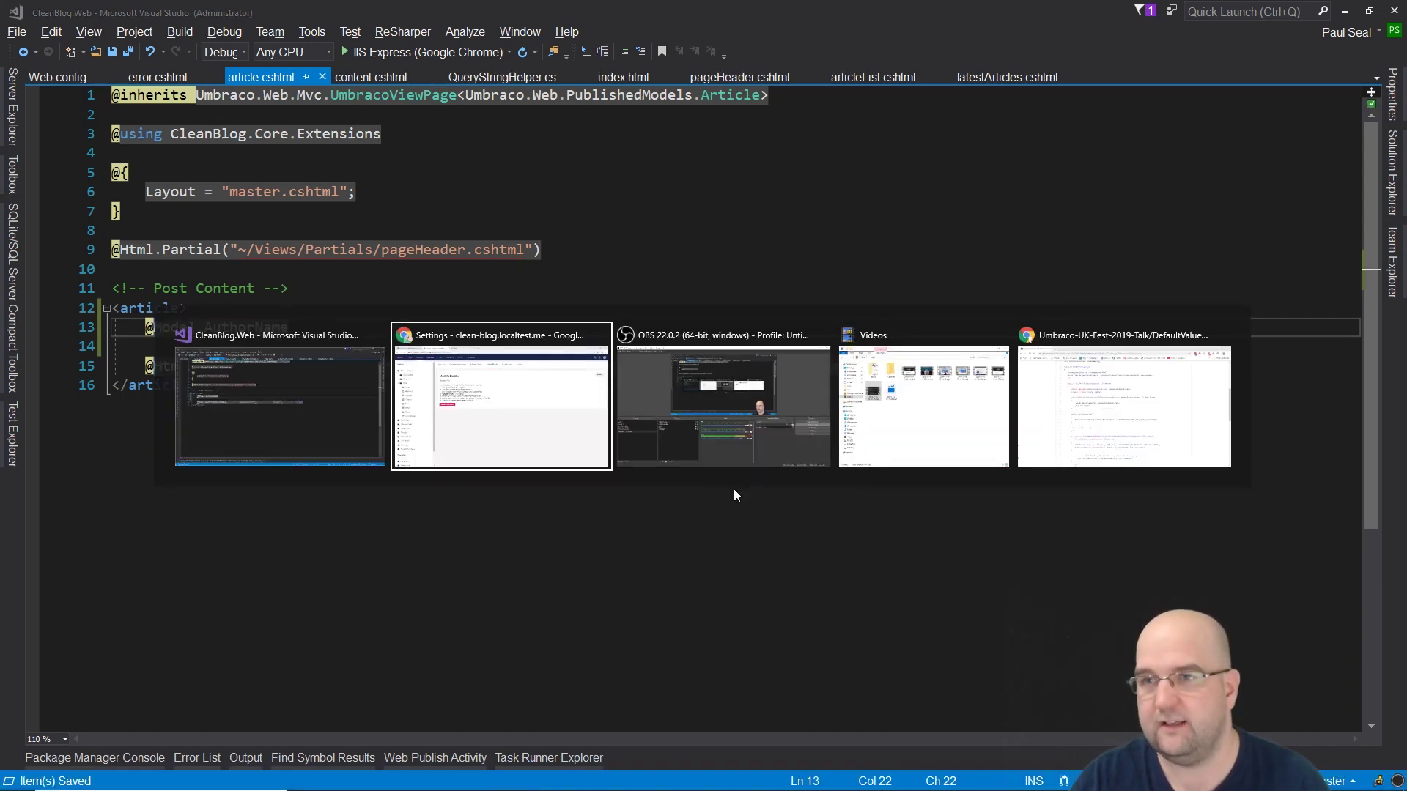
key("alt+Tab")
key("alt+shift+Tab")
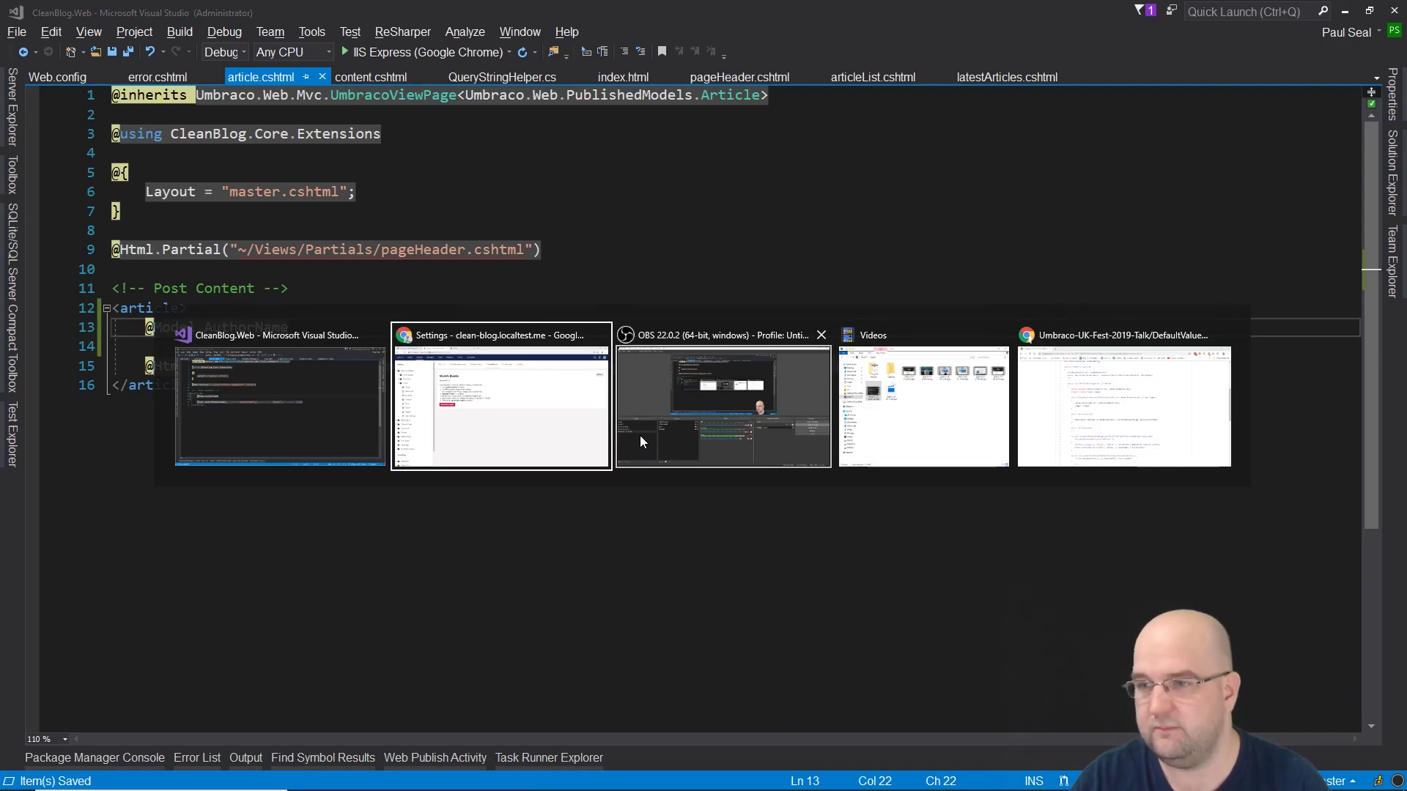
left_click(95, 13)
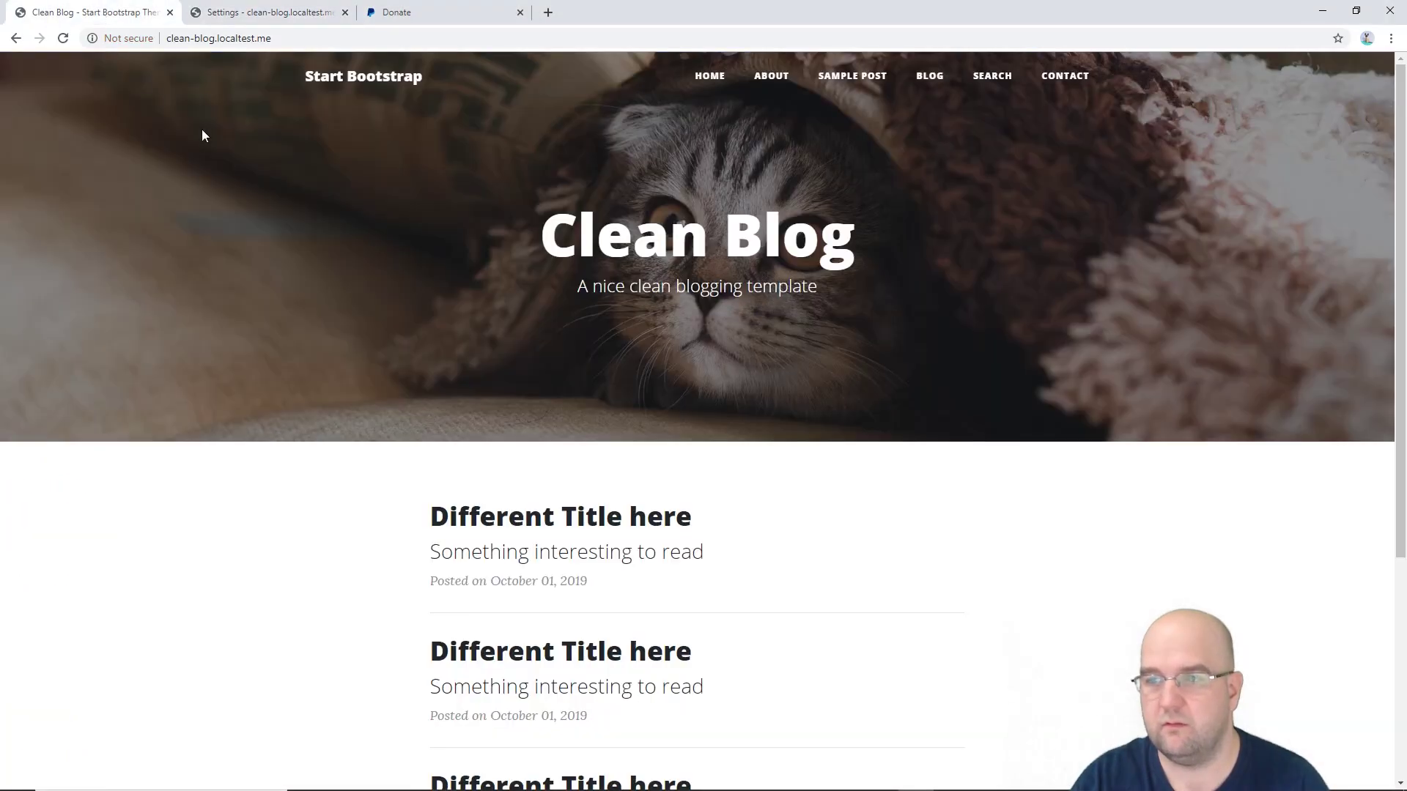
left_click(562, 531)
scroll(562, 532, "down", 4)
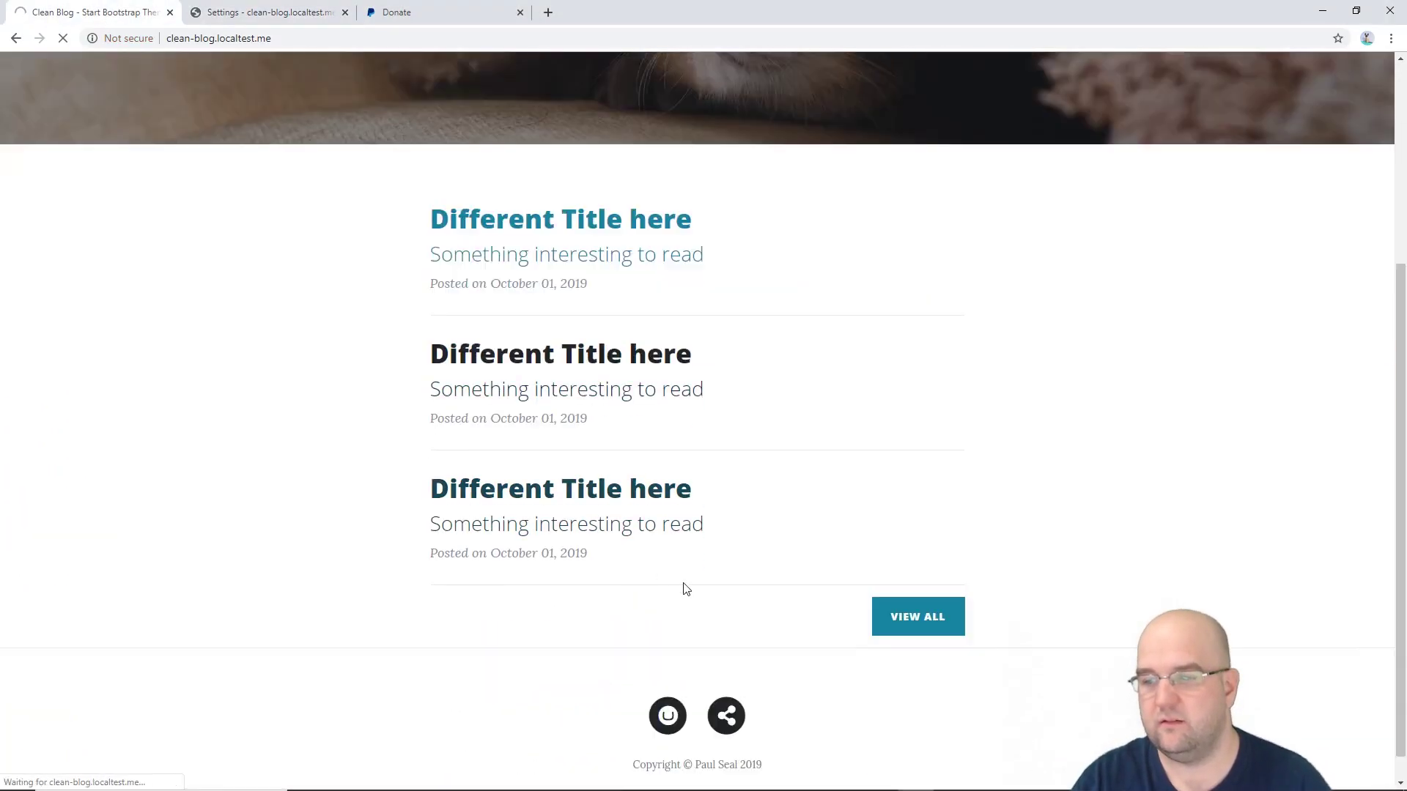
scroll(706, 571, "up", 3)
- Retitle Test Article 'Testing the models builder', publish it, and refresh the live post
left_click(277, 7)
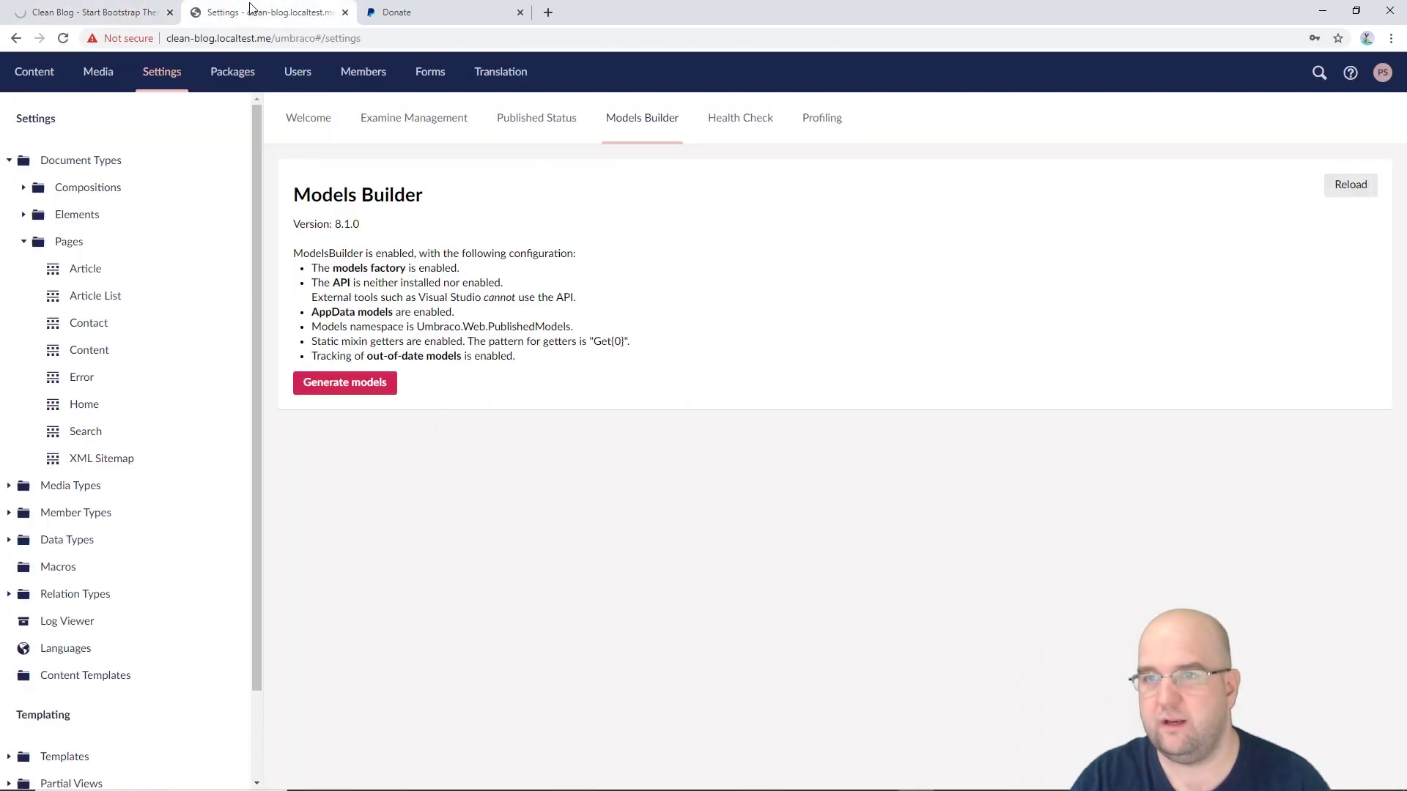
left_click(33, 71)
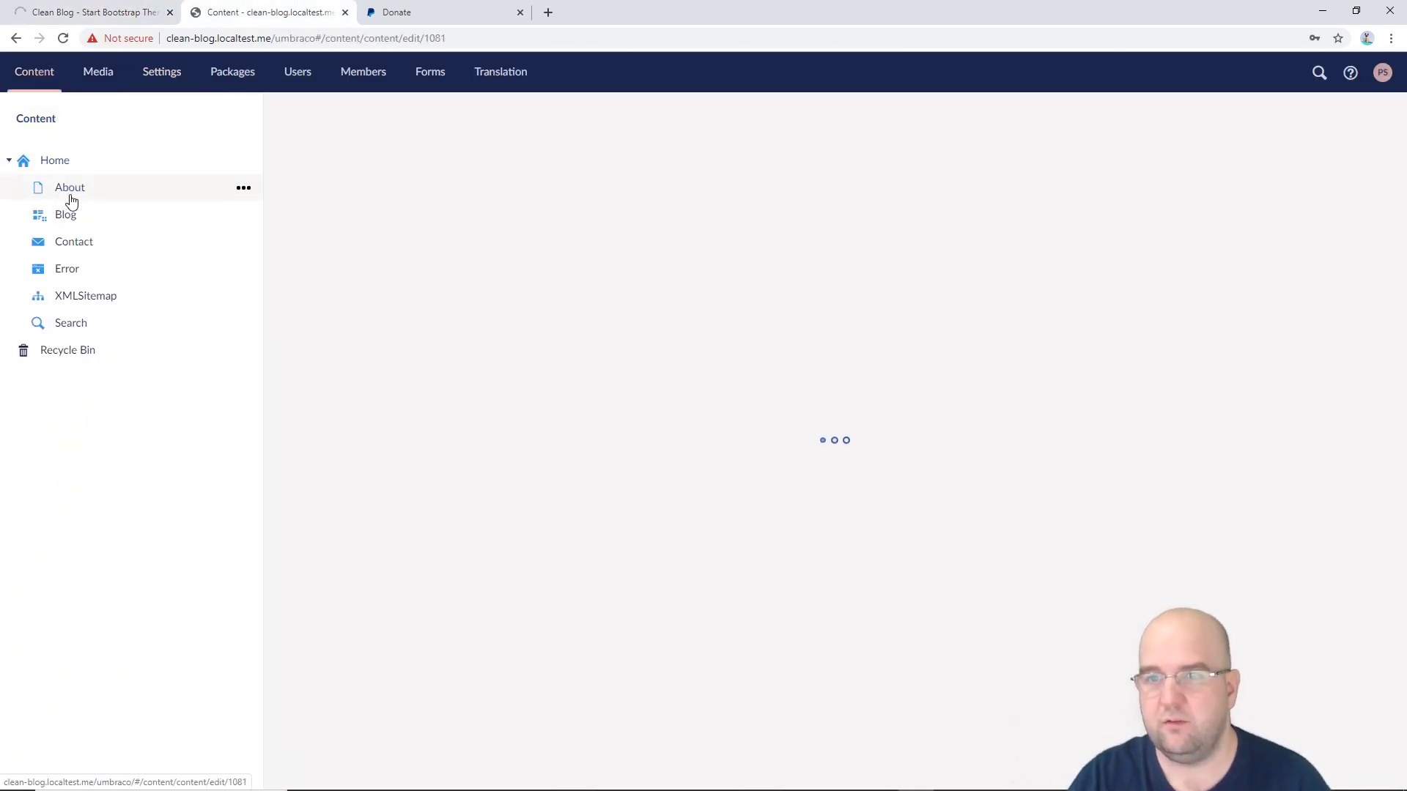
left_click(67, 215)
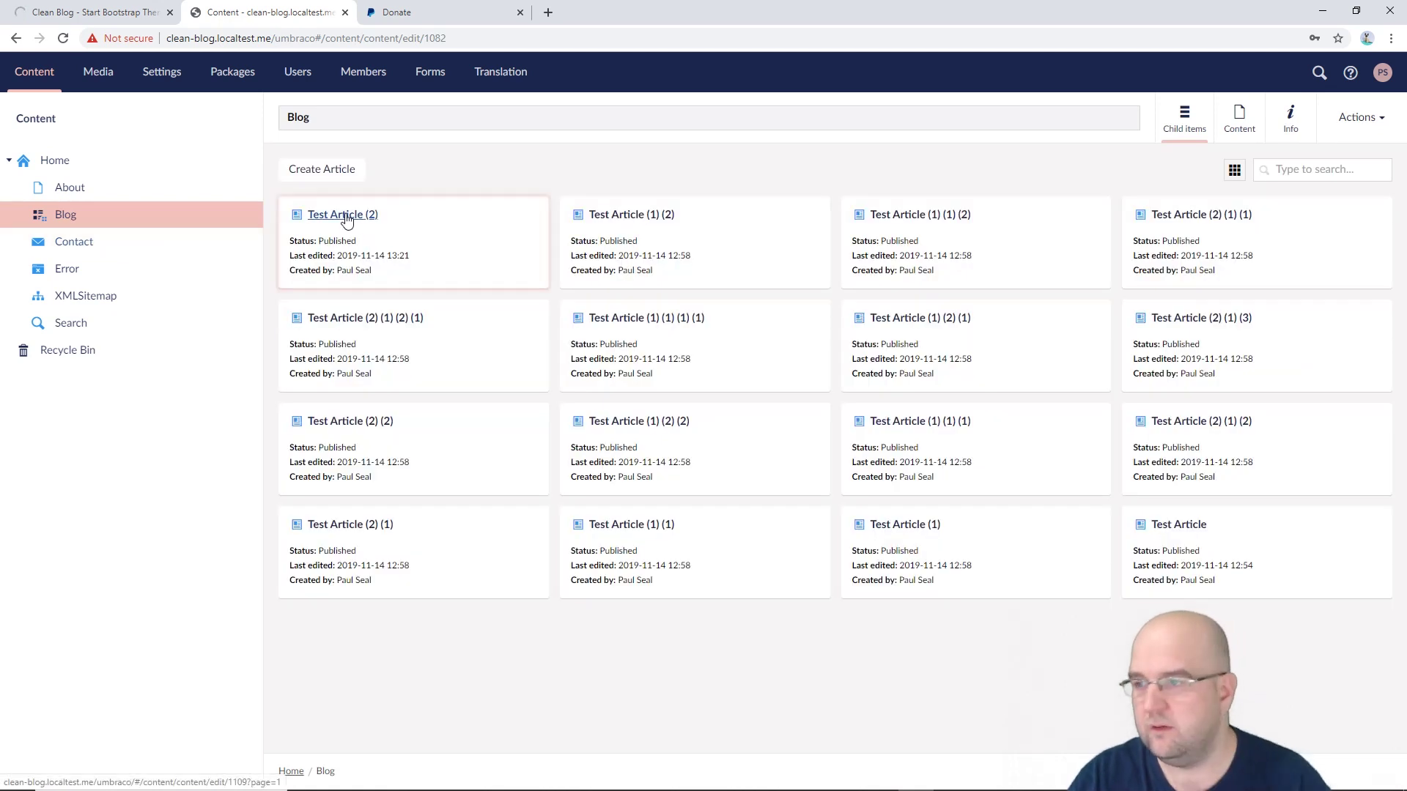
left_click(1174, 531)
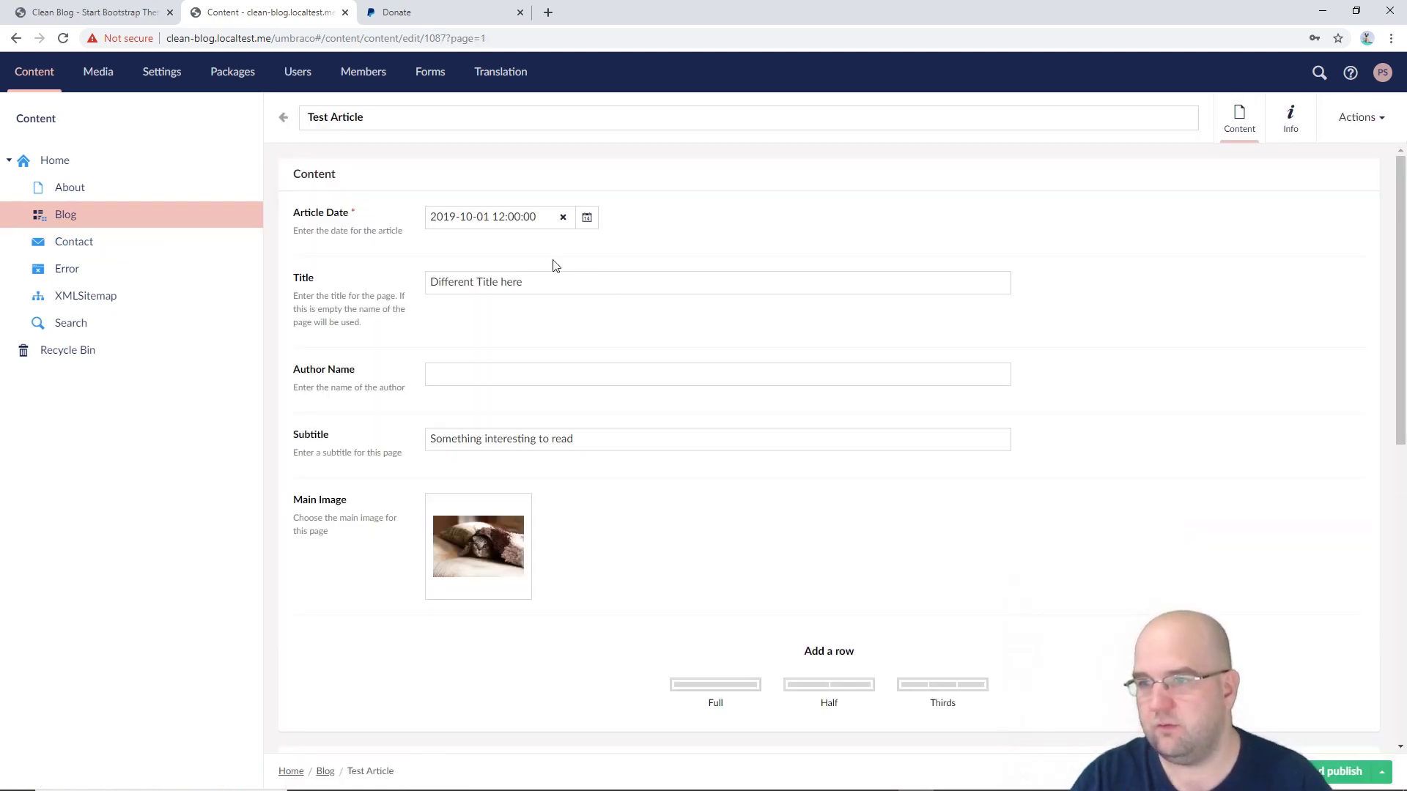
left_click_drag(543, 280, 335, 285)
type("Testing the models builder")
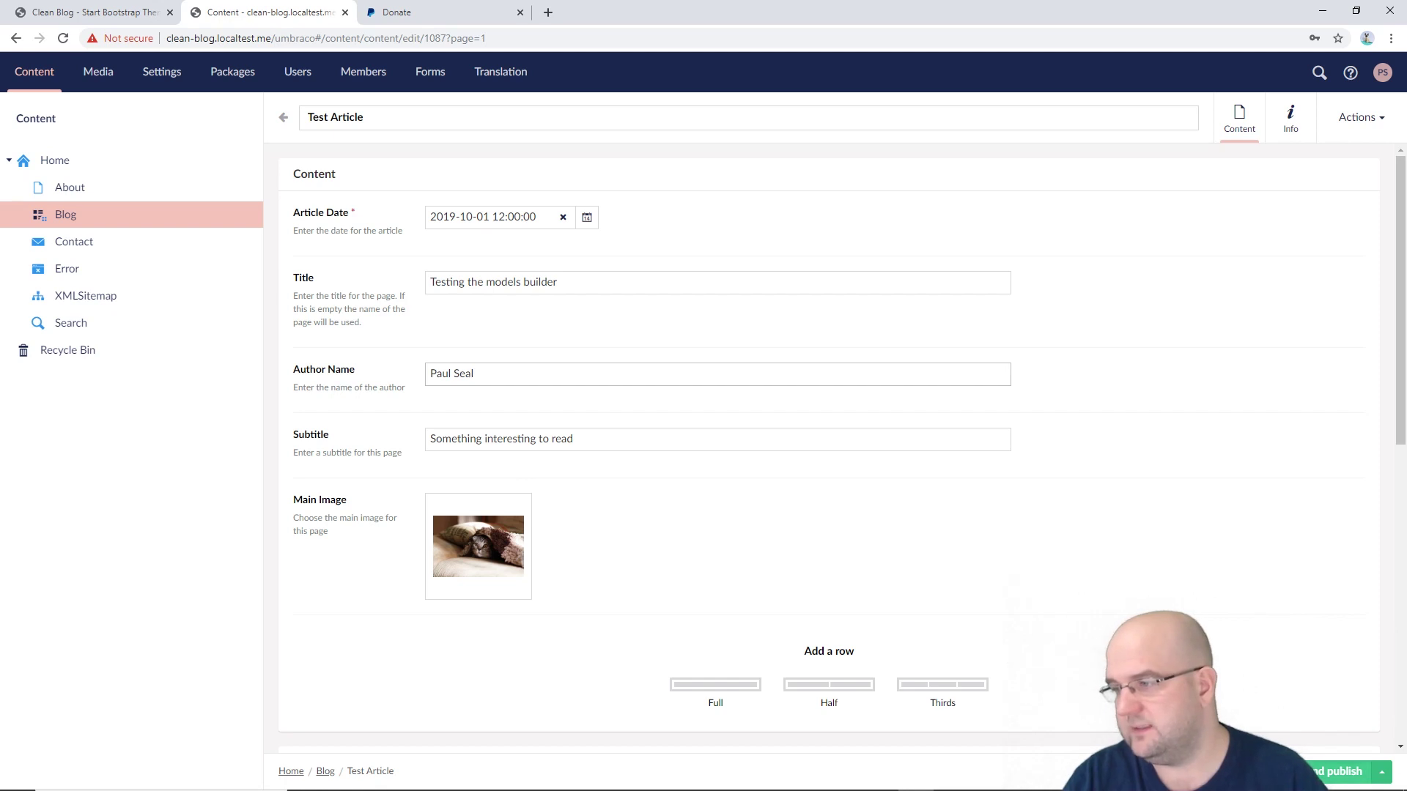
key("ctrl+p")
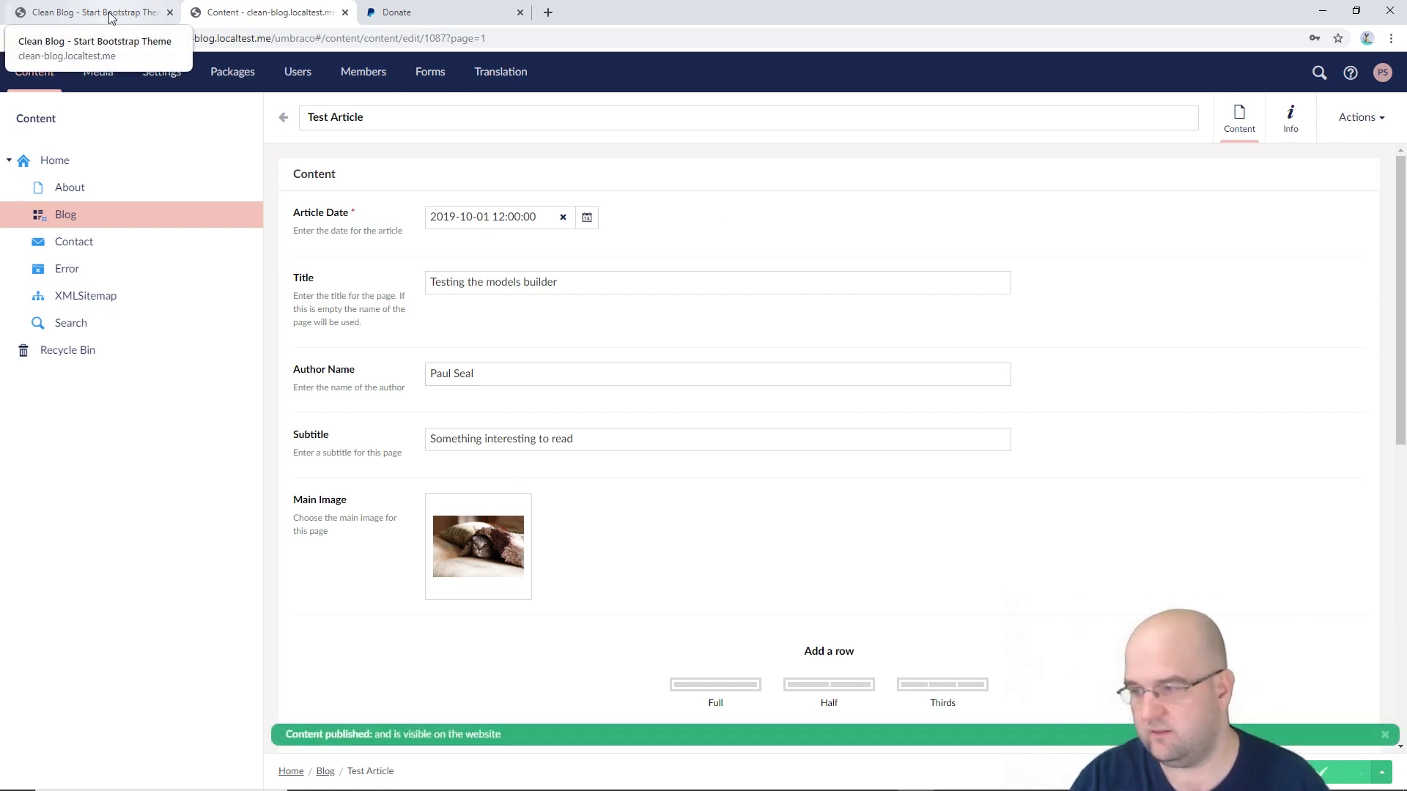
left_click(110, 16)
key("F5")
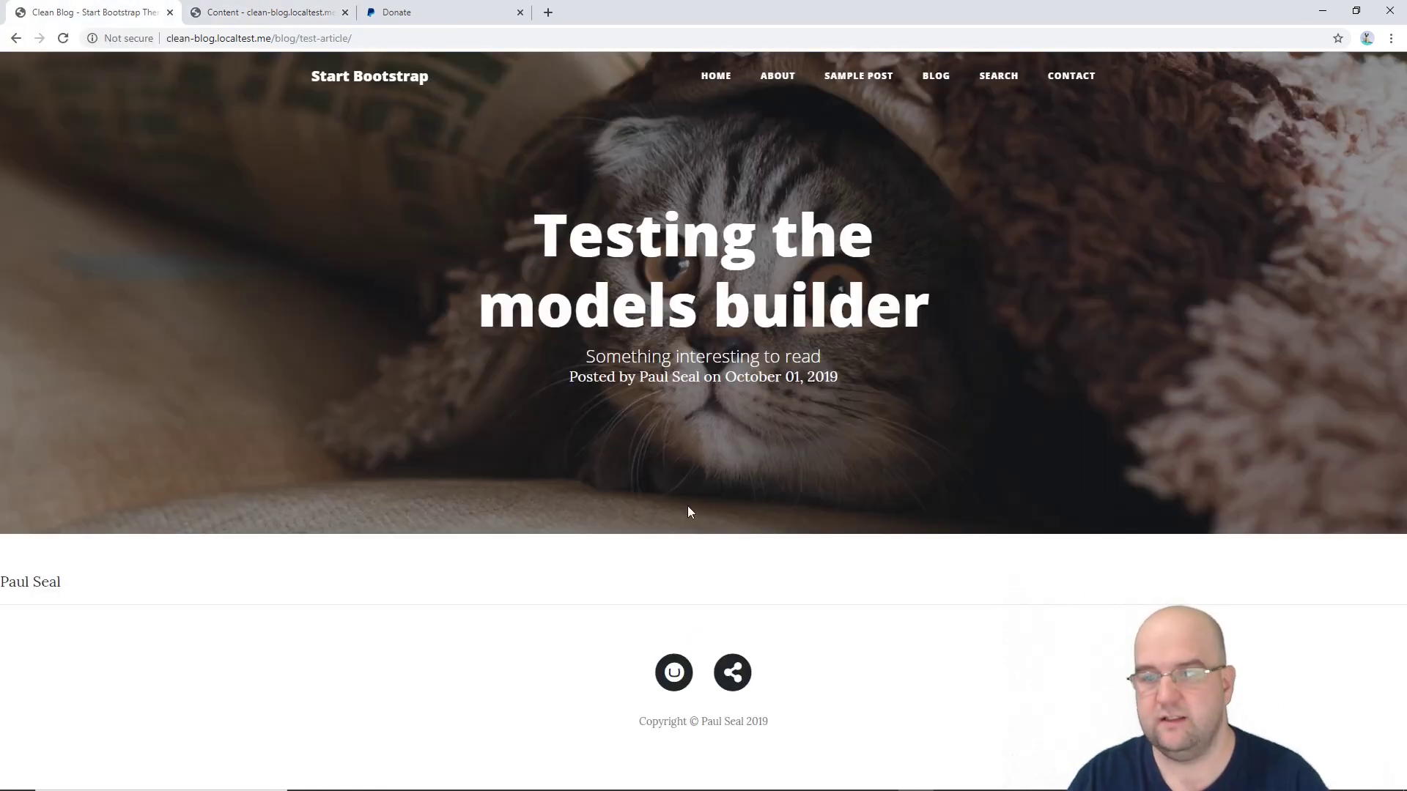
- Check the author name on the live post, then return to the Test Article editor
left_click_drag(79, 586, 0, 583)
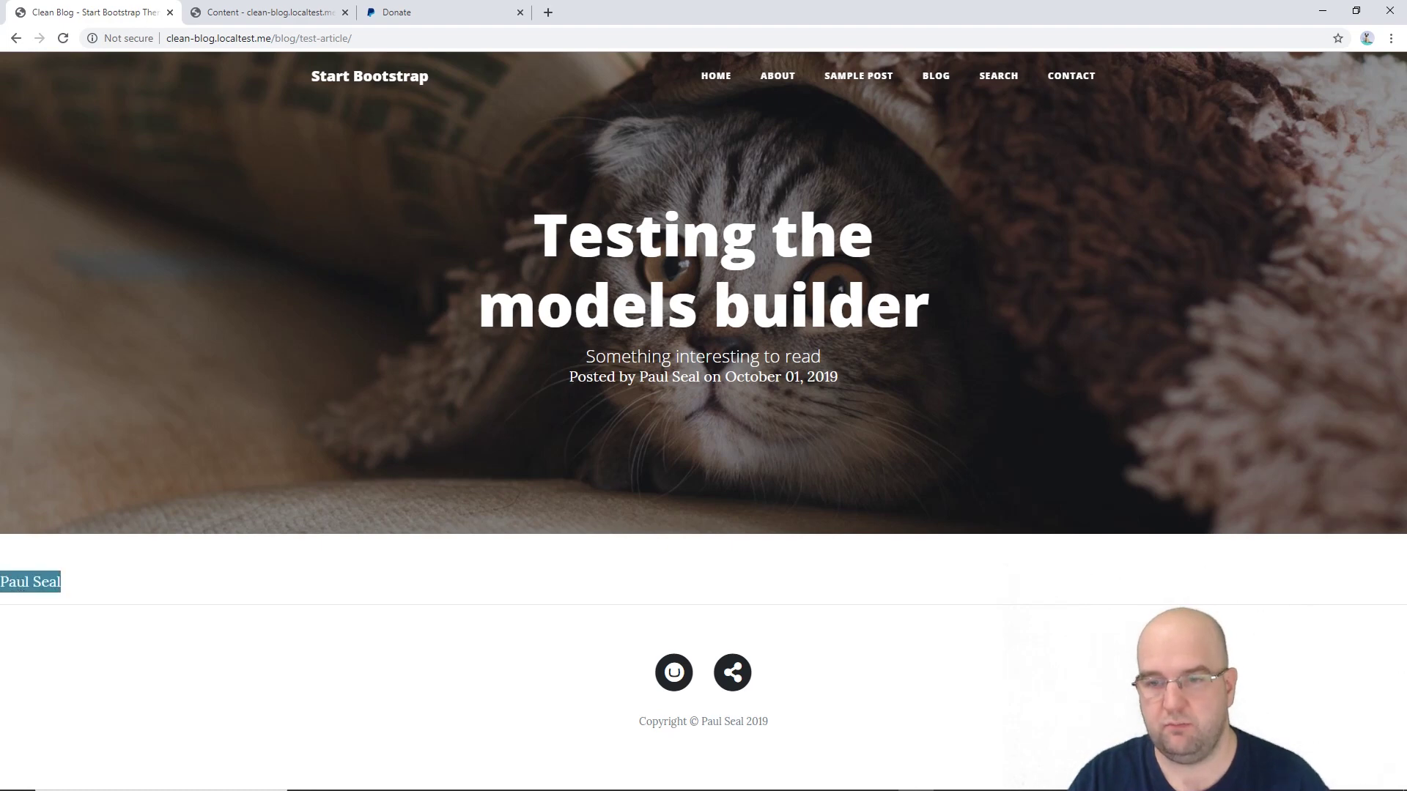
left_click(79, 586)
key("alt+Tab")
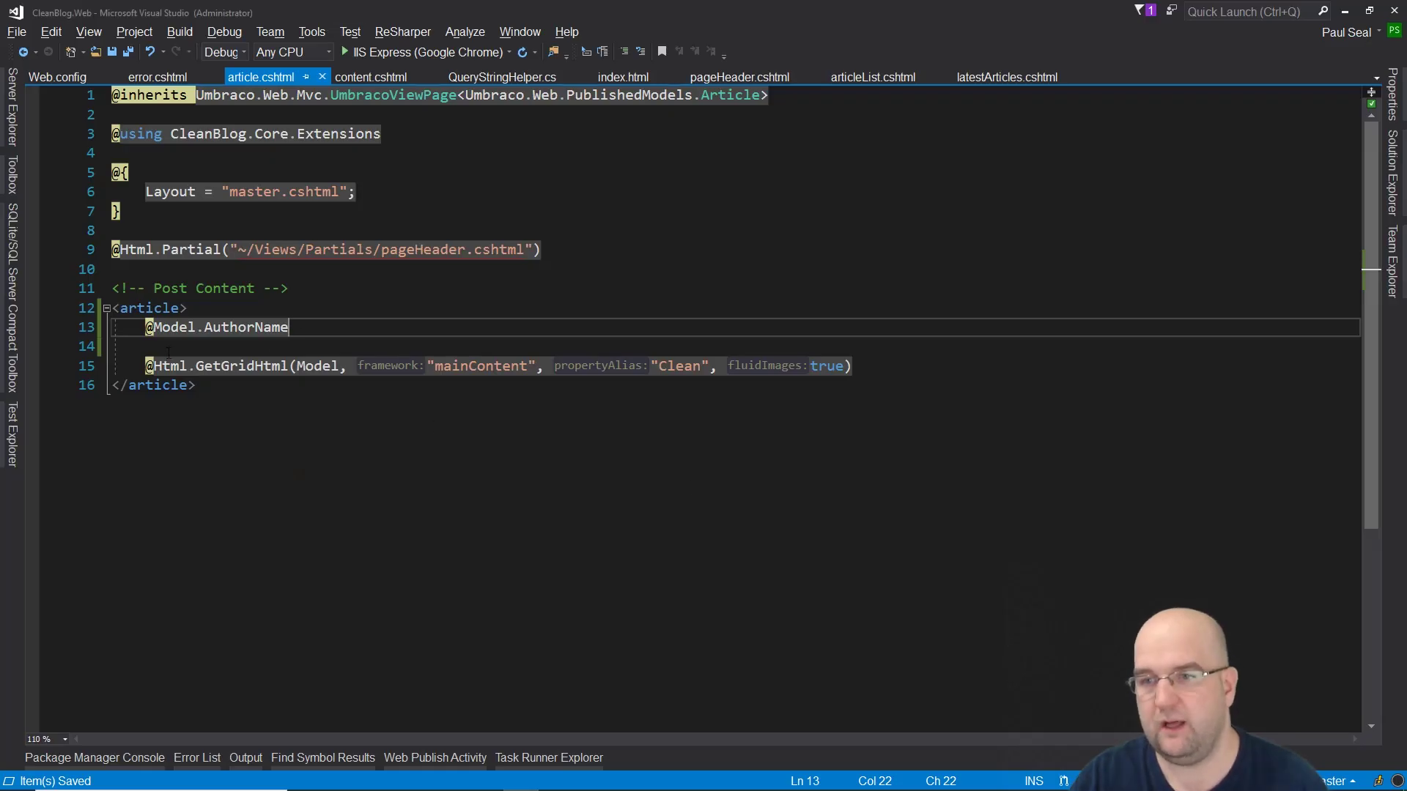
key("alt+Tab")
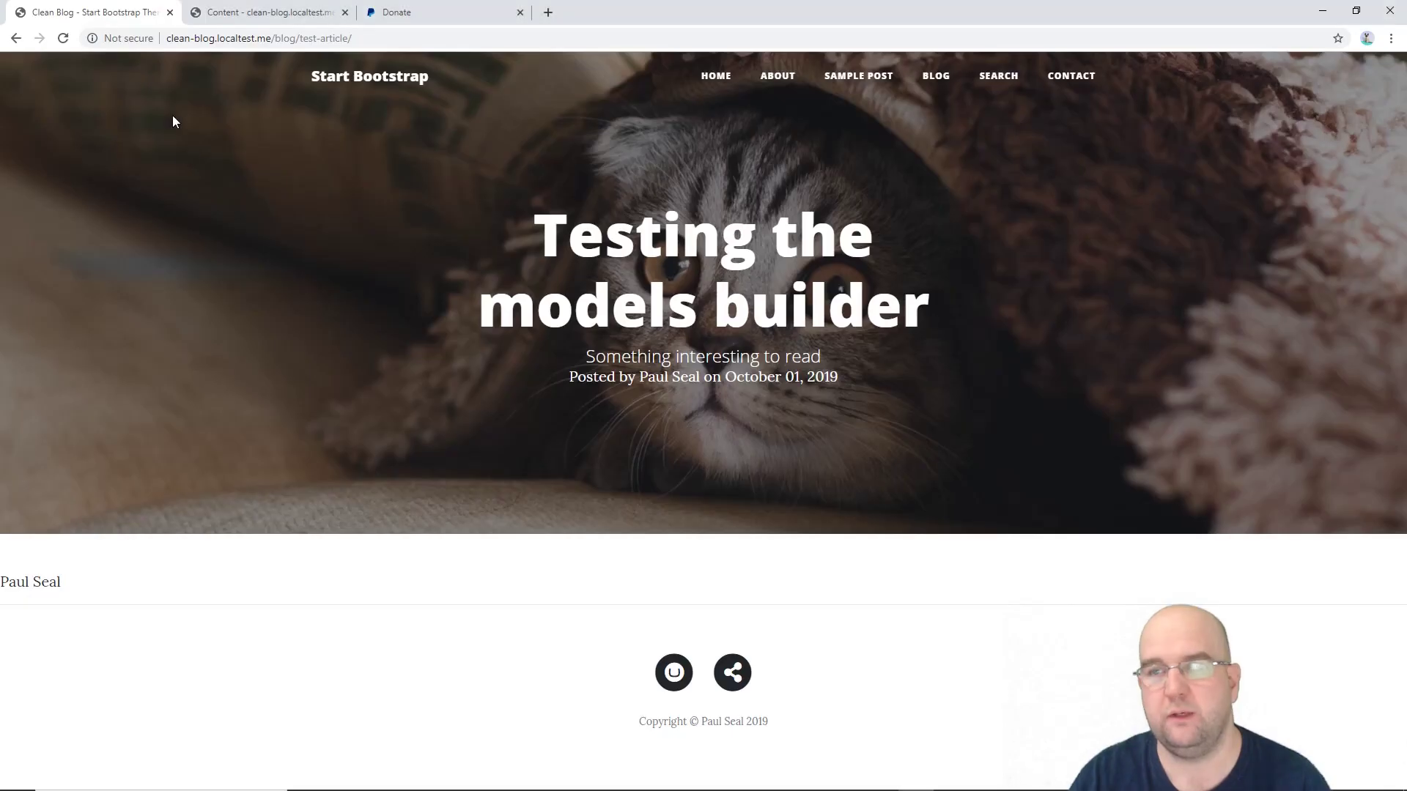
key("ctrl+Tab")
scroll(673, 549, "down", 5)
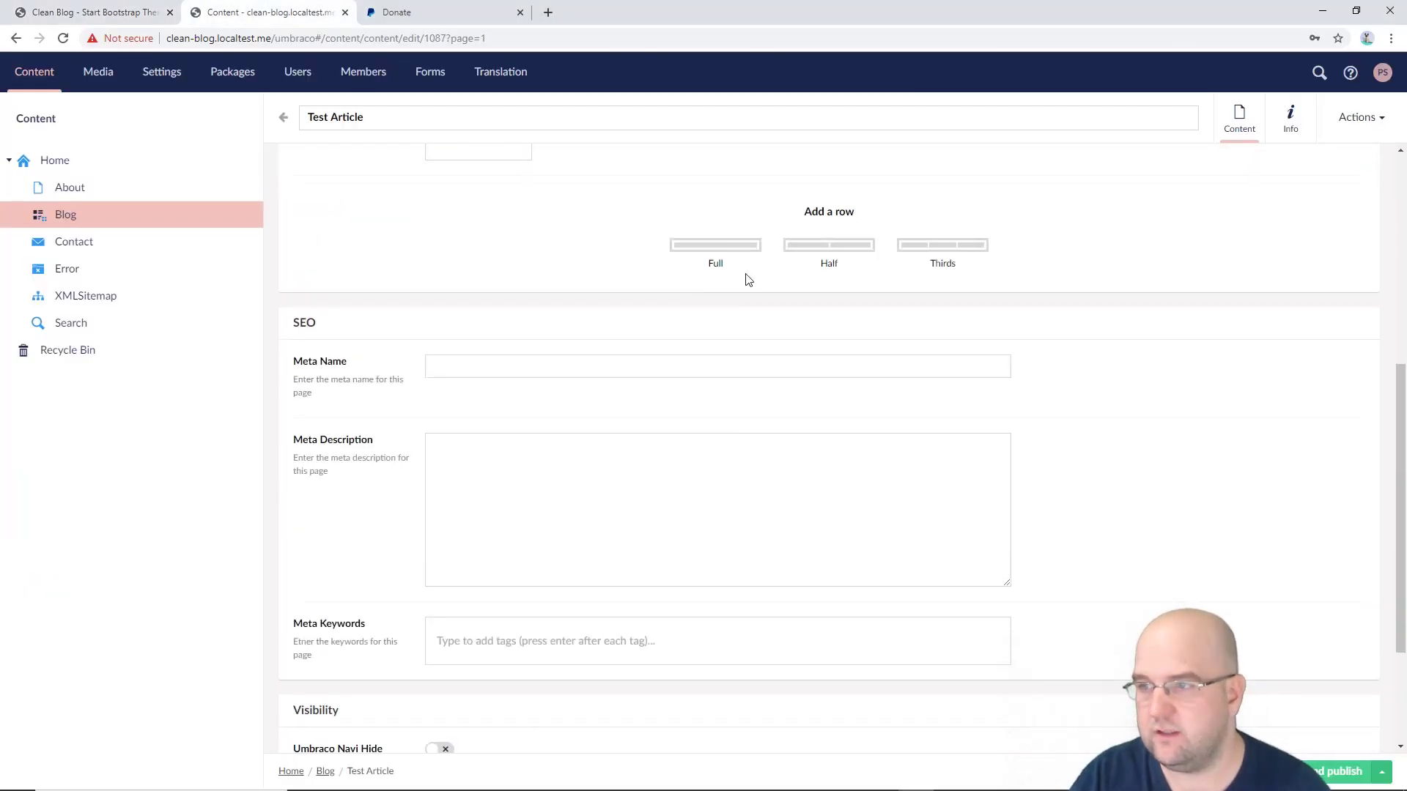
- Add a full-width rich text block 'Hello this is another test', publish, and reload the post
left_click(715, 247)
left_click(843, 326)
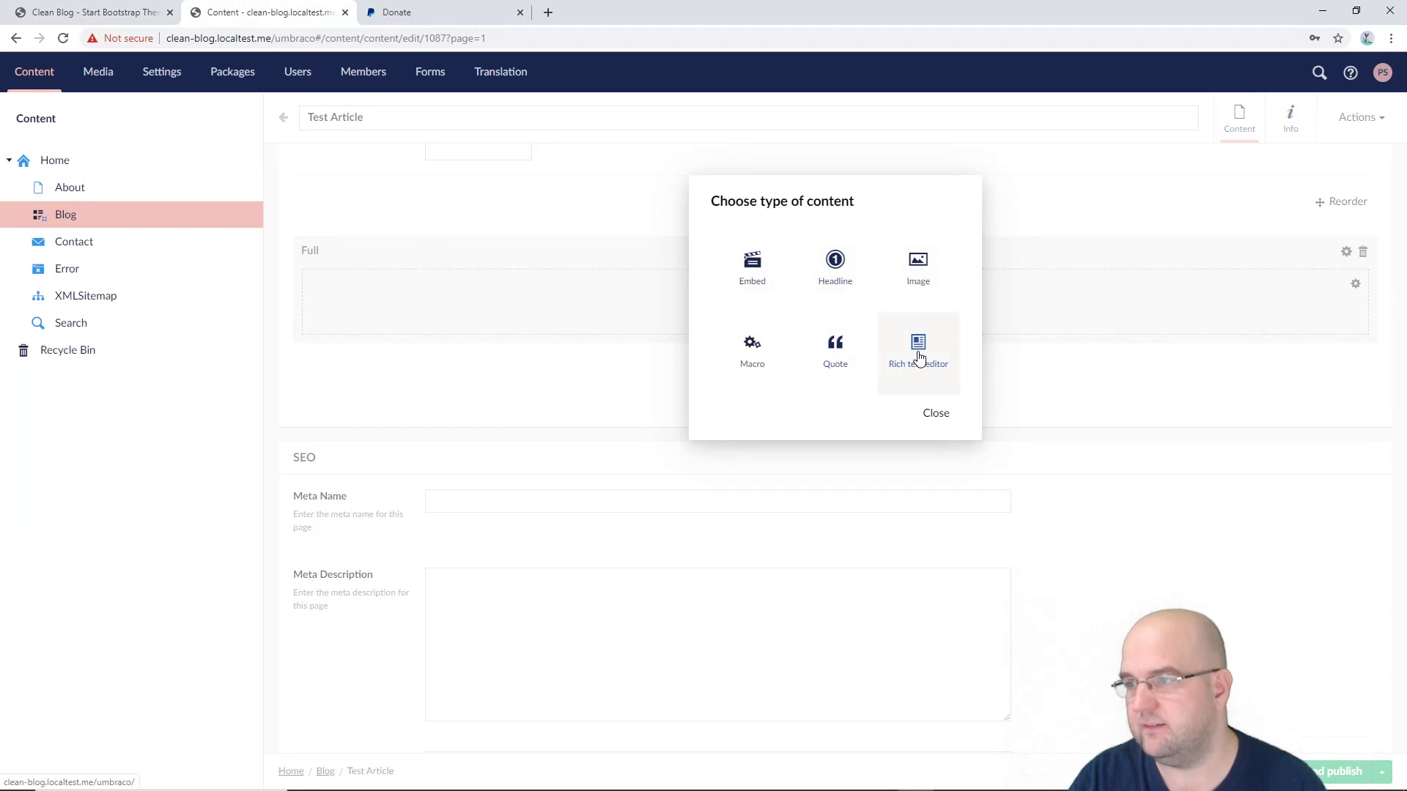
left_click(917, 350)
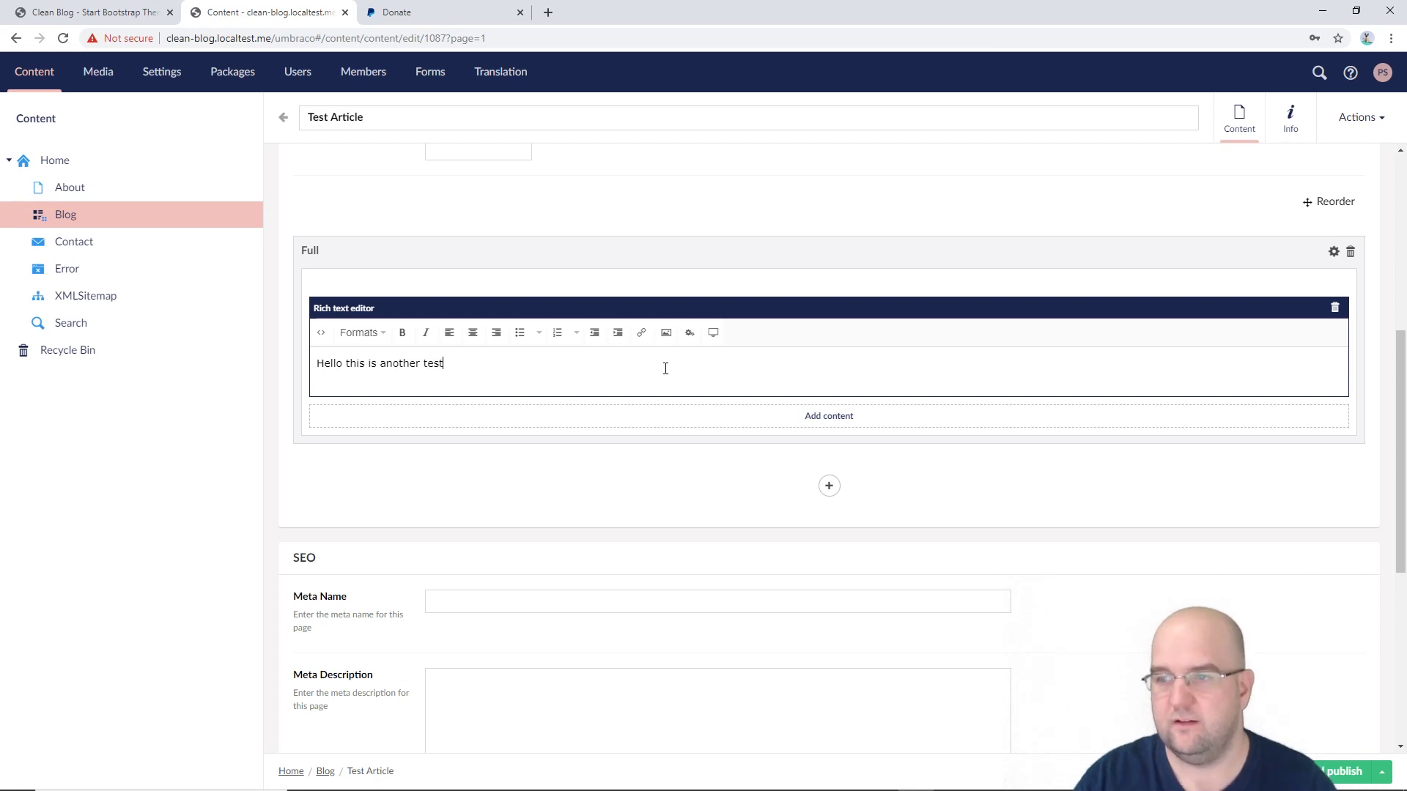
key("ctrl+p")
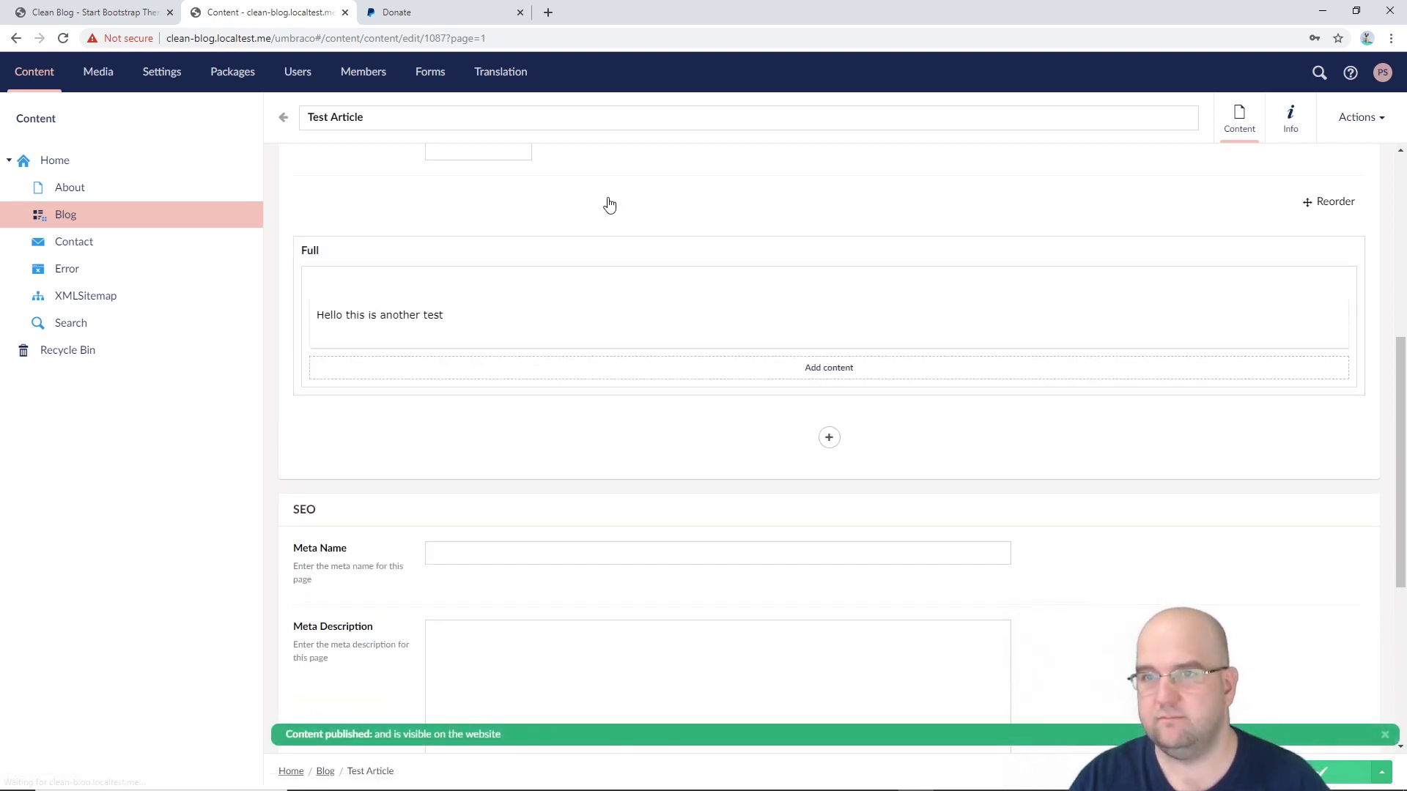
left_click(48, 13)
left_click(62, 38)
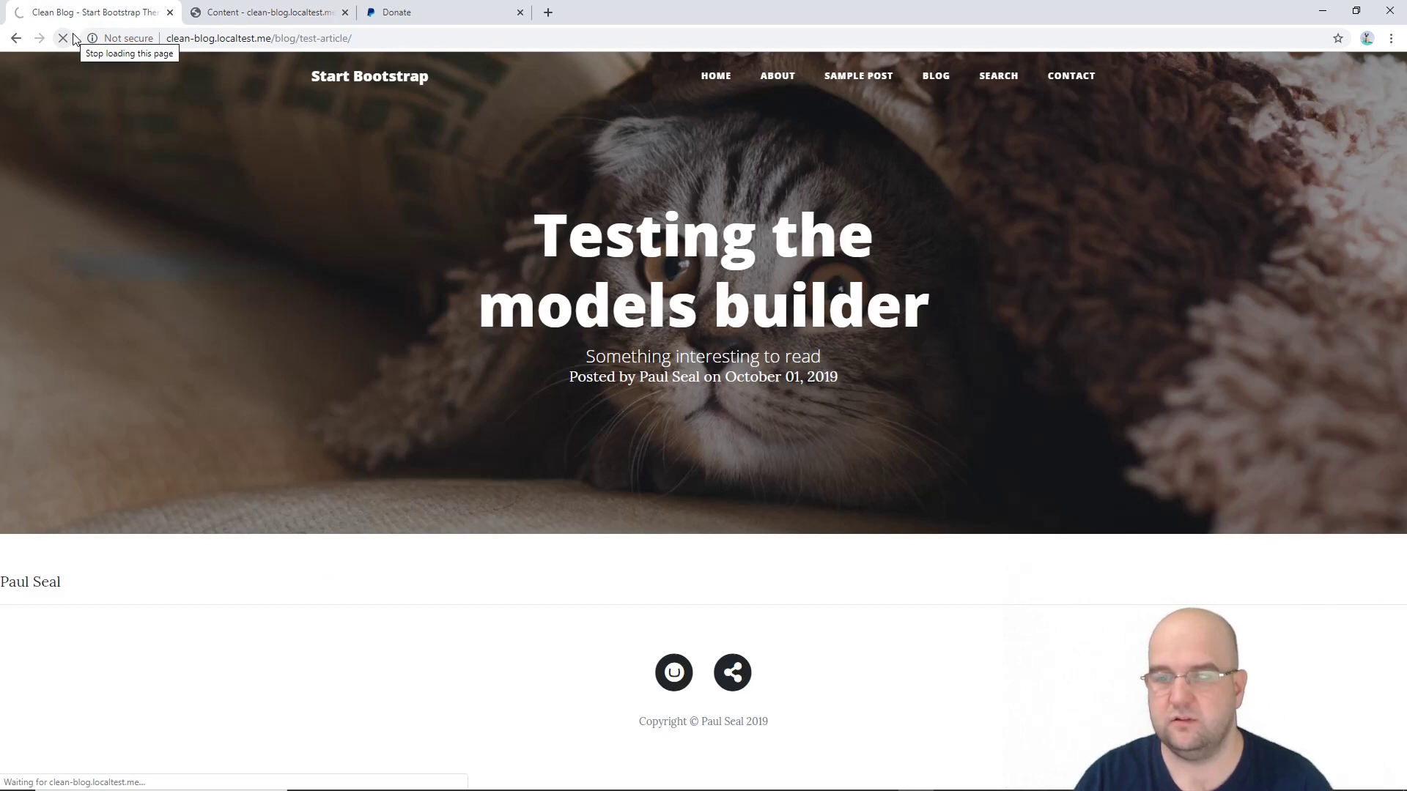
scroll(540, 546, "down", 1)
scroll(252, 65, "up", 1)
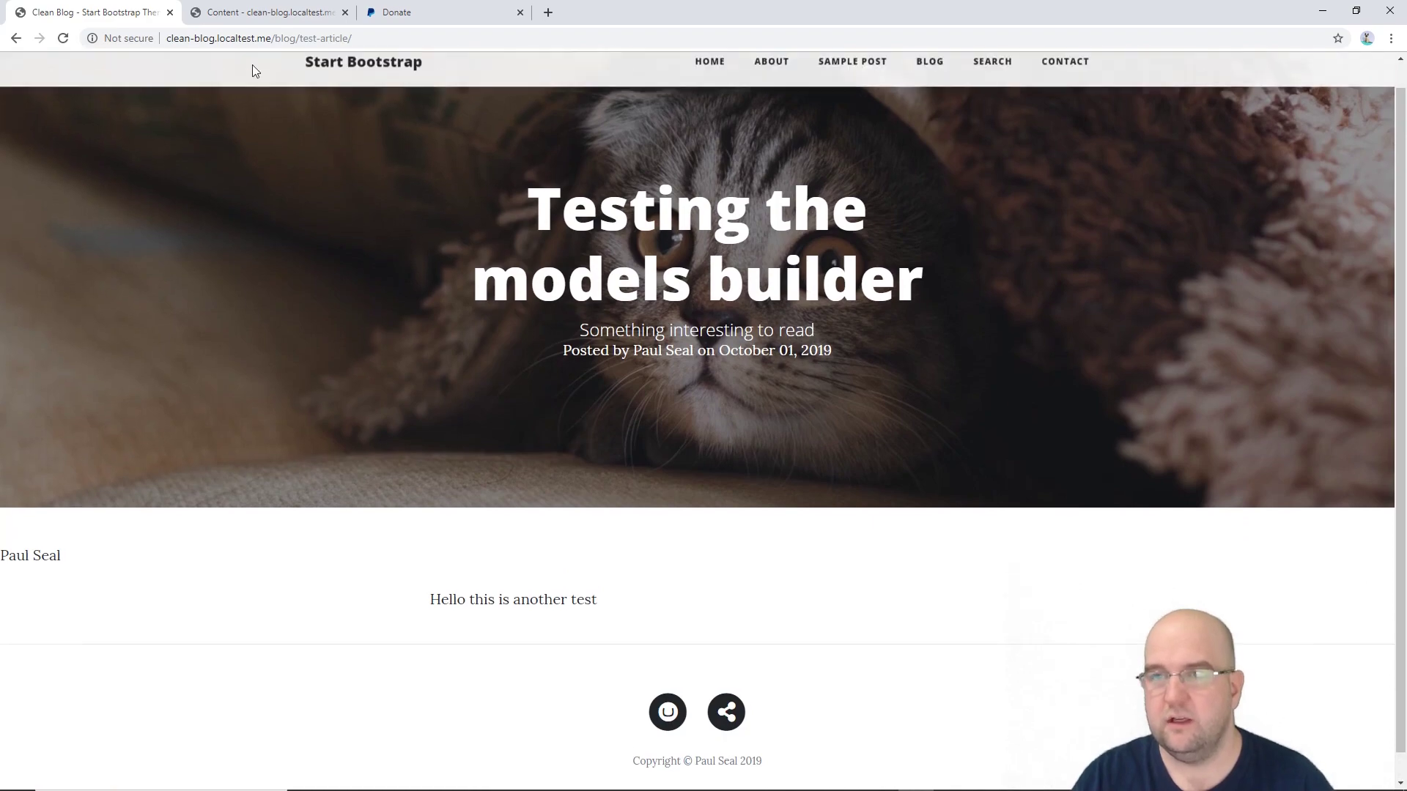
left_click(256, 12)
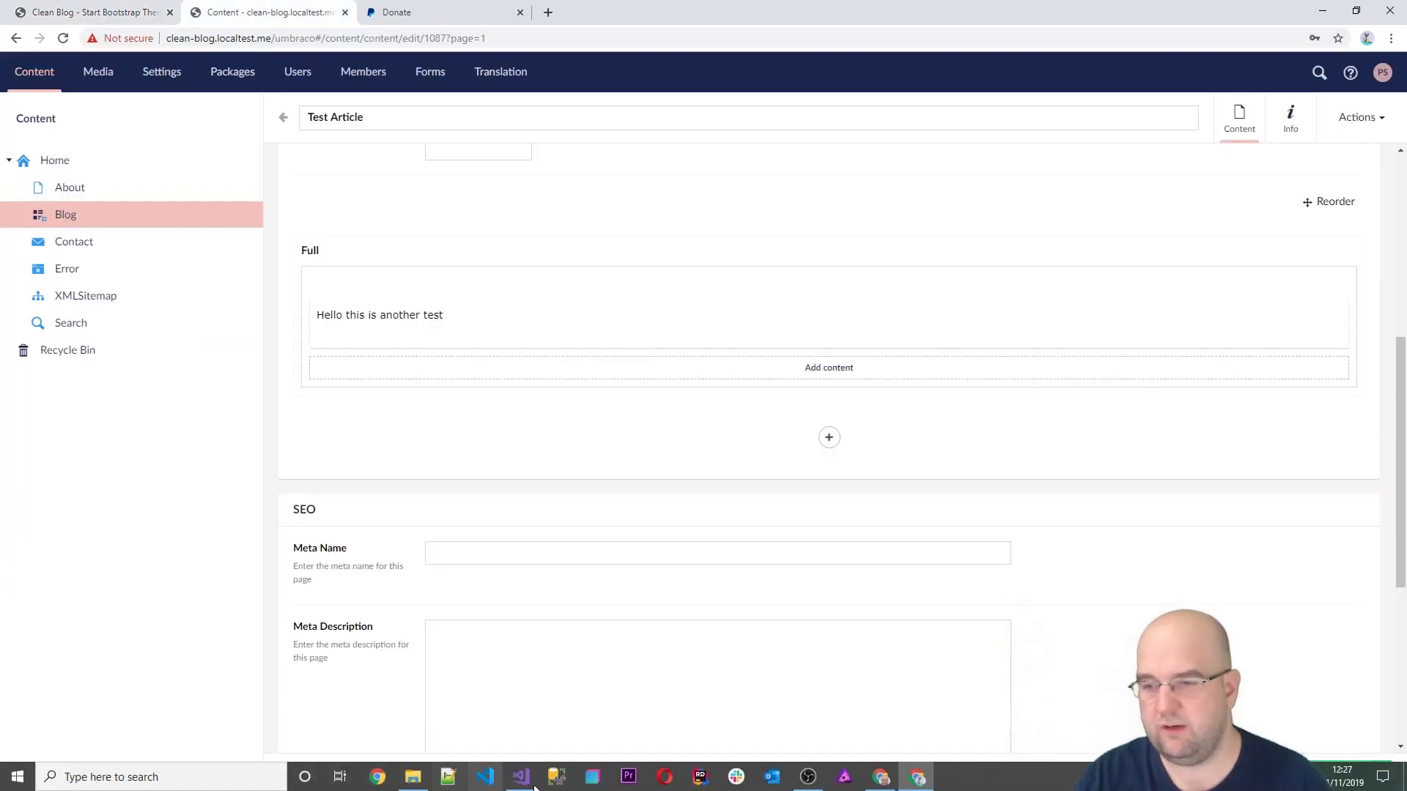
left_click(529, 779)
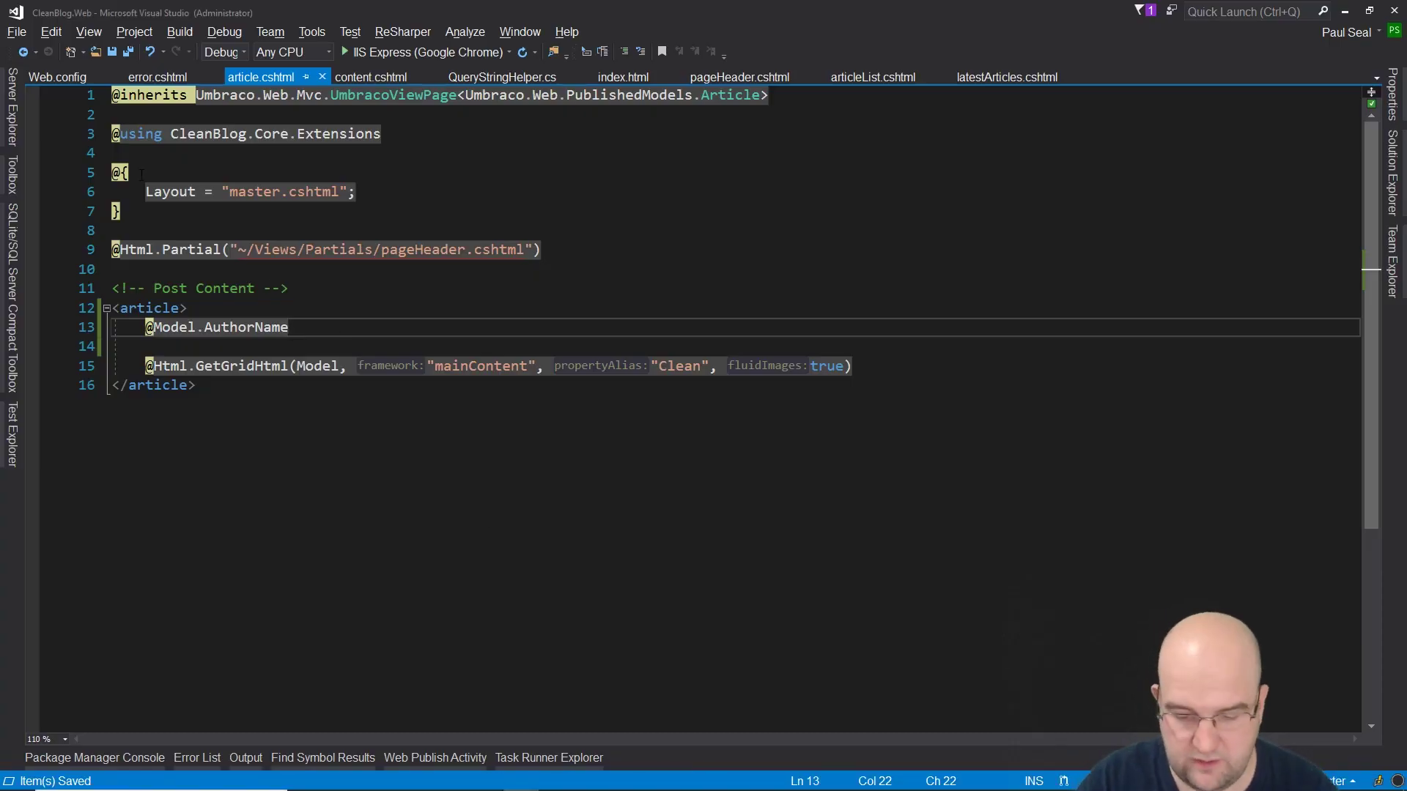
key("shift+Home")
key("ctrl+x")
key("Home")
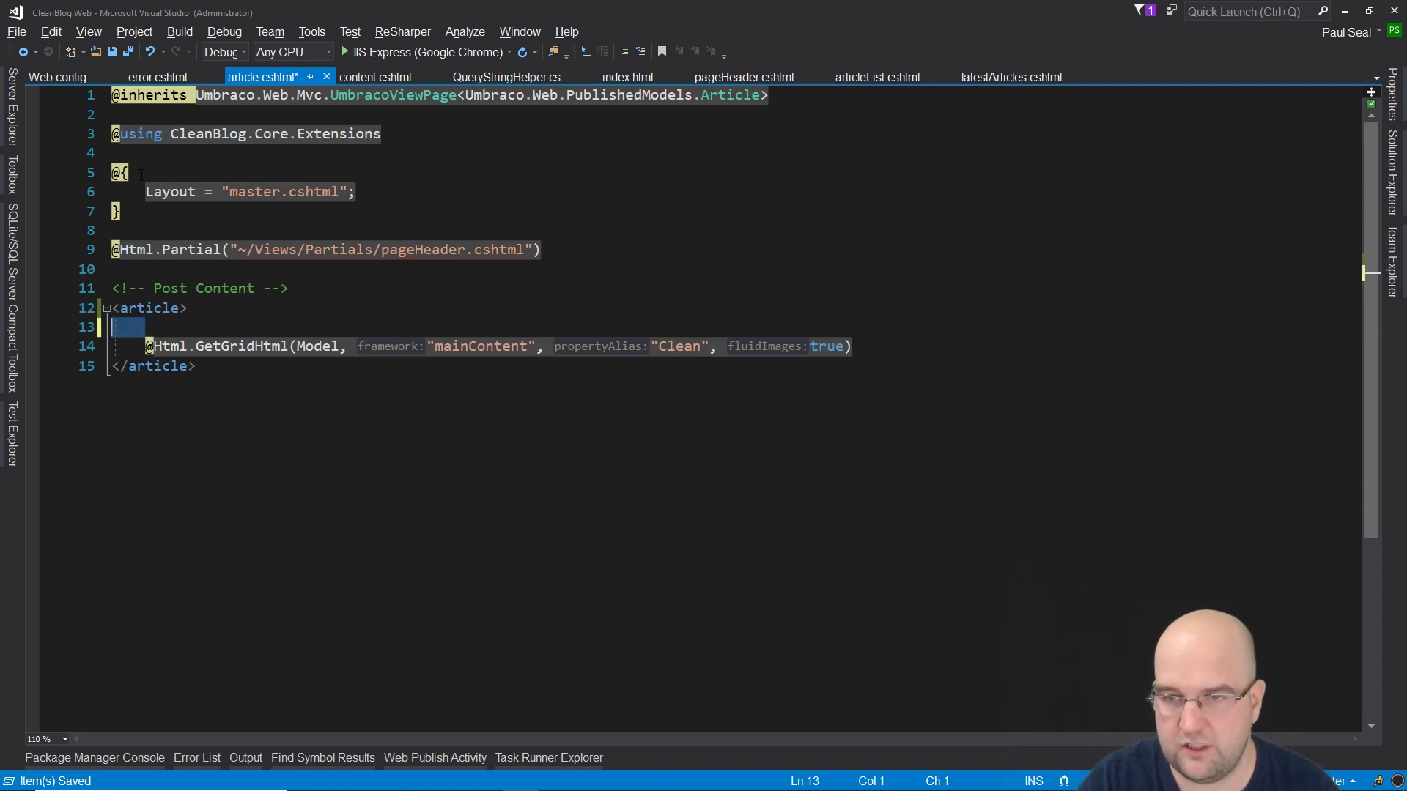
key("Delete")
key("ctrl+s")
key("alt+Tab")
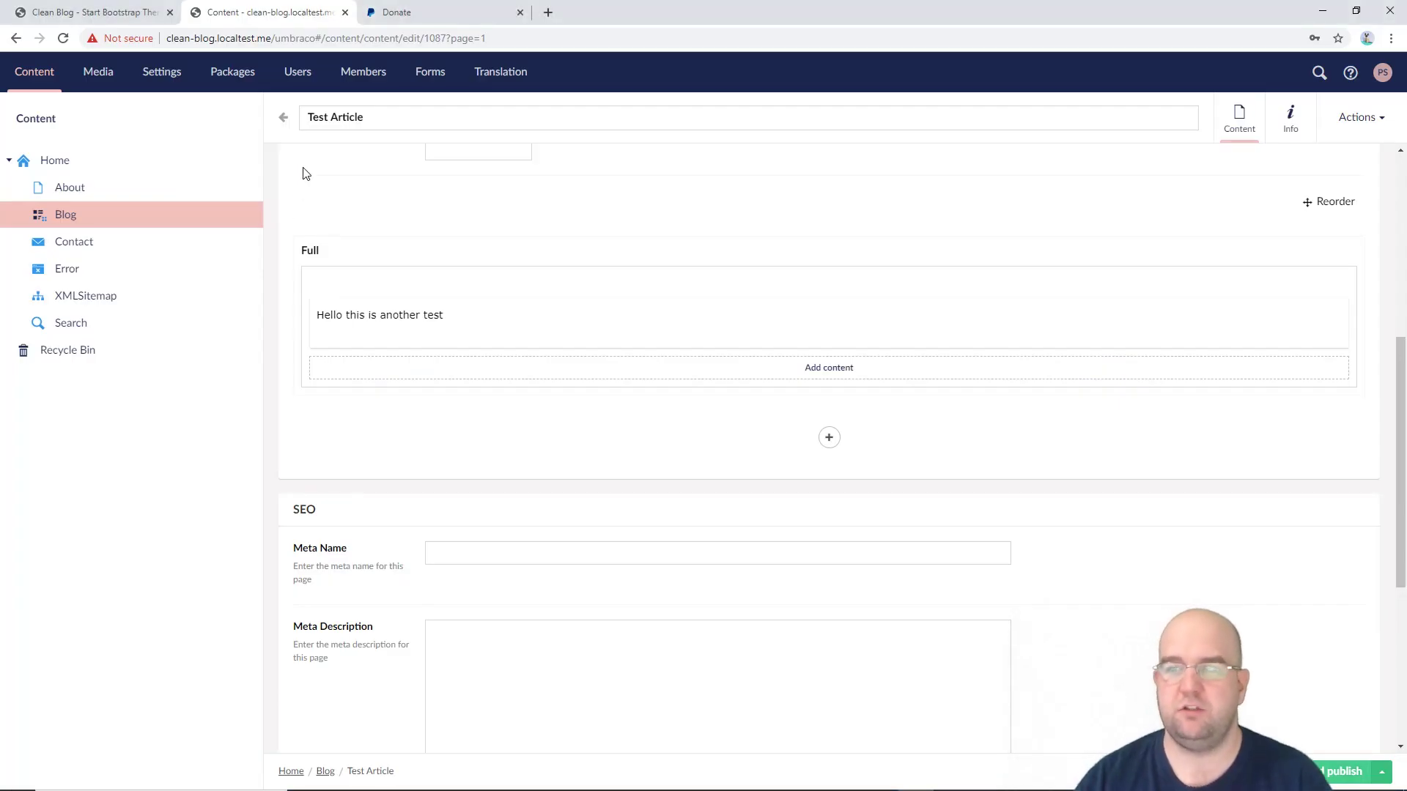
left_click(175, 74)
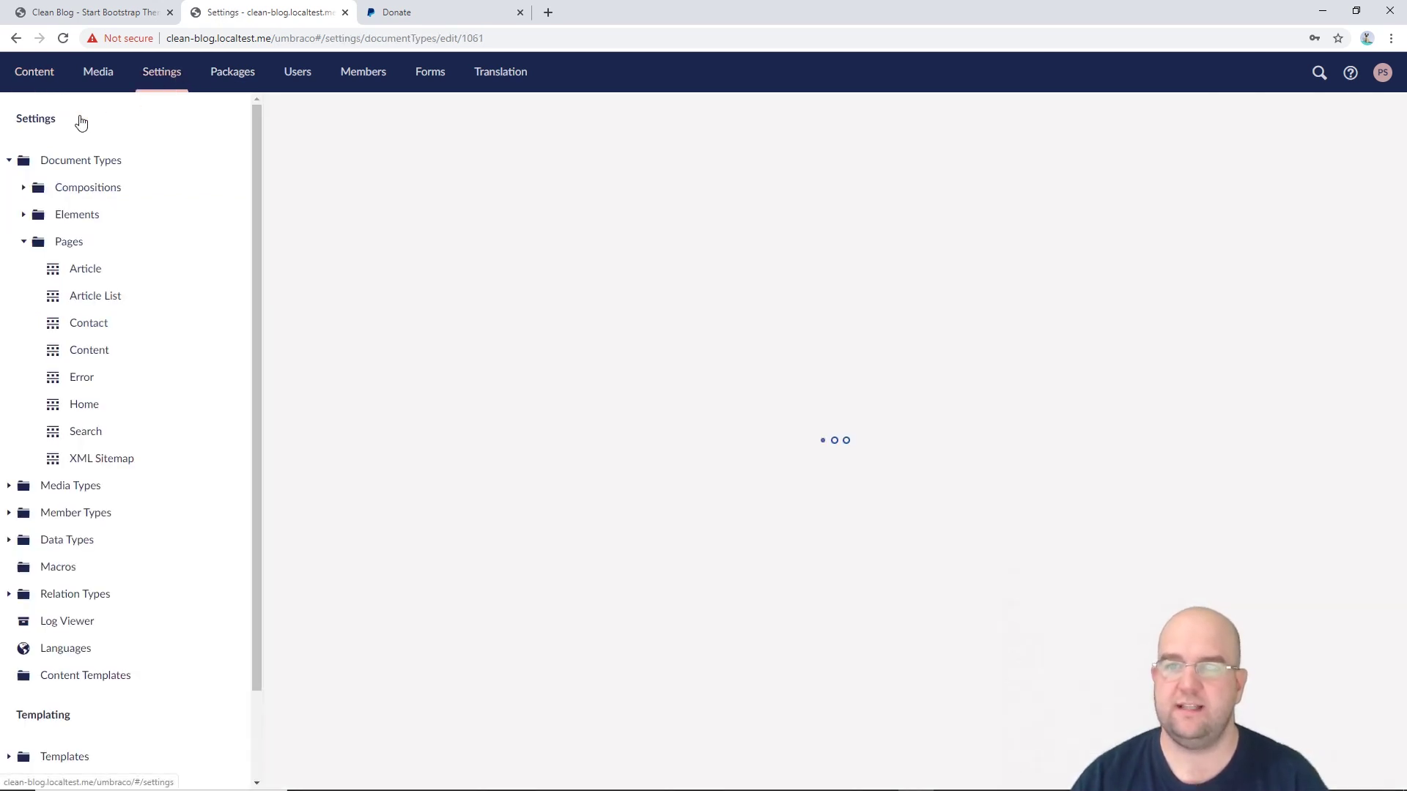
- Show the Models Builder dashboard under Settings and compare it with the live blog post
left_click(80, 121)
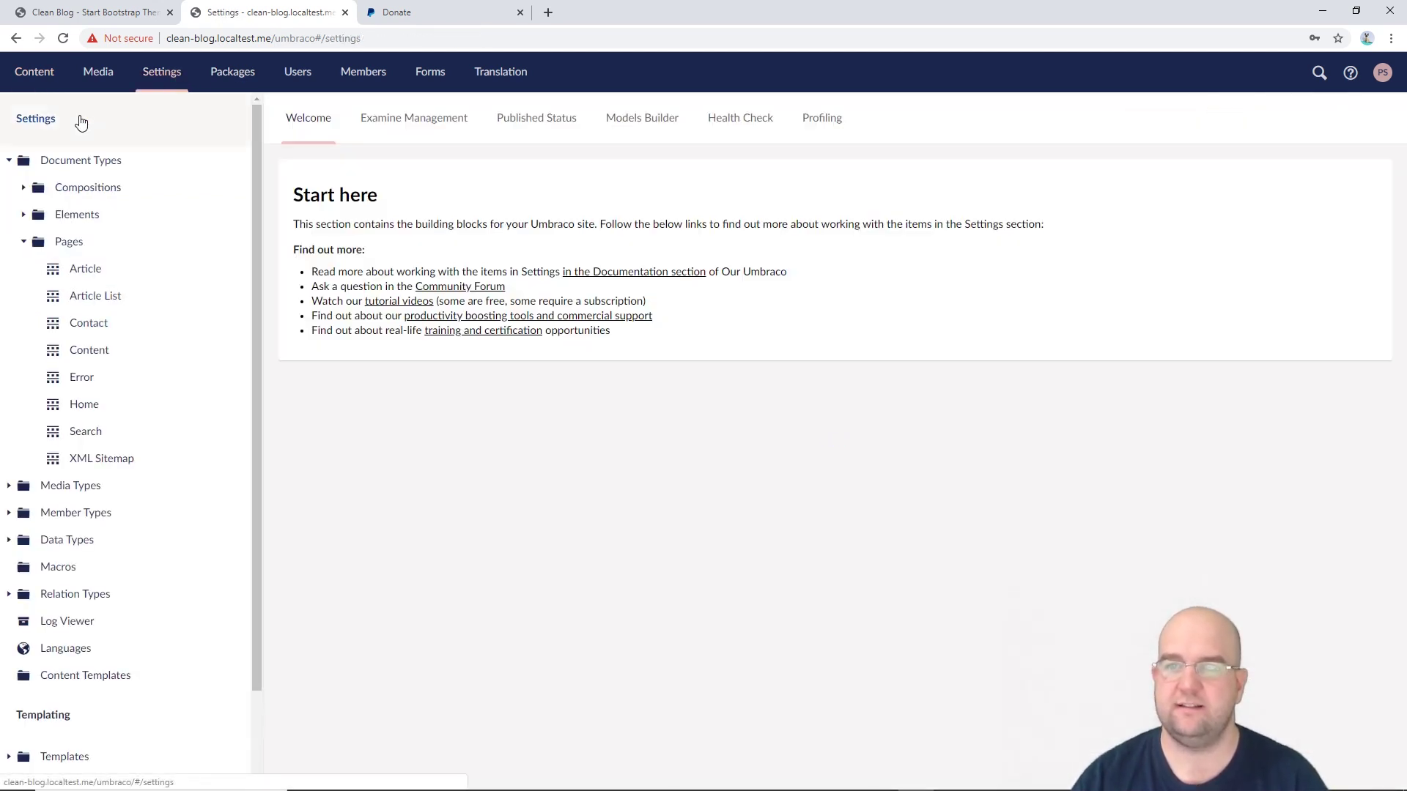
left_click(656, 128)
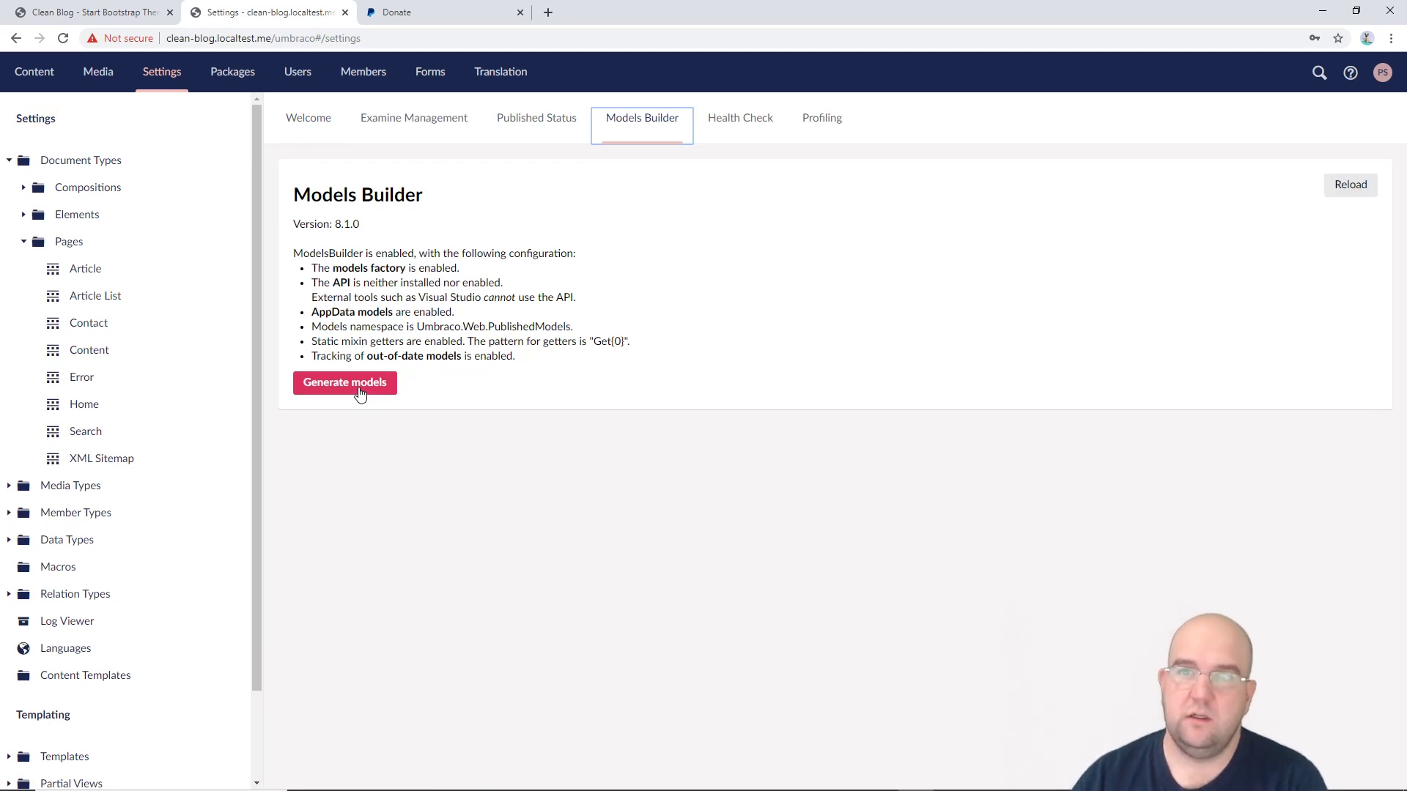
left_click(105, 18)
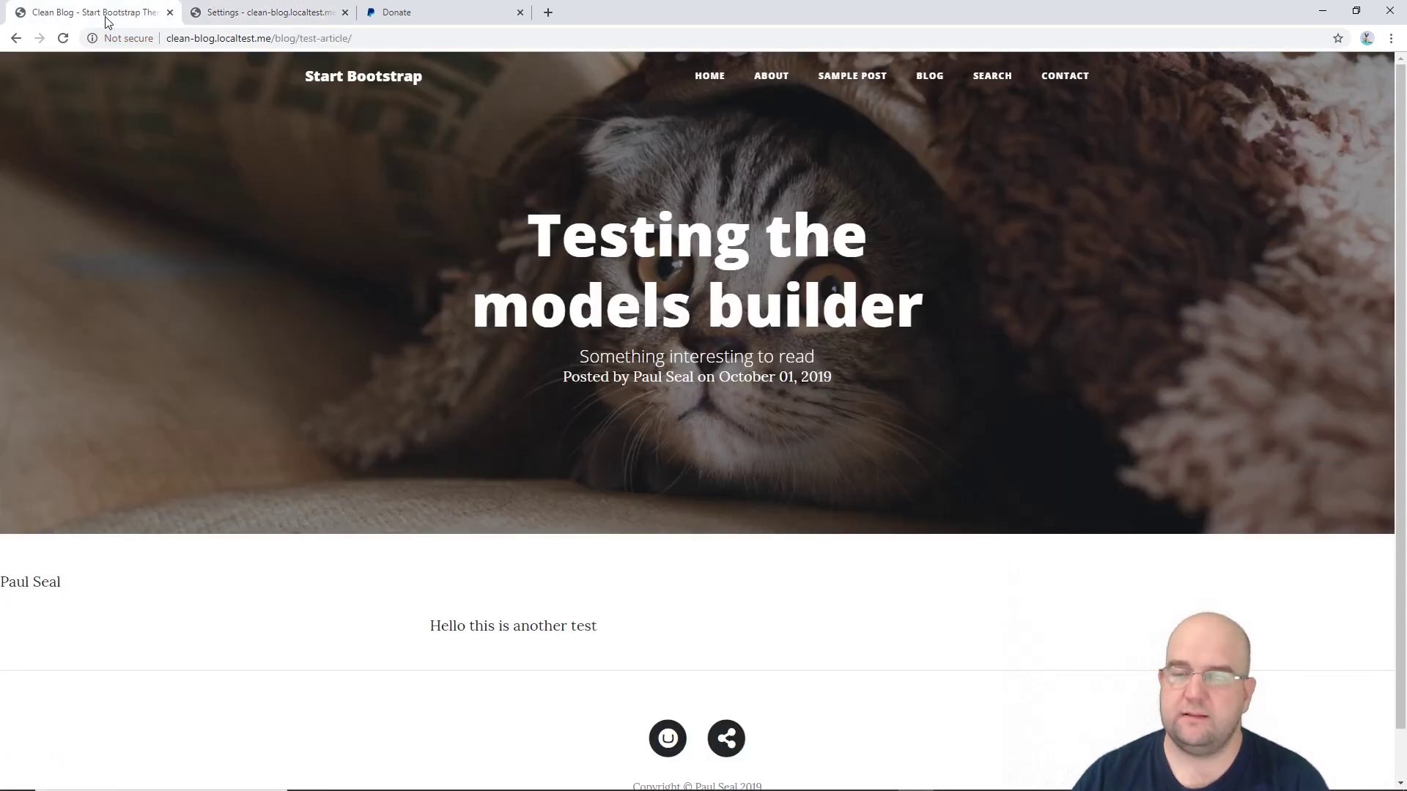
left_click(273, 16)
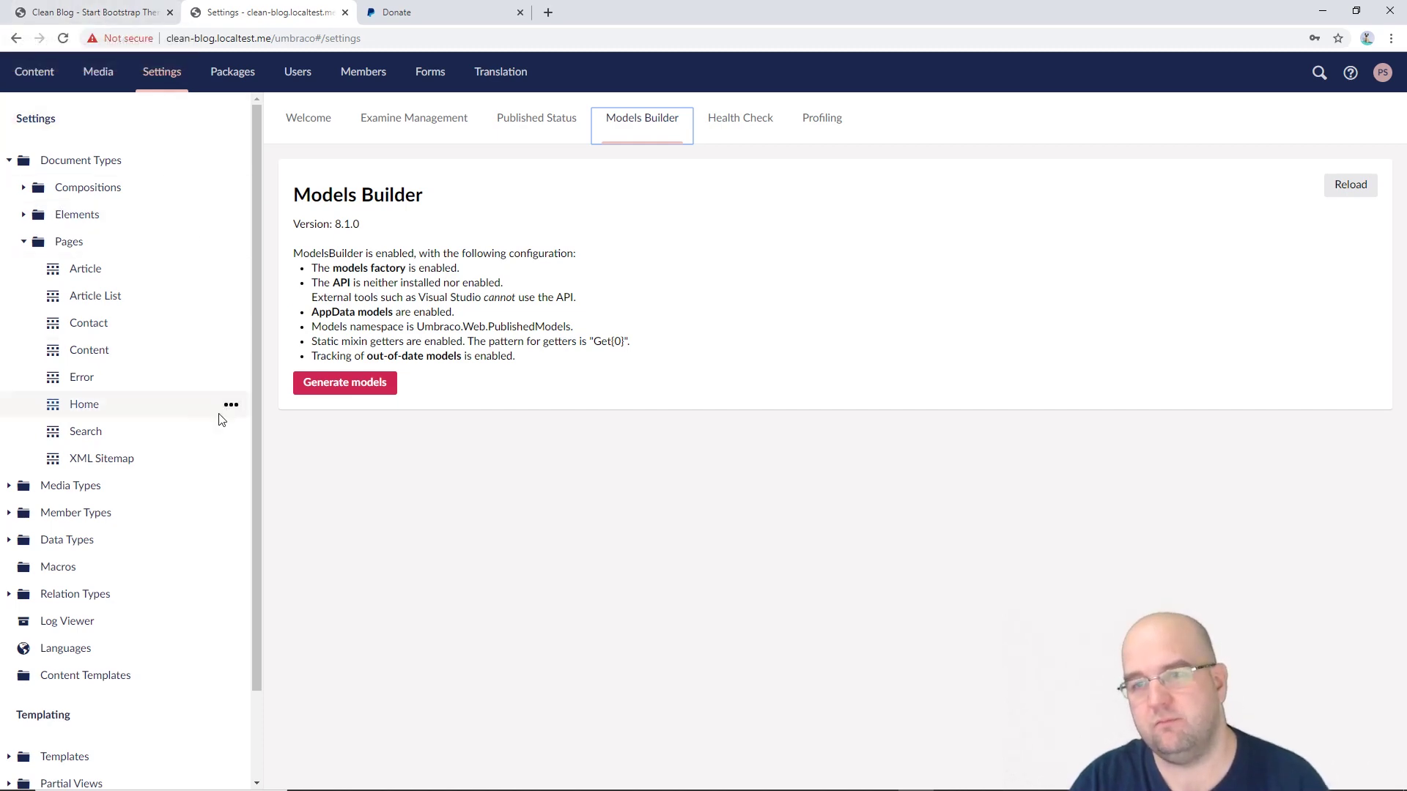
left_click(35, 71)
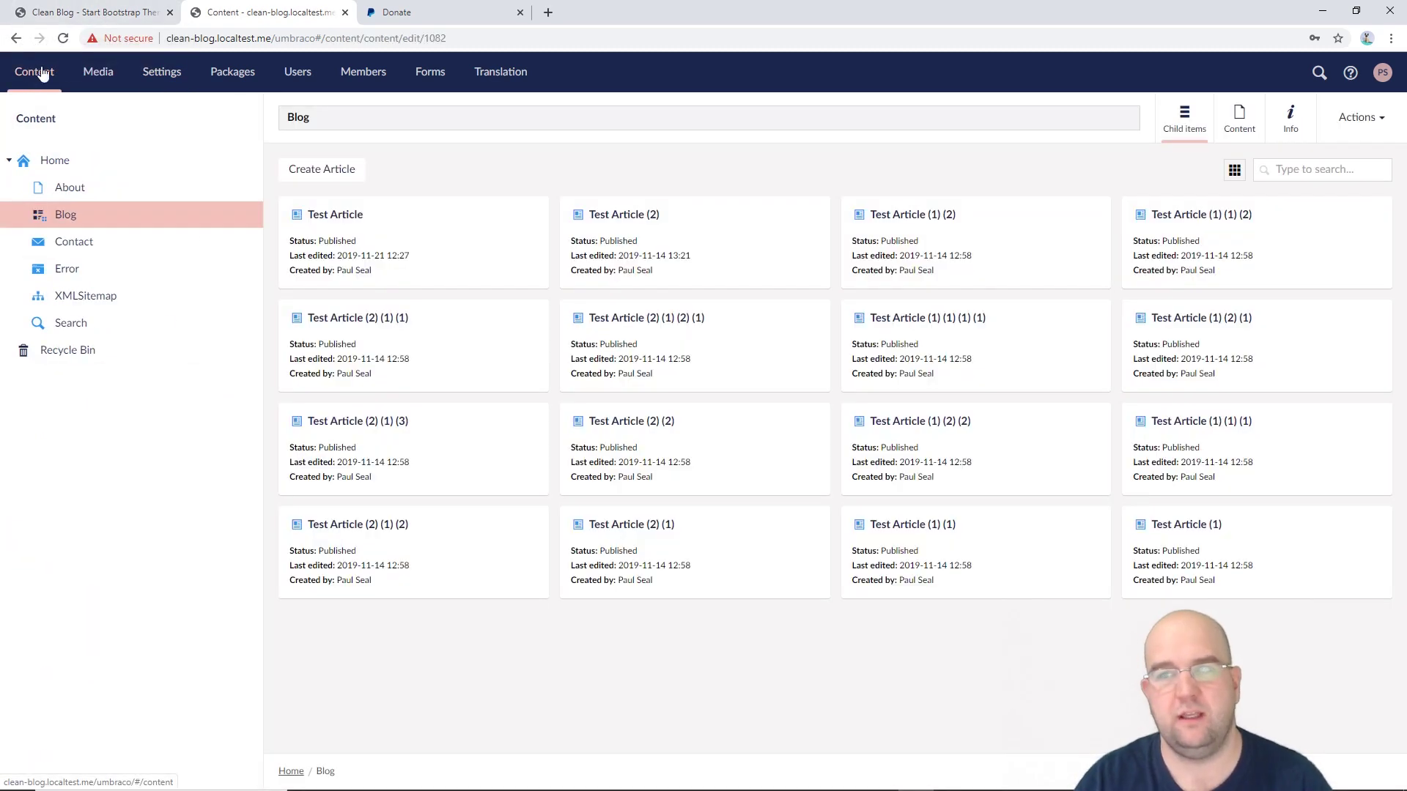
- Open the About node from the content tree for editing
left_click(82, 188)
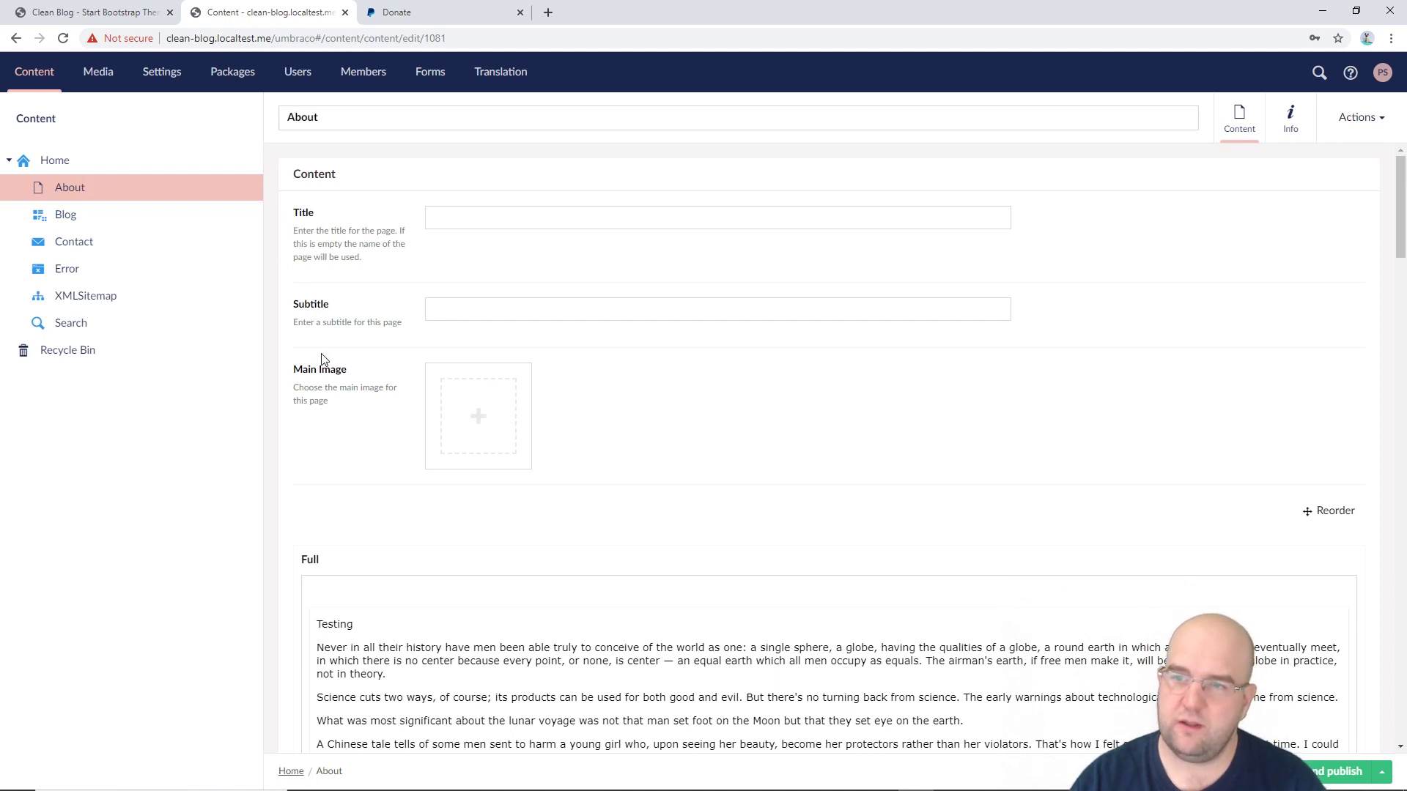
left_click(166, 79)
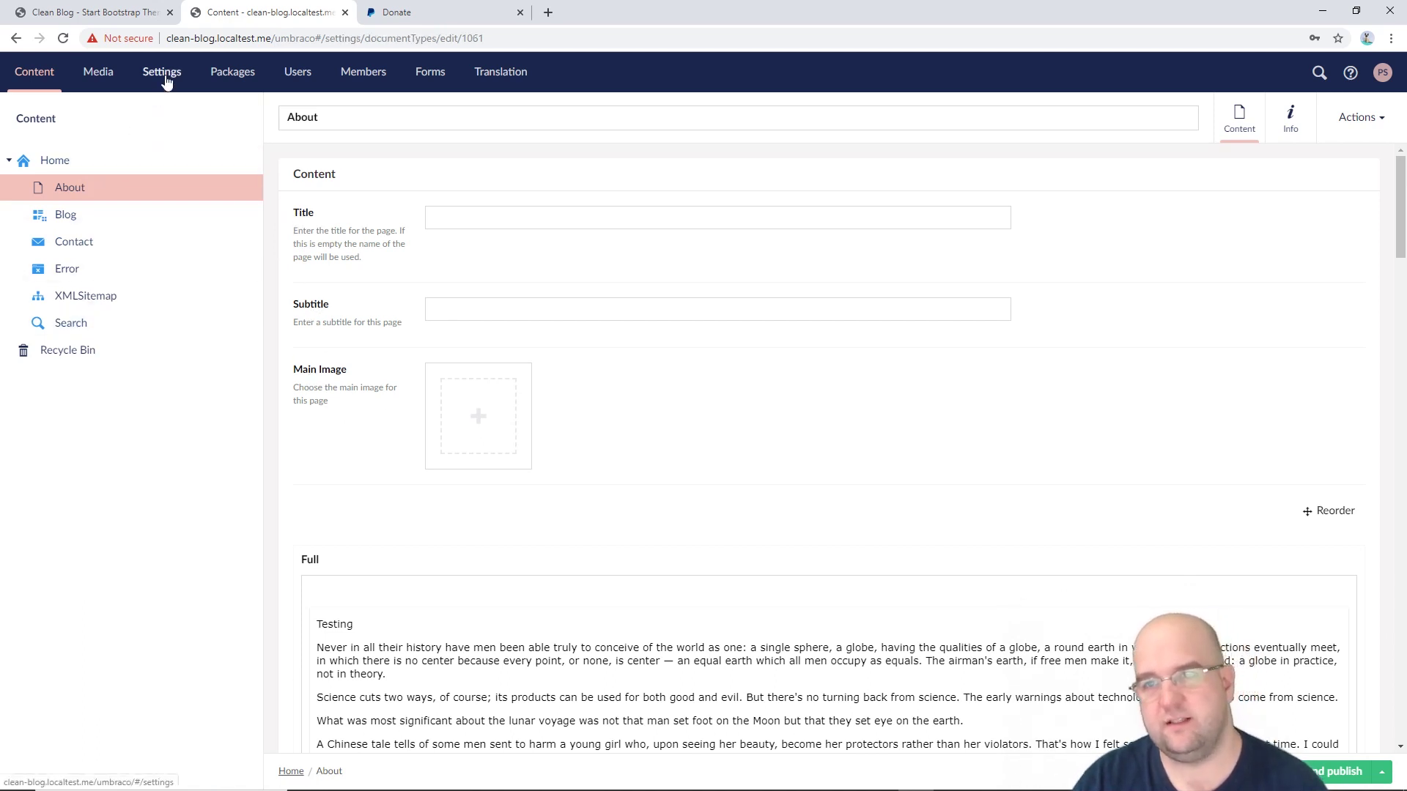
- Open the Article Controls composition from the Compositions folder
scroll(106, 242, "down", 1)
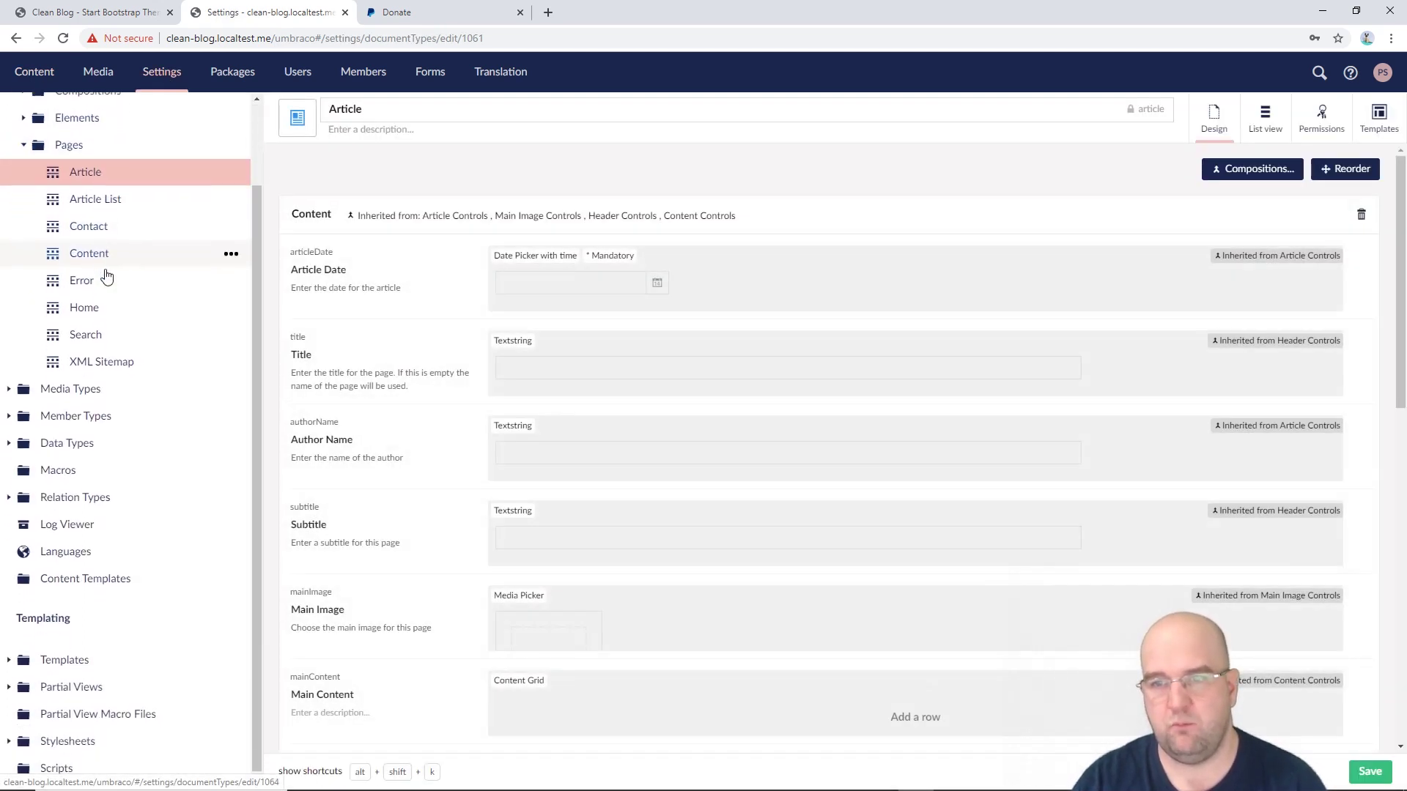
scroll(81, 249, "up", 1)
left_click(24, 188)
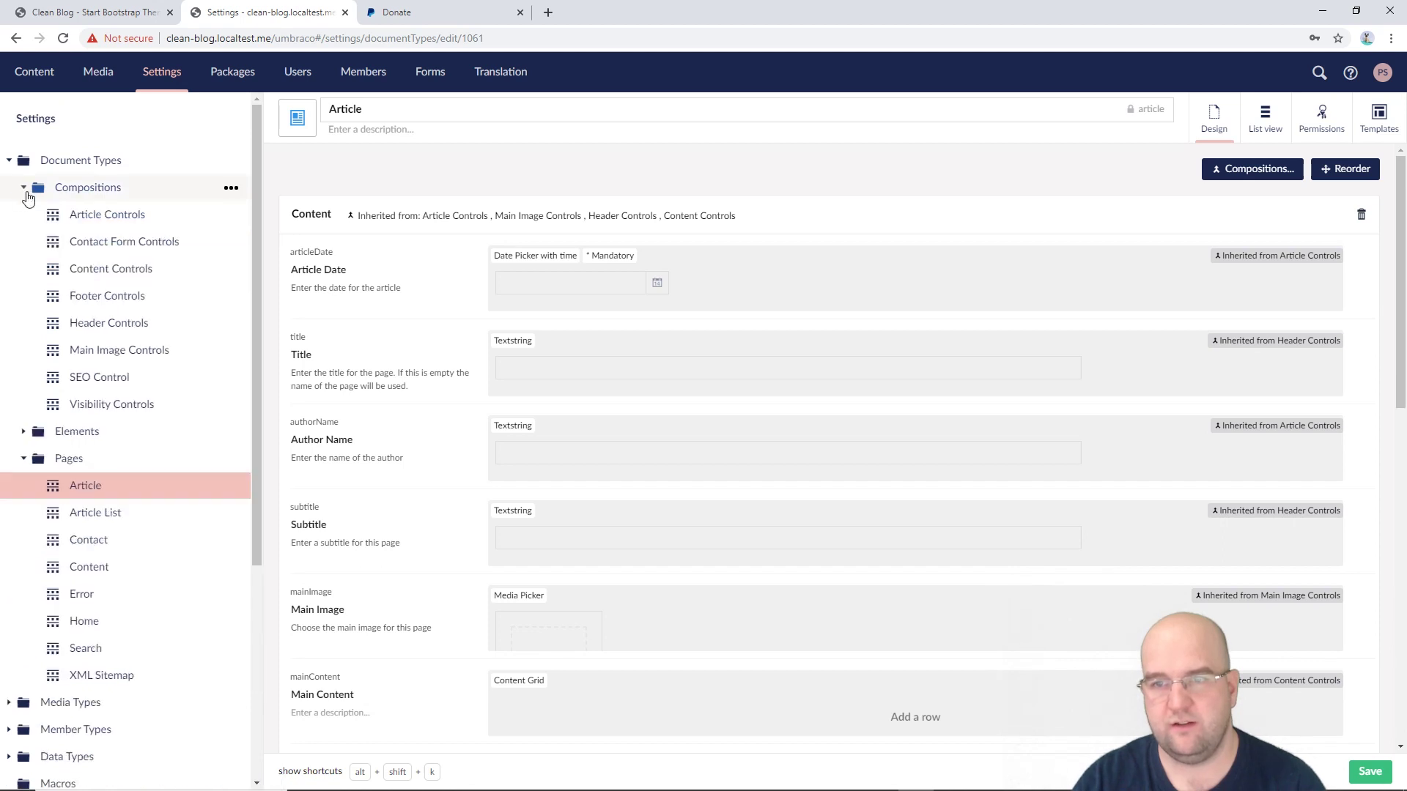
left_click(98, 214)
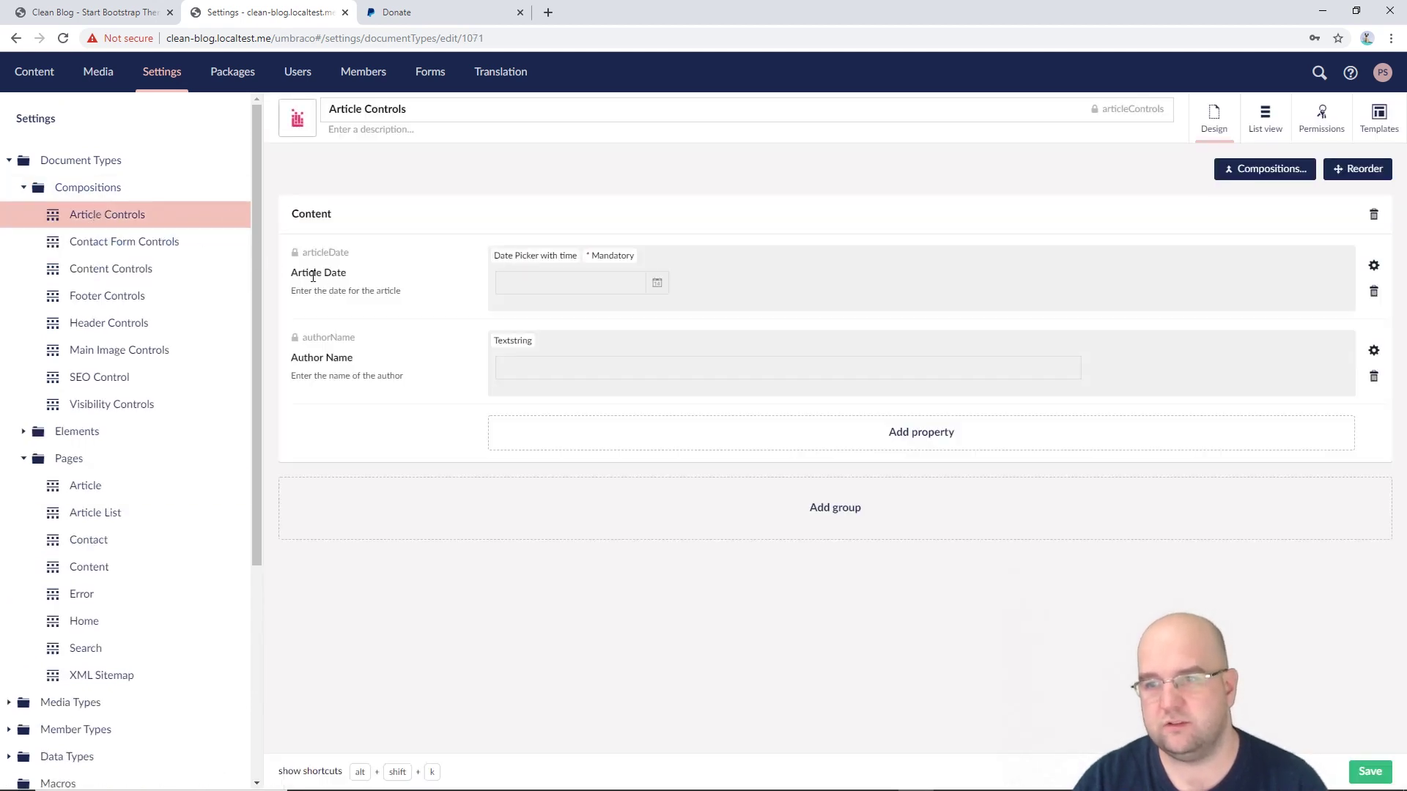
- Try adding an emoji from a 'book' search to the Content group name, then remove it
left_click(296, 218)
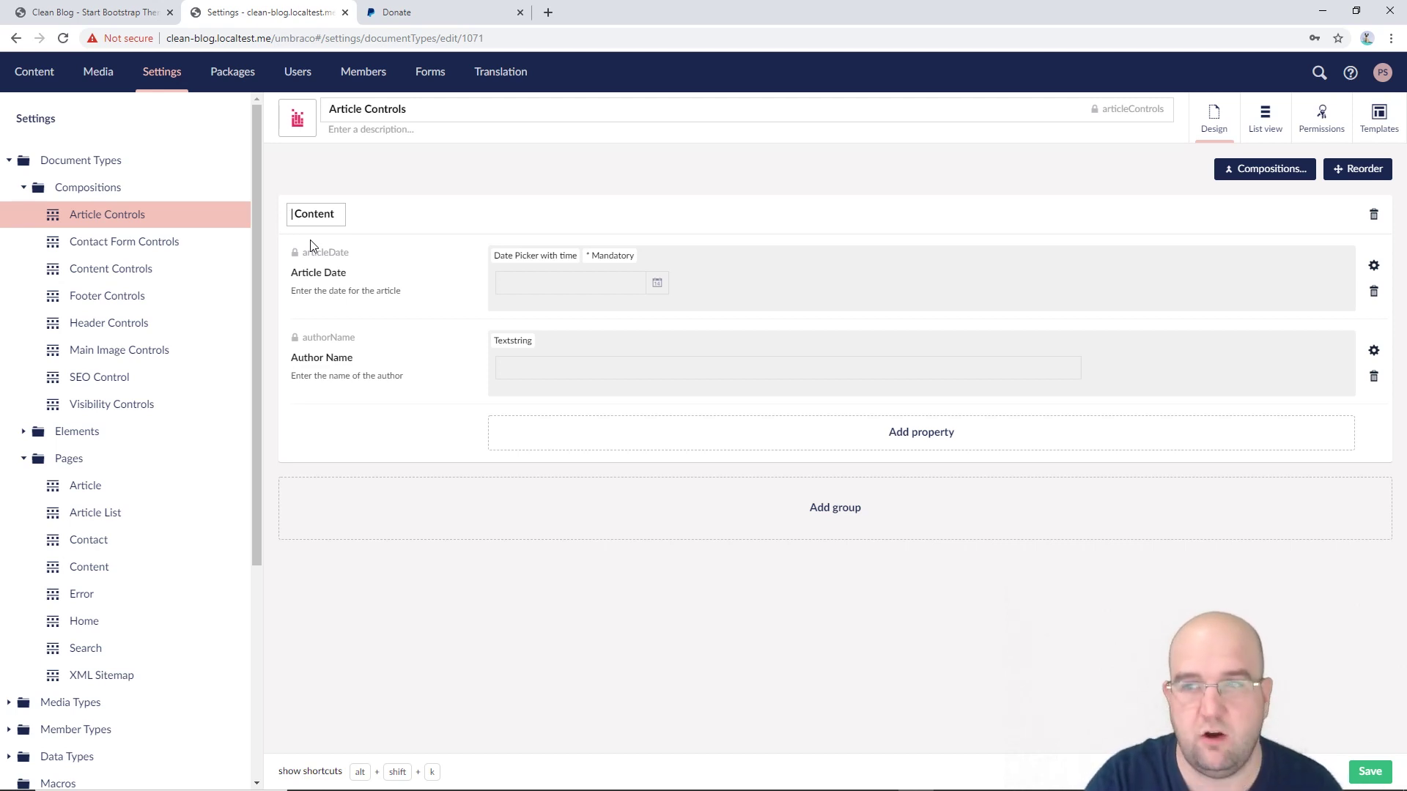
key("super+period")
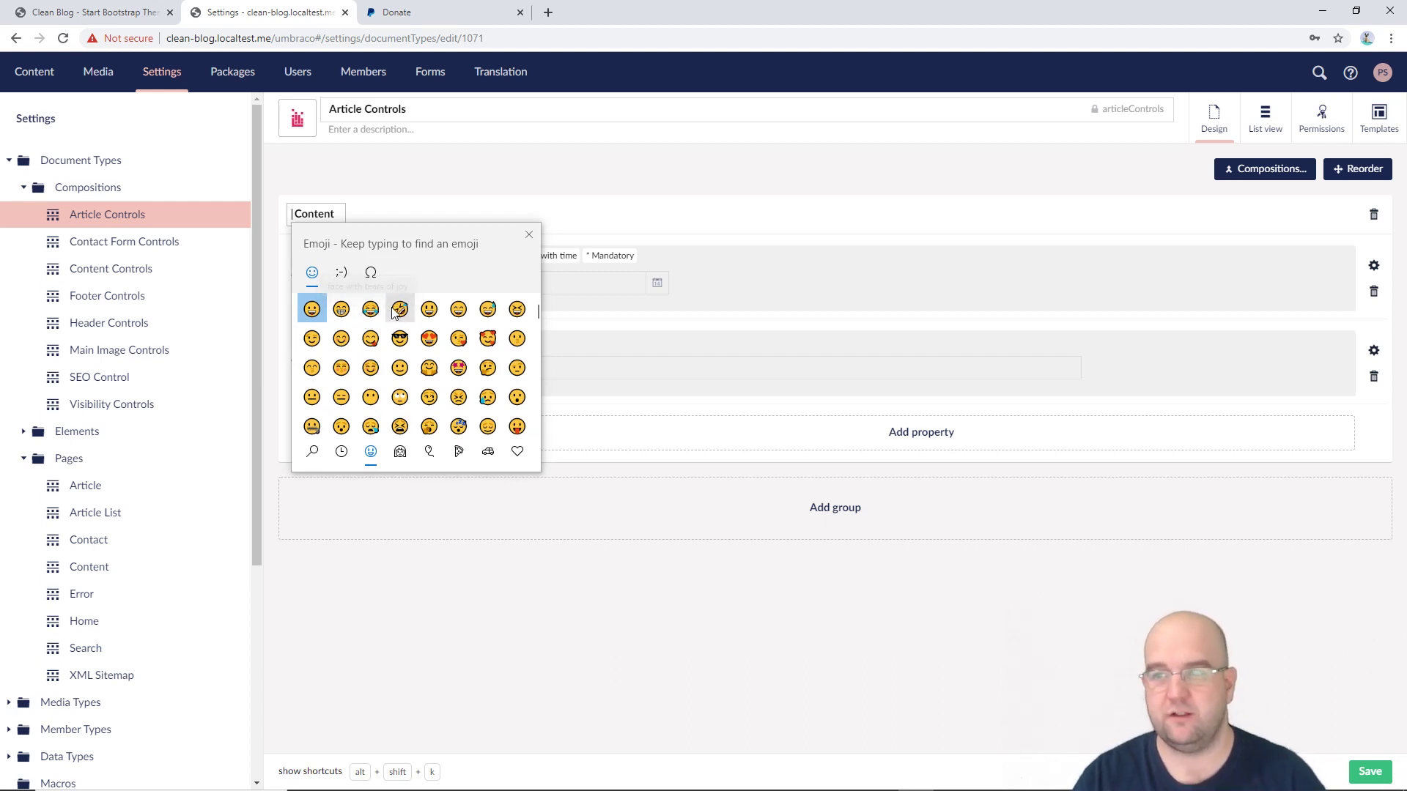
scroll(432, 381, "down", 1)
scroll(442, 387, "down", 10)
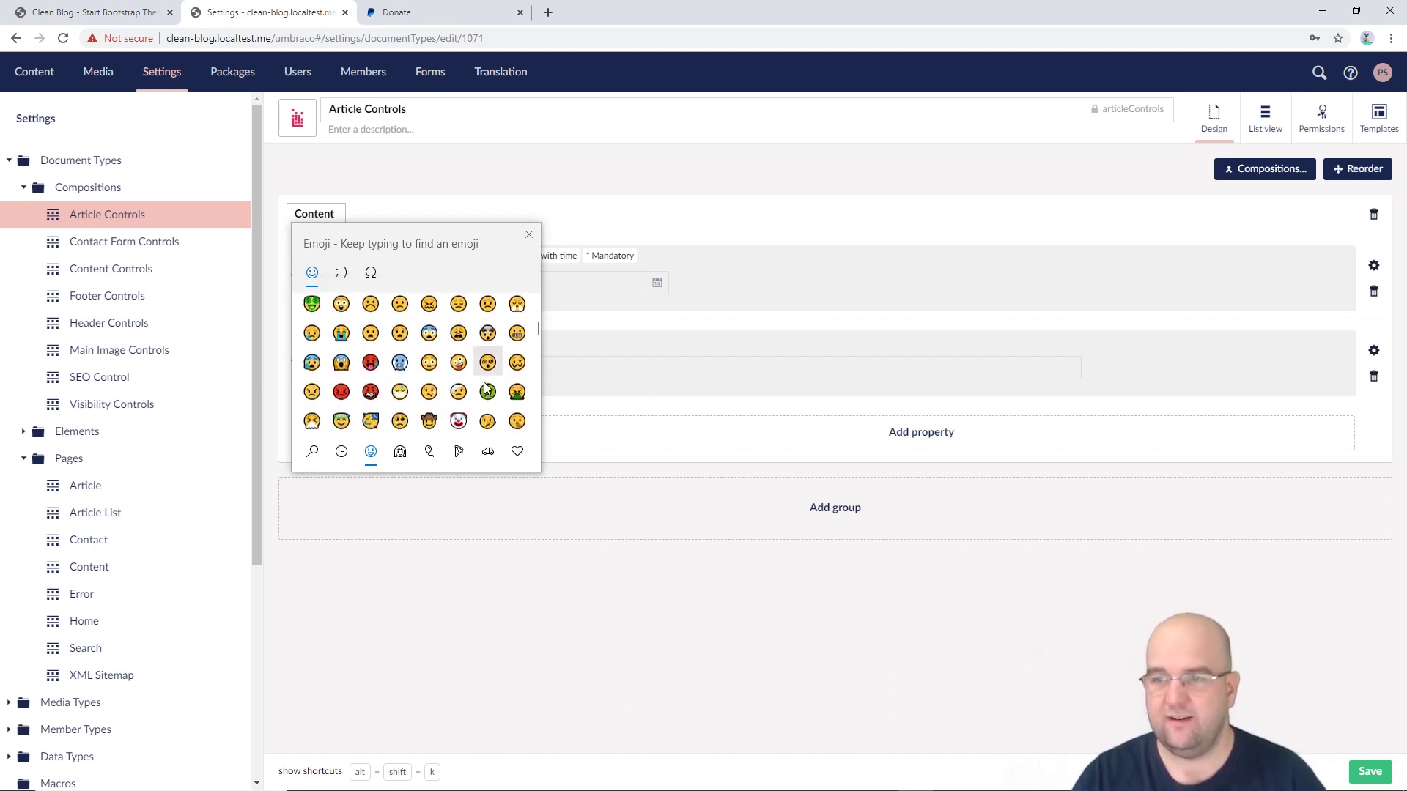
scroll(462, 370, "up", 2)
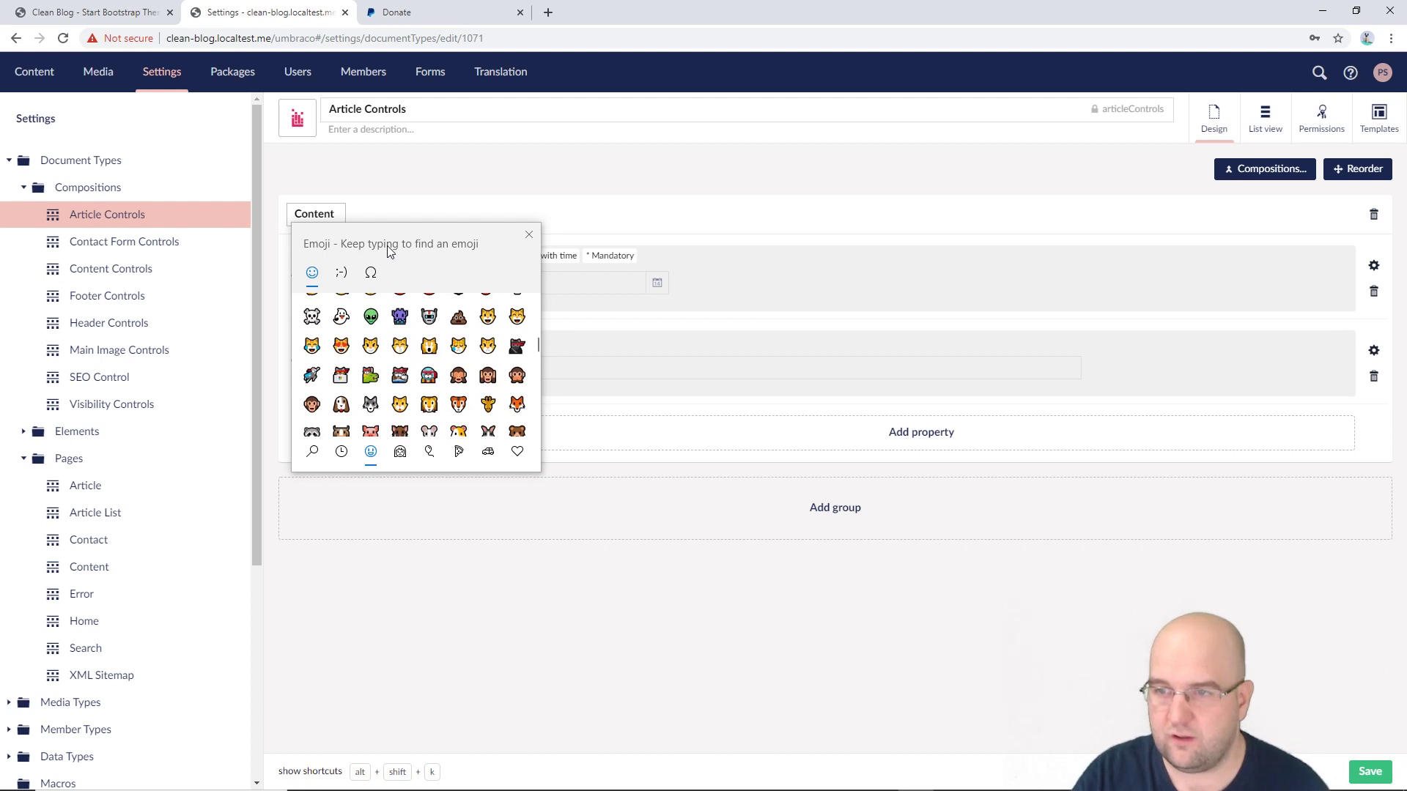
type("book")
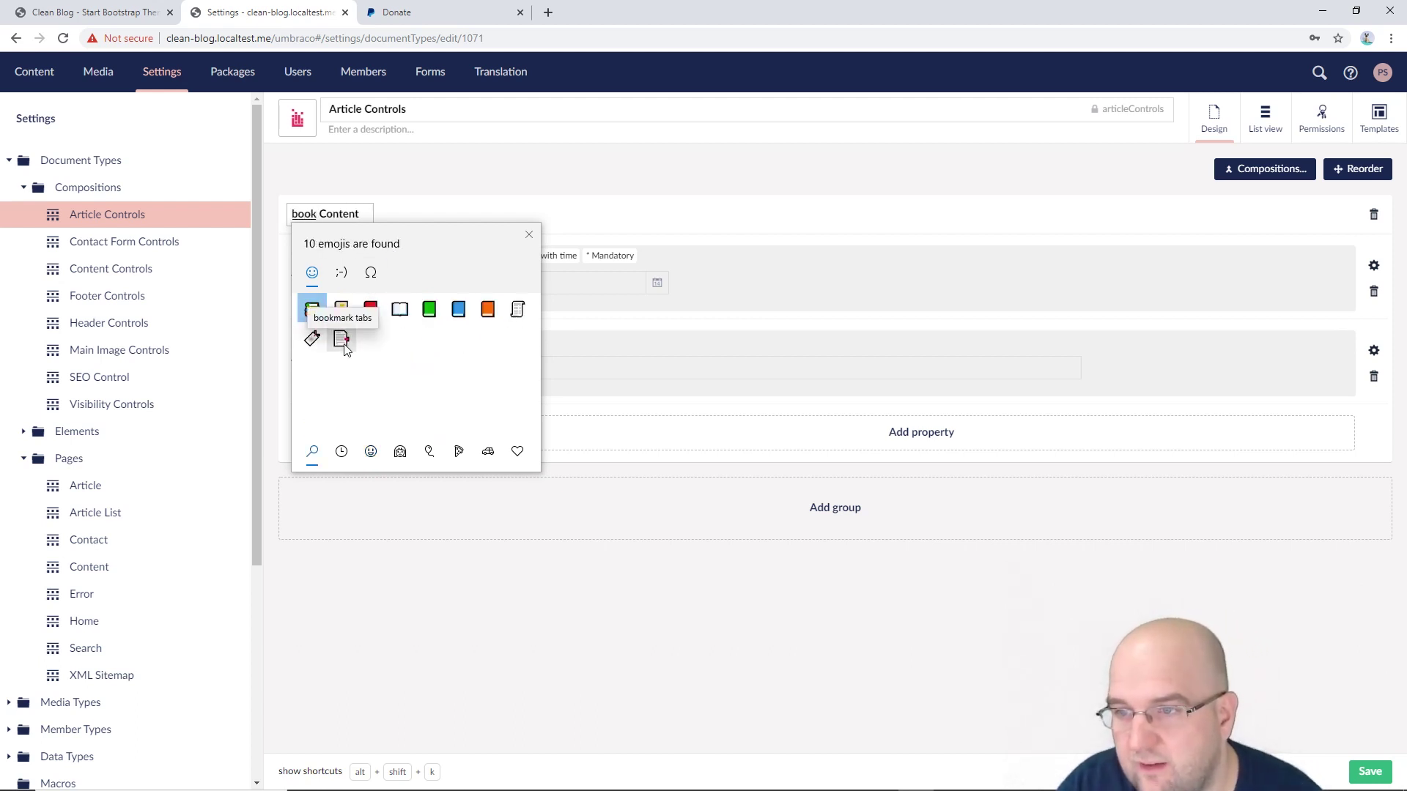
left_click(519, 317)
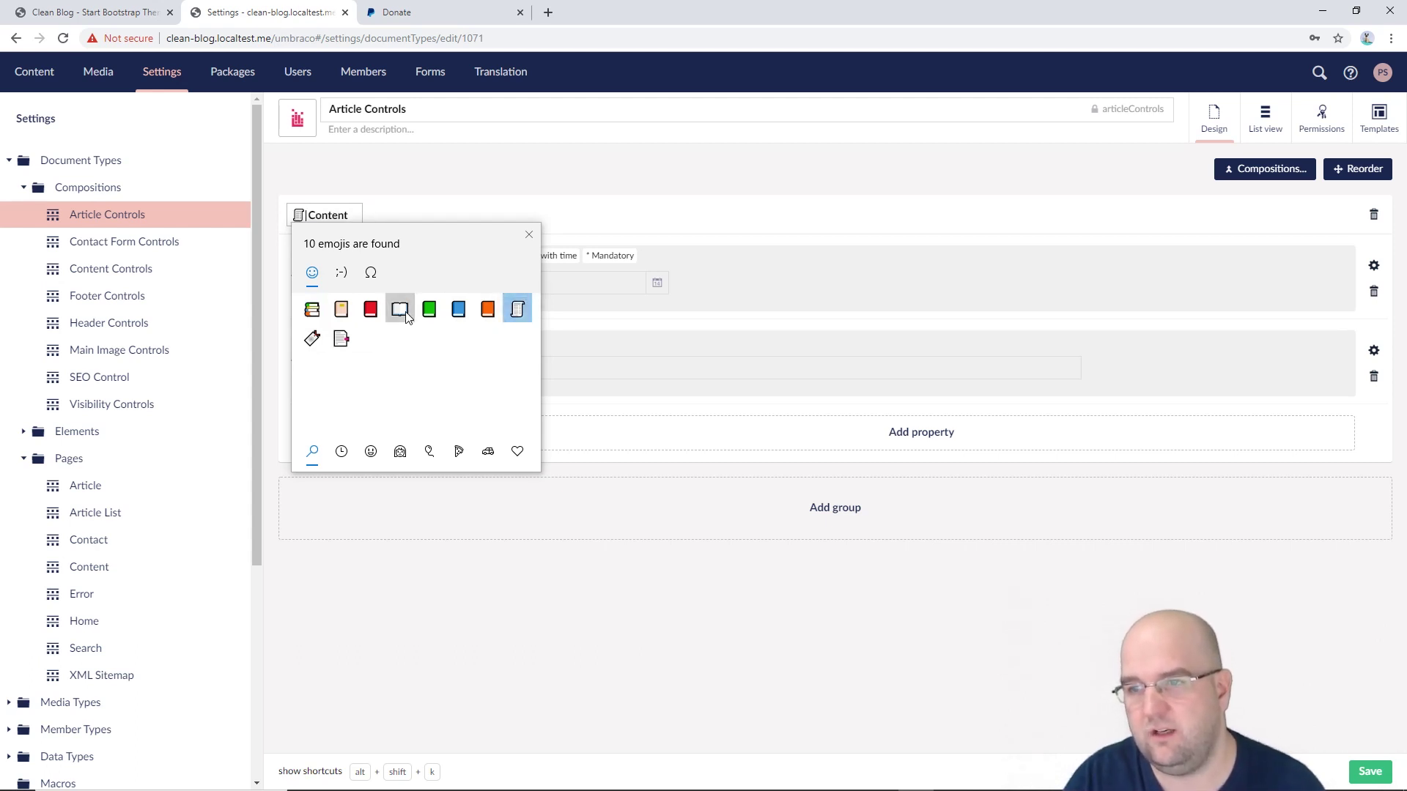
key("Escape")
key("BackSpace")
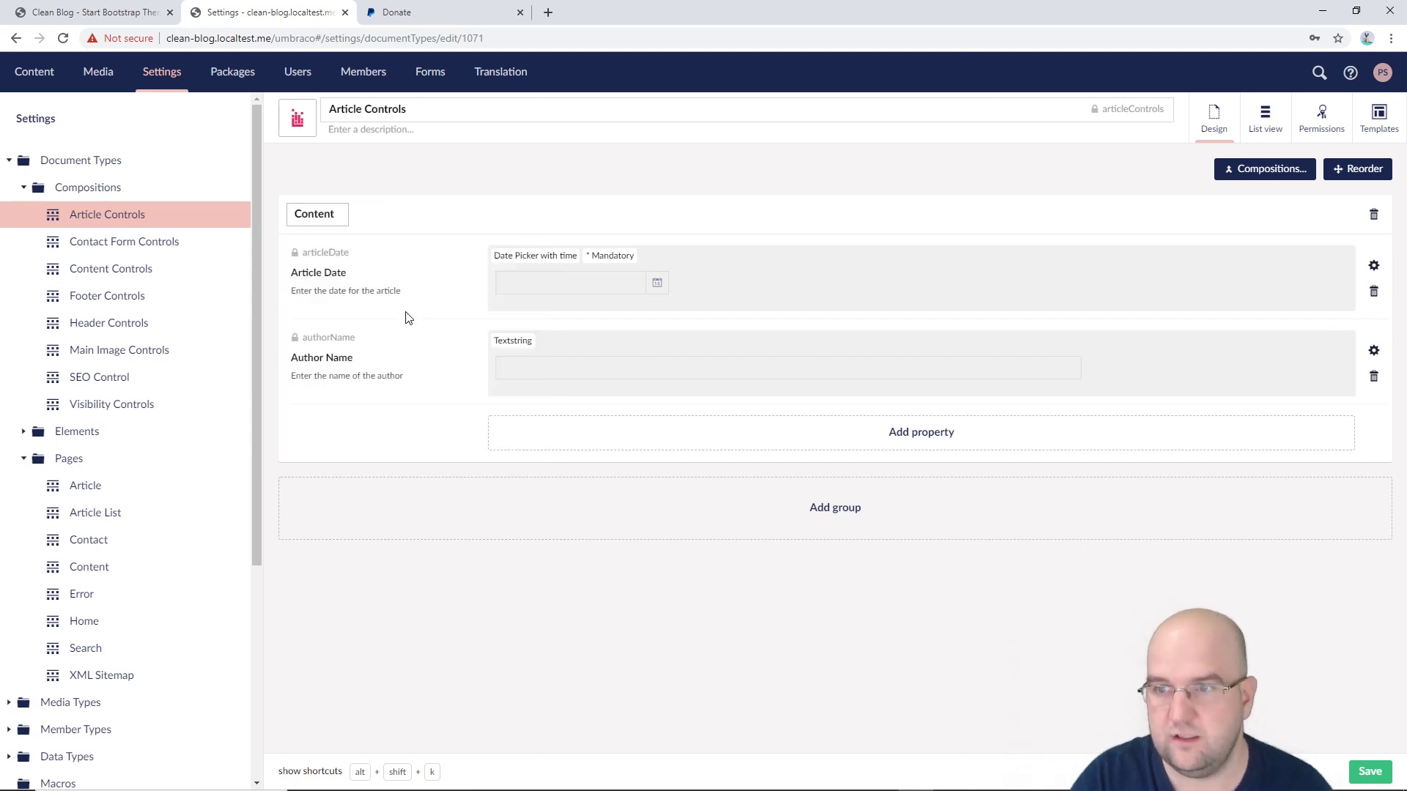
- Insert a book emoji before the Content group name
key("super+period")
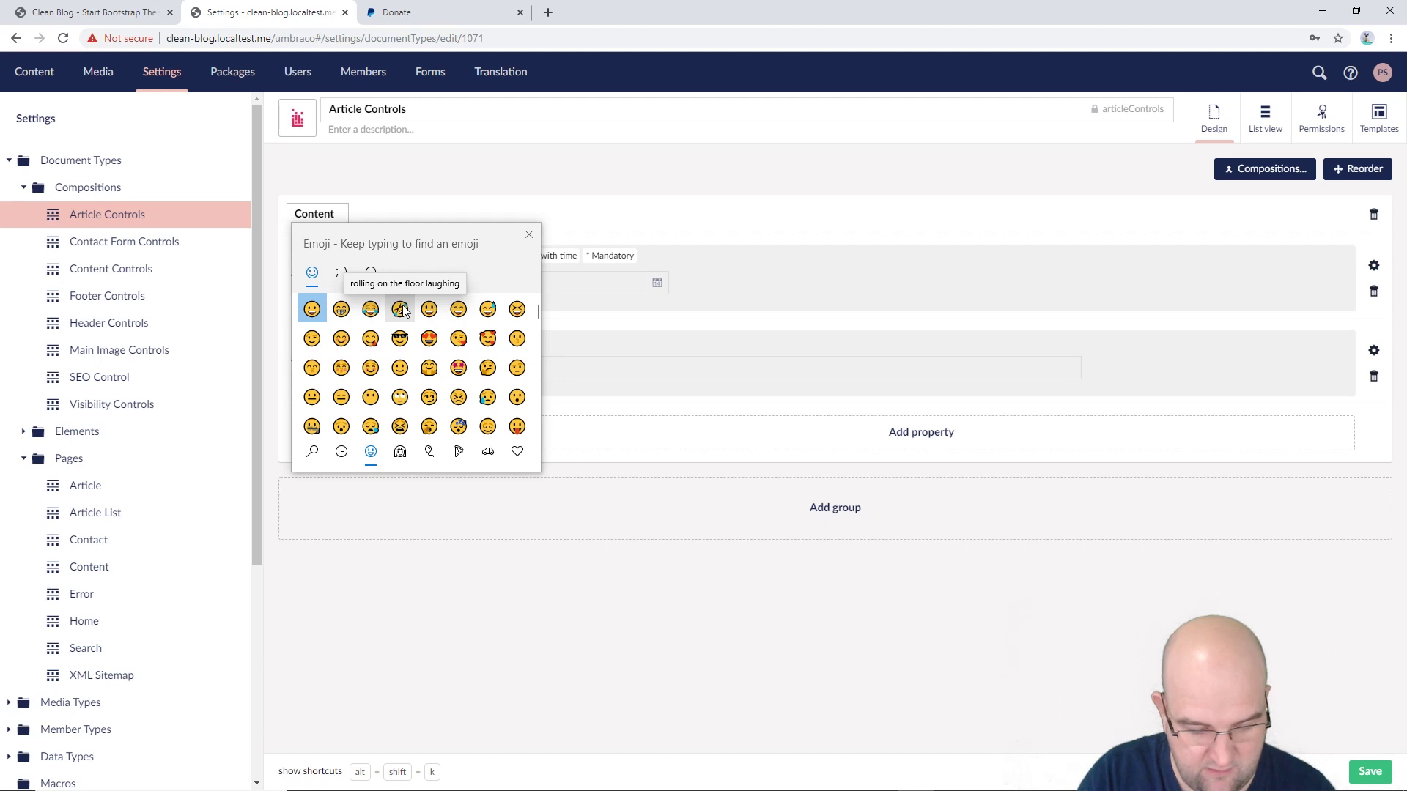
type("book")
left_click(399, 309)
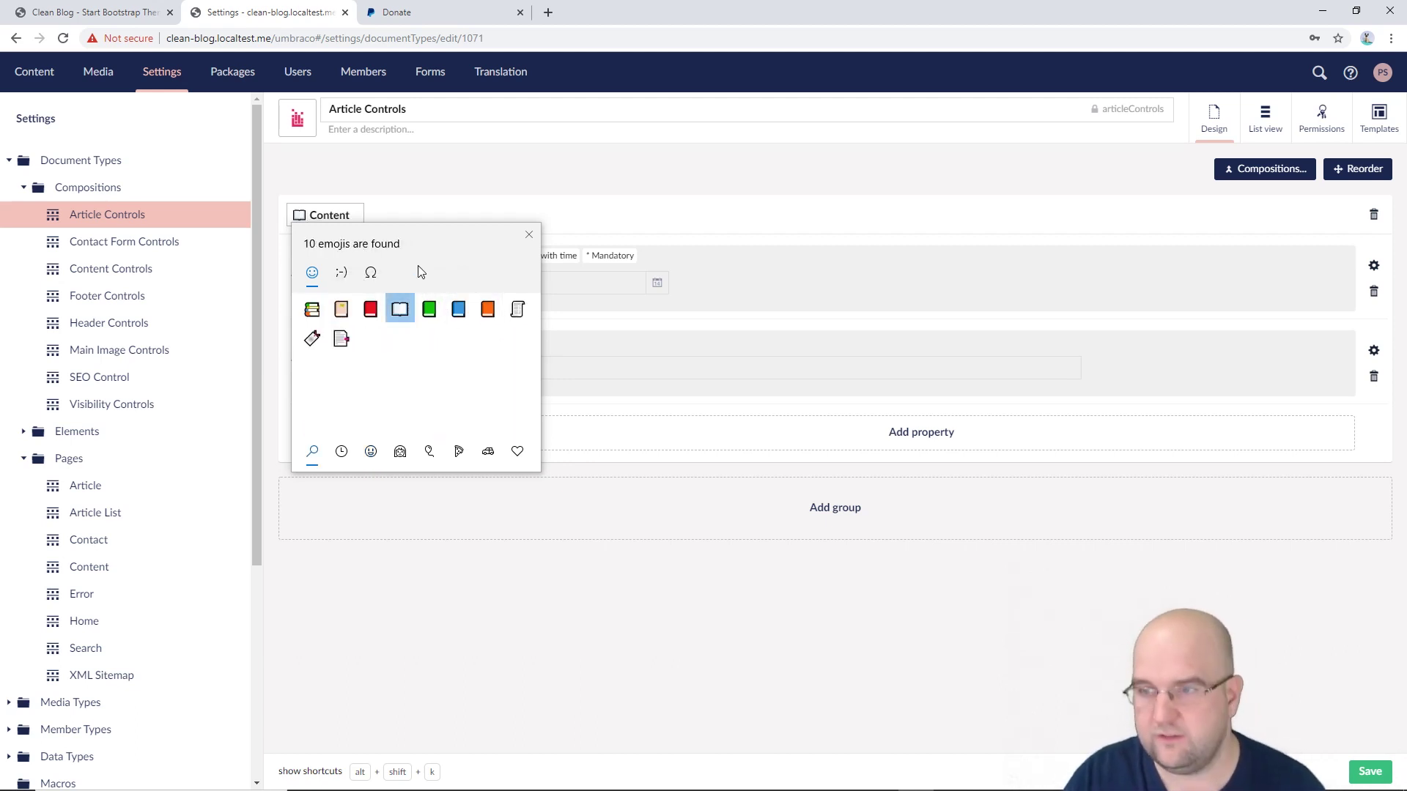
key("Left")
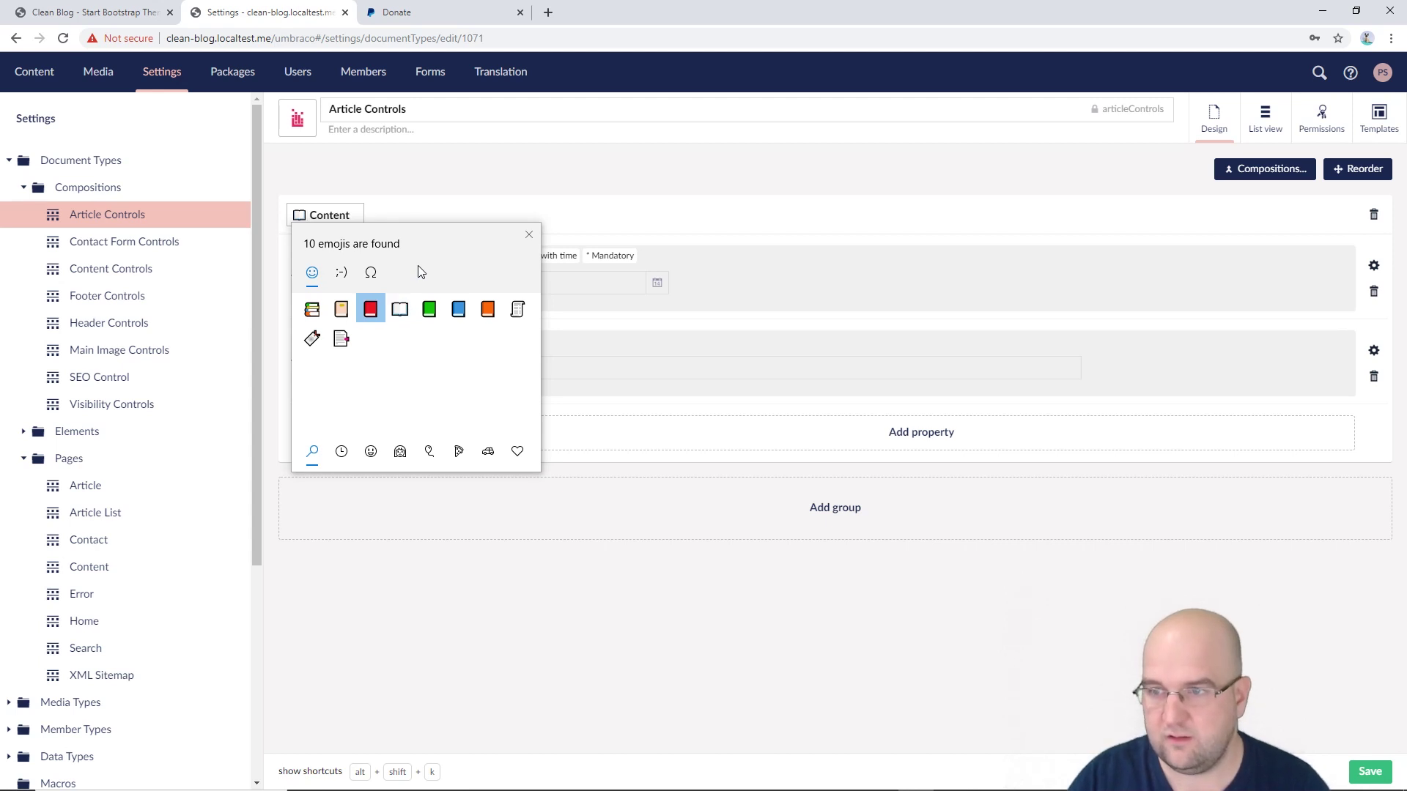
key("Escape")
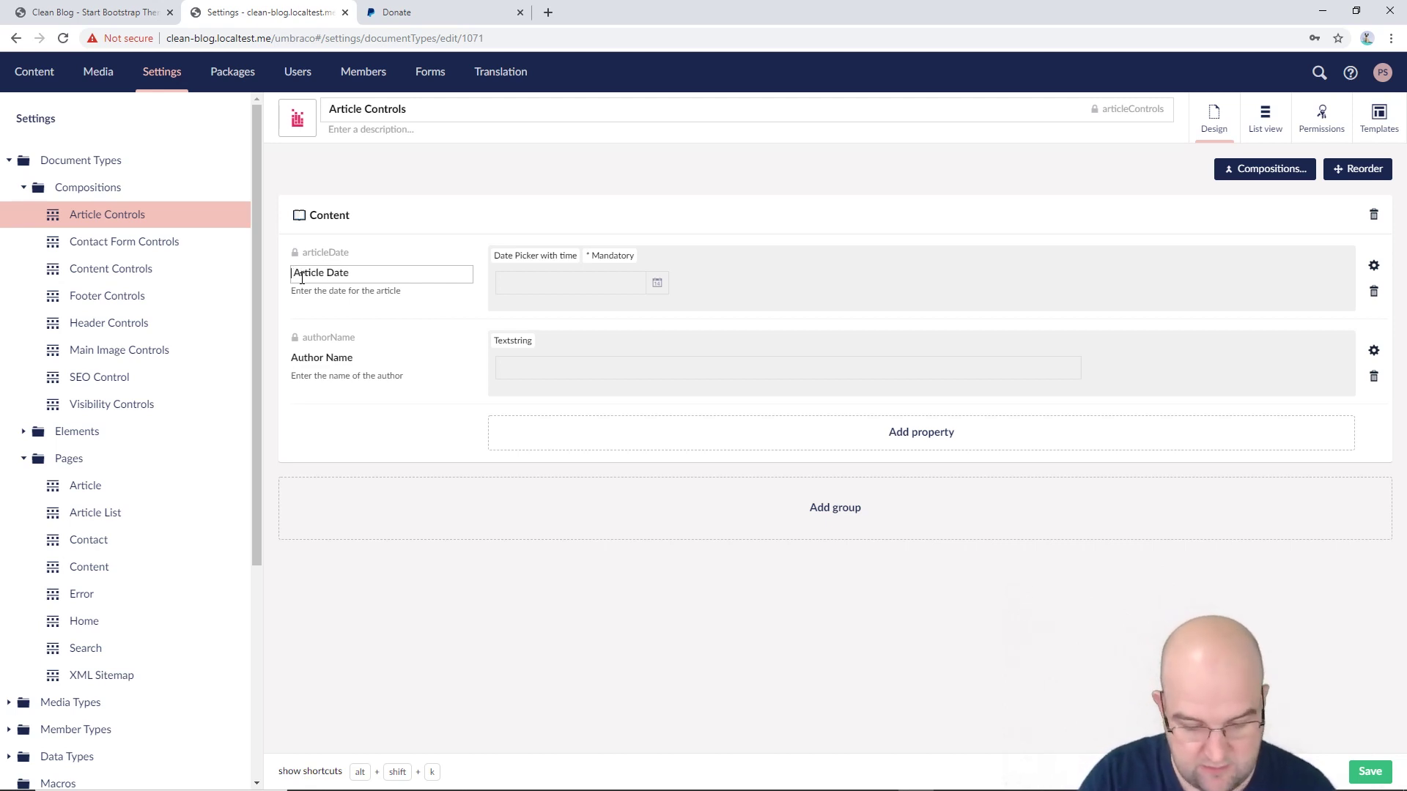
- Put a calendar emoji, found by searching 'calen', before the Article Date label
key("super+period")
type("calen")
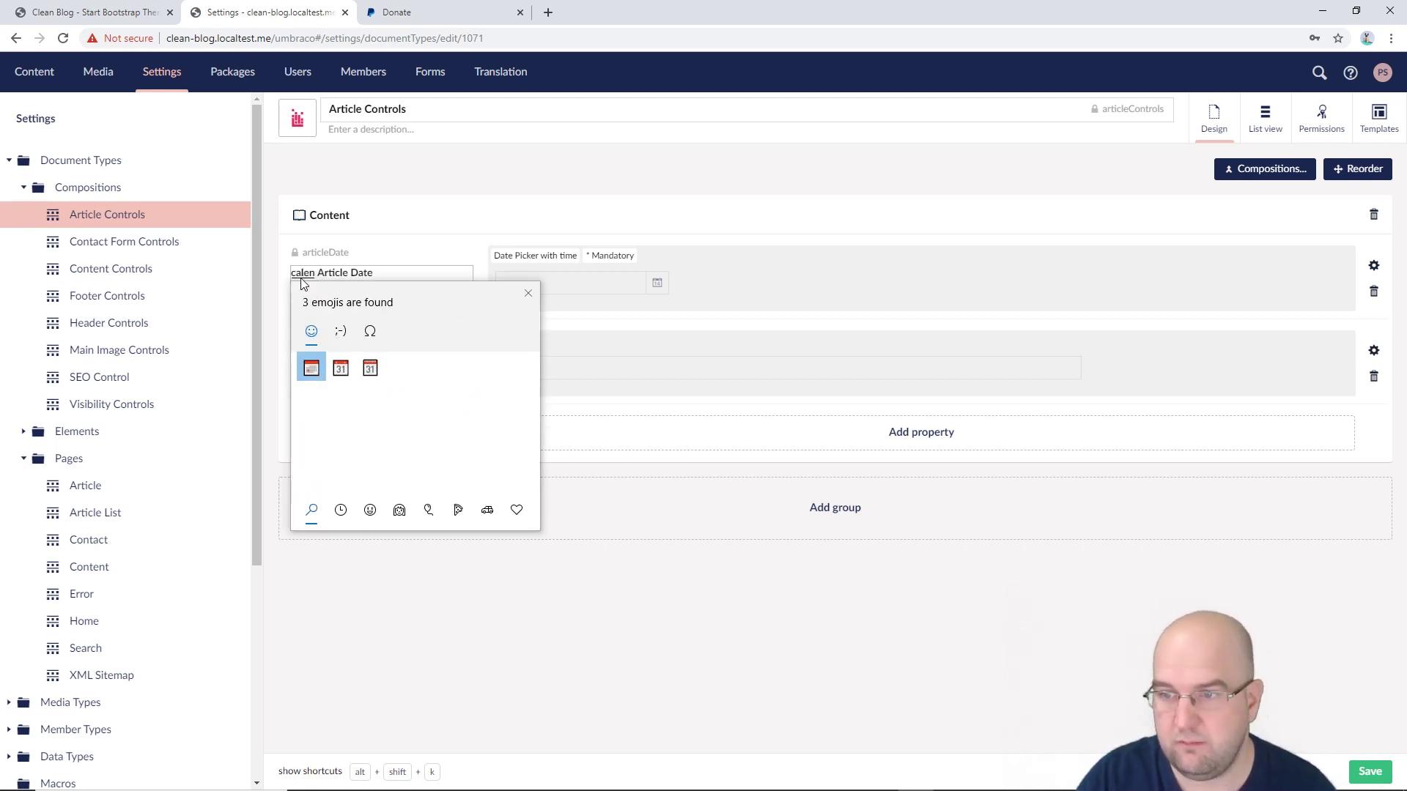
left_click(341, 369)
left_click(431, 255)
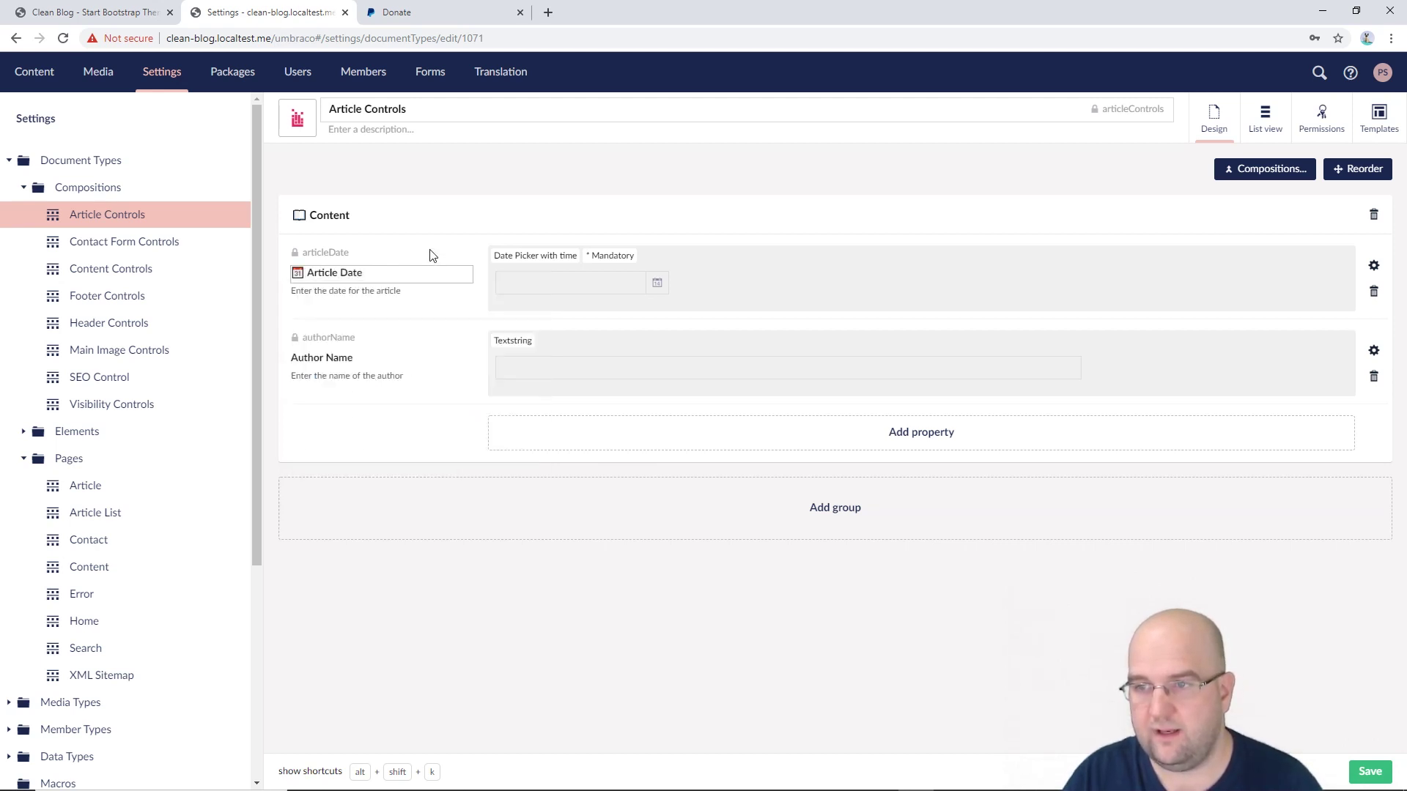
- Put a smiling face emoji from the smileys category before the Author Name label
left_click(316, 360)
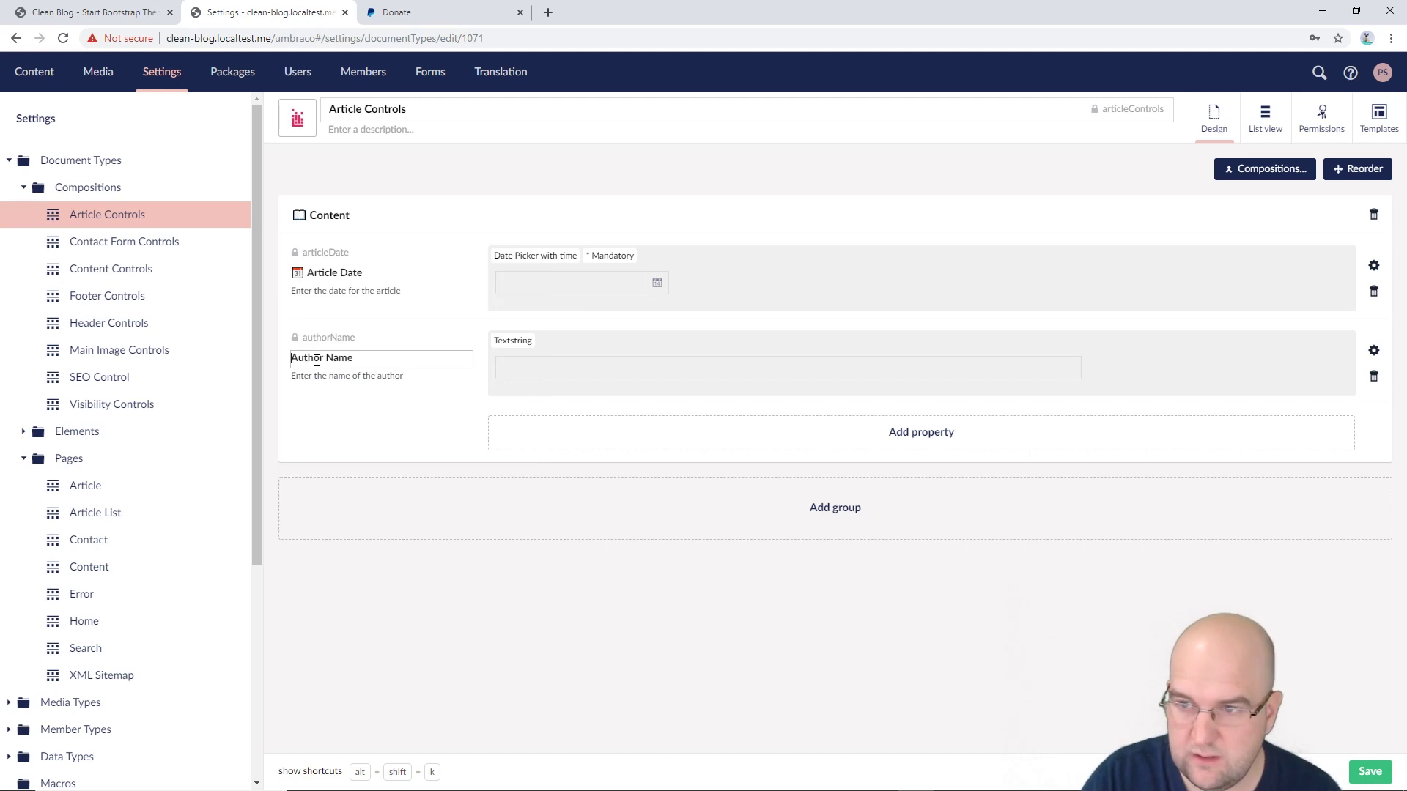
key("super+period")
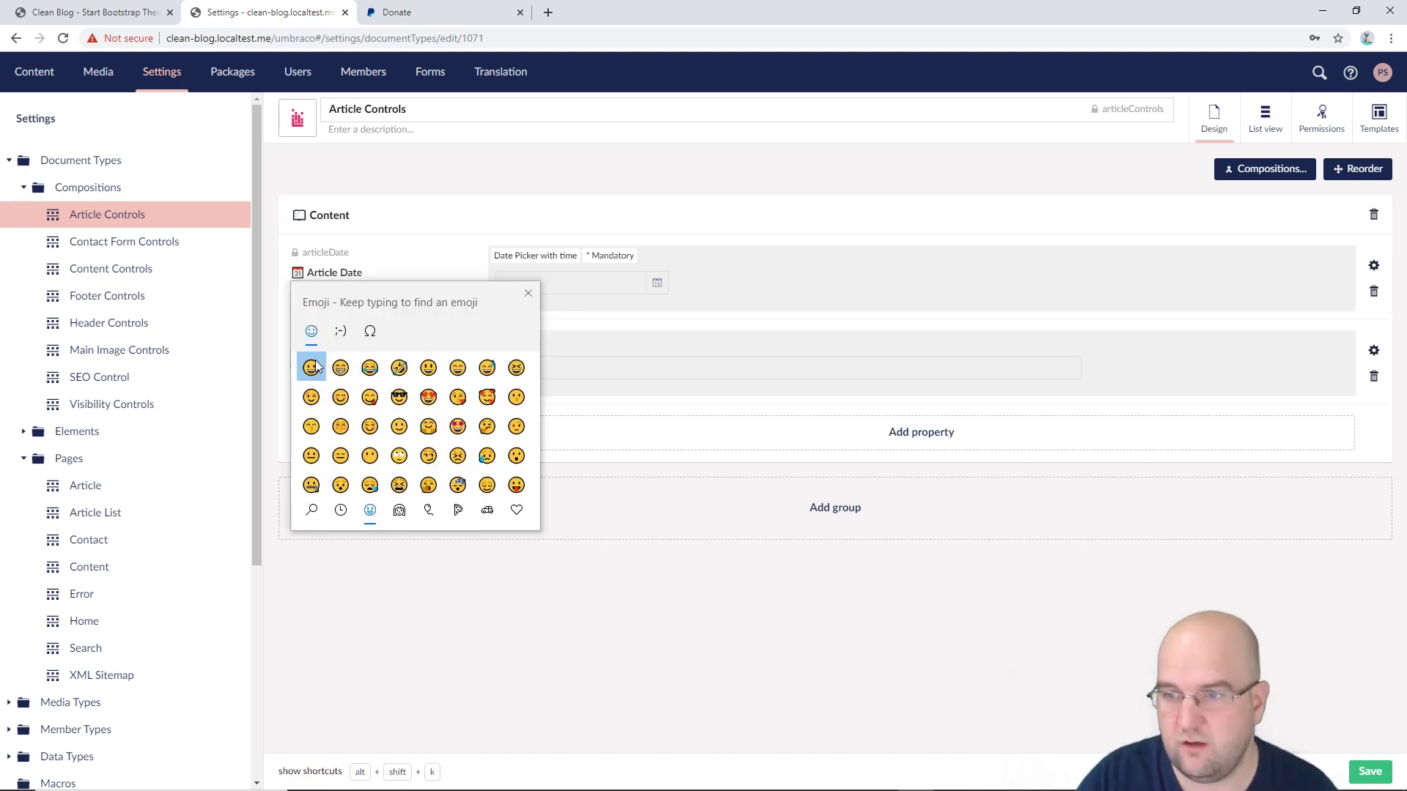
scroll(411, 418, "down", 10)
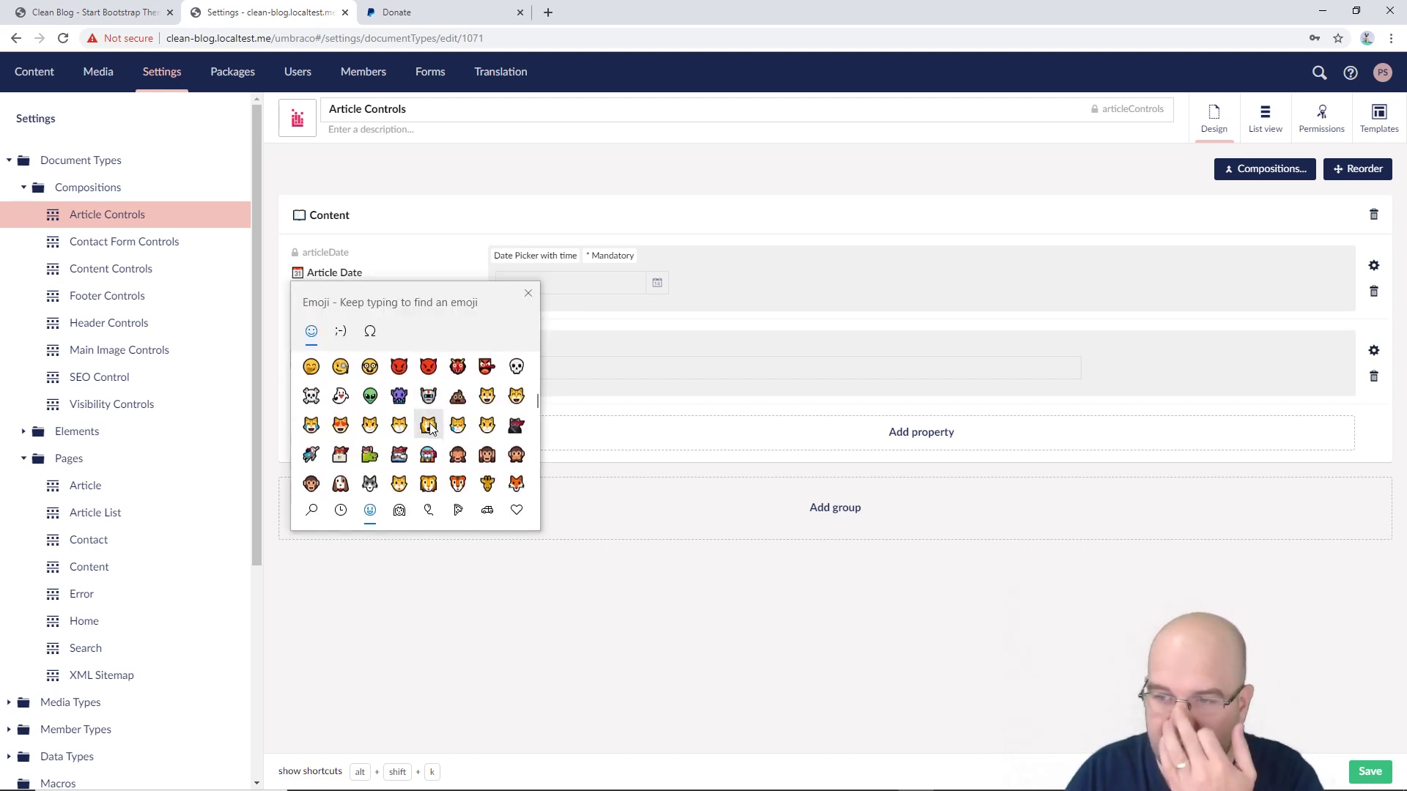
scroll(433, 433, "down", 10)
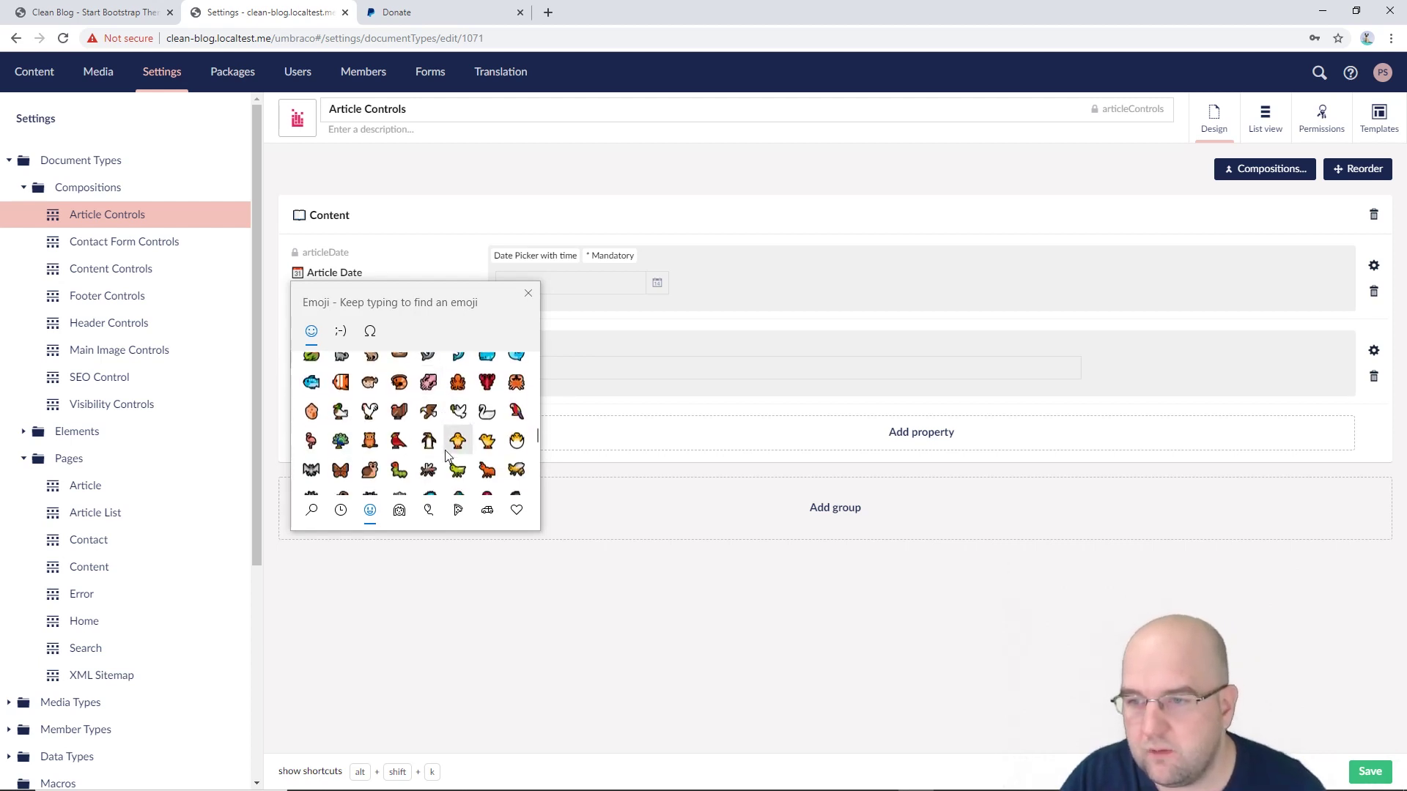
scroll(458, 458, "down", 10)
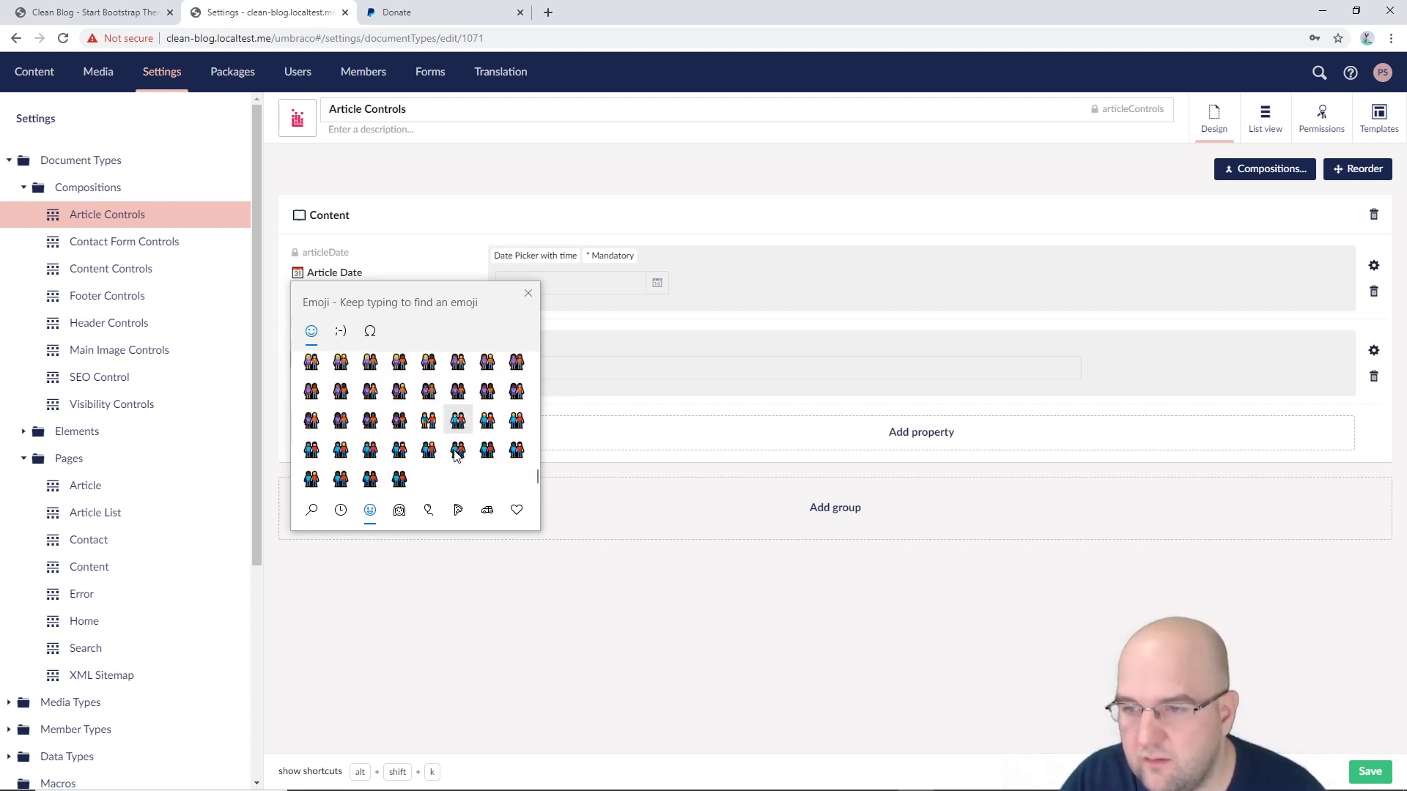
scroll(456, 458, "up", 8)
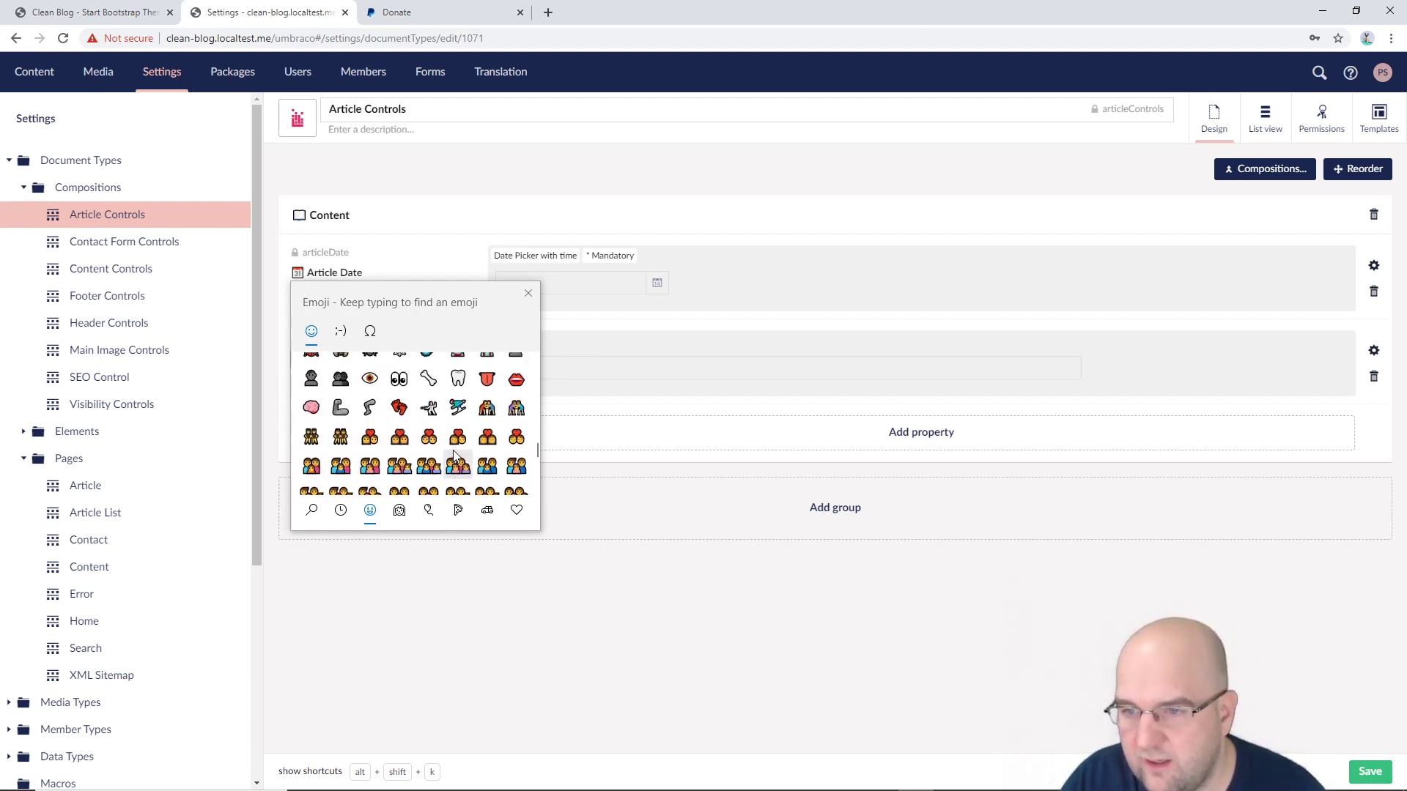
scroll(469, 456, "up", 5)
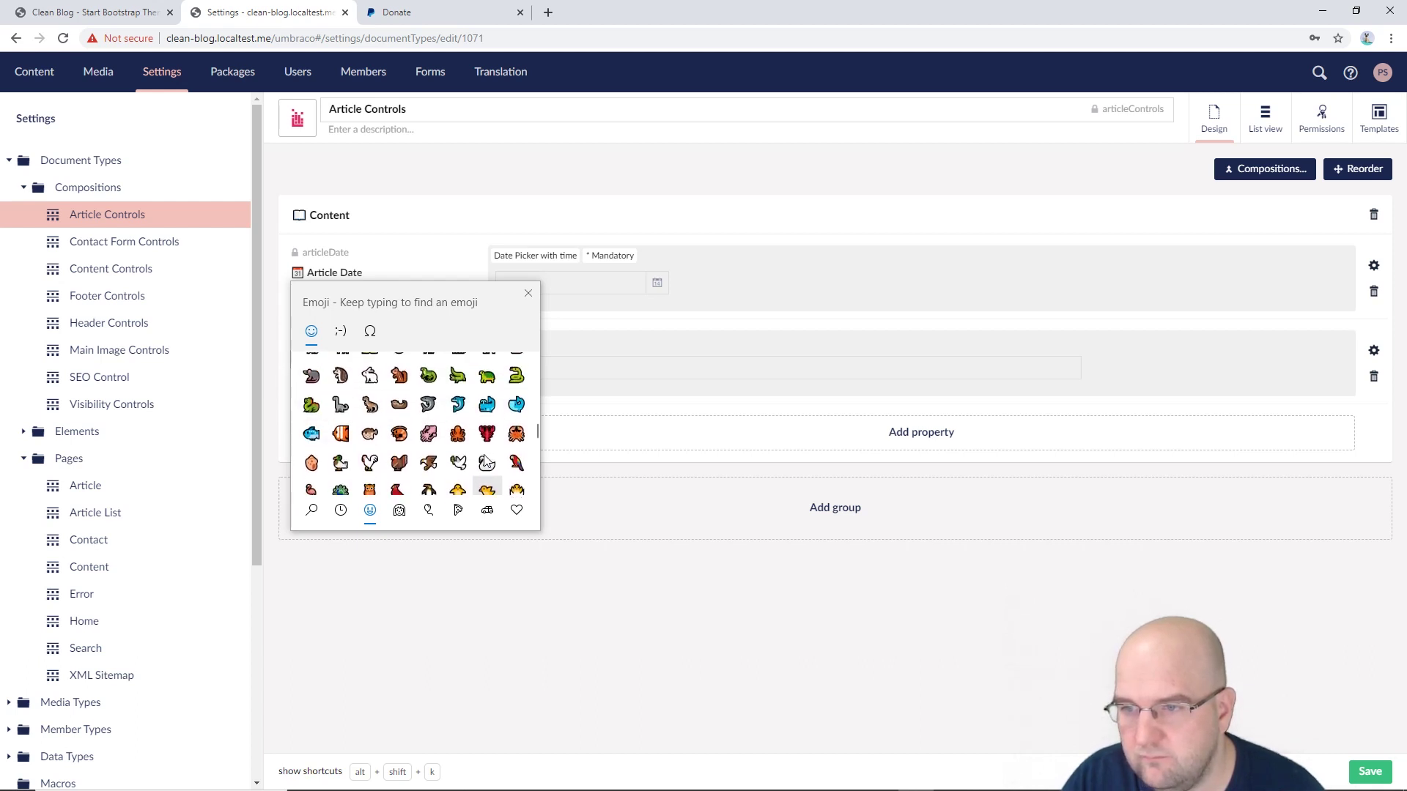
left_click(399, 510)
scroll(436, 445, "down", 5)
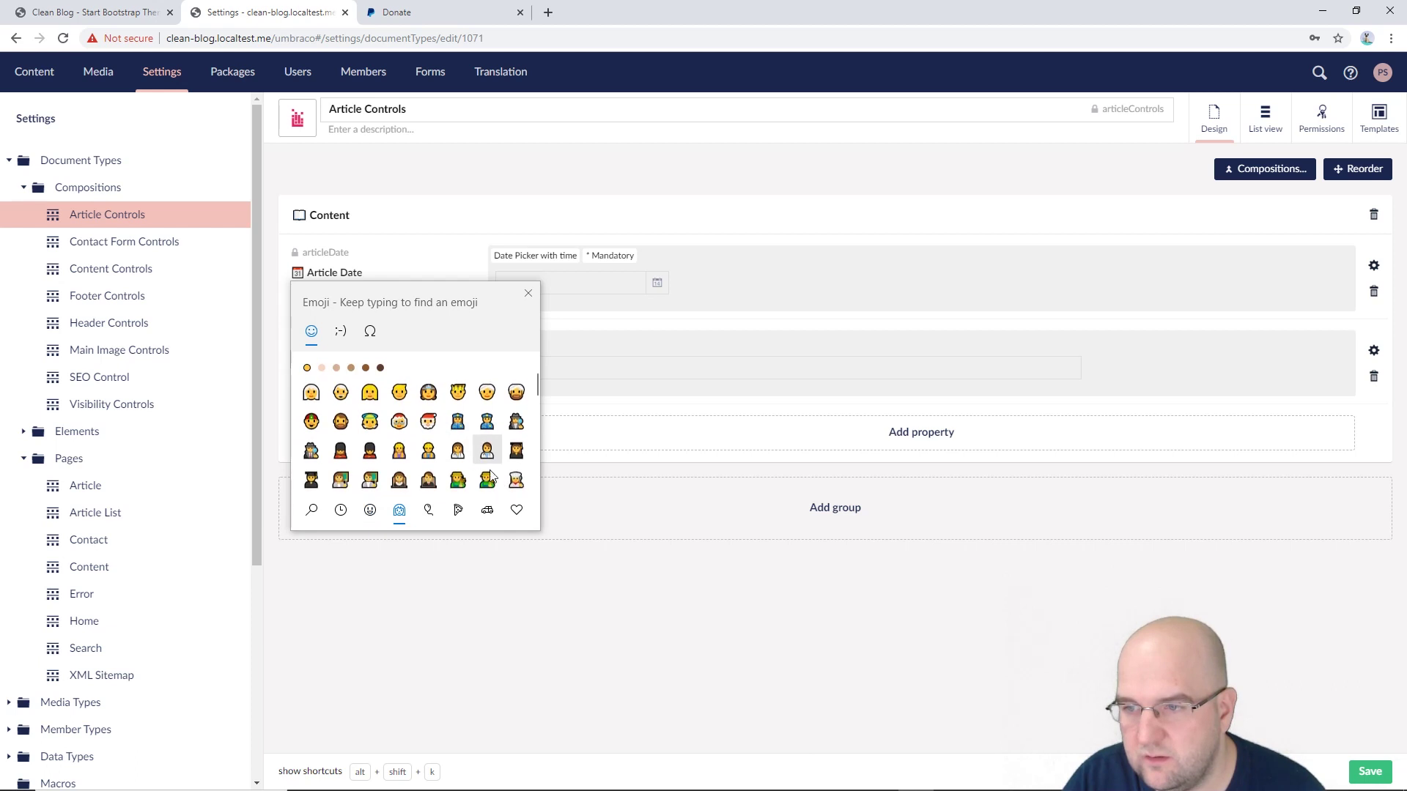
scroll(500, 476, "up", 5)
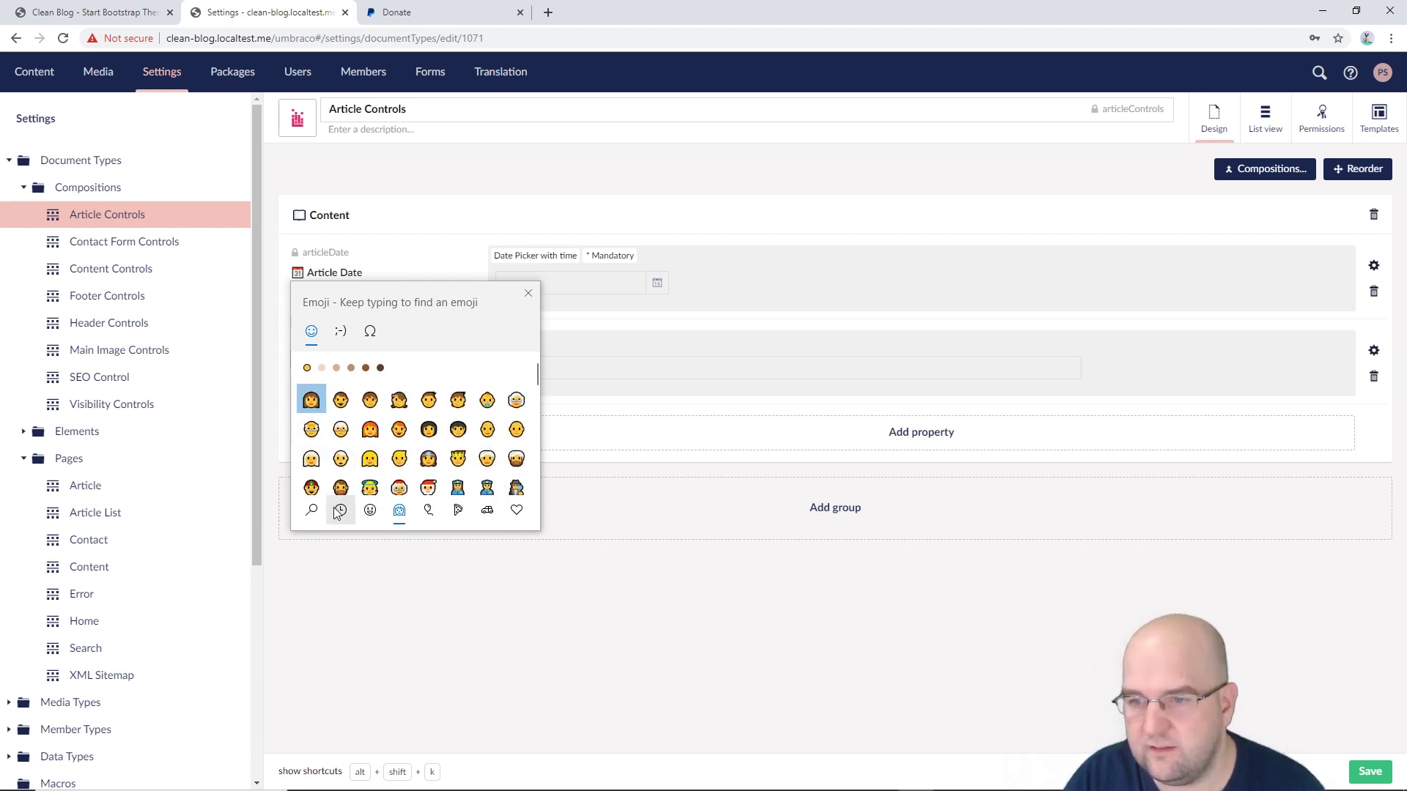
left_click(370, 510)
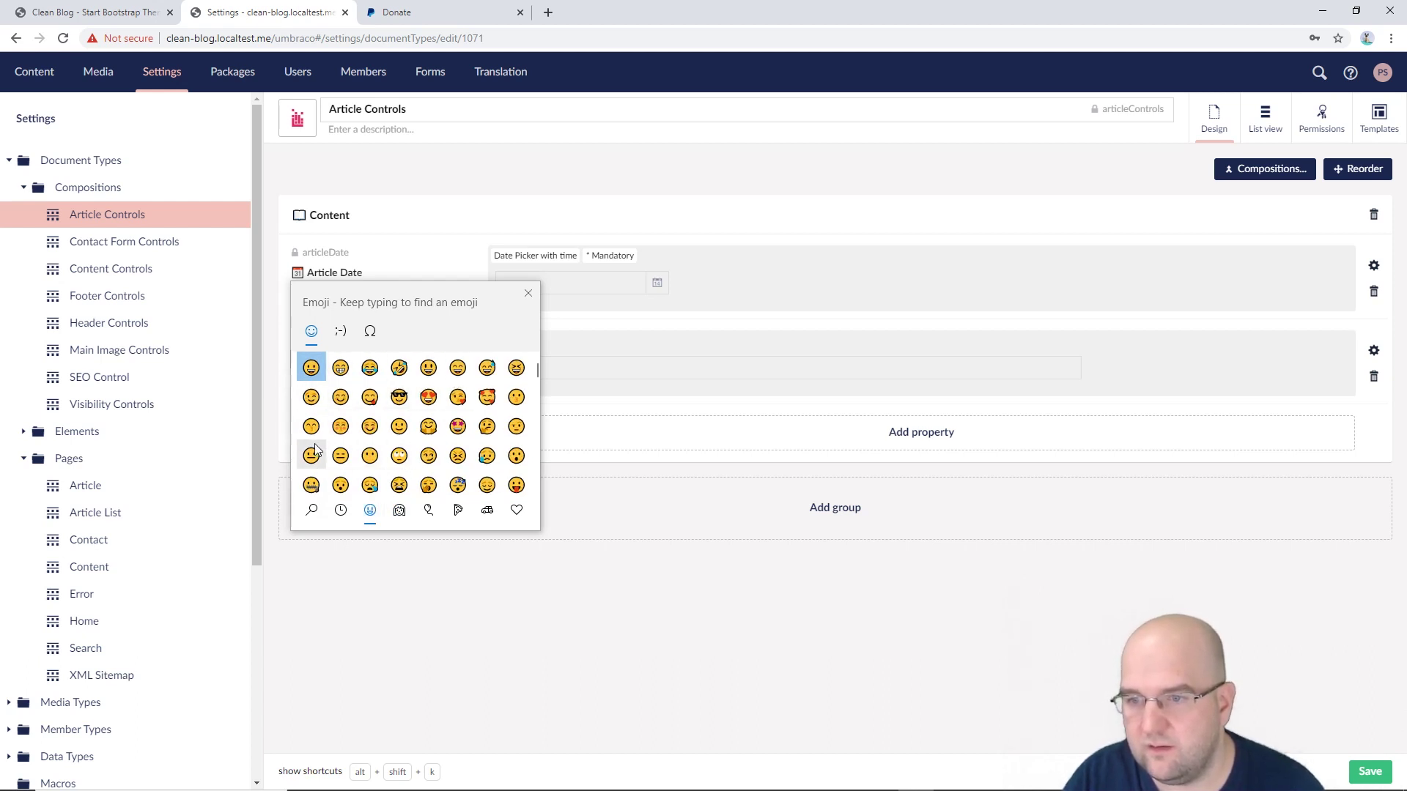
left_click(341, 398)
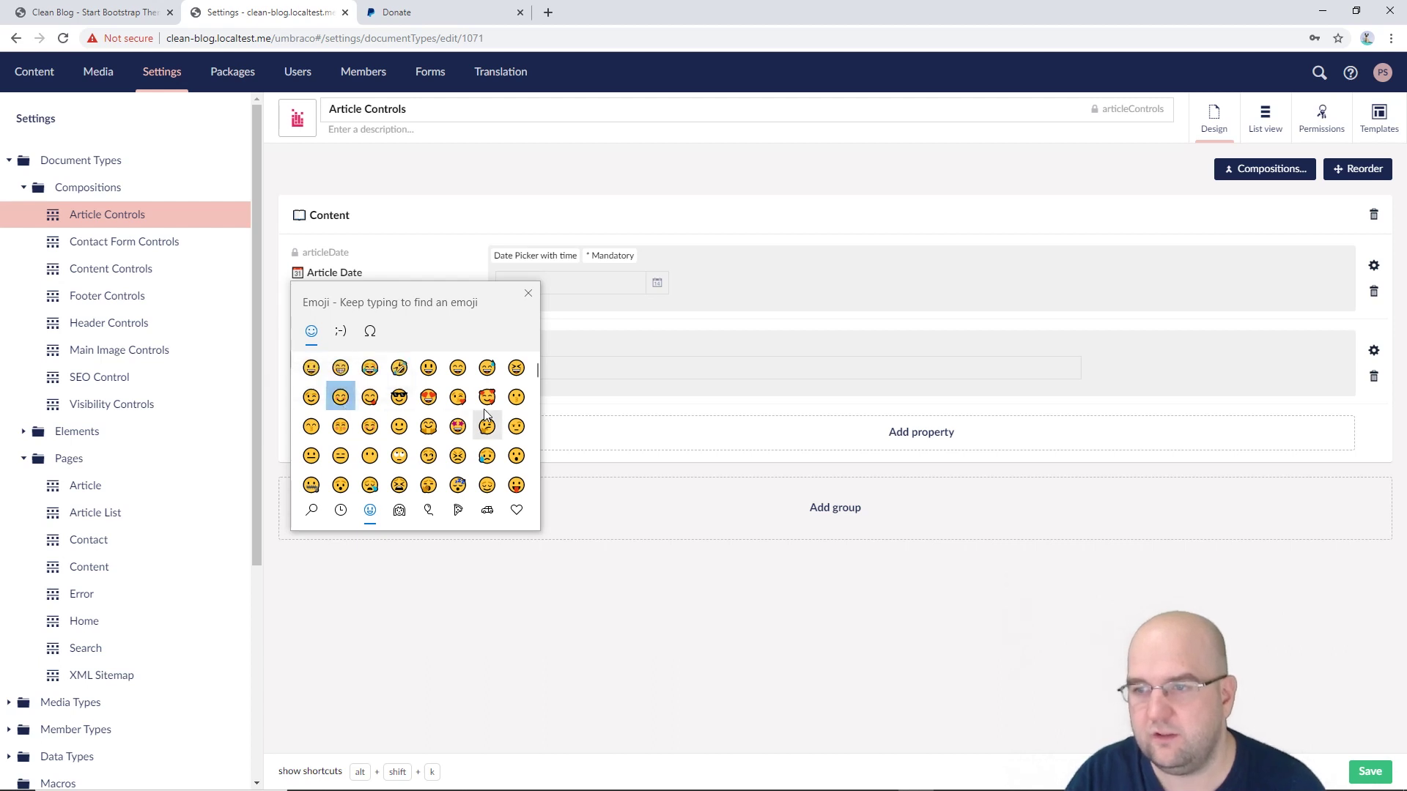
key("Escape")
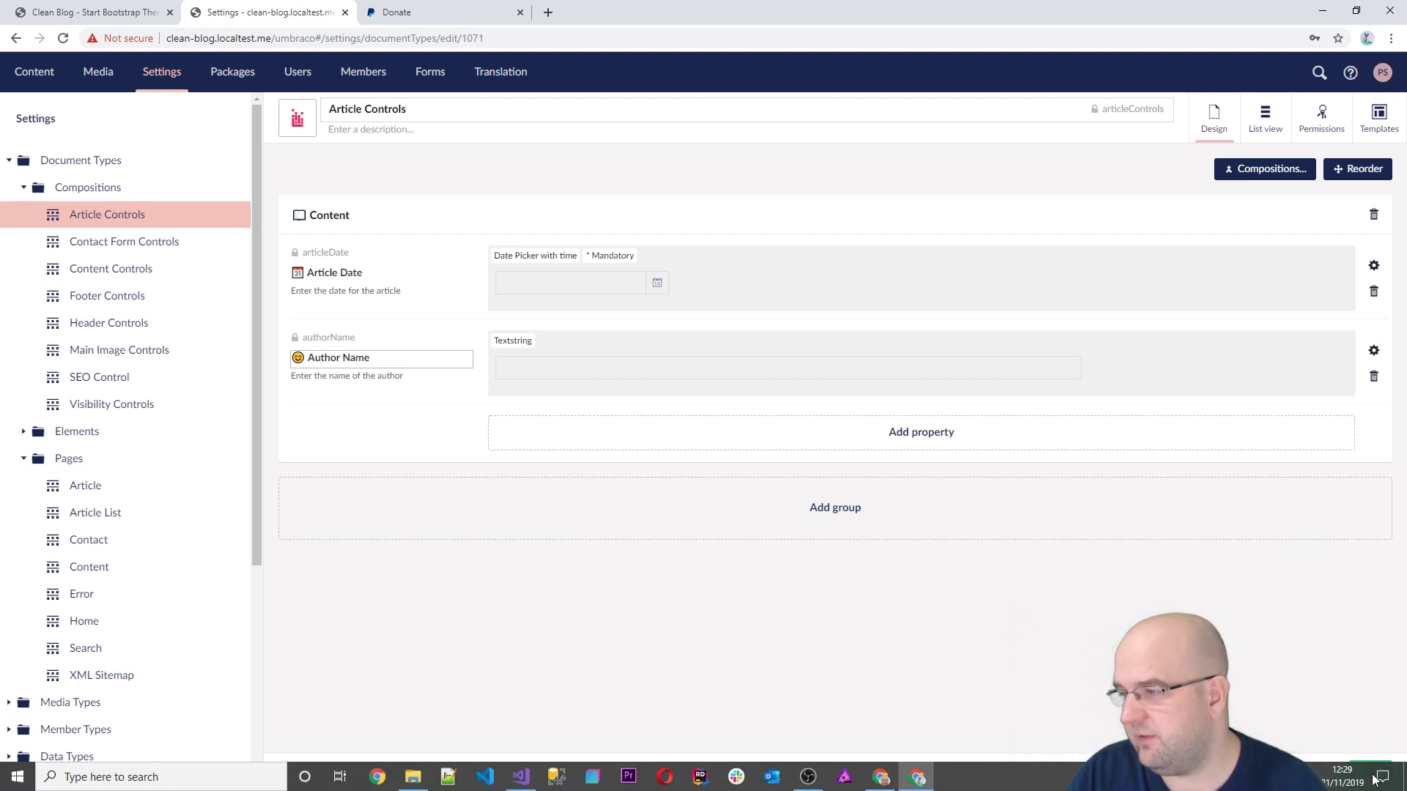
- Save the Article Controls document type
left_click(1369, 764)
key("Escape")
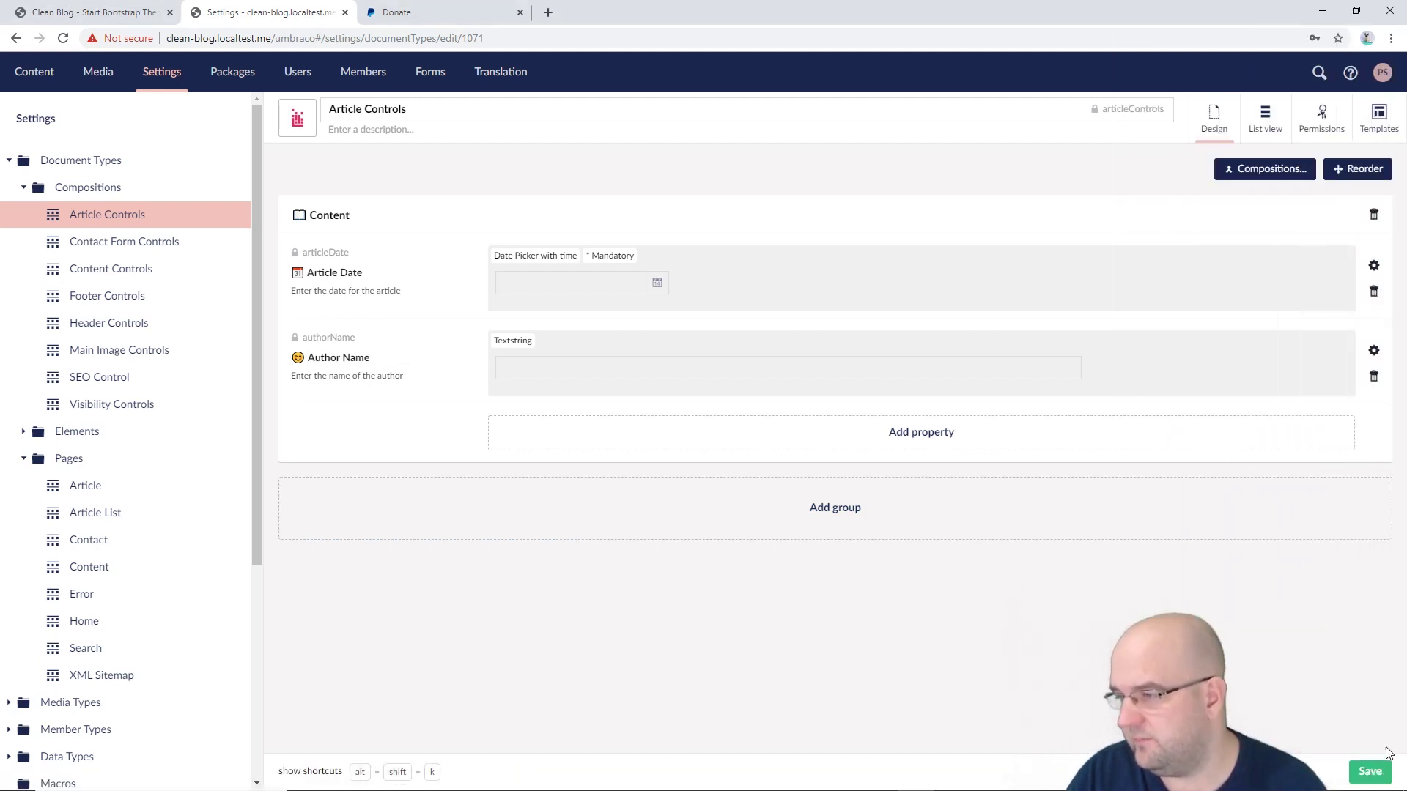
left_click(1383, 769)
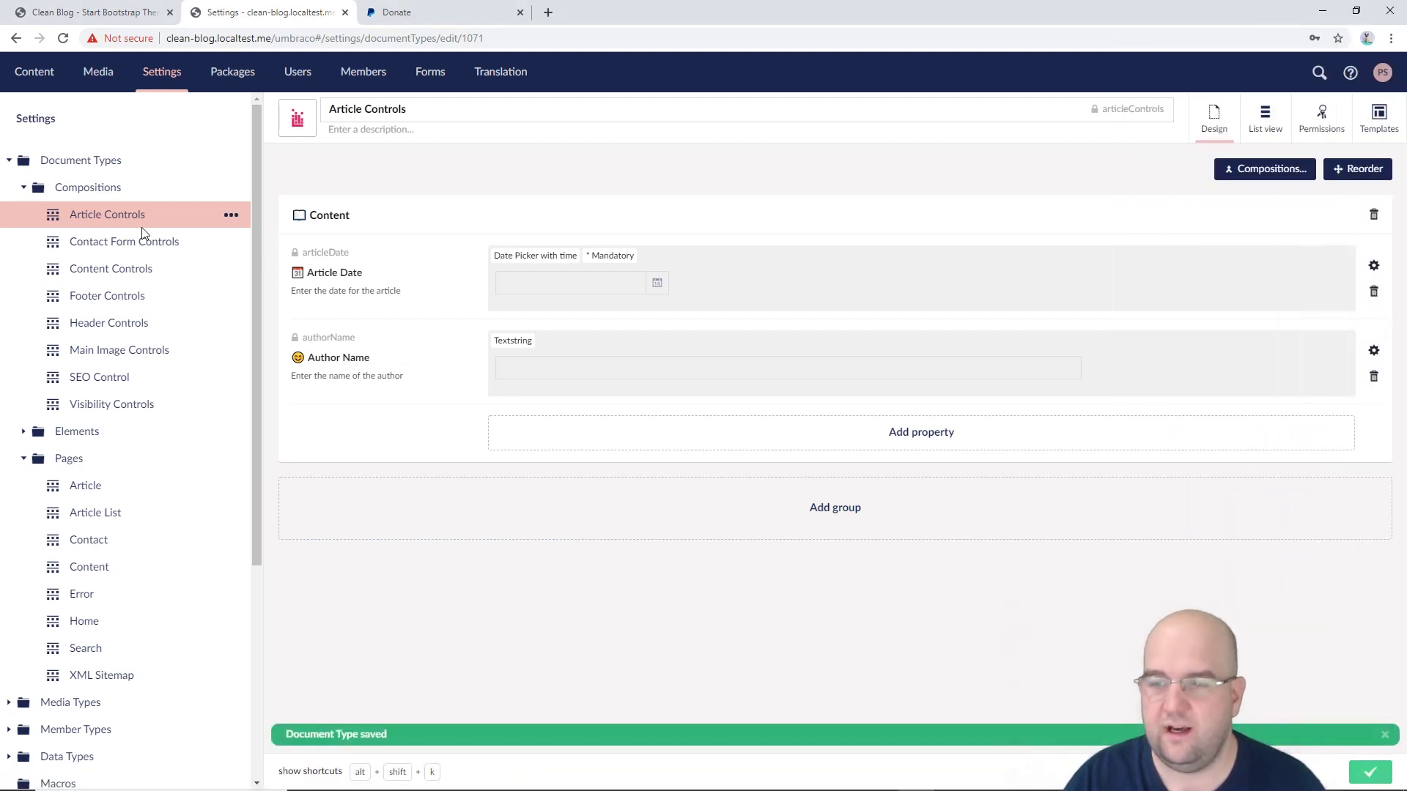
- Open Test Article (1) from the Blog list to view its emoji-labelled fields
left_click(53, 76)
left_click(68, 220)
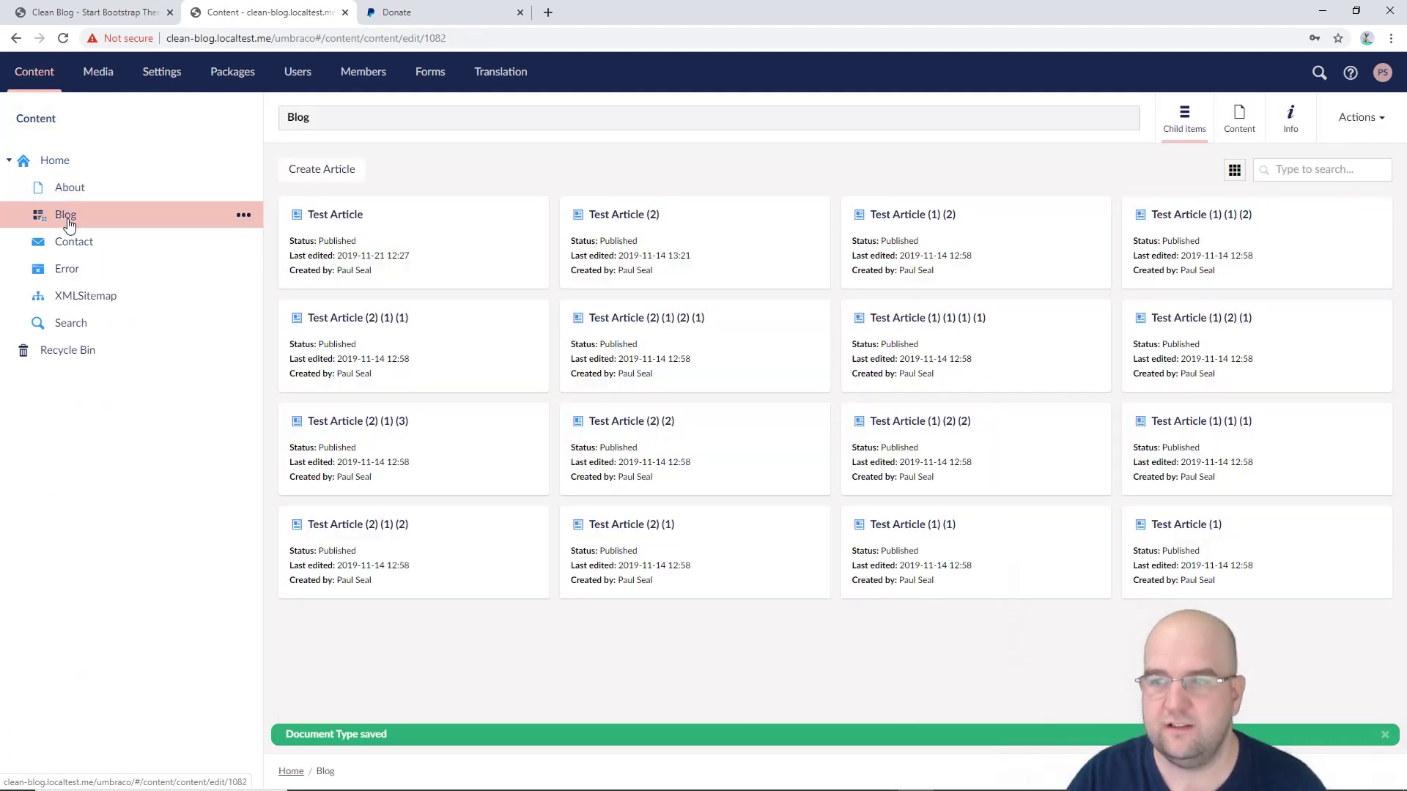
left_click(1164, 533)
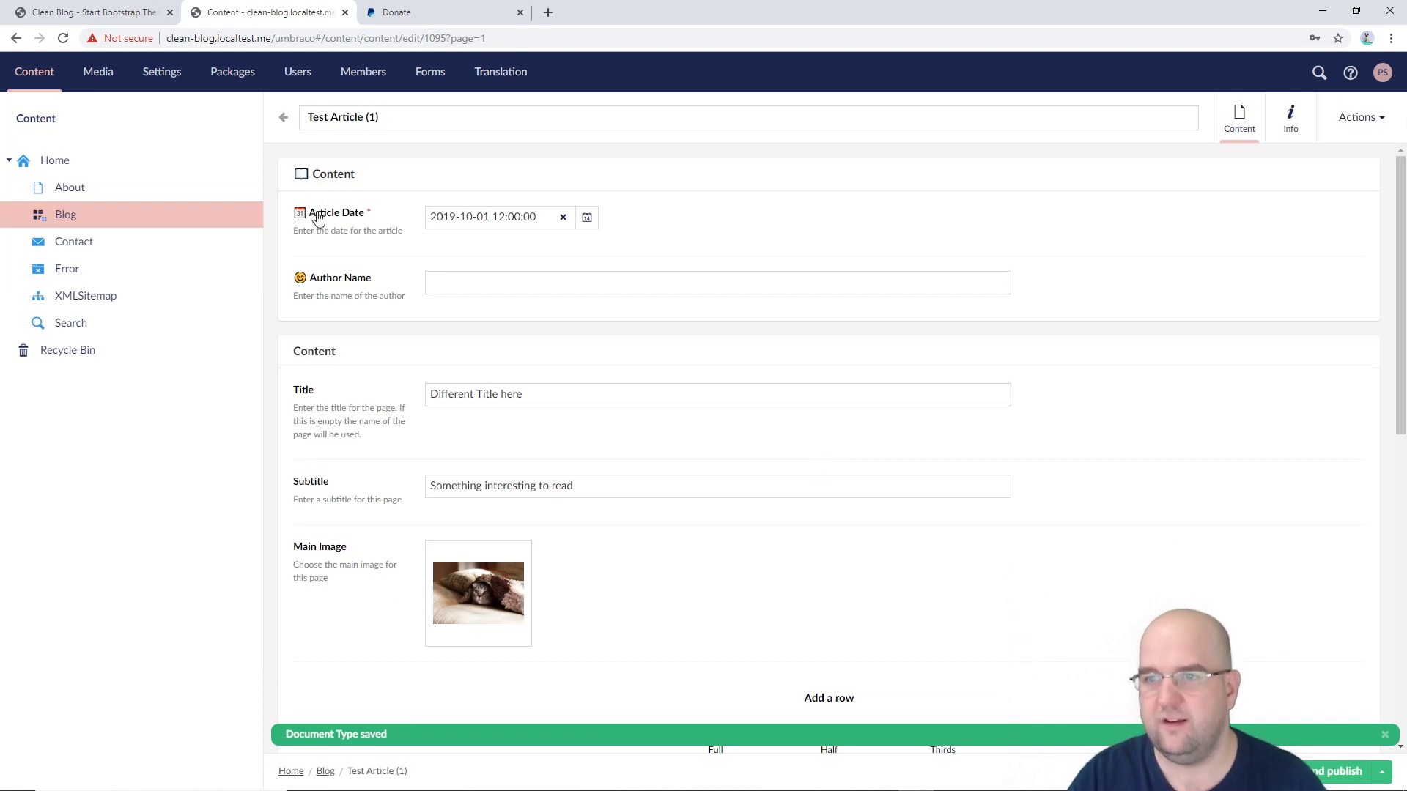
mouse_move(1258, 126)
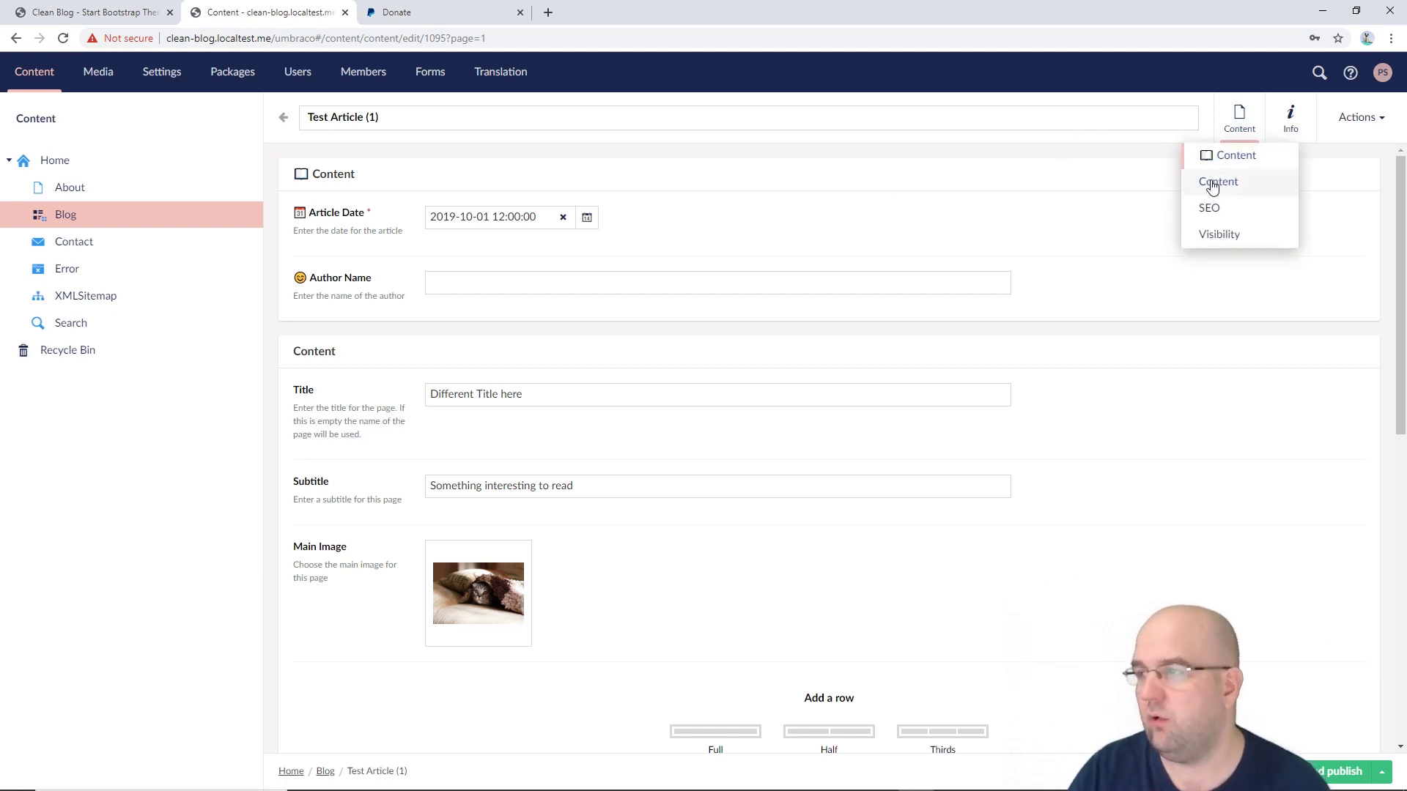
left_click(161, 71)
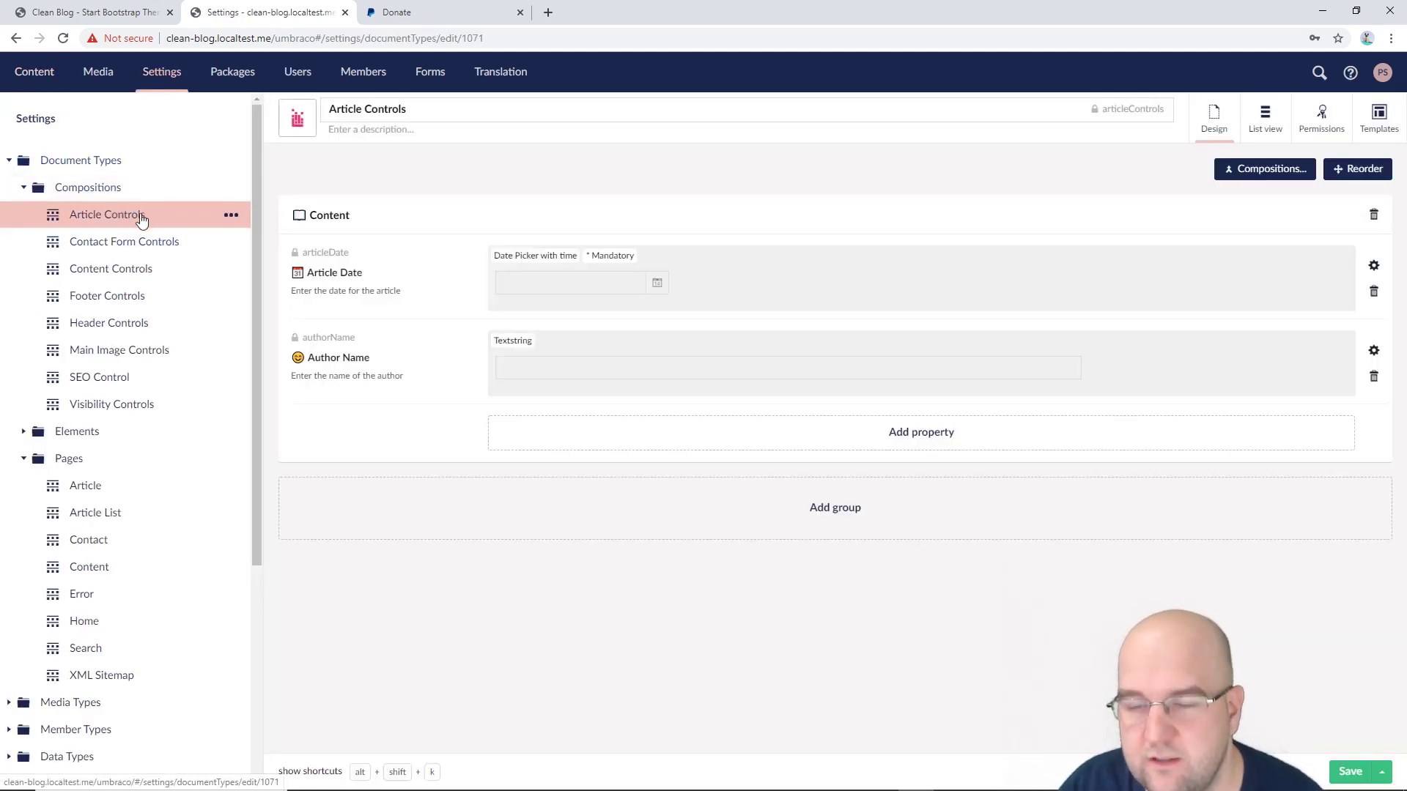
- Open Content Controls and save its edited Content group name
left_click(101, 250)
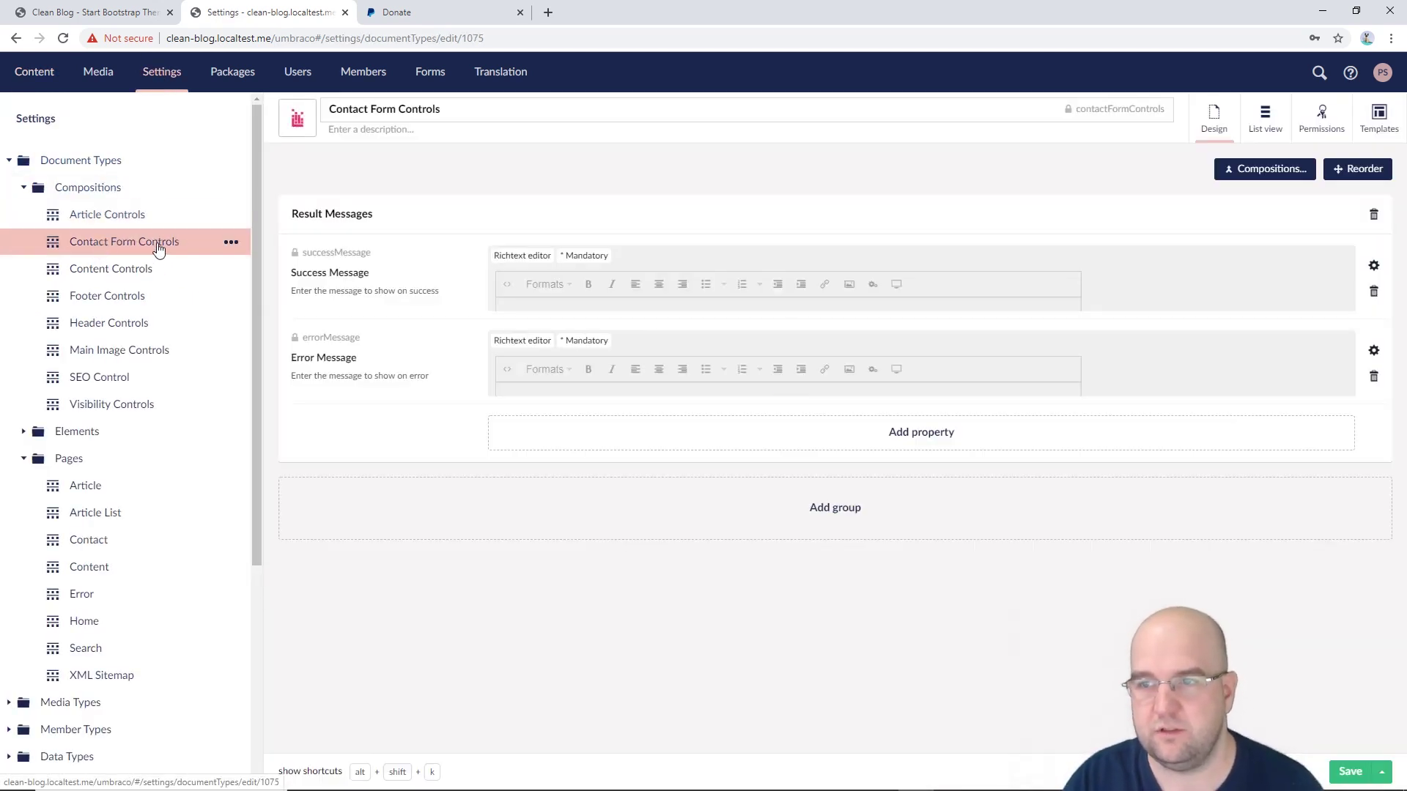
left_click(196, 271)
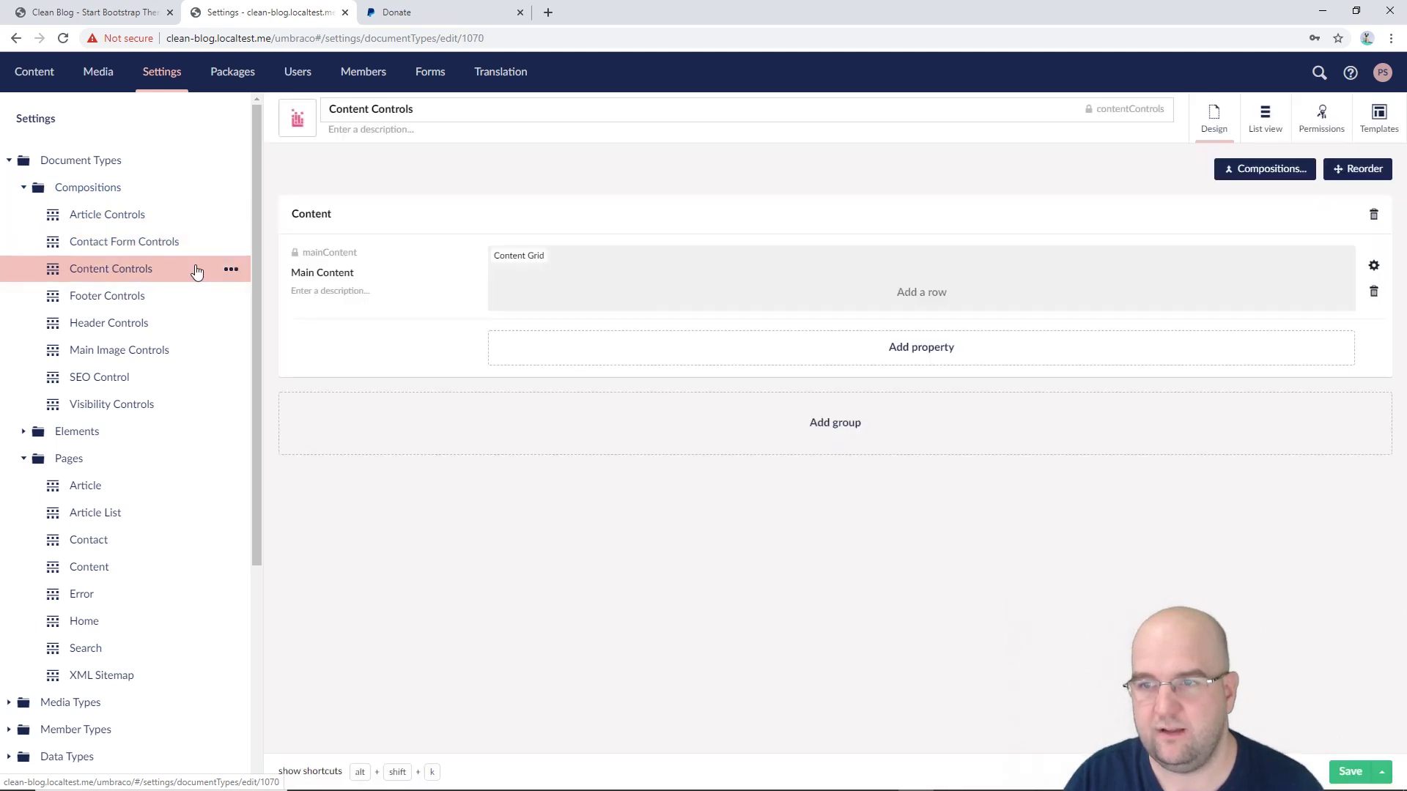
left_click(298, 216)
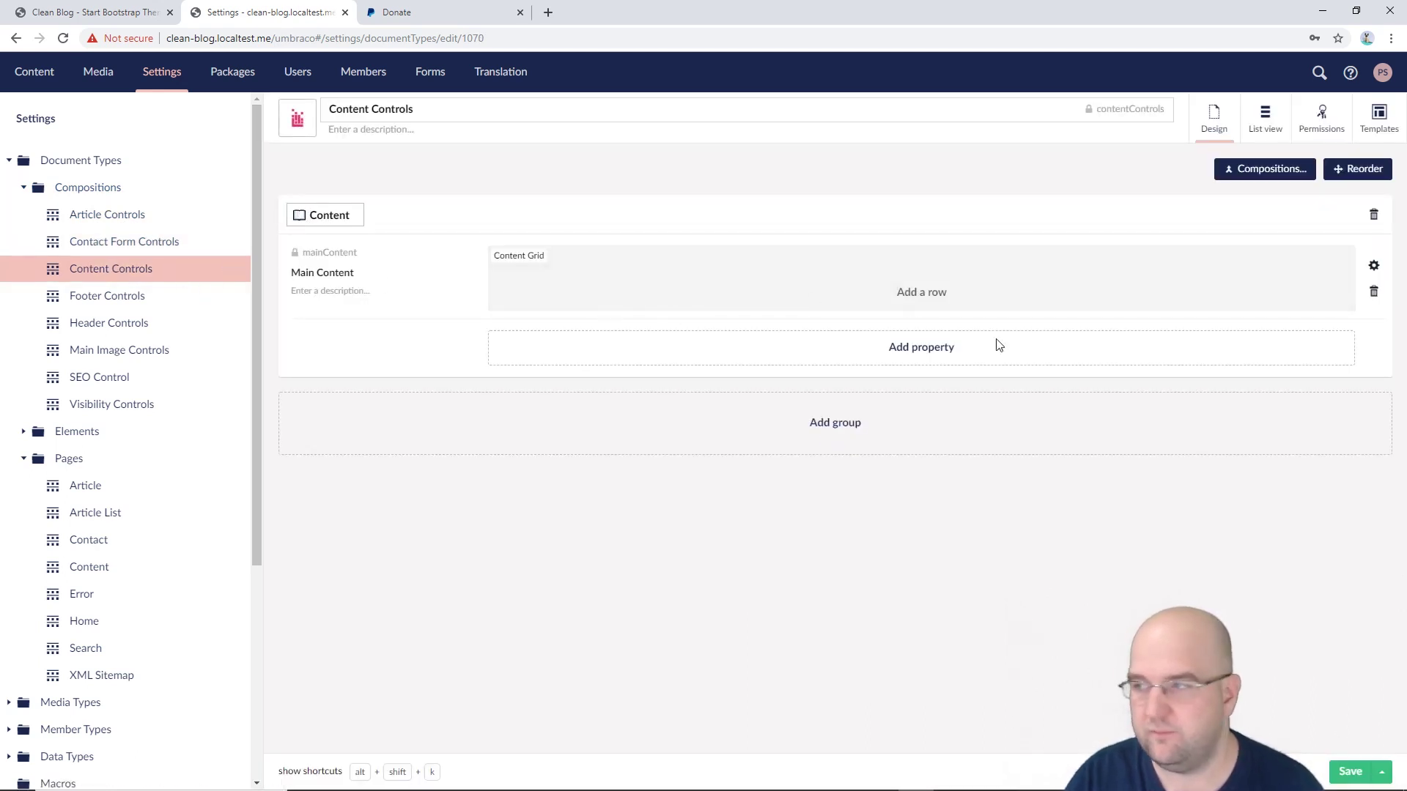
left_click(1350, 771)
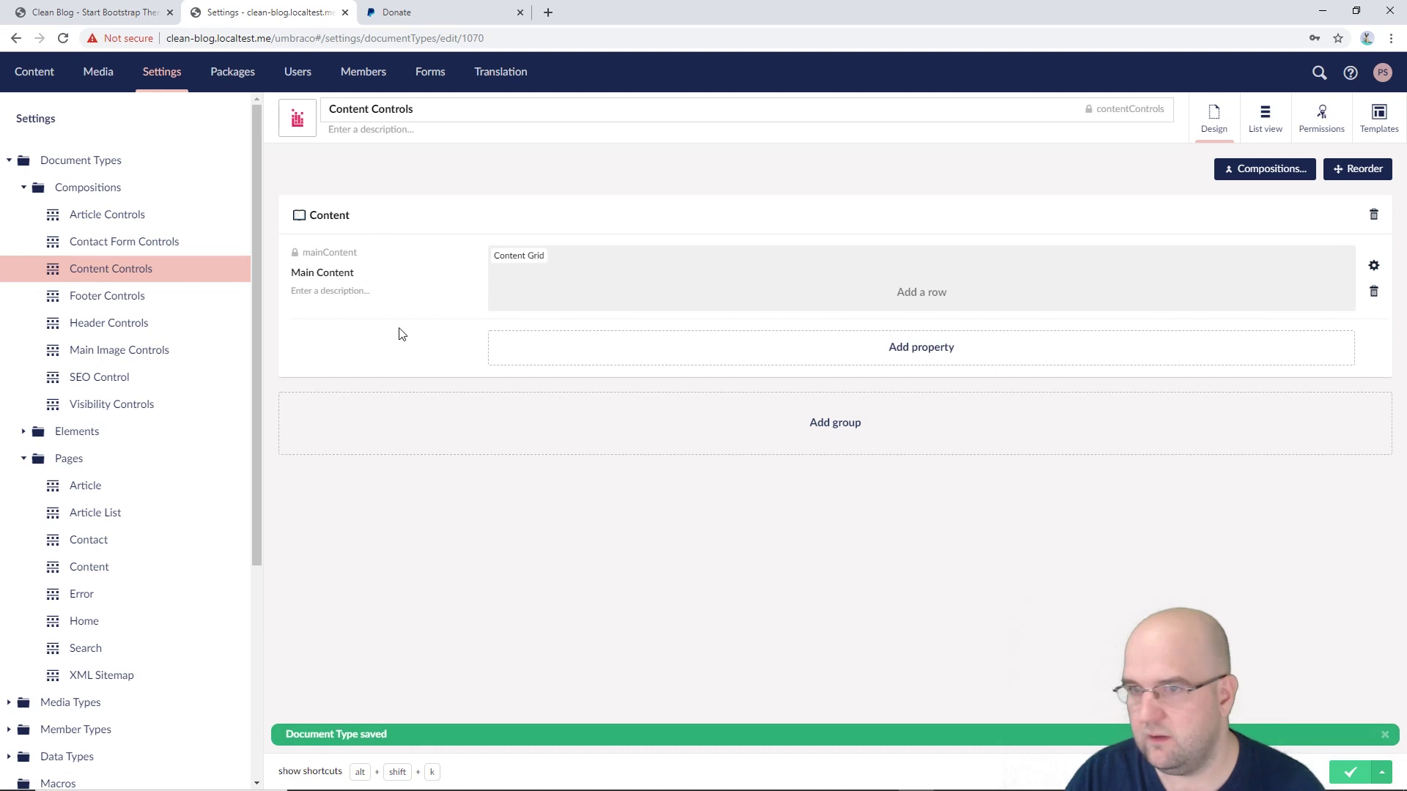
- Paste a box emoji before the Main Content label and save Content Controls
left_click(296, 273)
type("☐")
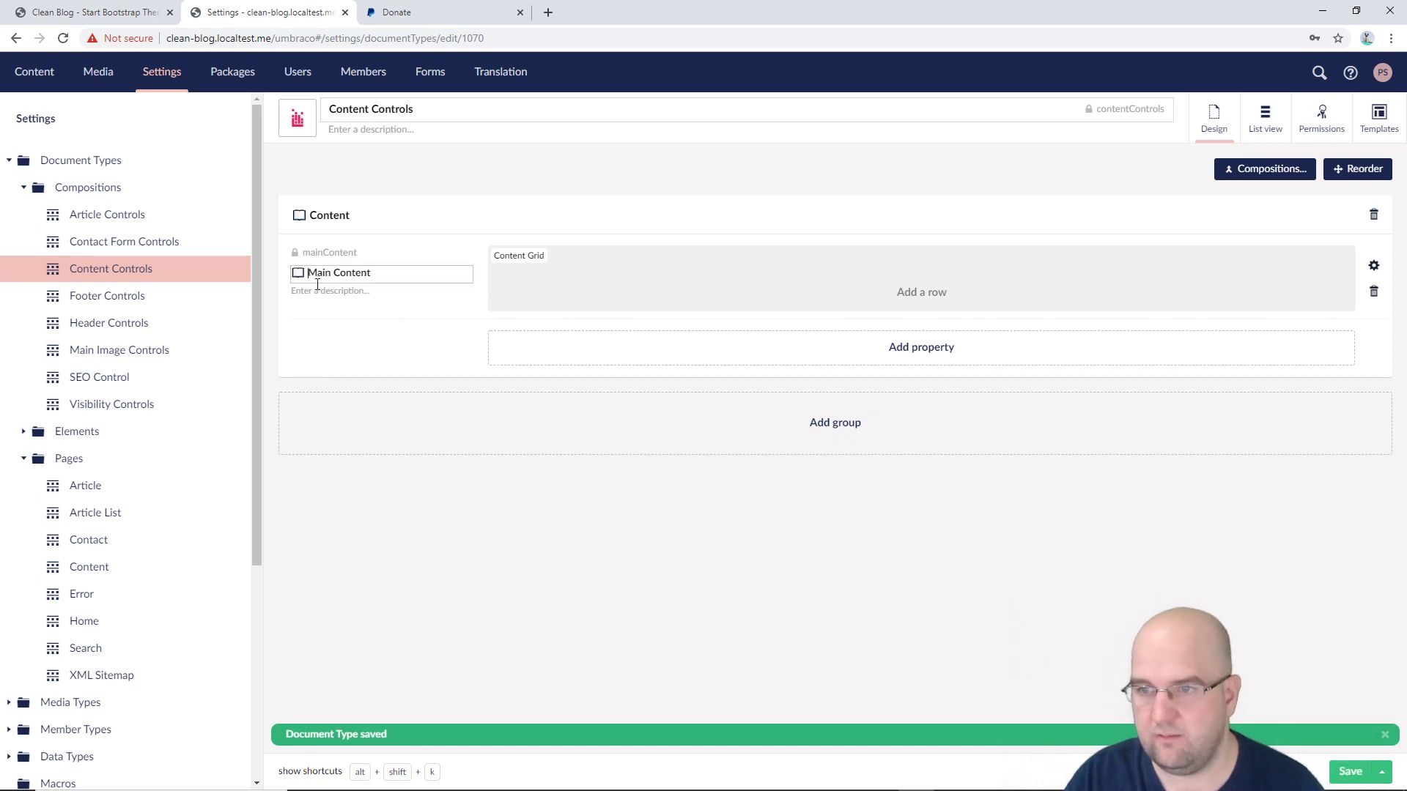
left_click(1350, 771)
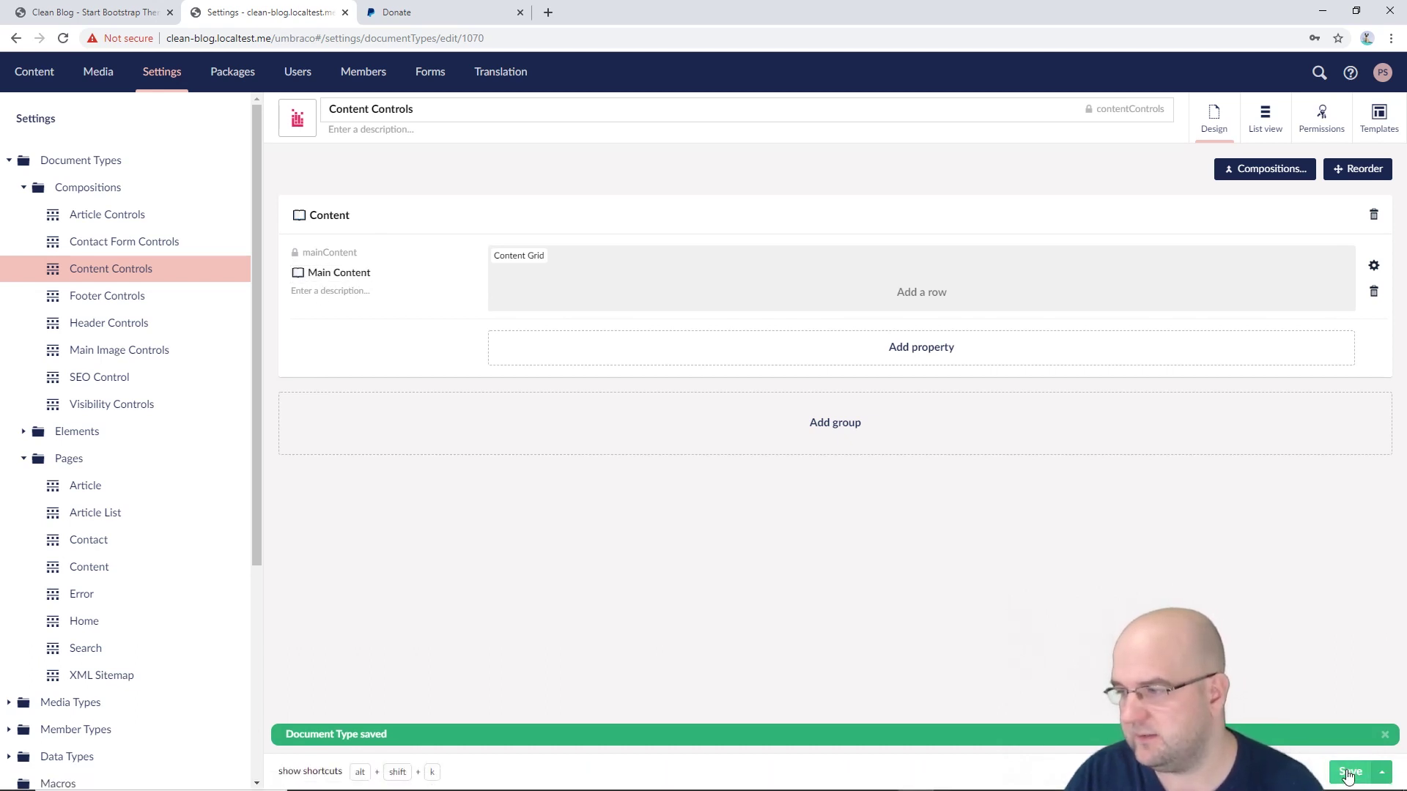
left_click(124, 242)
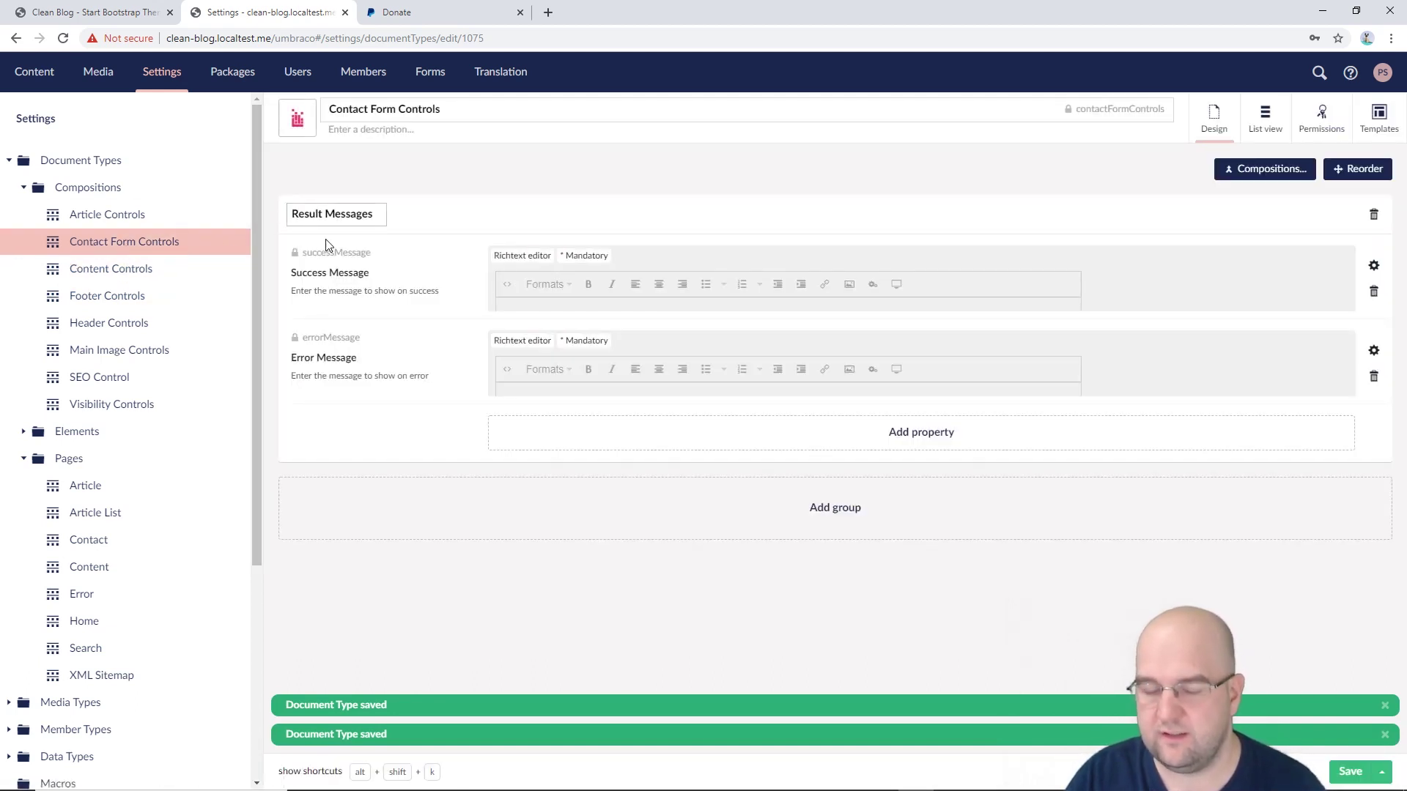
- Prefix the Result Messages group with an envelope emoji found by searching 'mail'
key("super+period")
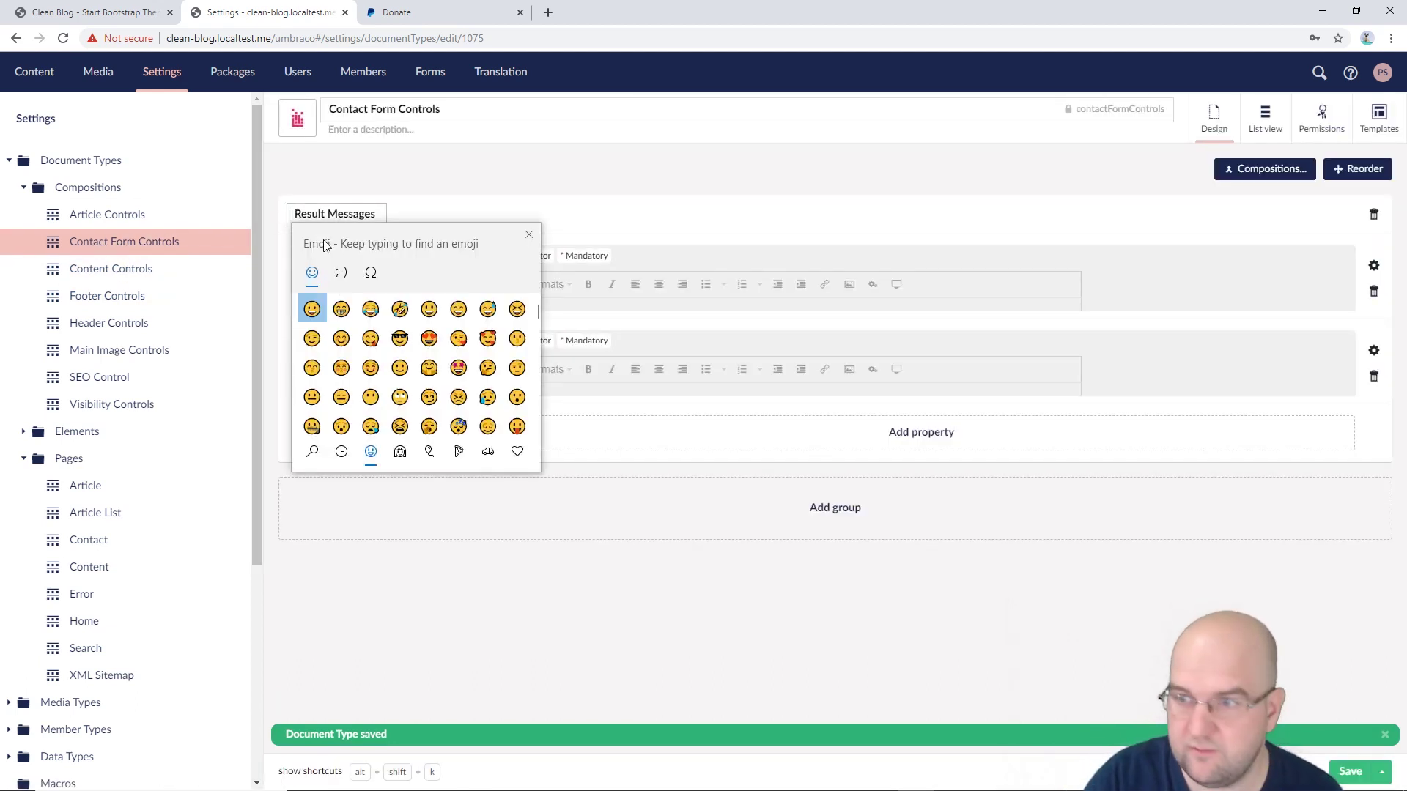
type("mess")
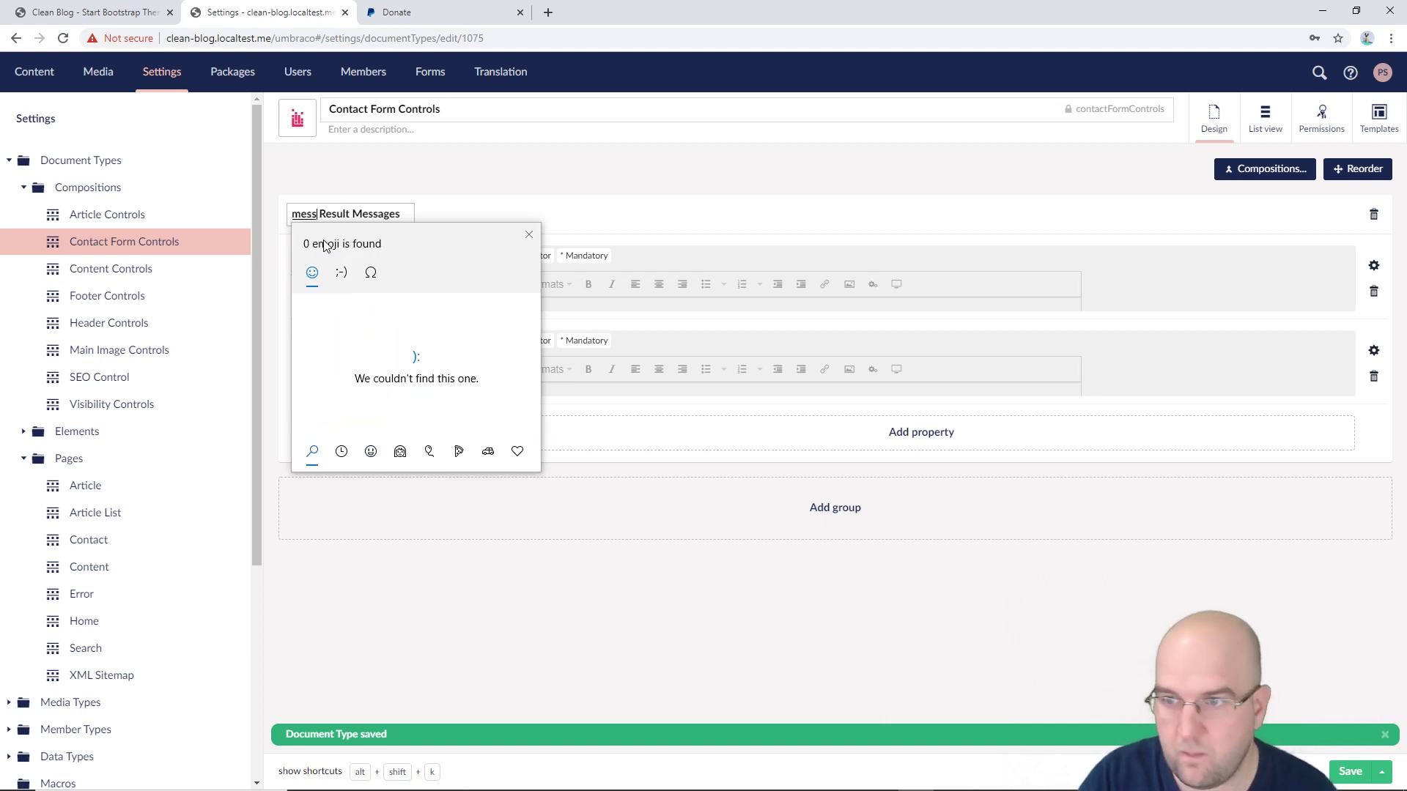
key("BackSpace")
key("BackSpace")
key("BackSpace")
key("BackSpace")
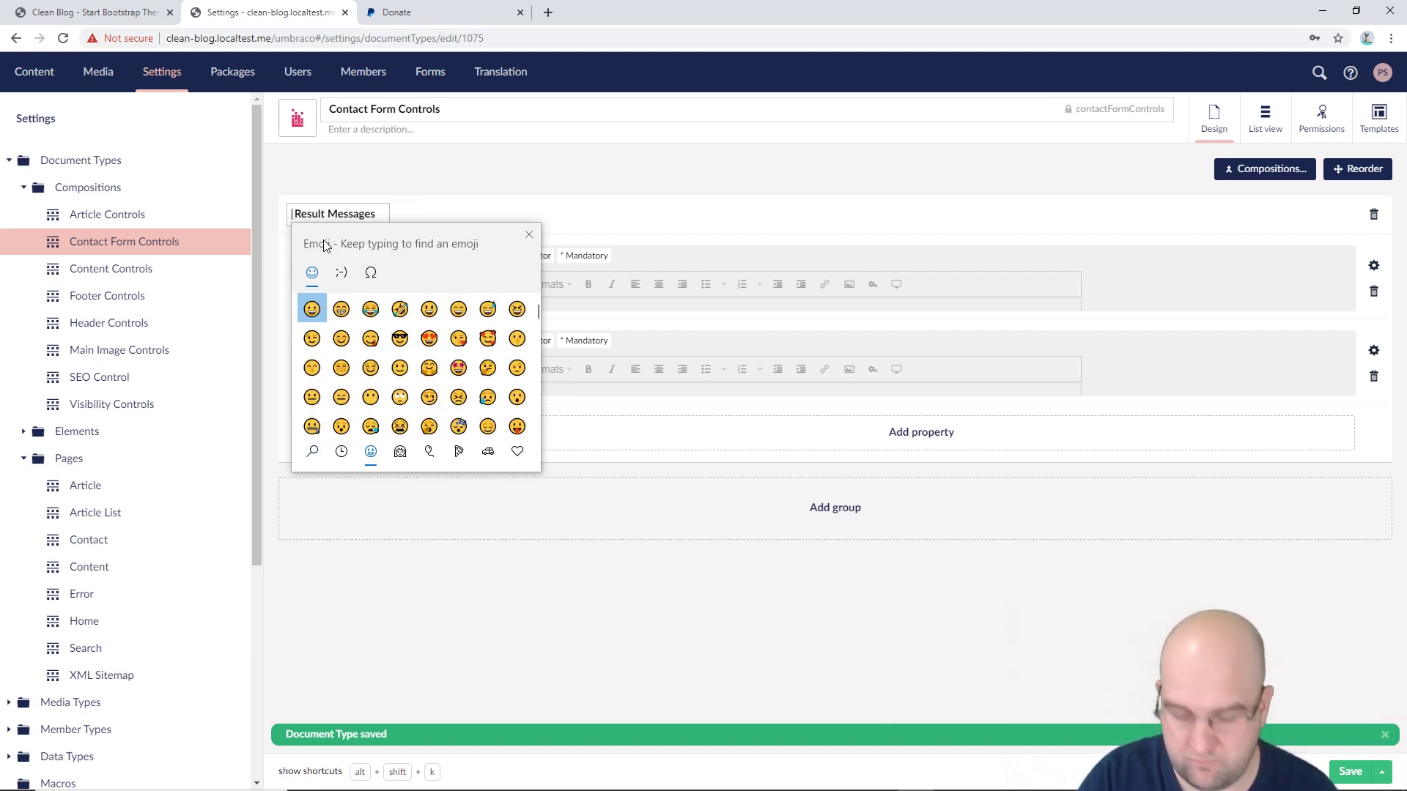
type("mail")
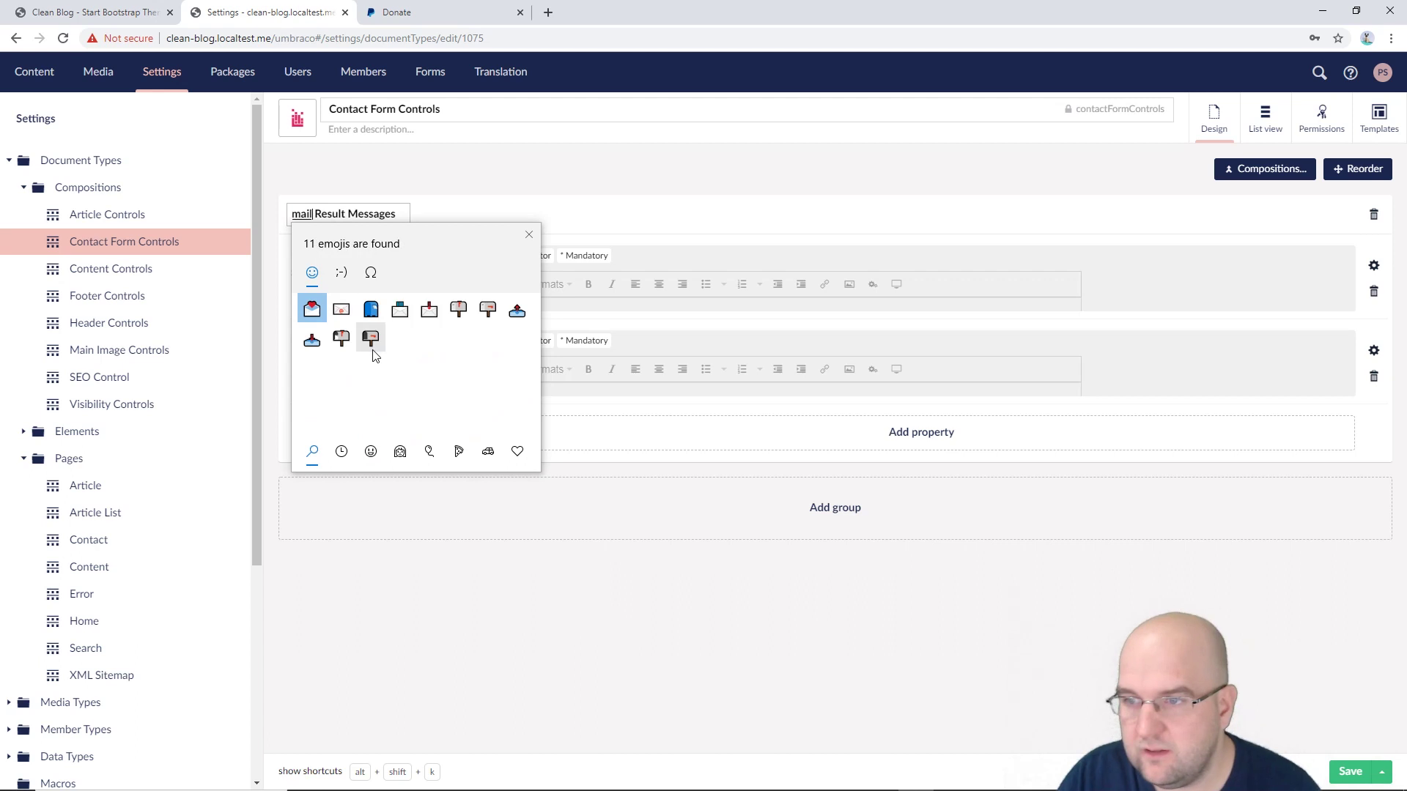
left_click(341, 309)
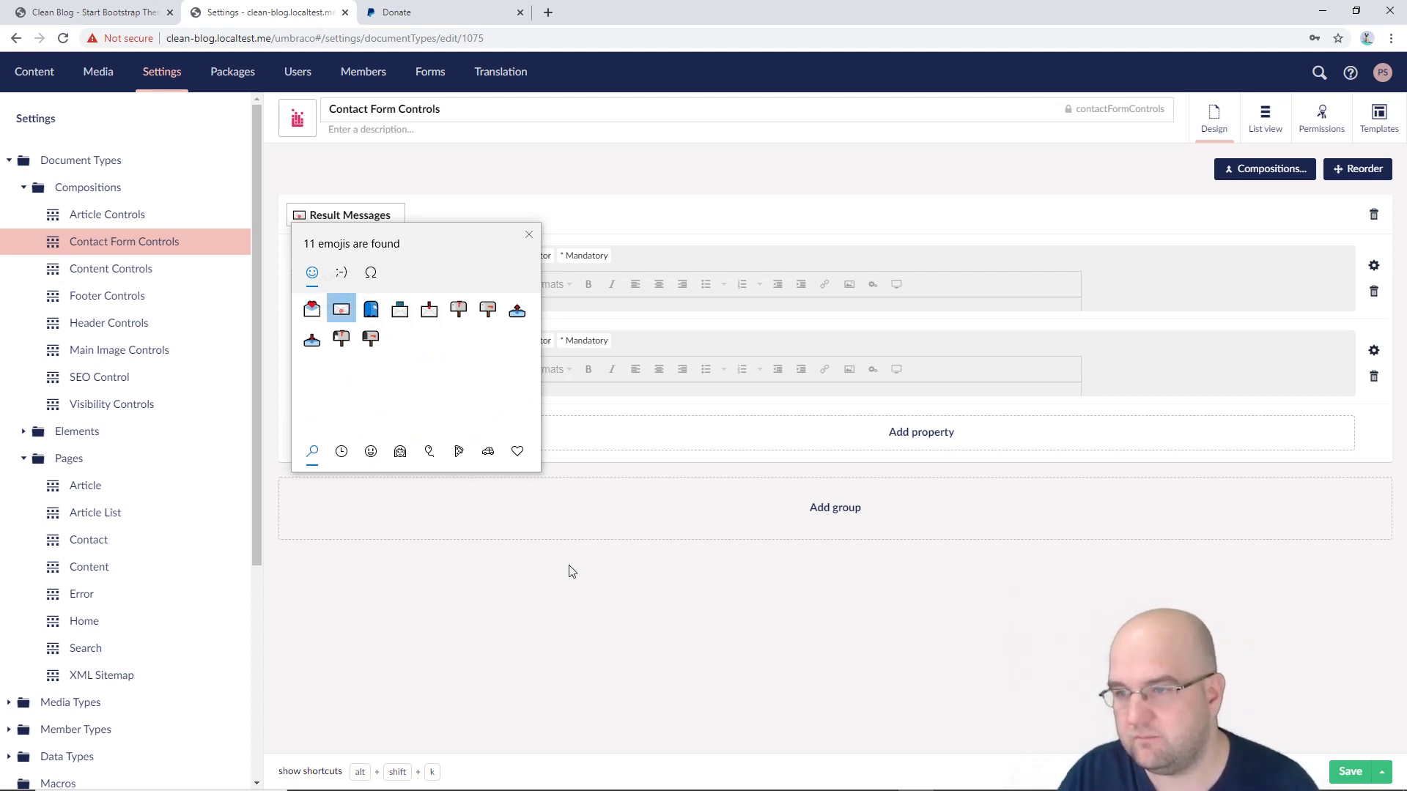
key("Escape")
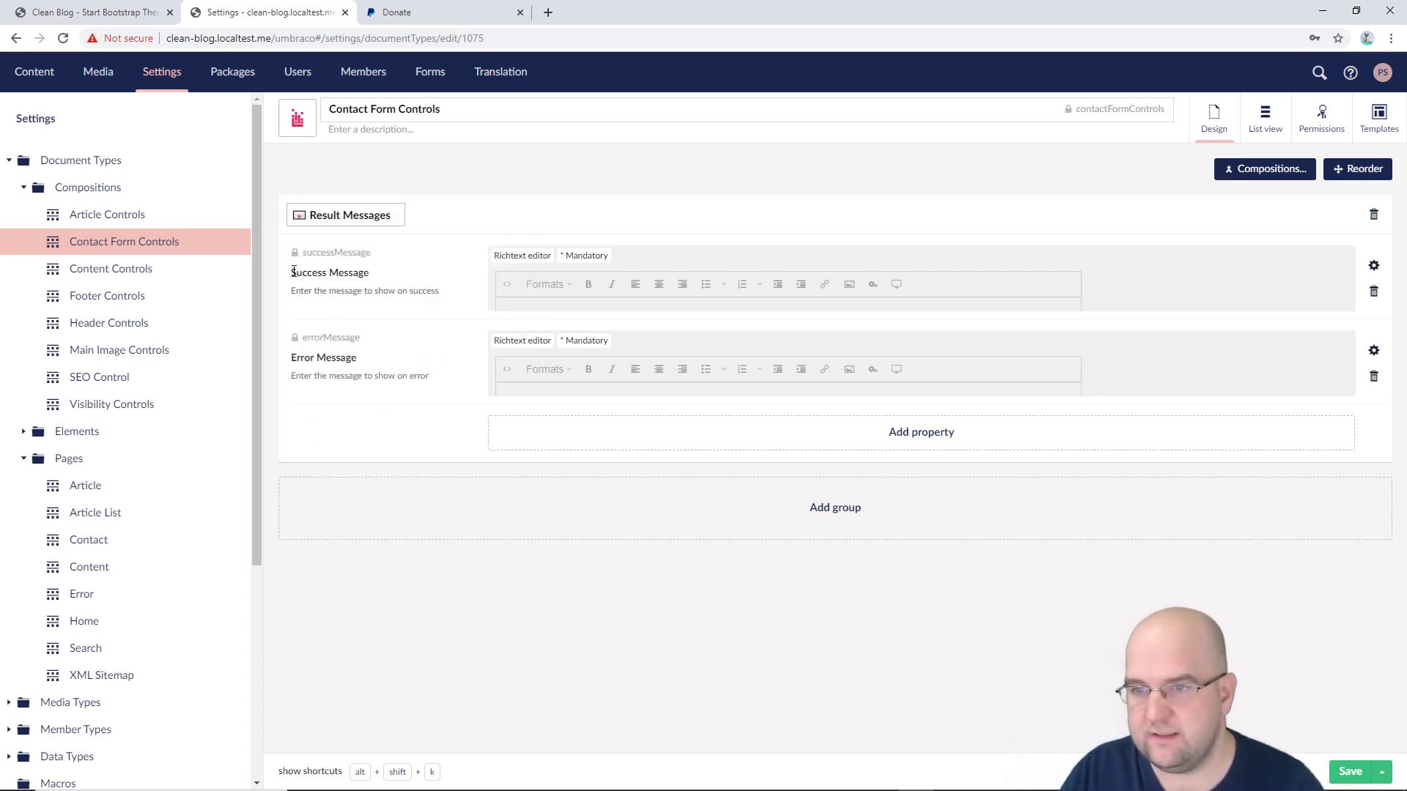
- Put a ✅ check emoji before the Success Message label
left_click(294, 272)
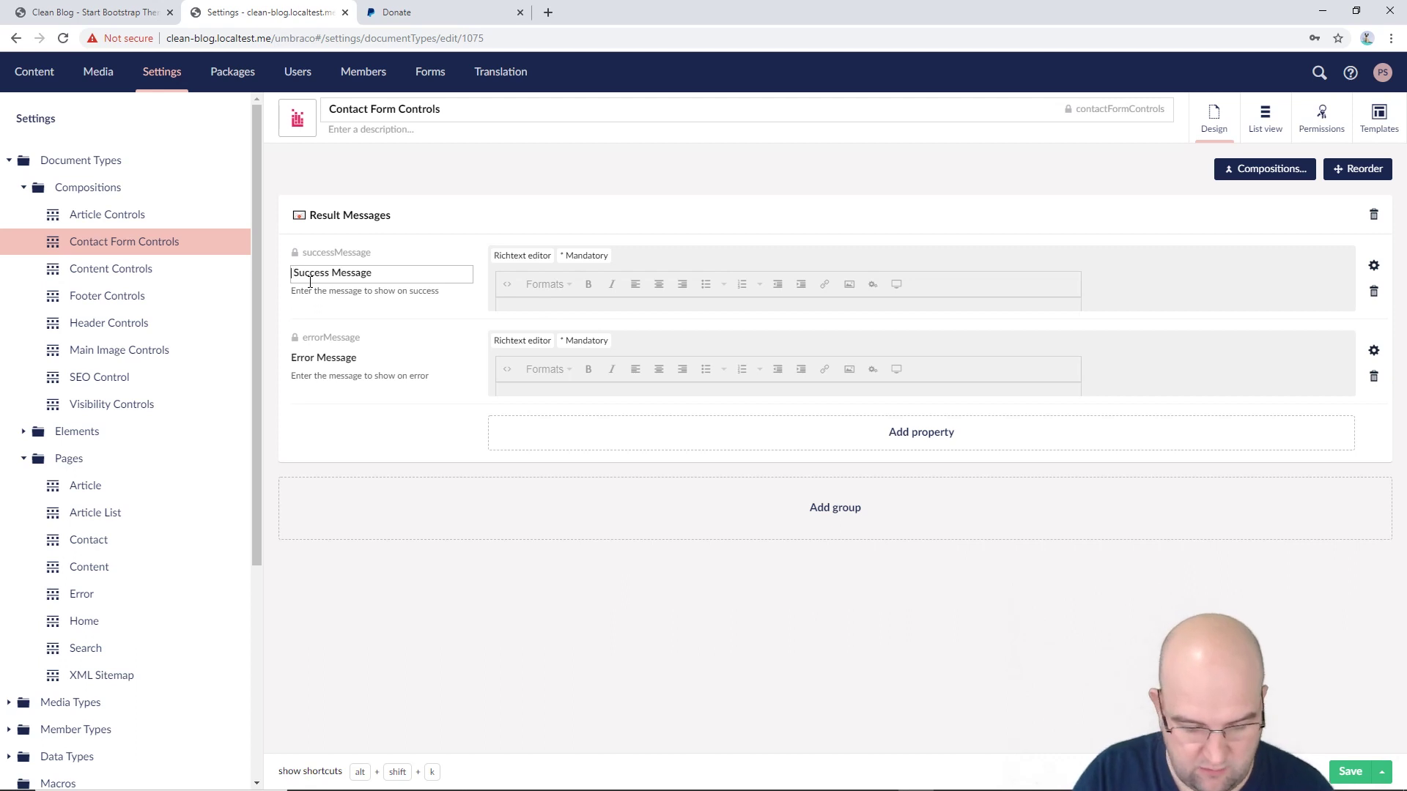
key("super+period")
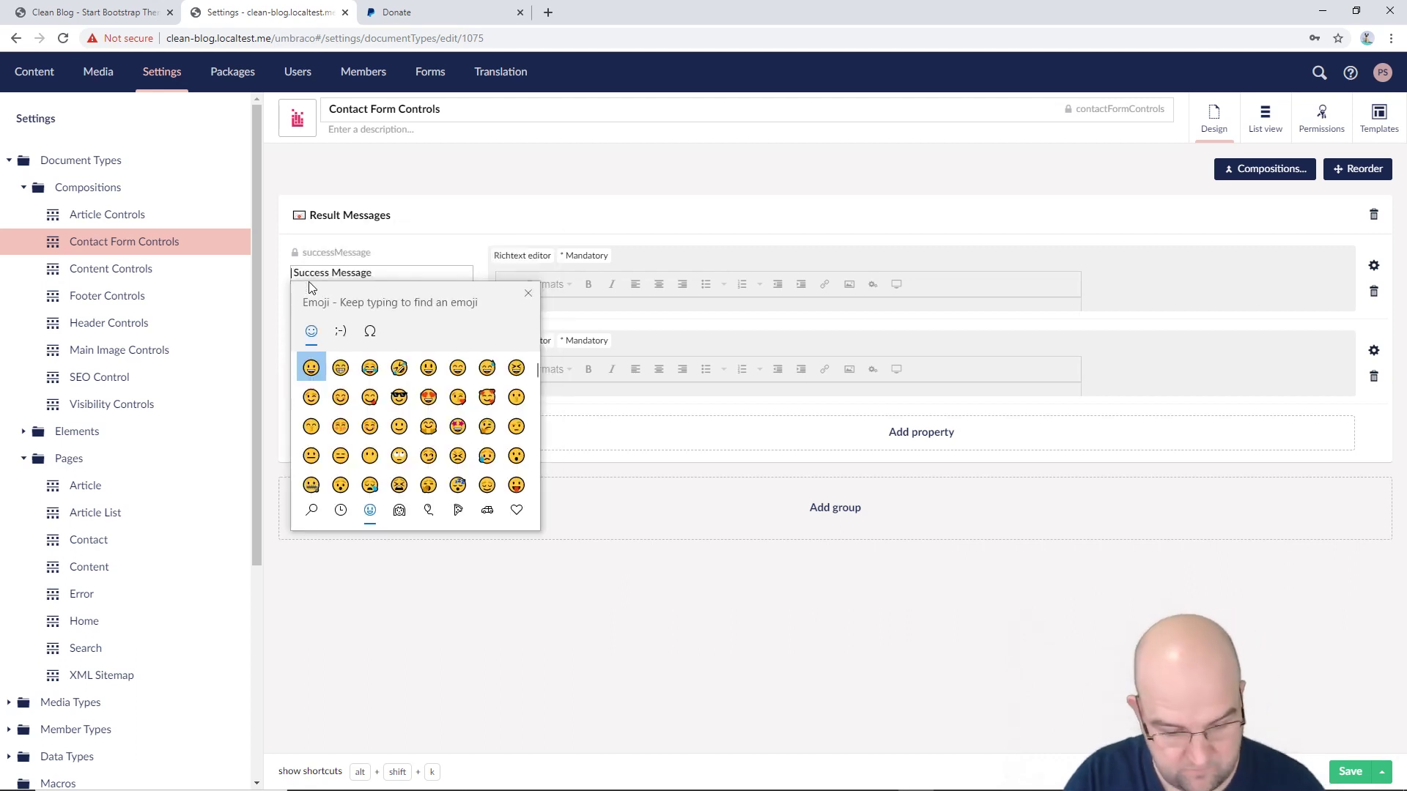
type("chec")
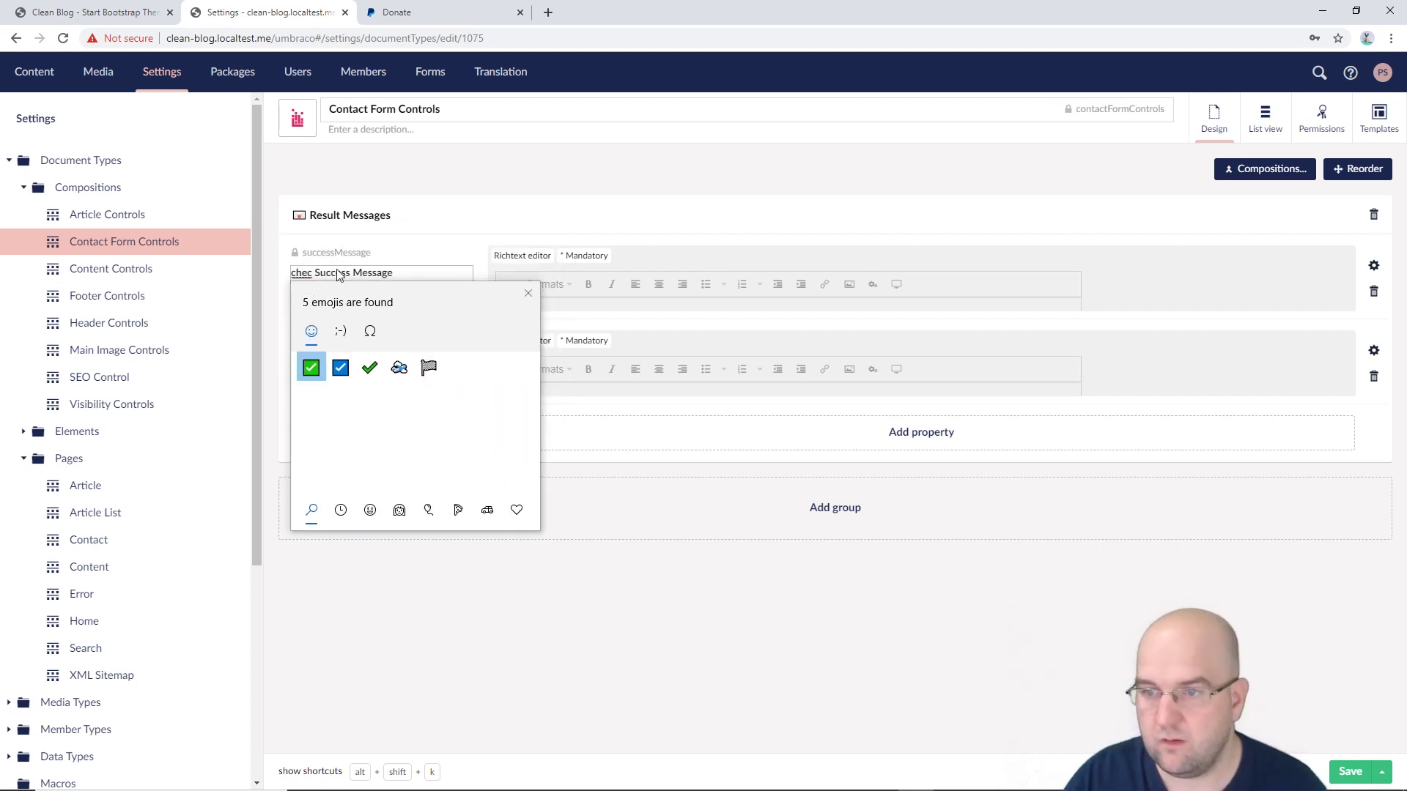
left_click(312, 368)
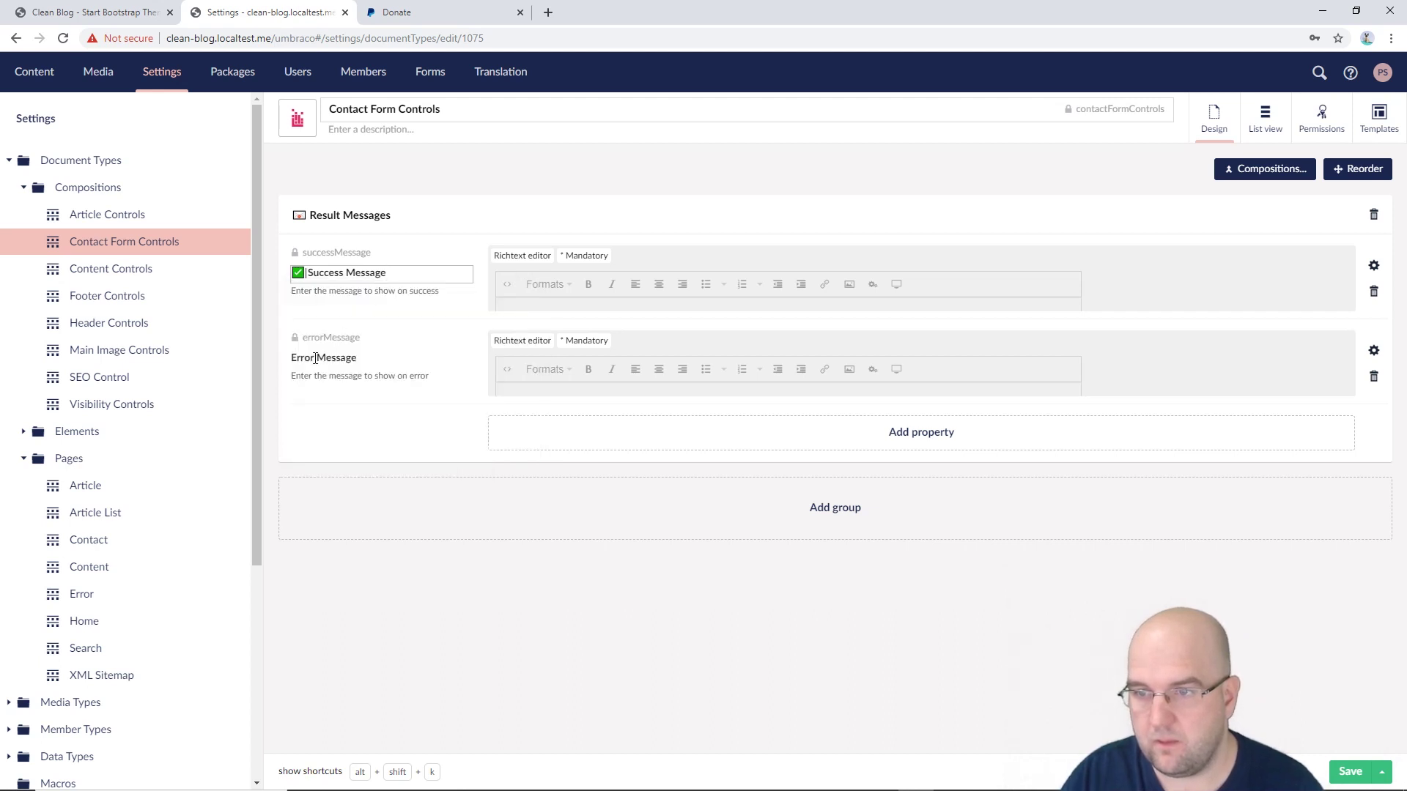
- Put a ❌ cross emoji before Error Message and save Contact Form Controls
left_click(307, 359)
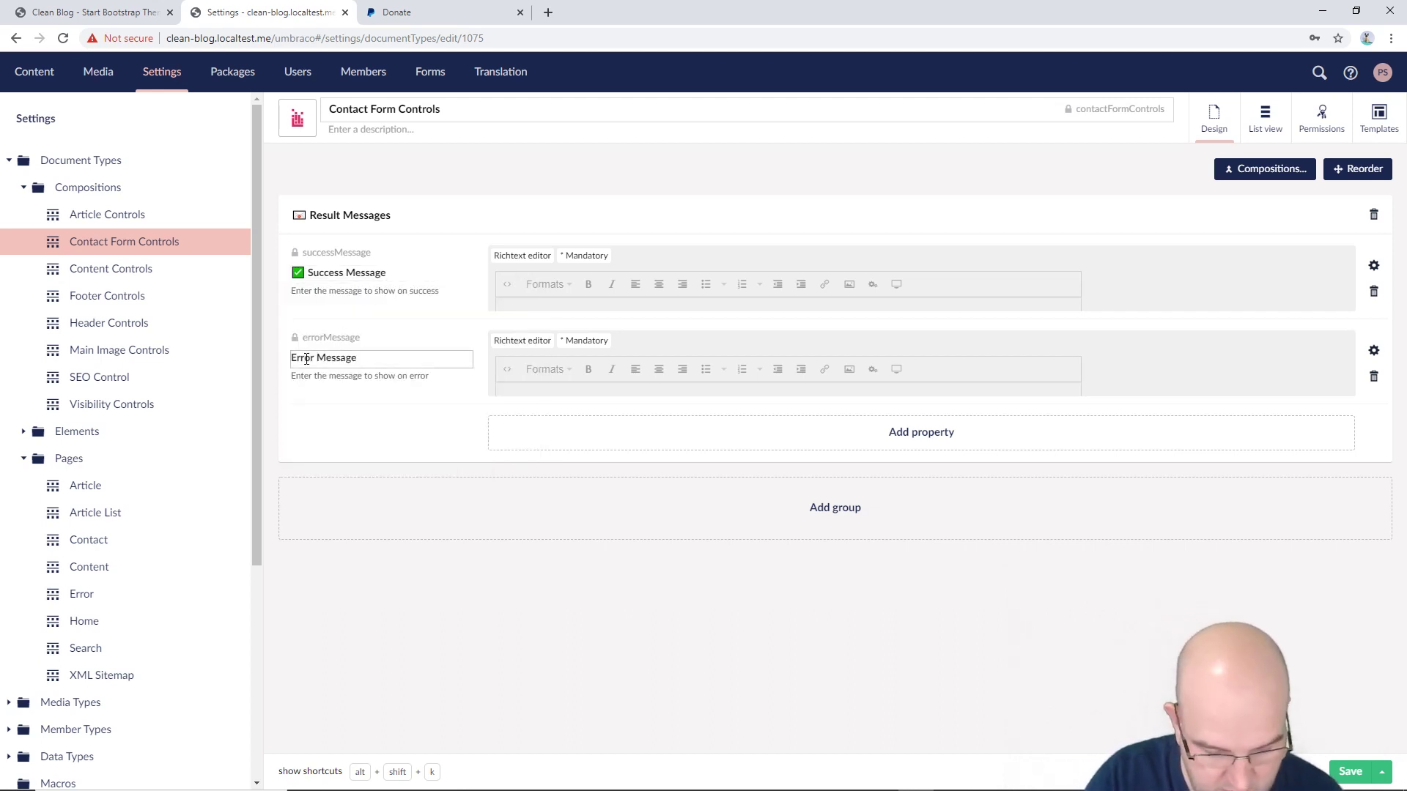
key("super+period")
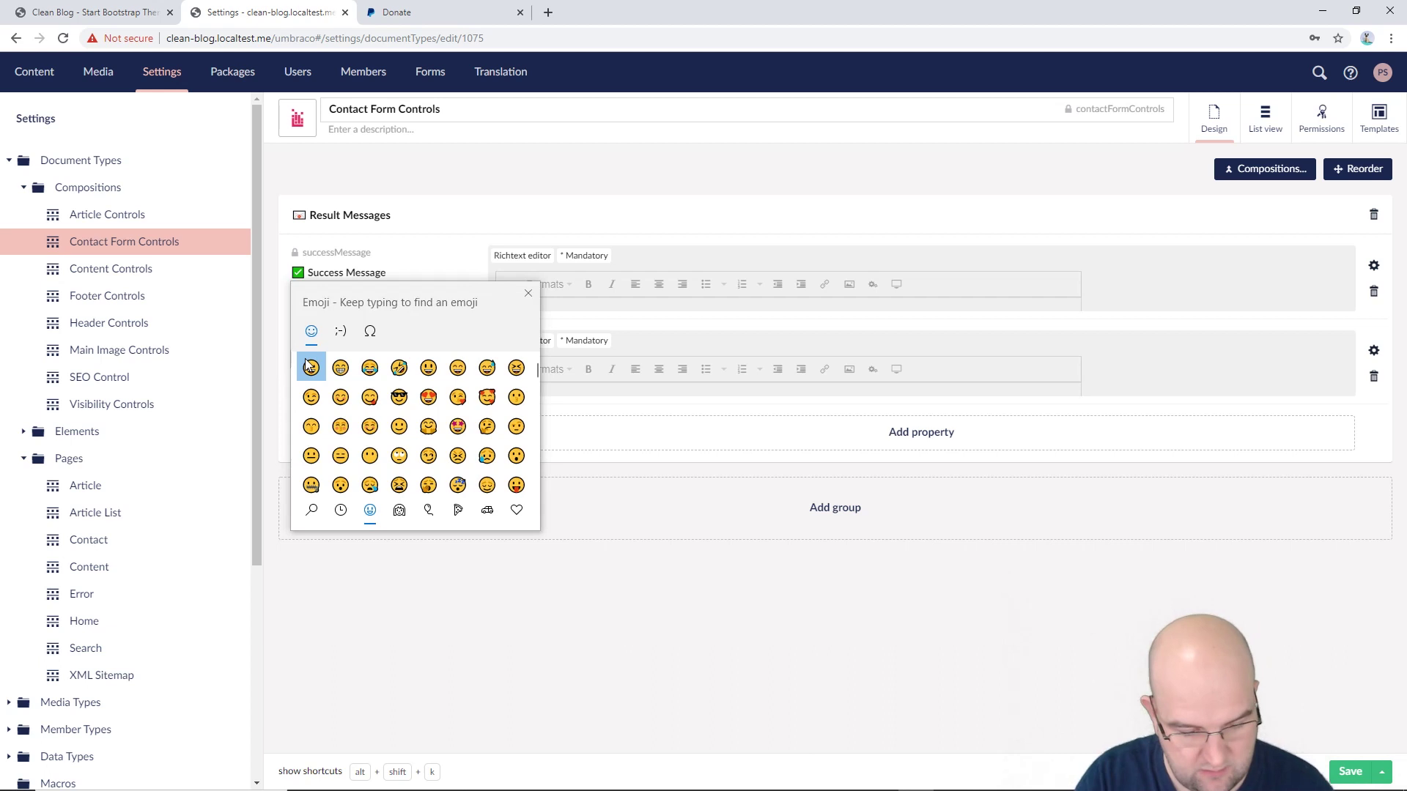
type("cross")
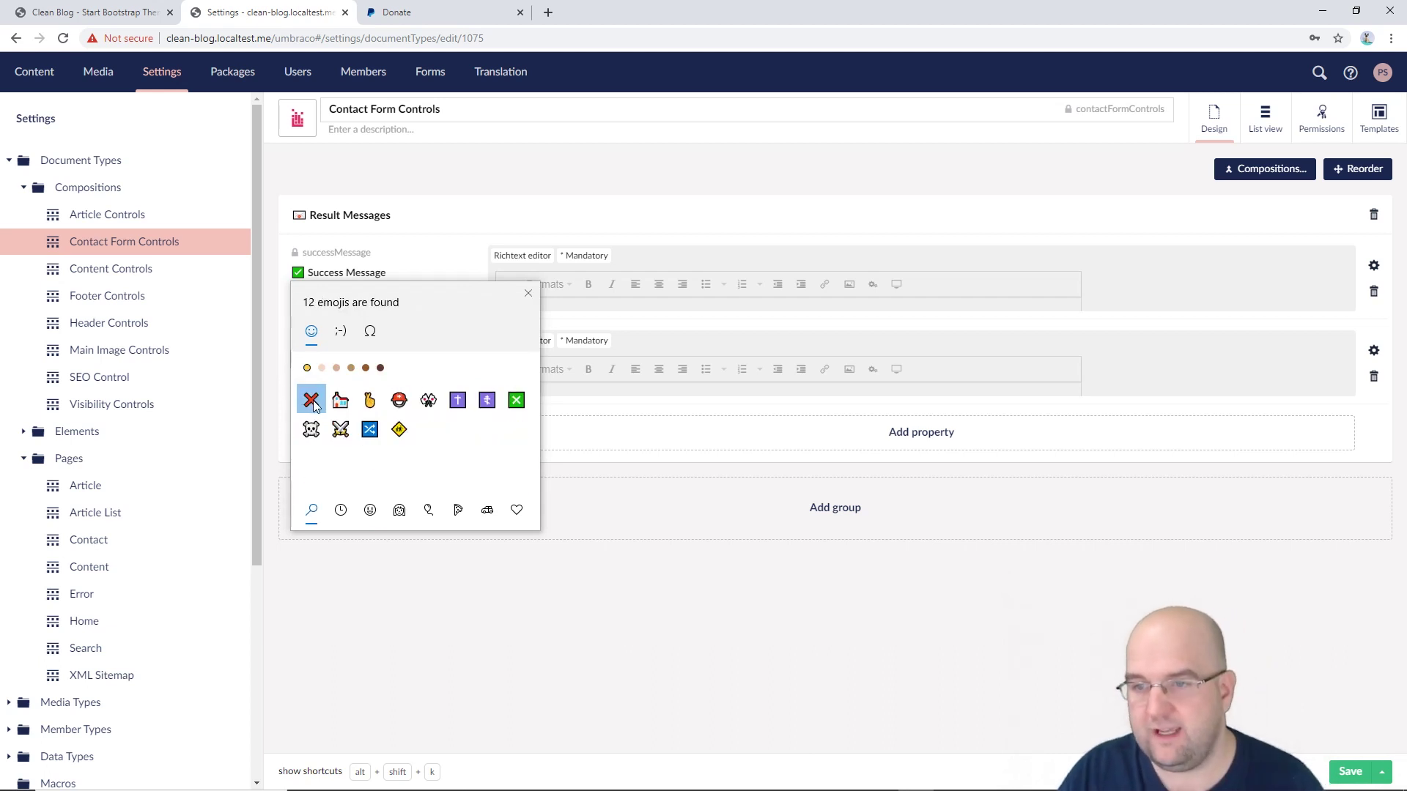
left_click(313, 404)
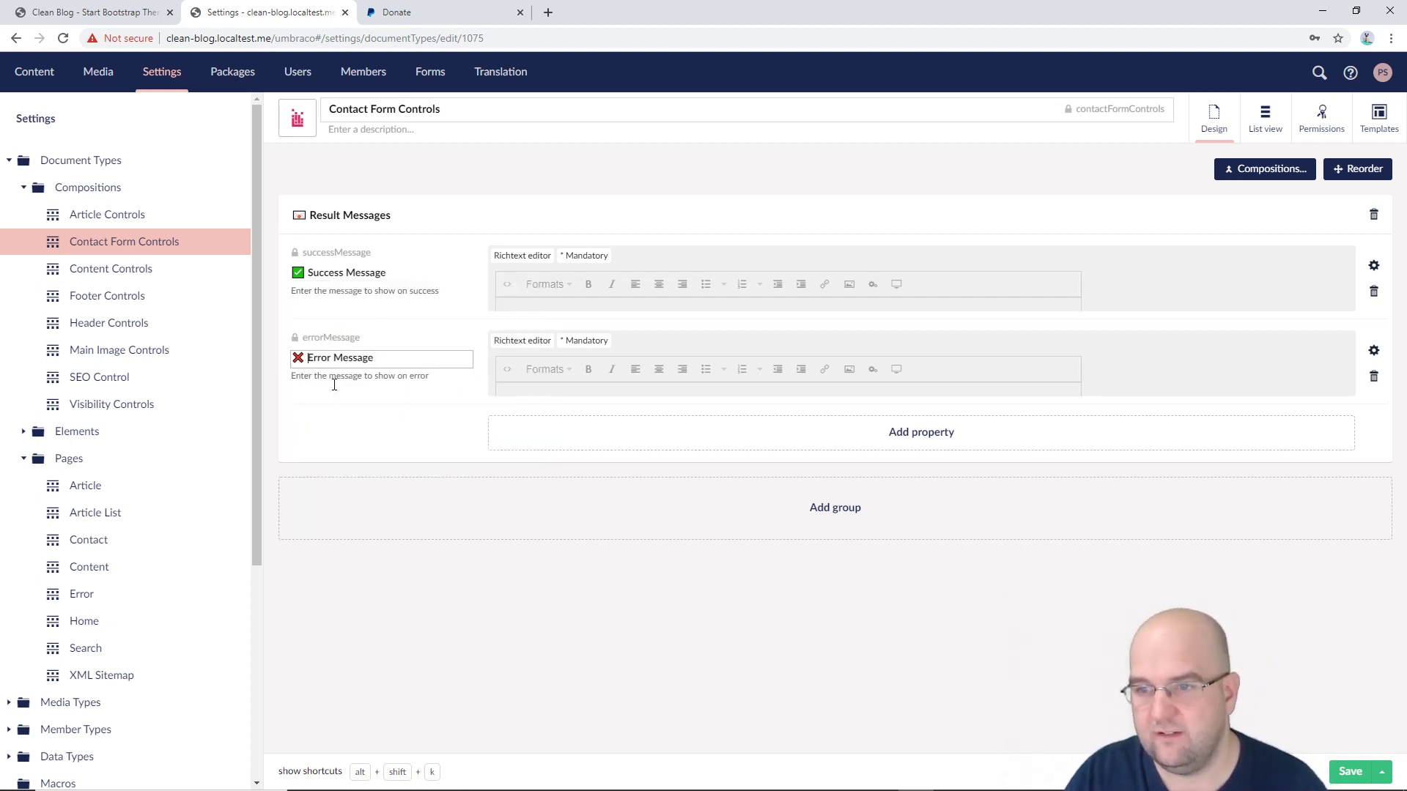
left_click(1359, 773)
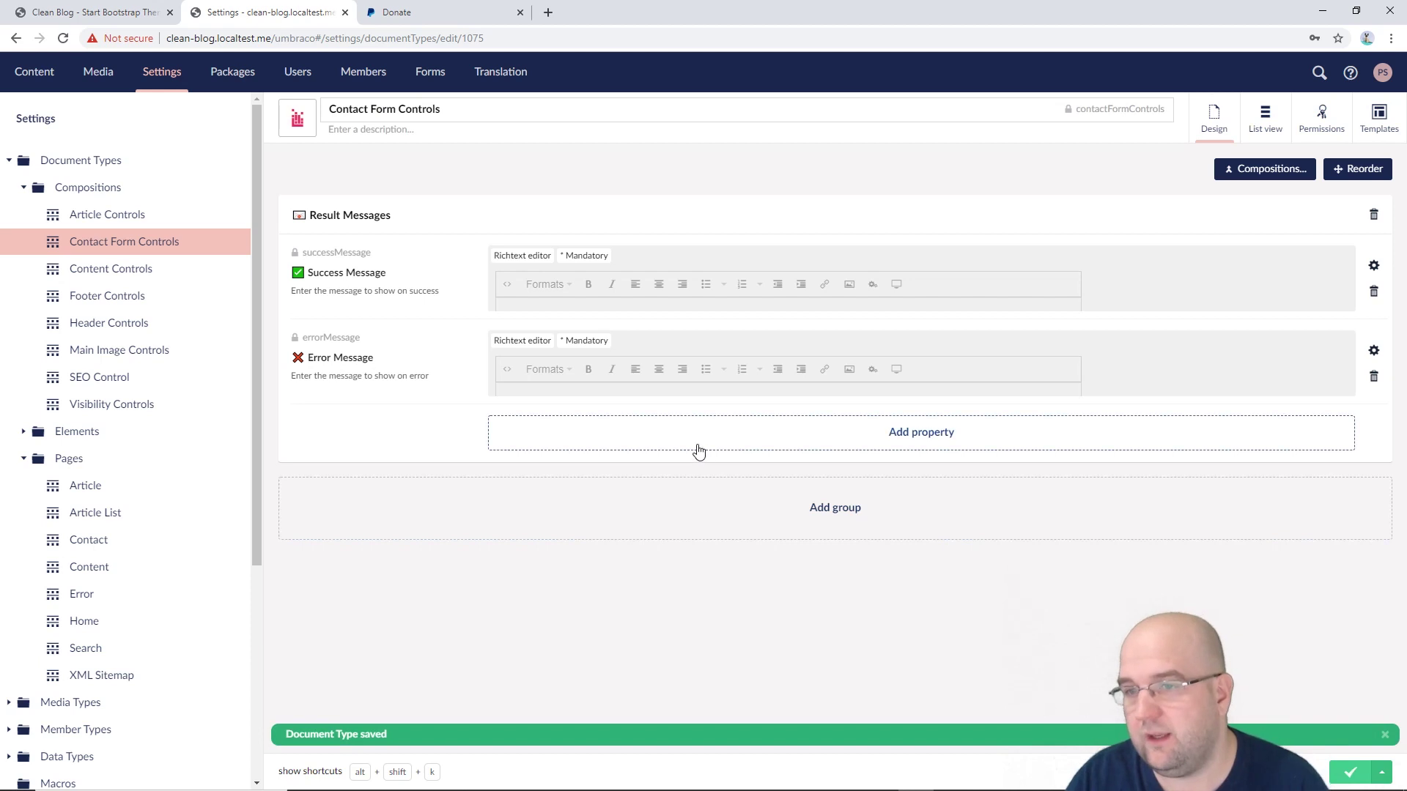
left_click(143, 270)
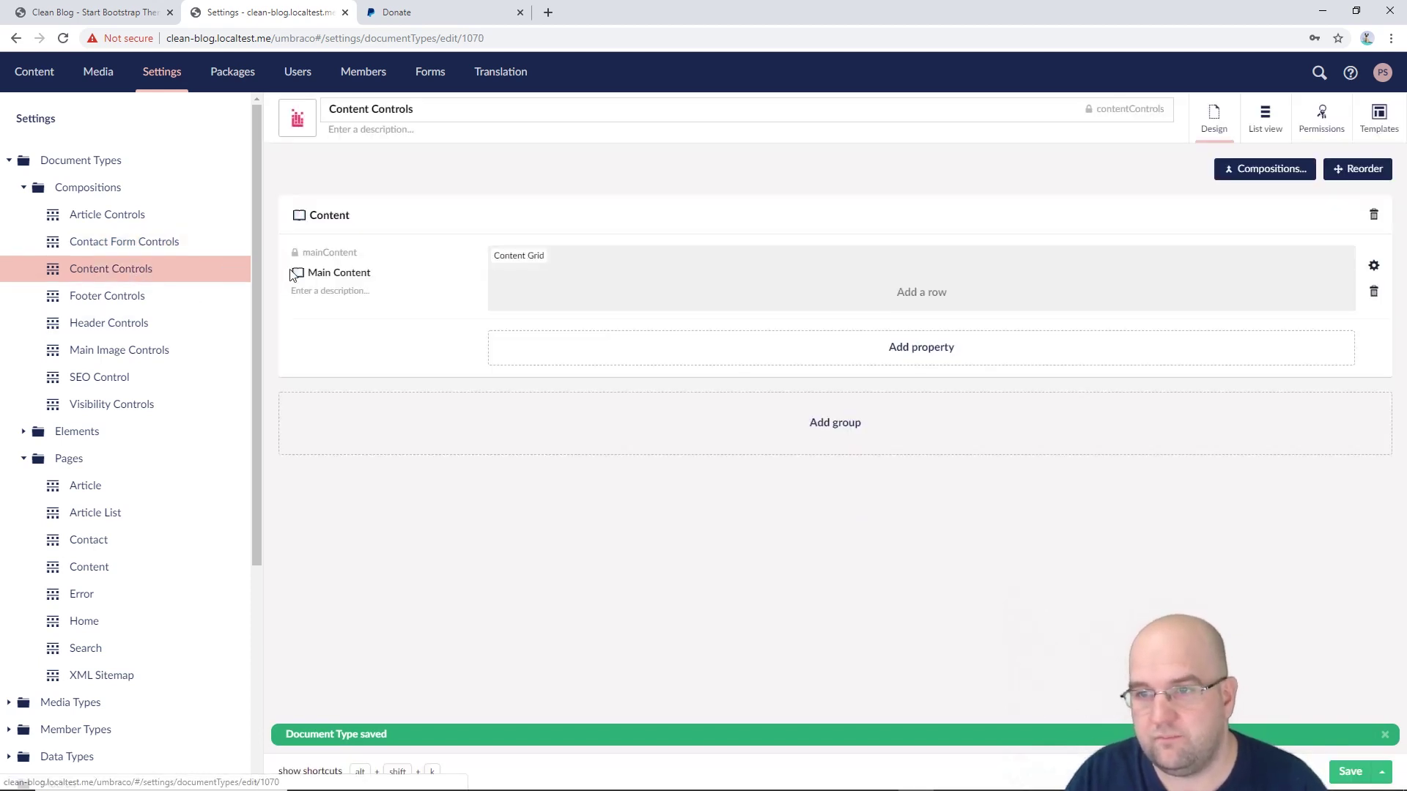
- Open Footer Controls and put a foot emoji before the Footer group name
left_click(104, 295)
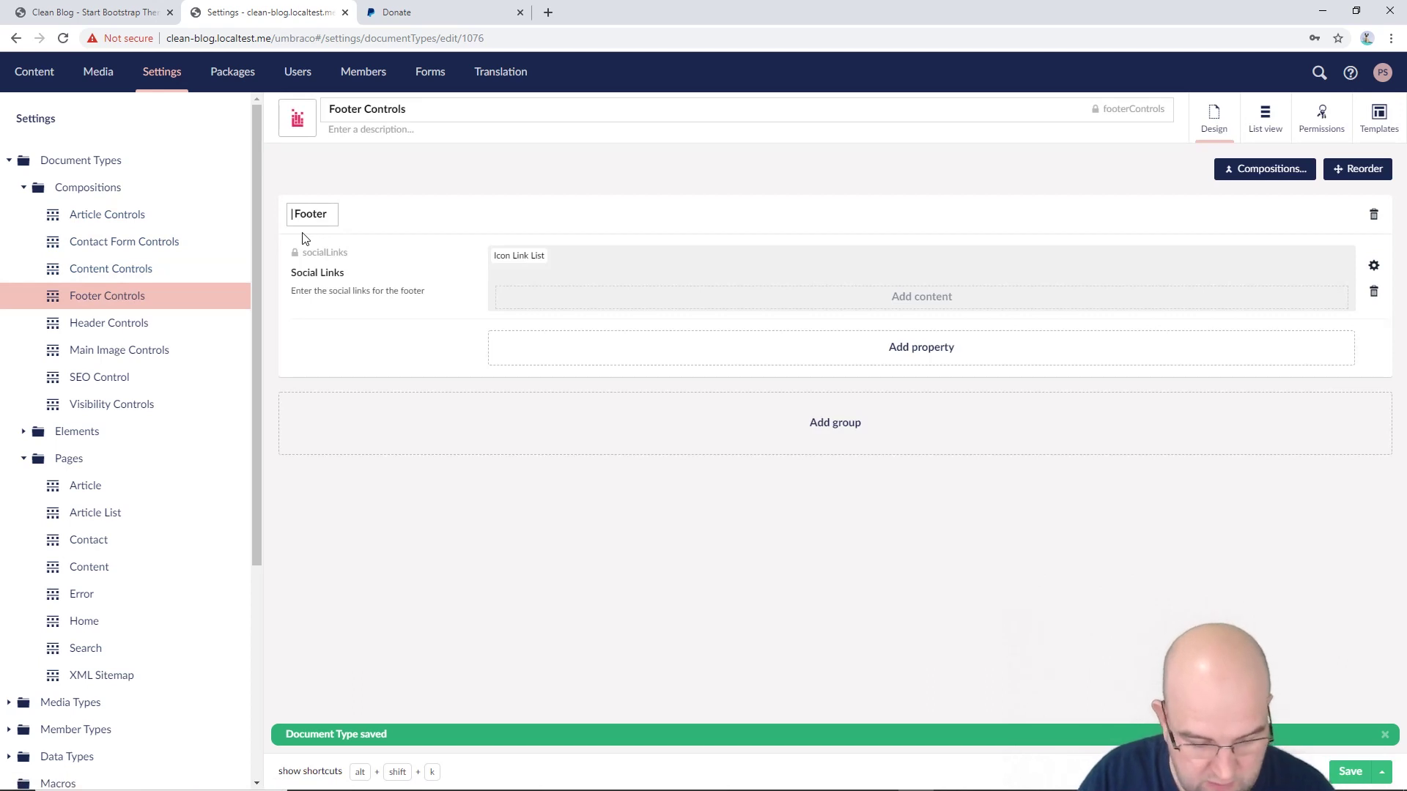
key("super+period")
type("foot")
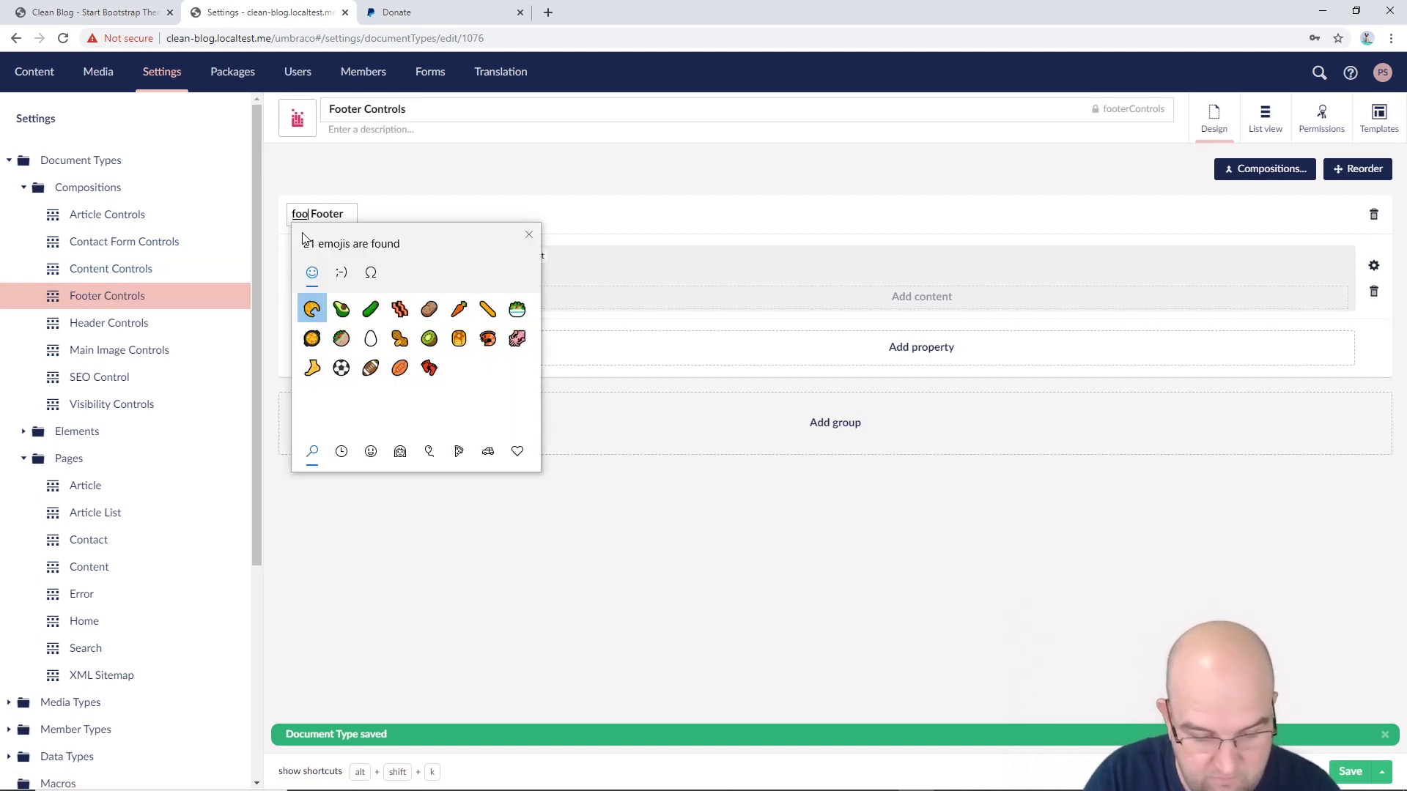
left_click(313, 311)
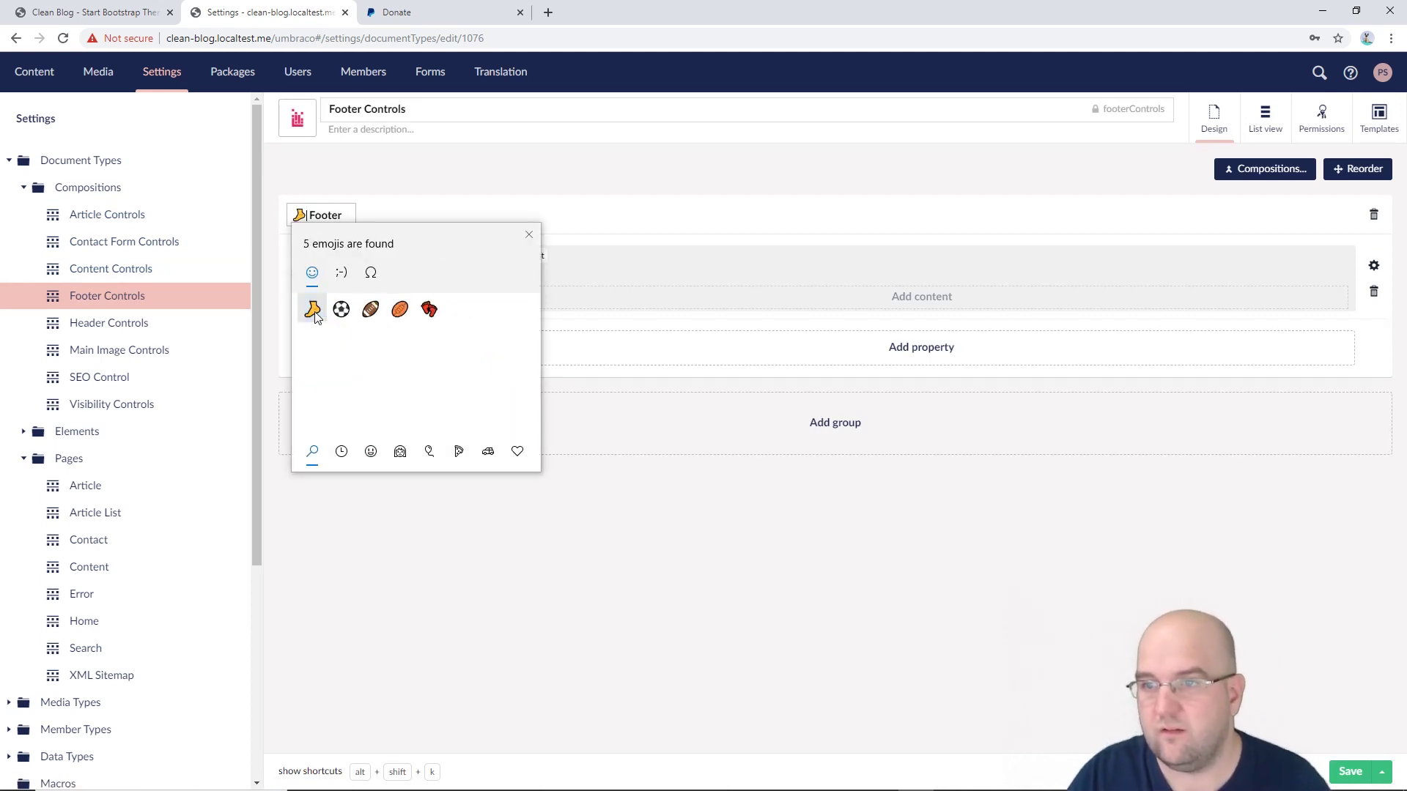
left_click(531, 236)
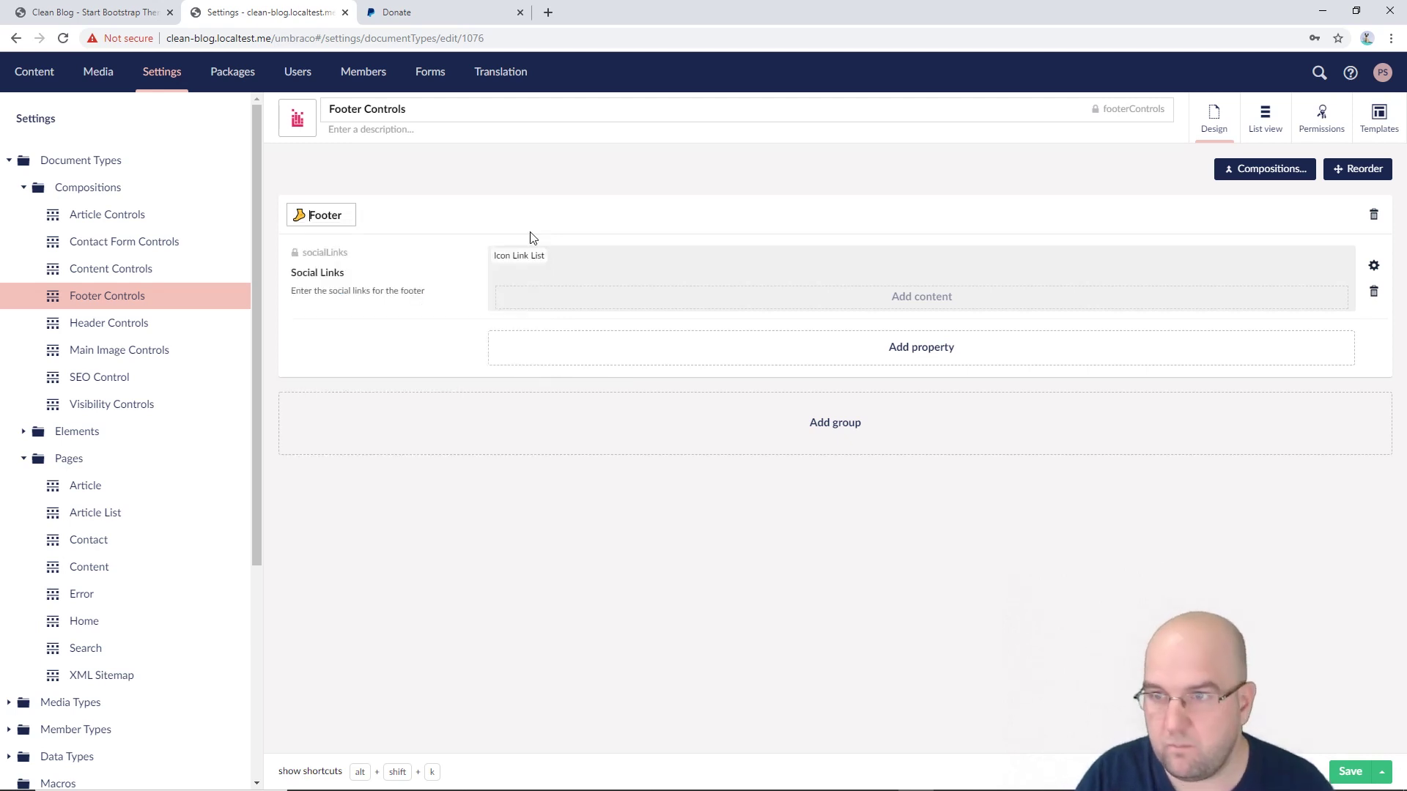
- Put a link emoji before Social Links and save Footer Controls
left_click(306, 276)
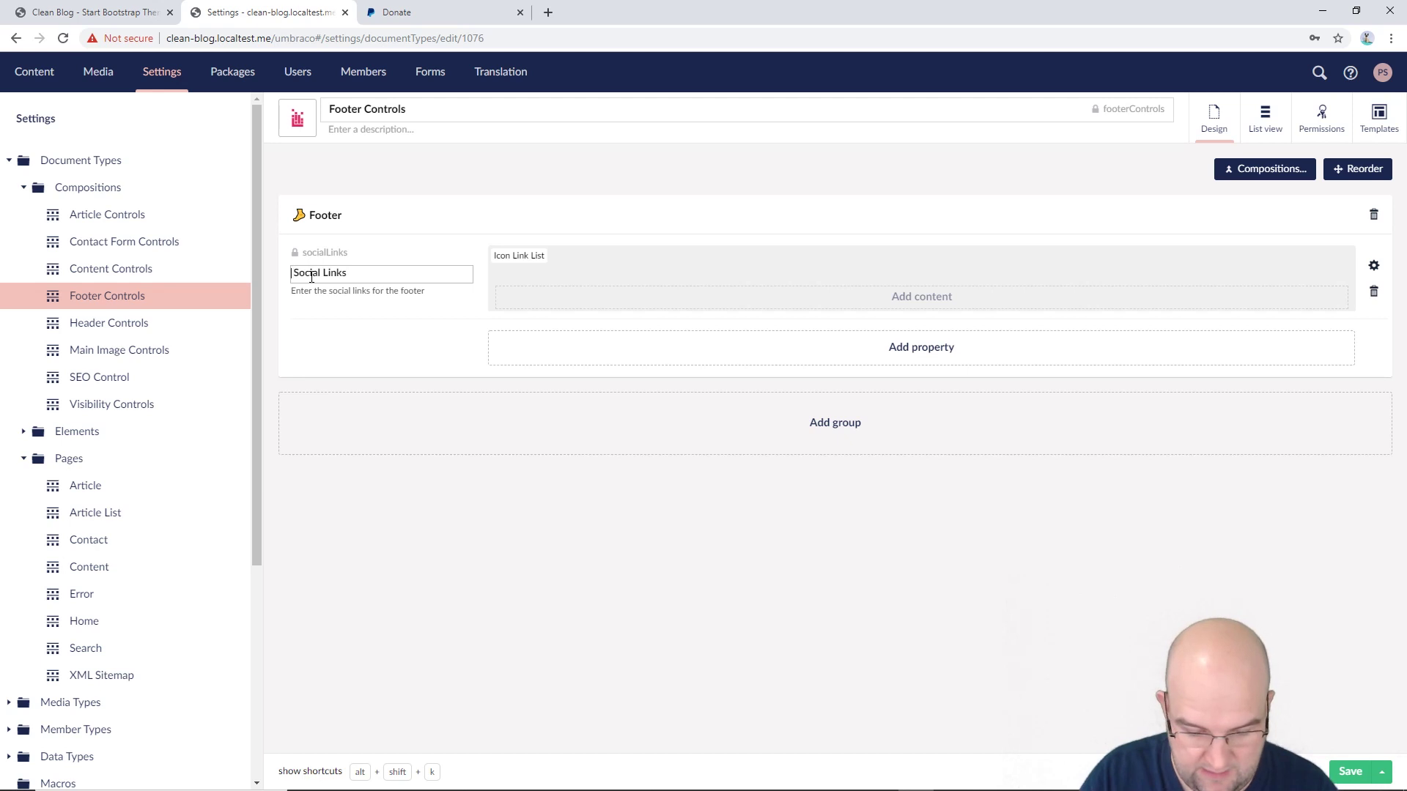
key("super+period")
type("link")
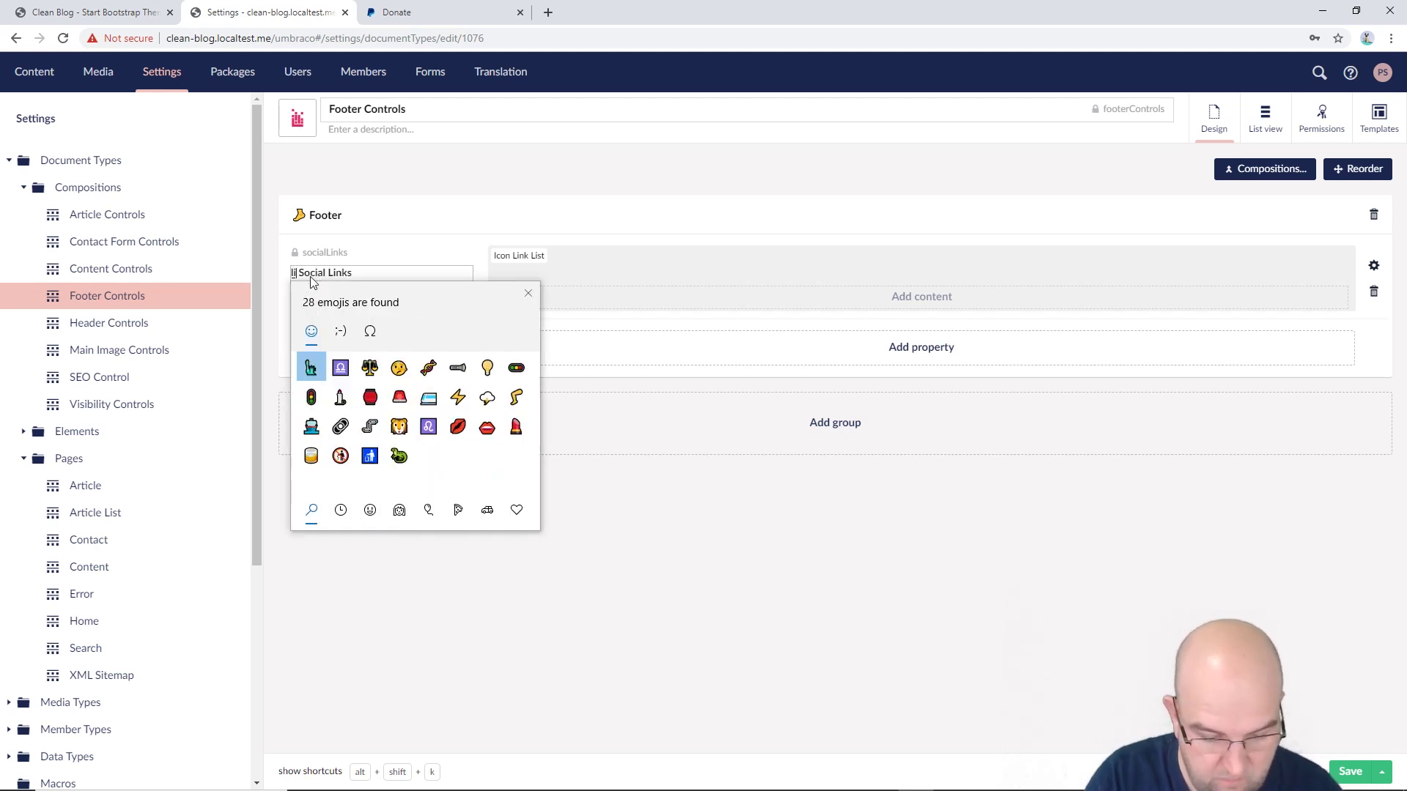
left_click(311, 368)
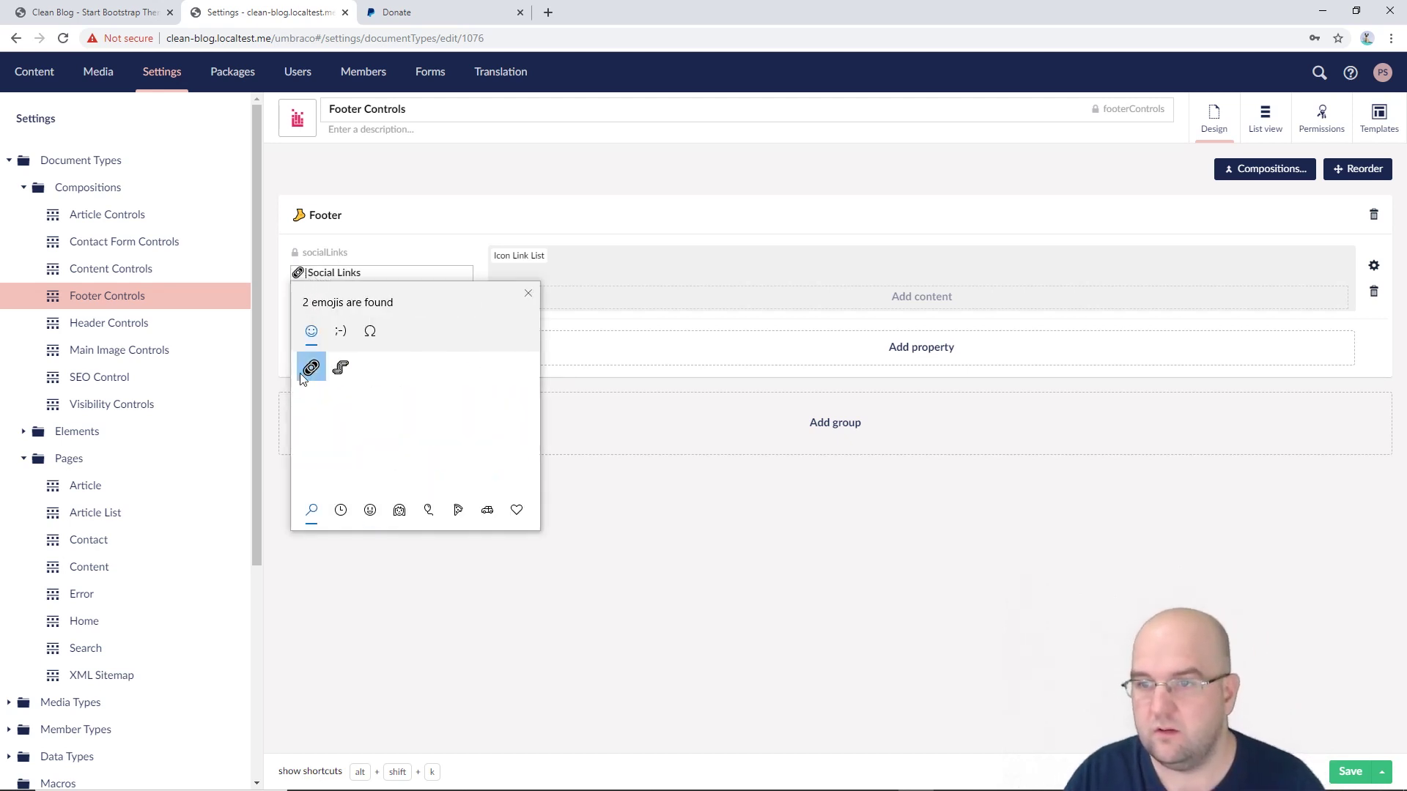
left_click(528, 299)
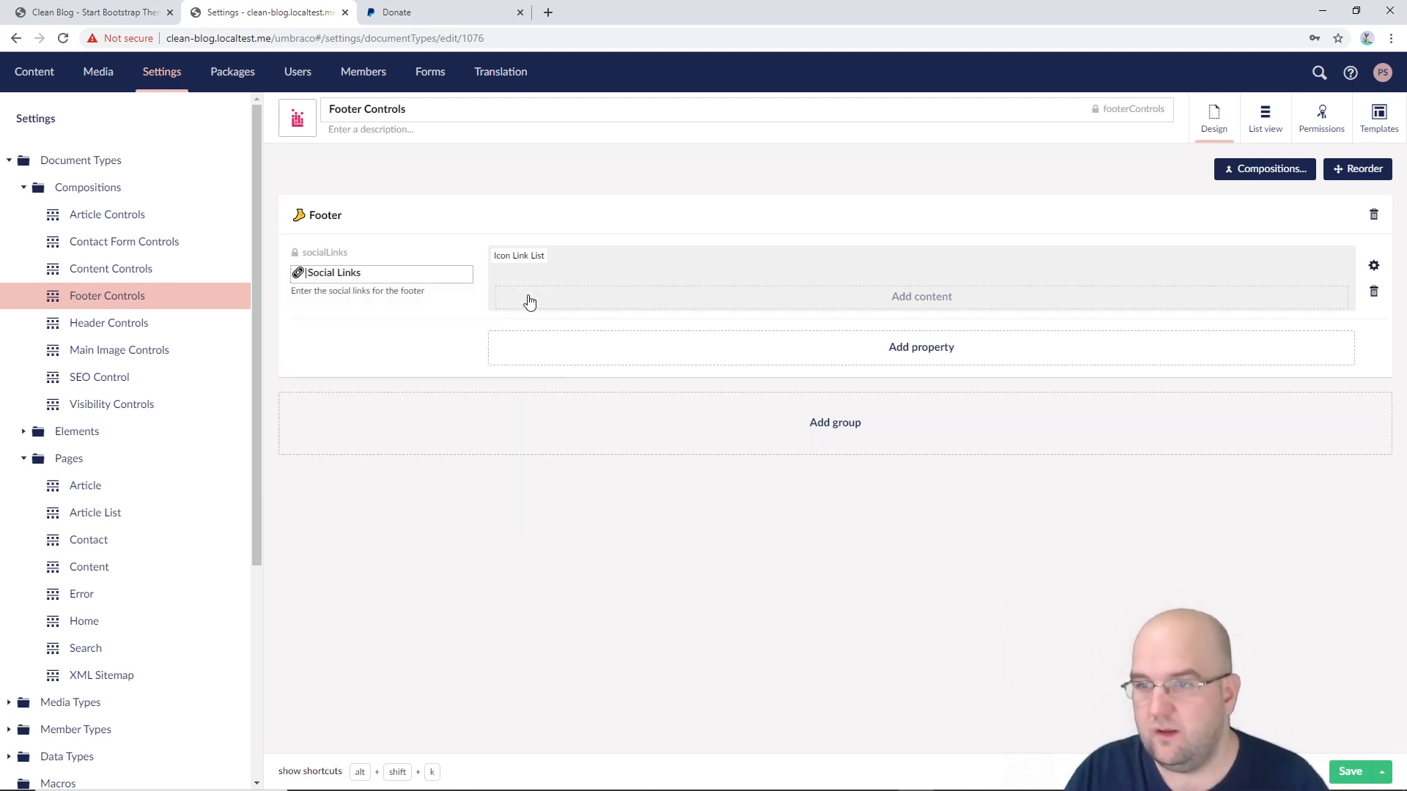
left_click(1350, 771)
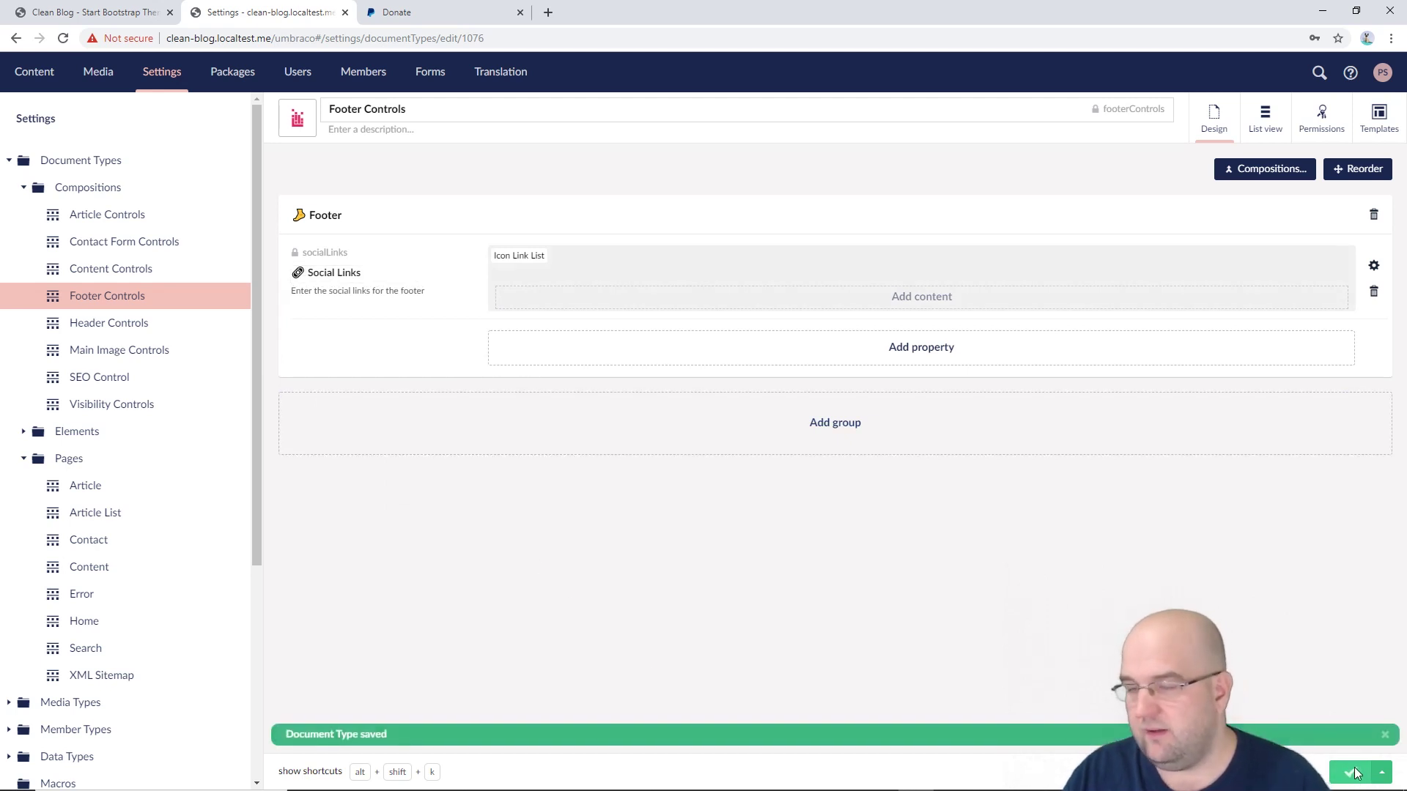
left_click(136, 337)
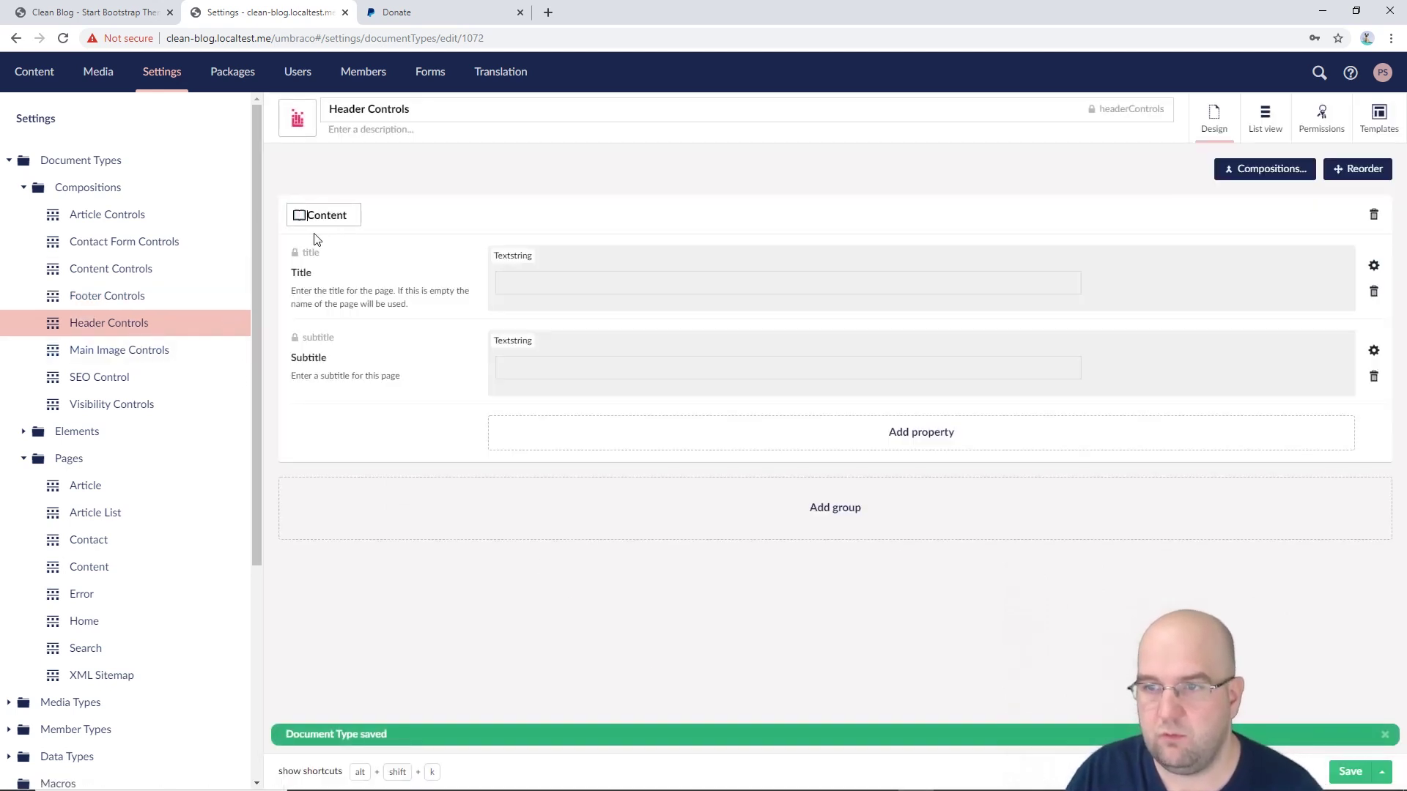
- Put the keycap 1 emoji from the symbols category before the Title label
left_click(296, 273)
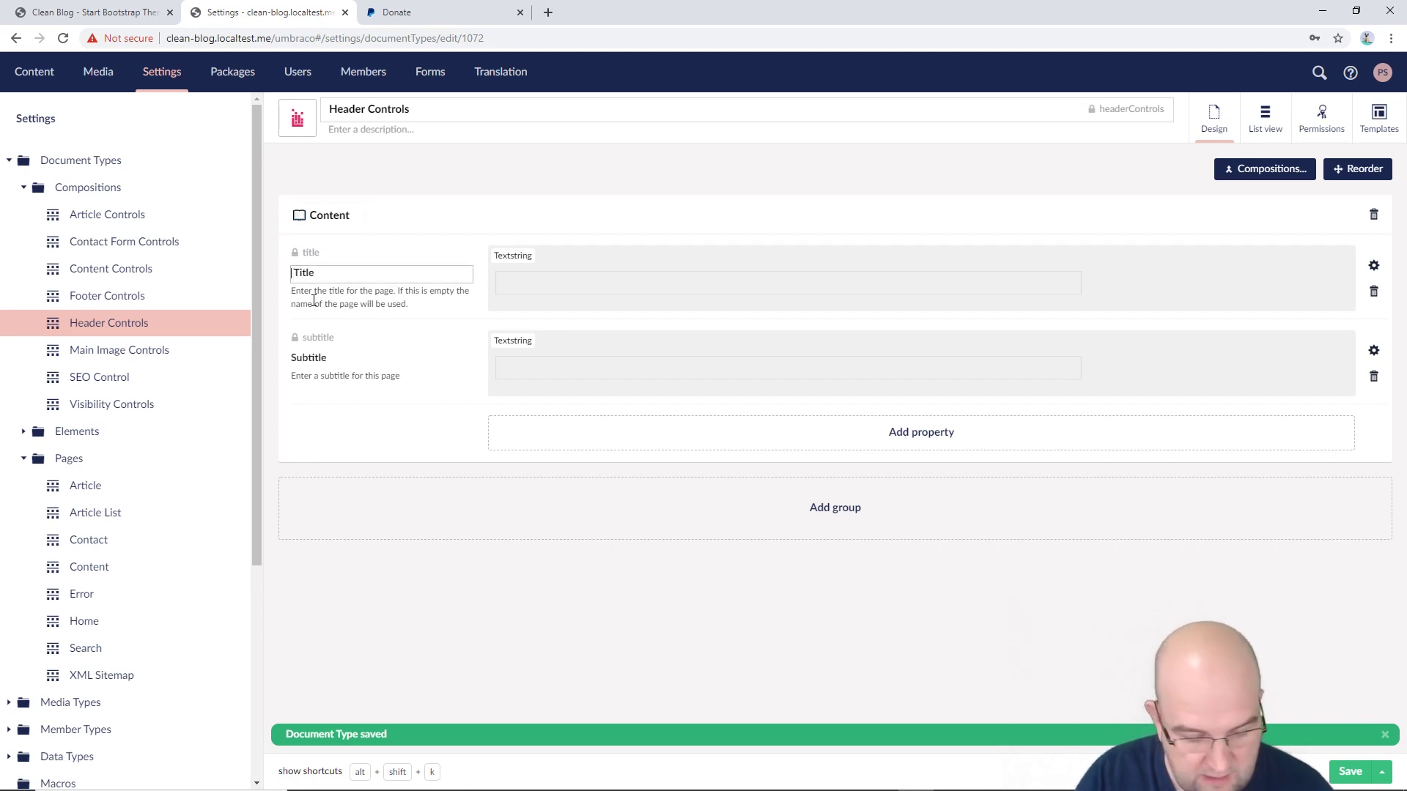
key("super+period")
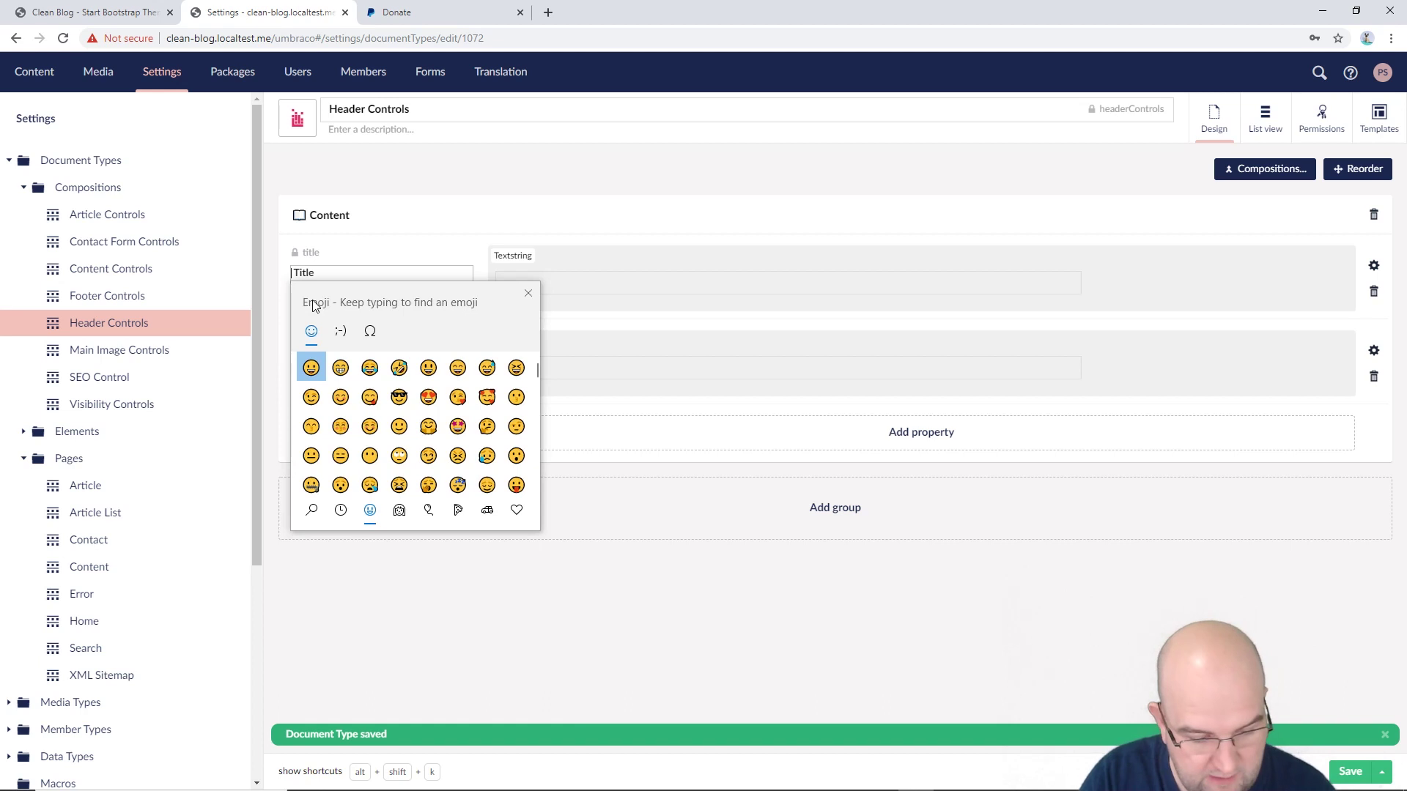
type("1")
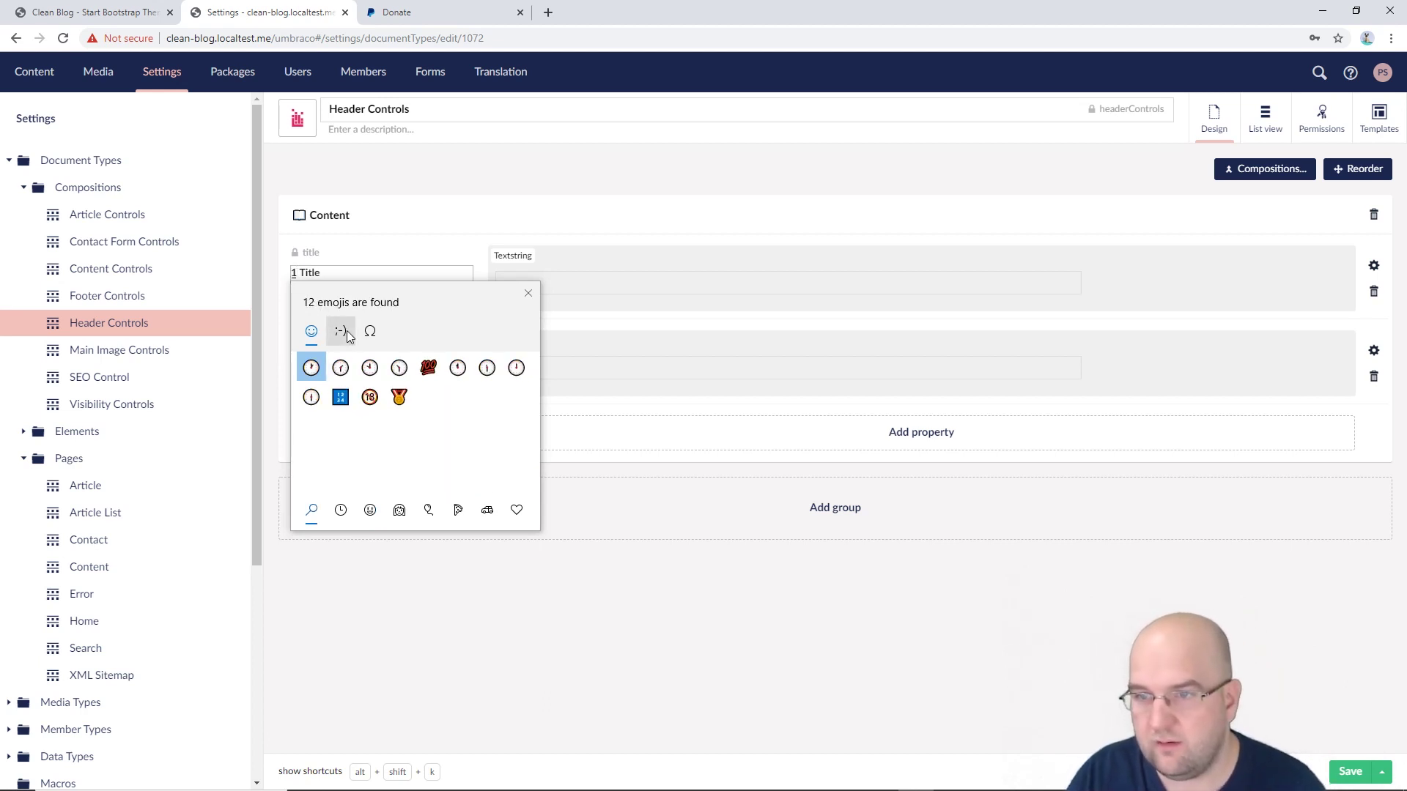
key("BackSpace")
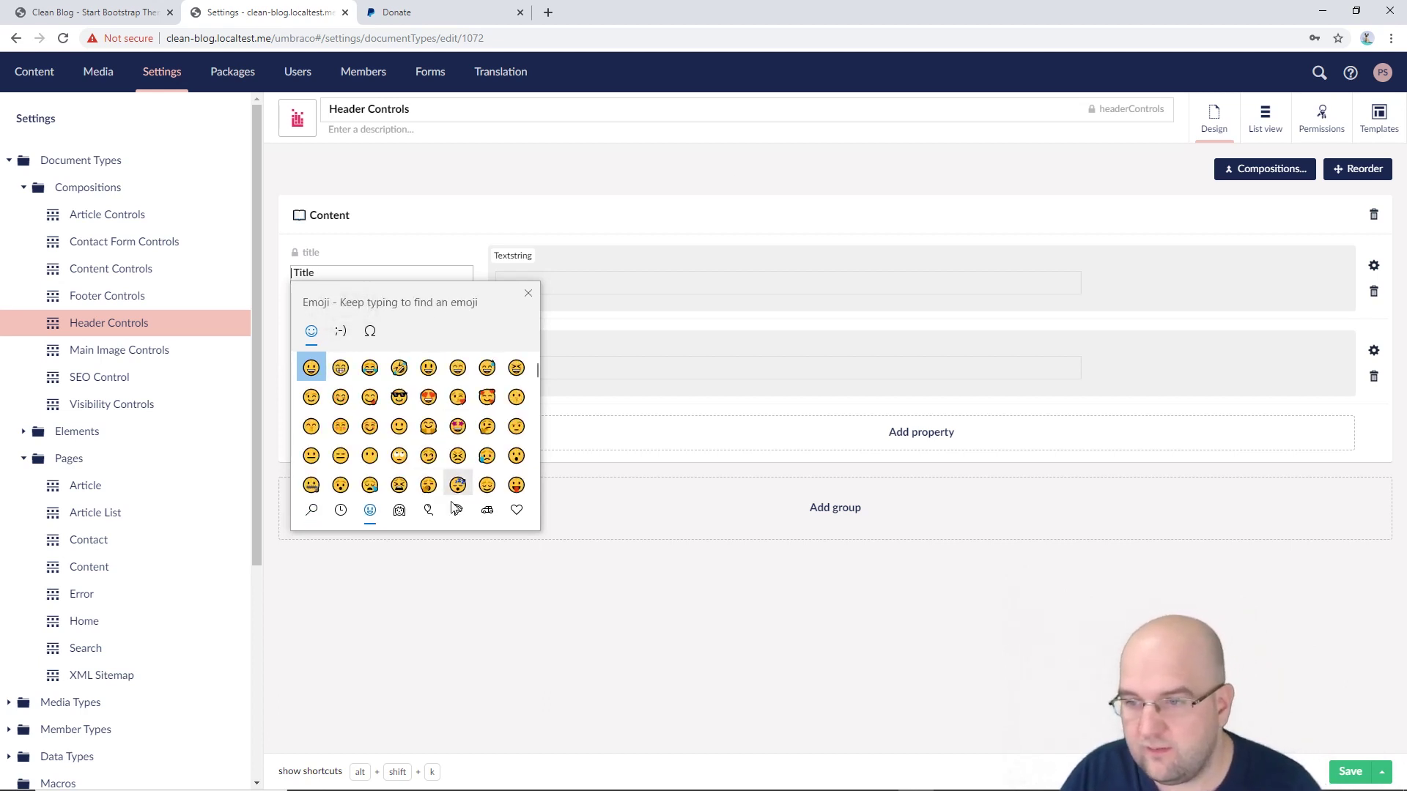
left_click(458, 510)
left_click(487, 510)
scroll(473, 451, "down", 5)
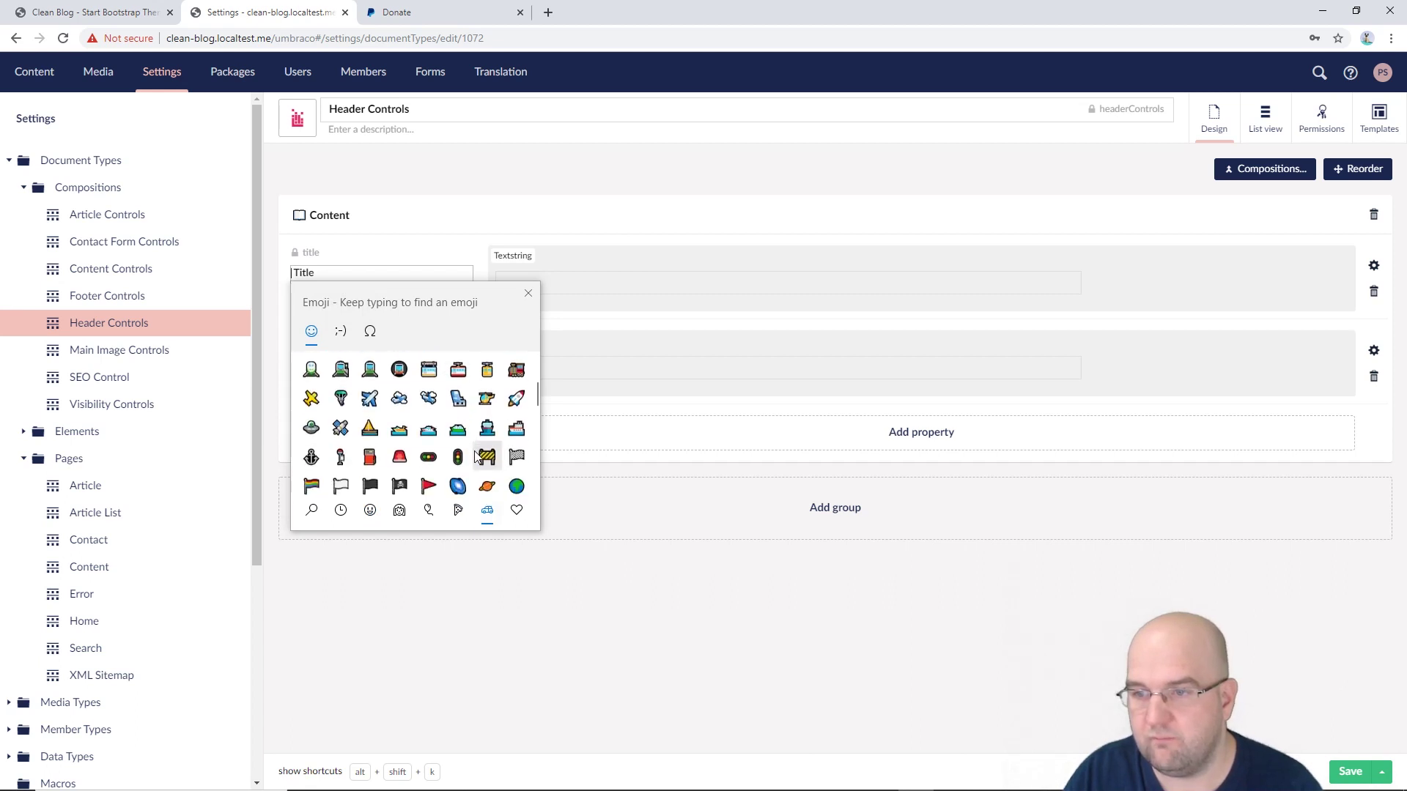
scroll(483, 460, "down", 10)
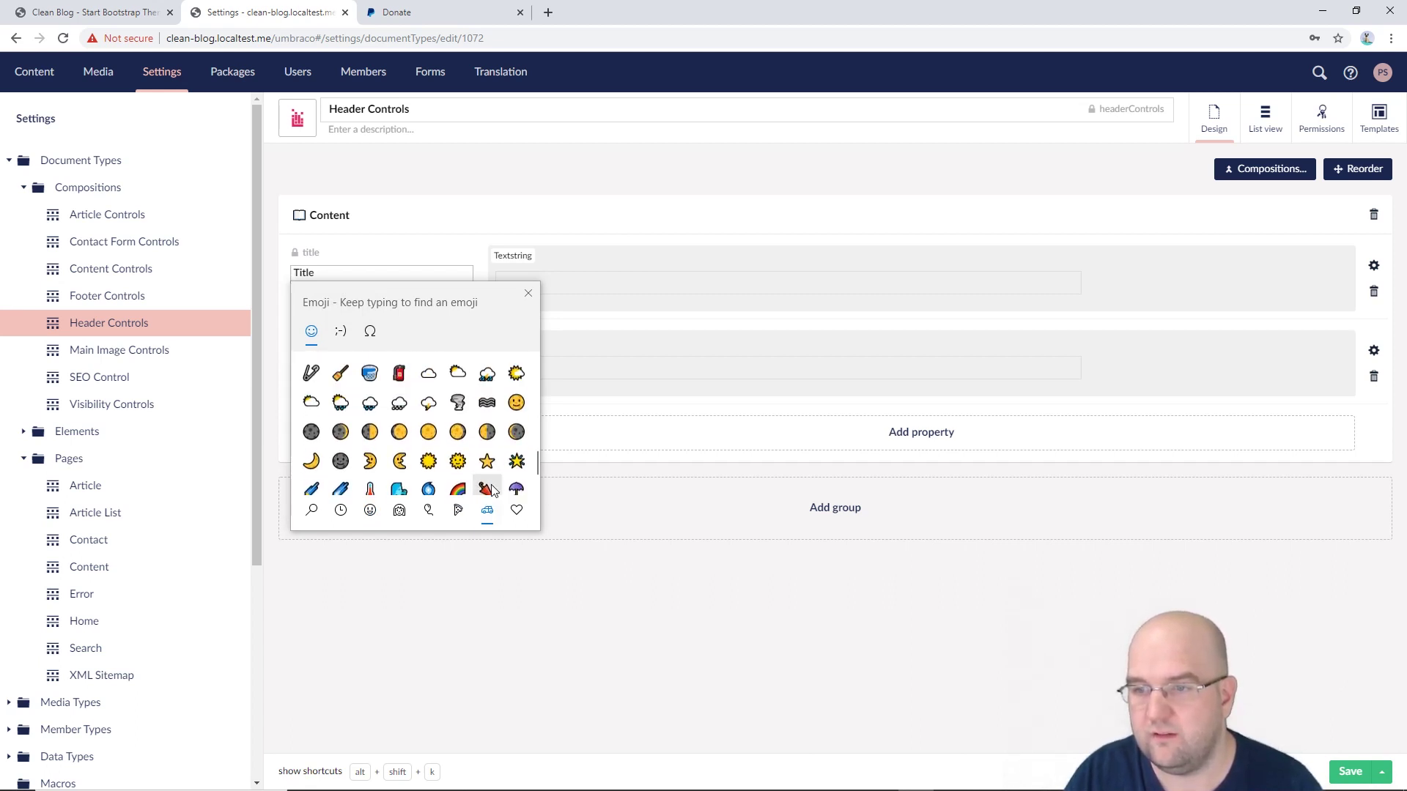
scroll(488, 476, "up", 9)
scroll(487, 474, "down", 3)
left_click(516, 510)
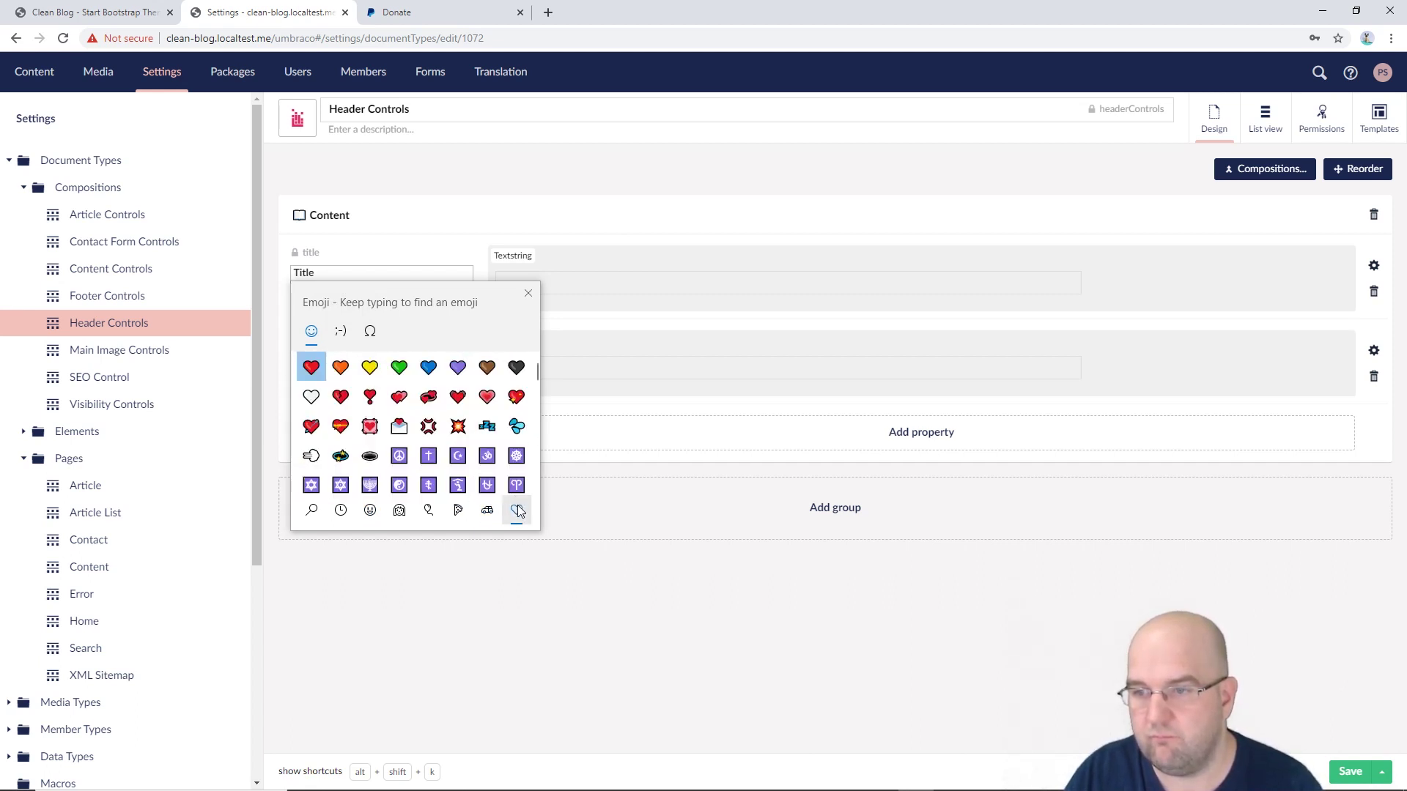
scroll(504, 480, "down", 12)
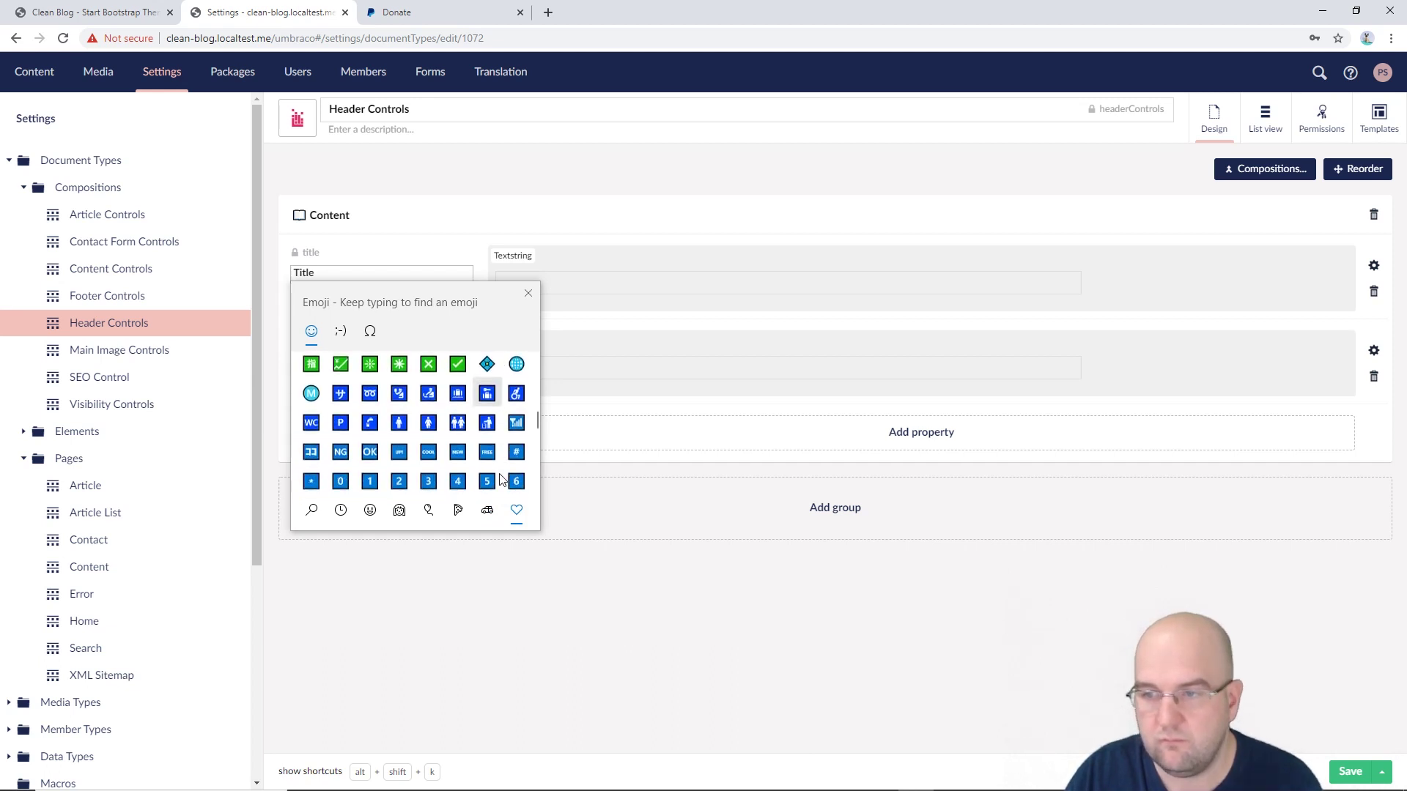
scroll(501, 475, "down", 2)
left_click(369, 376)
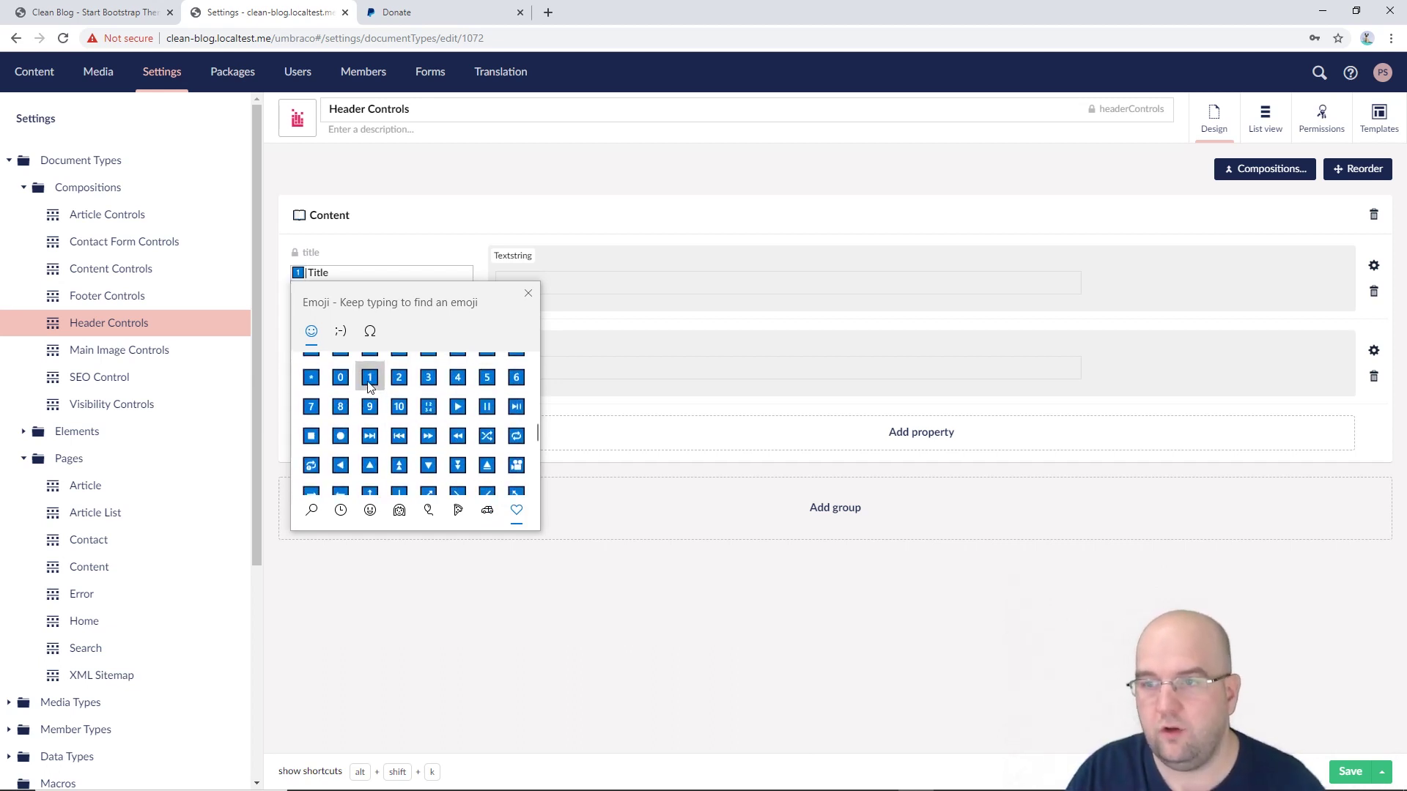
key("Escape")
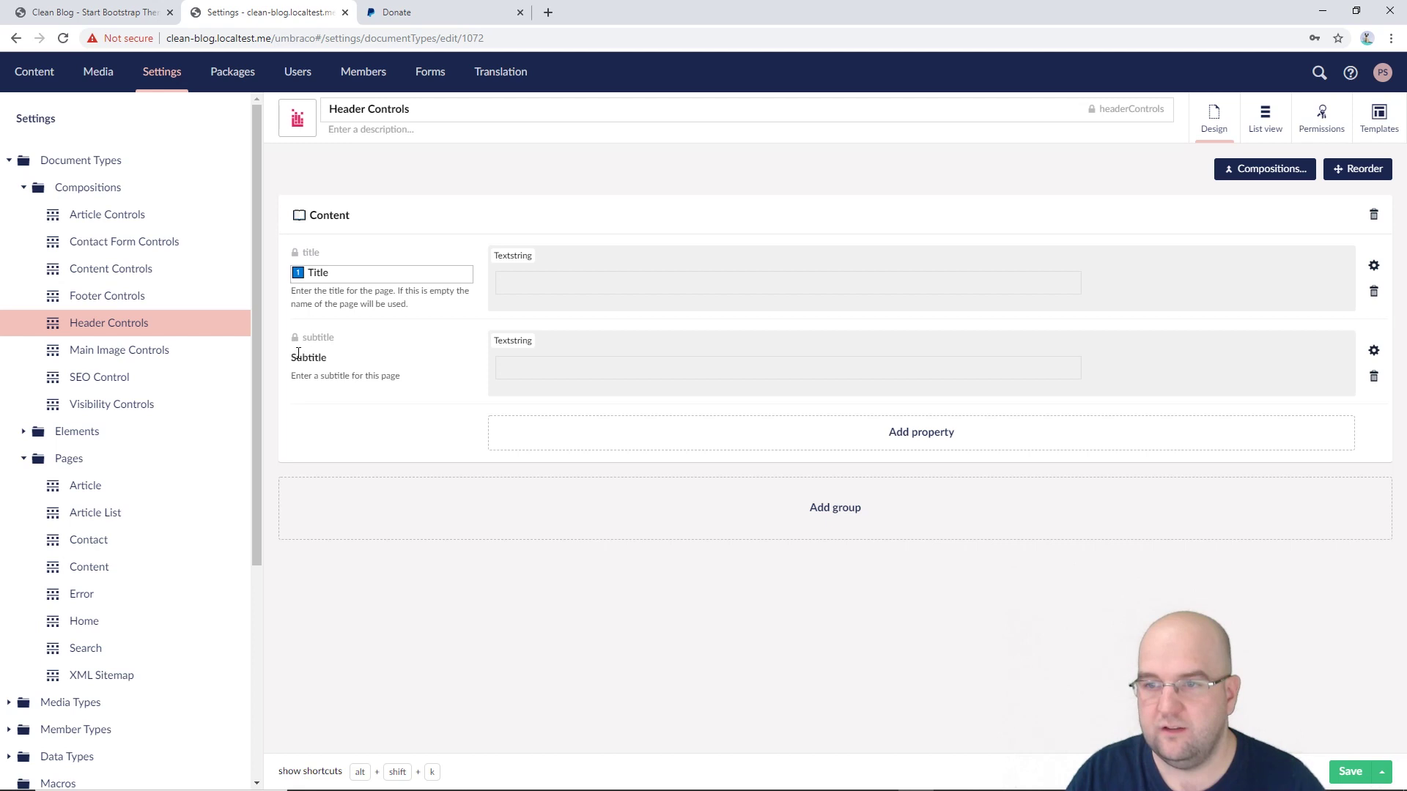
- Put the keycap 2 emoji before Subtitle and save Header Controls
left_click(299, 357)
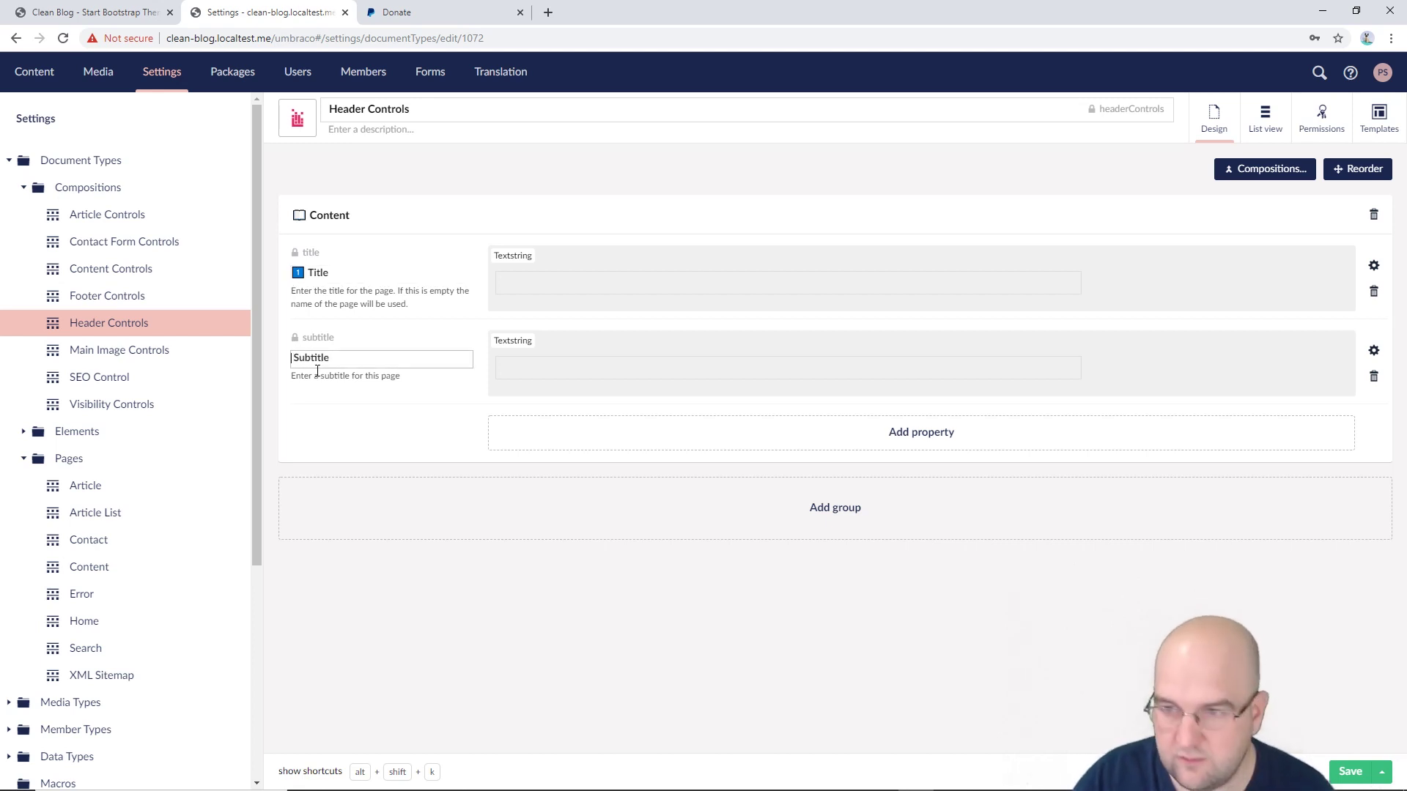
key("super+period")
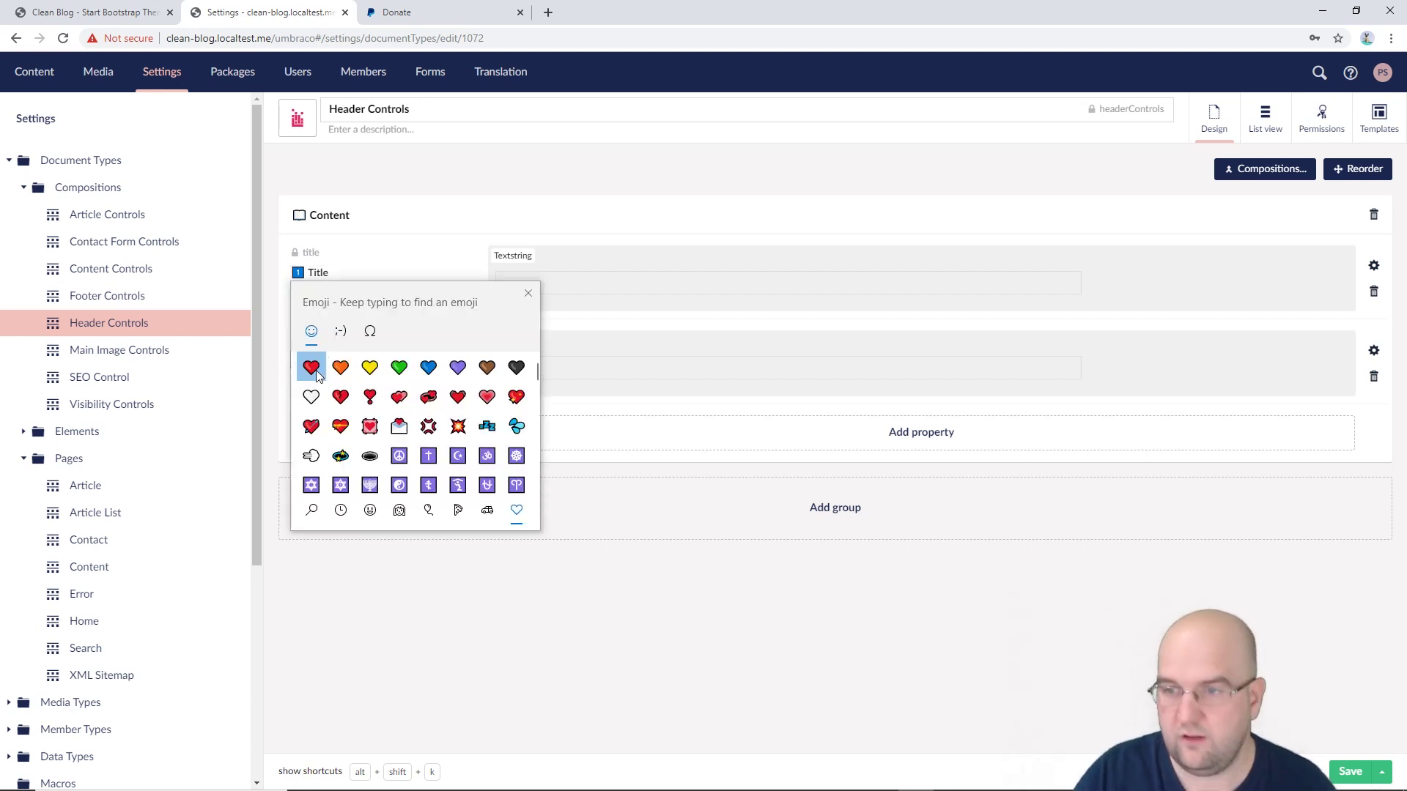
scroll(473, 392, "down", 5)
scroll(473, 396, "down", 3)
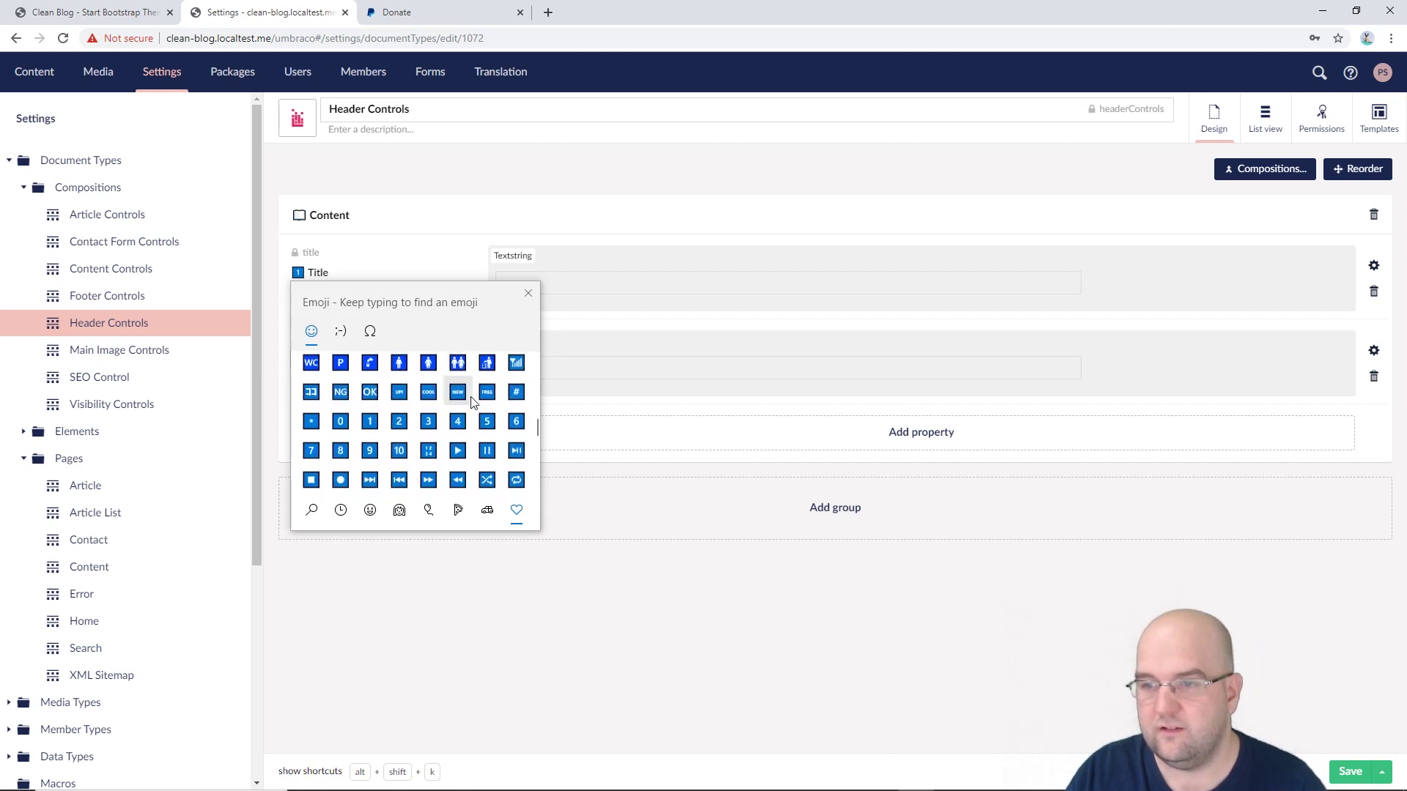
key("Escape")
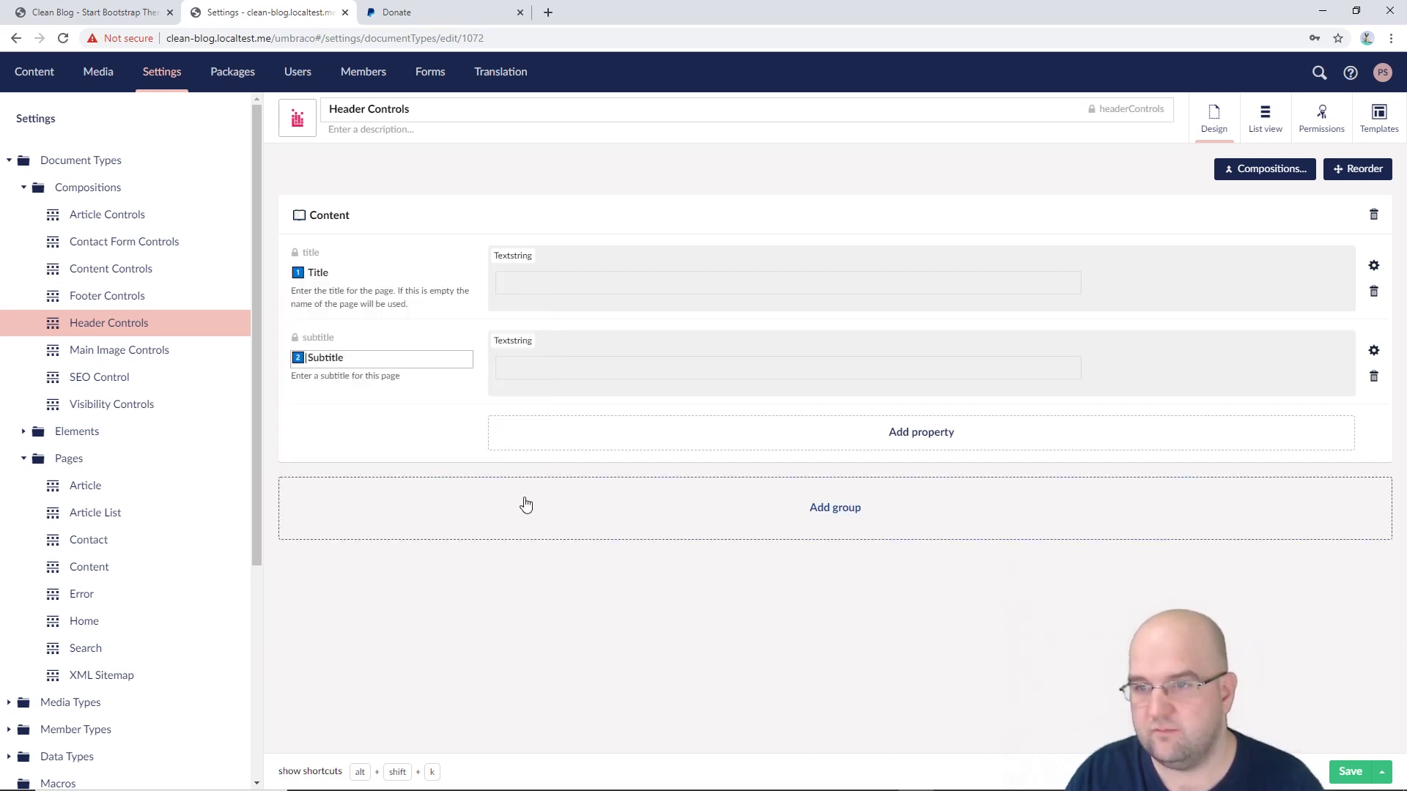
left_click(1354, 775)
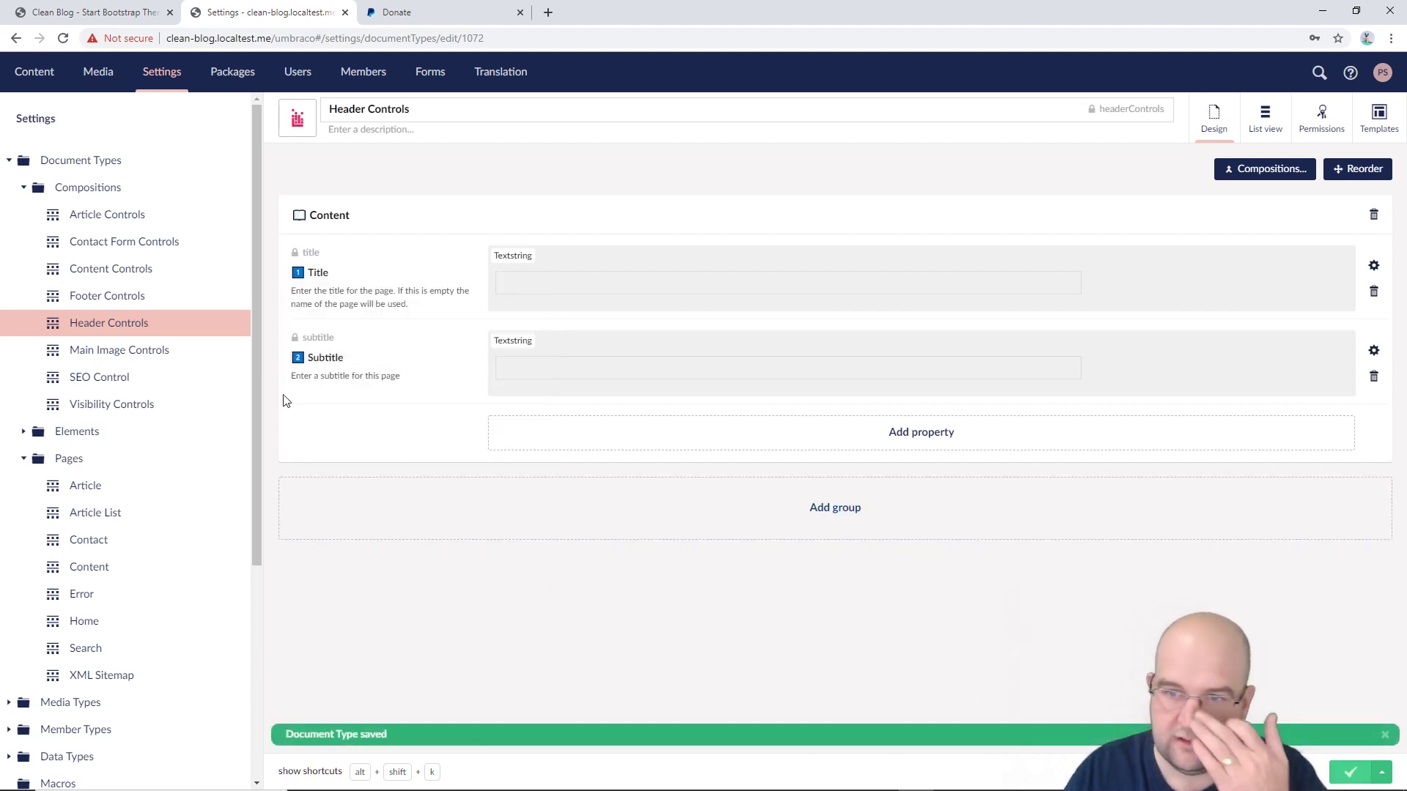
- Put a camera emoji before the Main Image property name in Main Image Controls
left_click(126, 352)
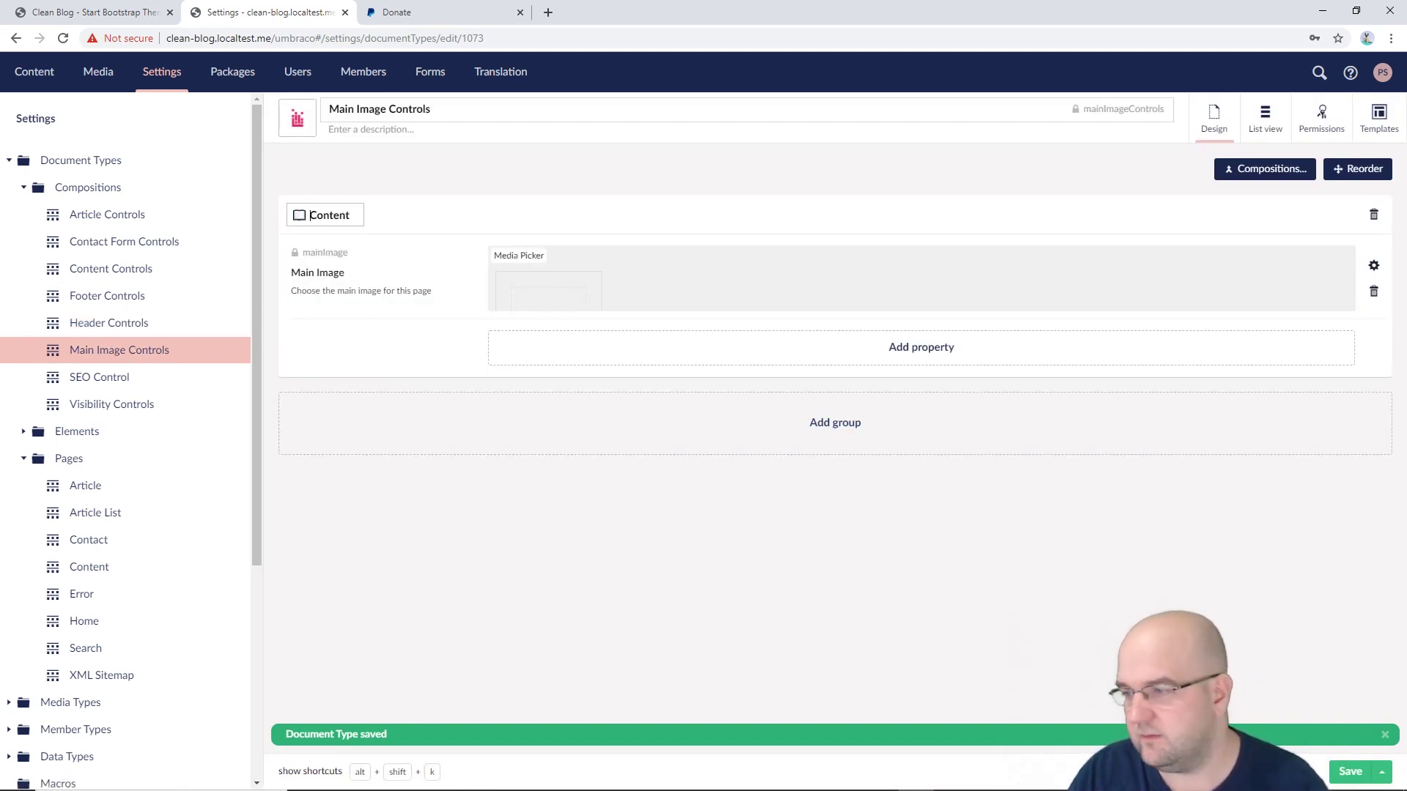
left_click(290, 273)
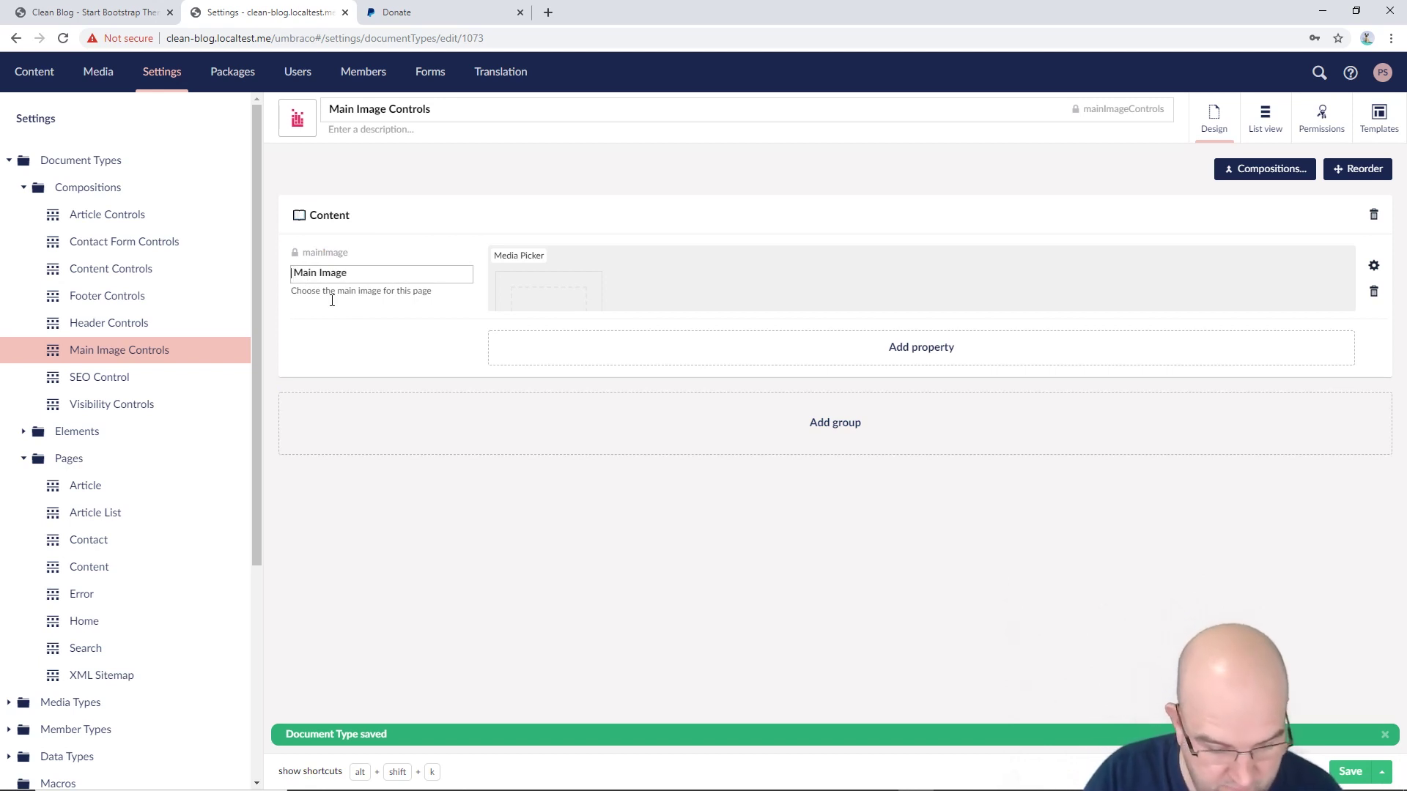
key("super+period")
type("came")
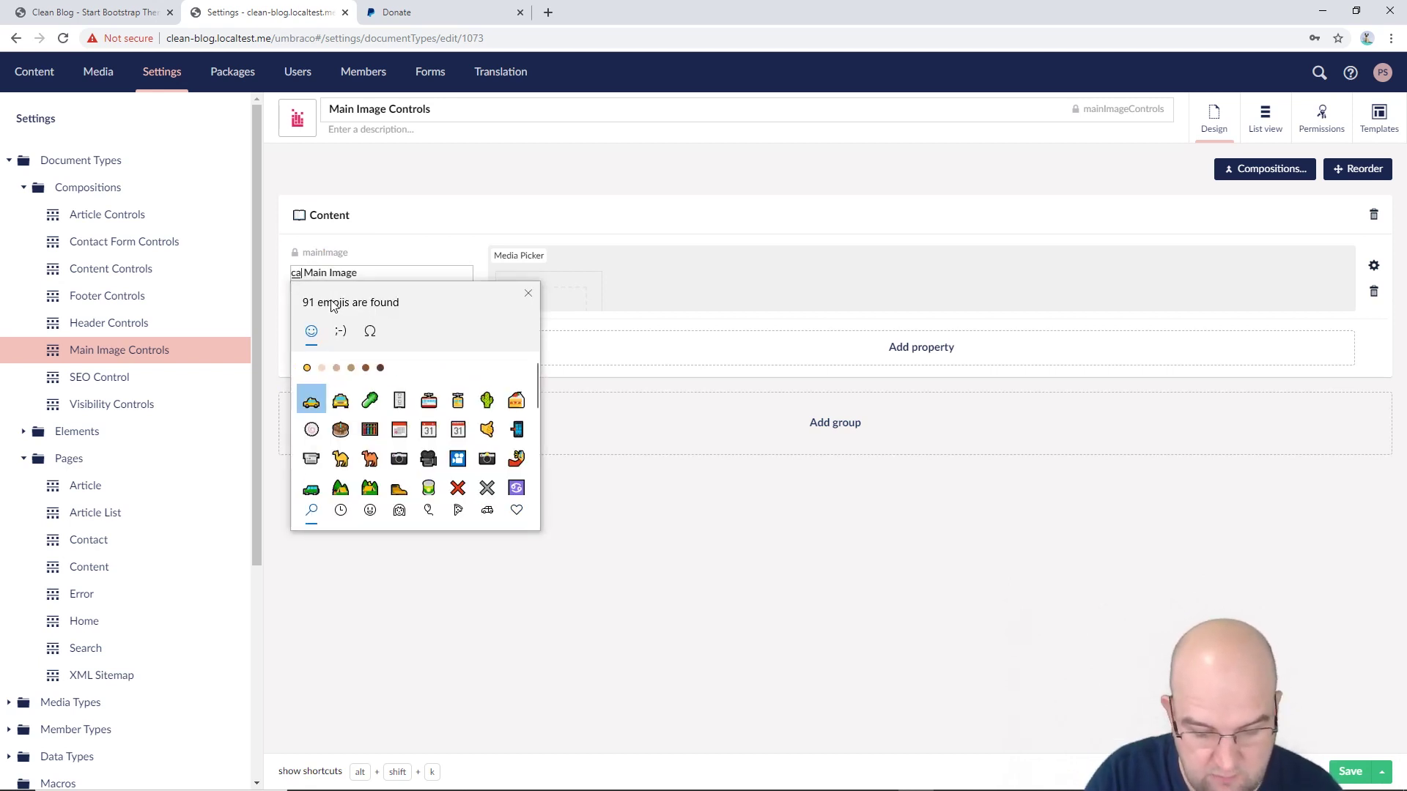
left_click(369, 399)
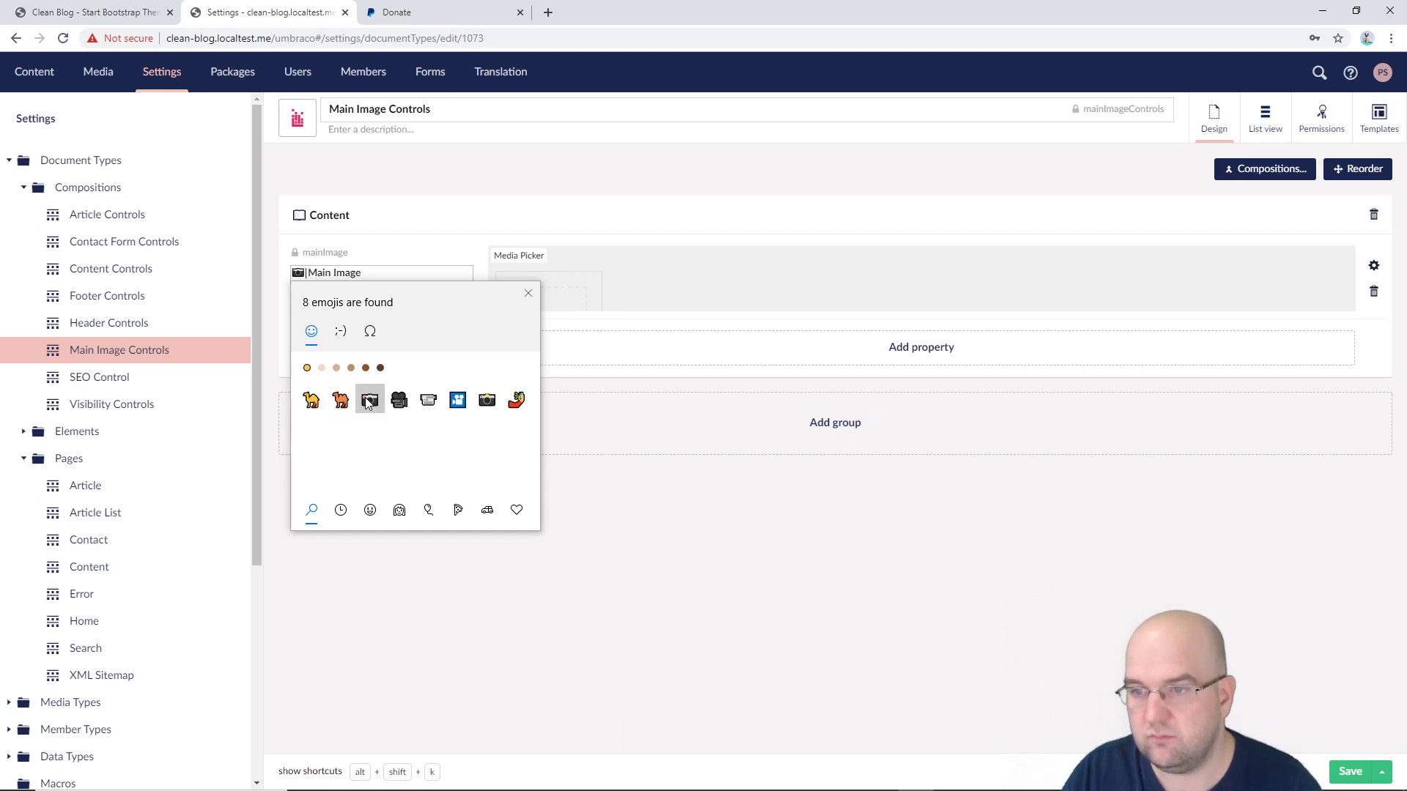
left_click(527, 294)
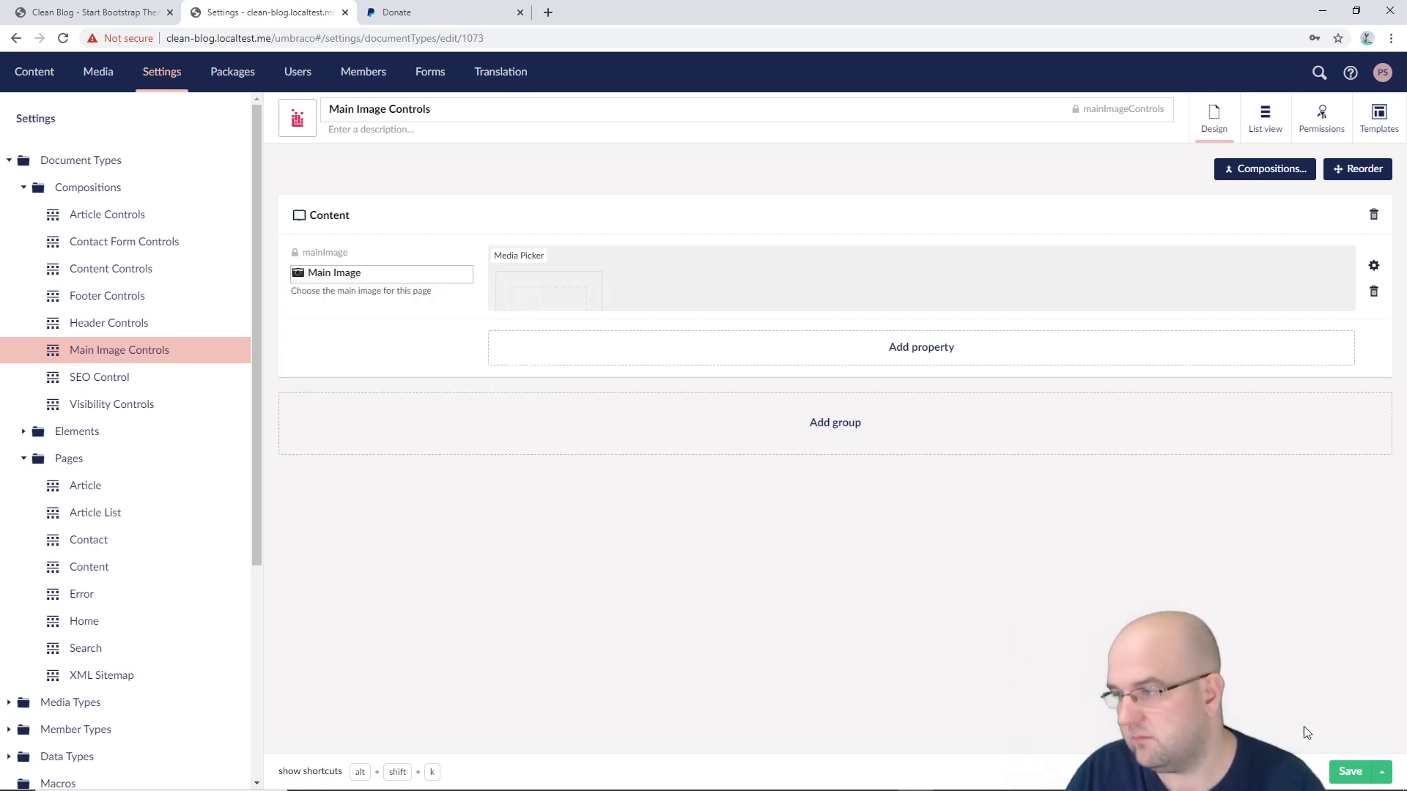
- Save Main Image Controls, then prefix SEO Control's SEO group with a magnifier emoji
left_click(1351, 775)
left_click(129, 377)
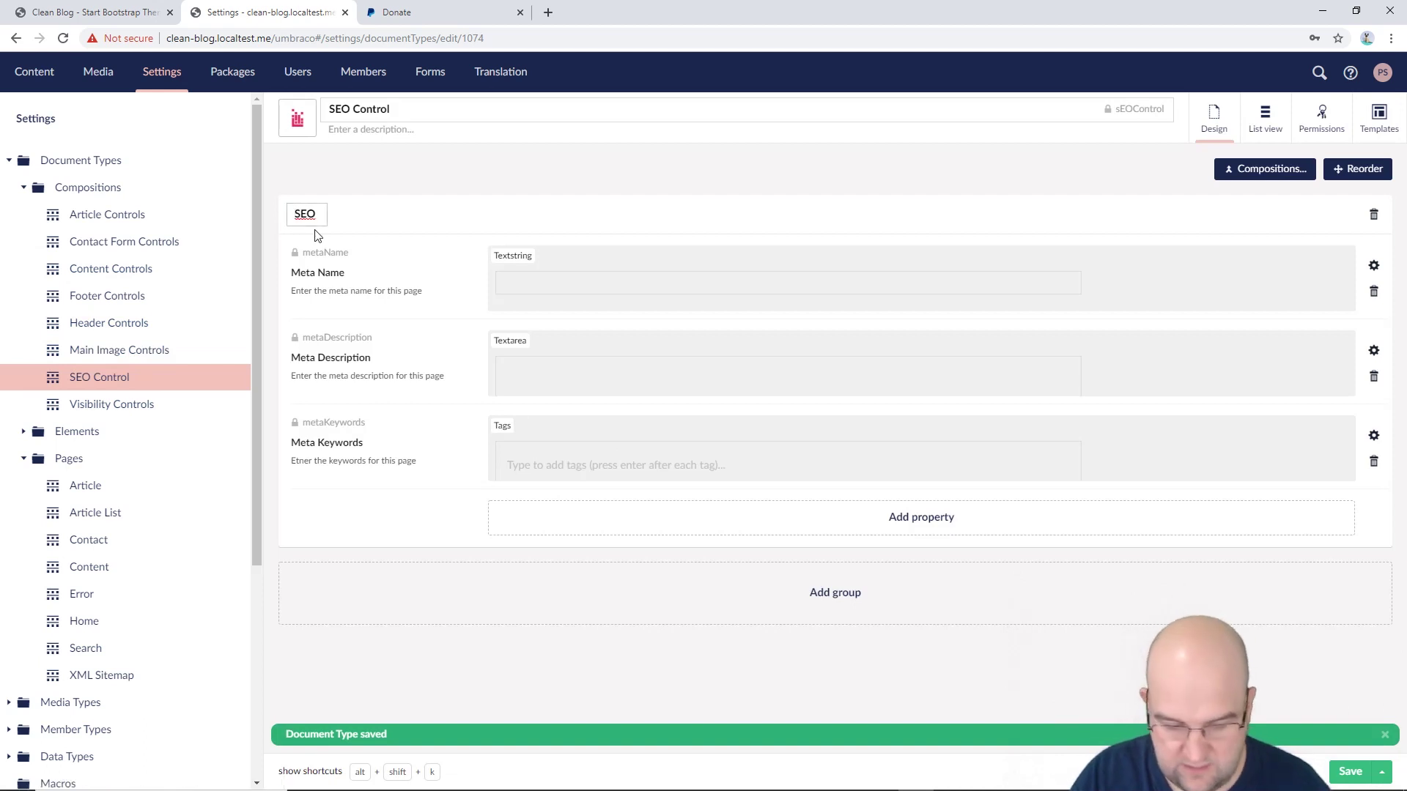
key("super+period")
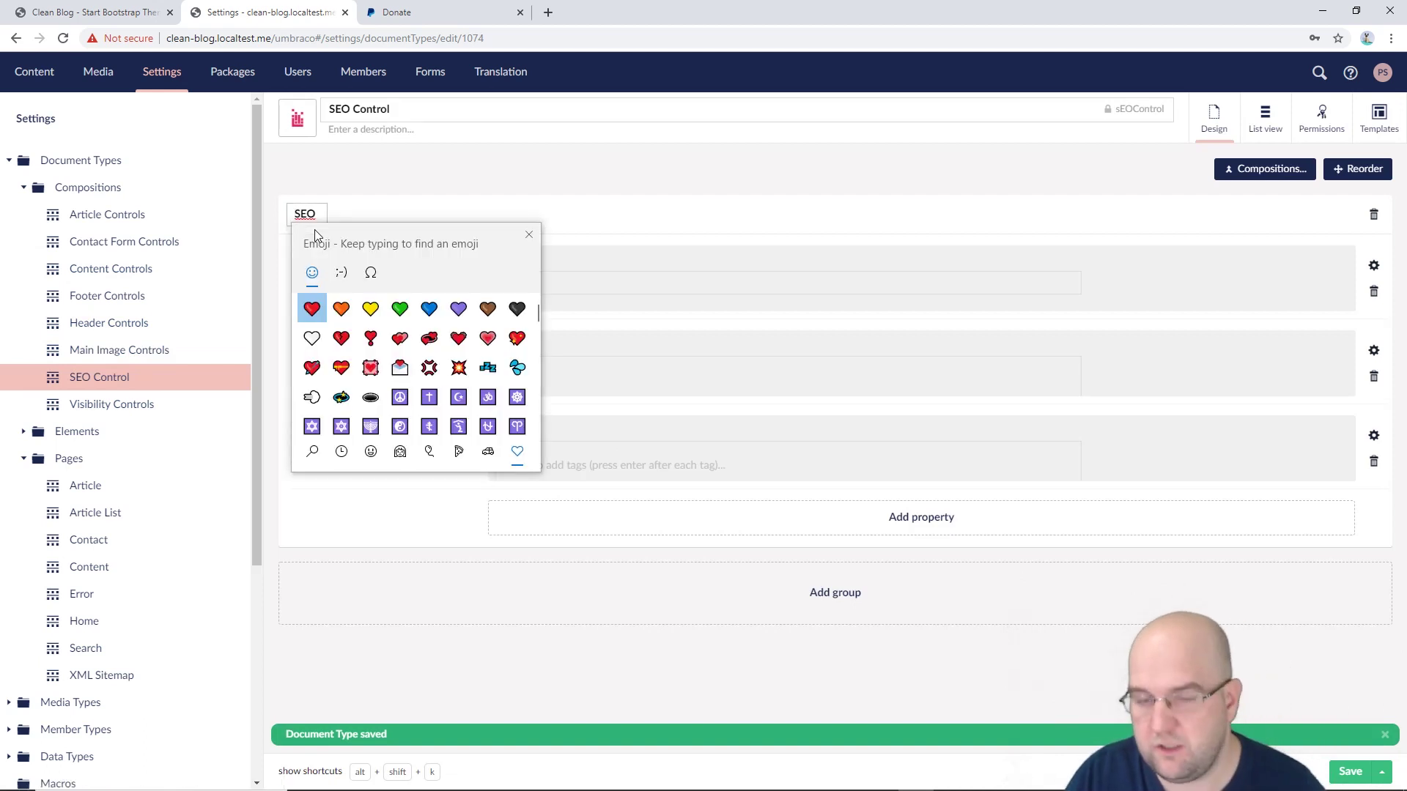
type("searc")
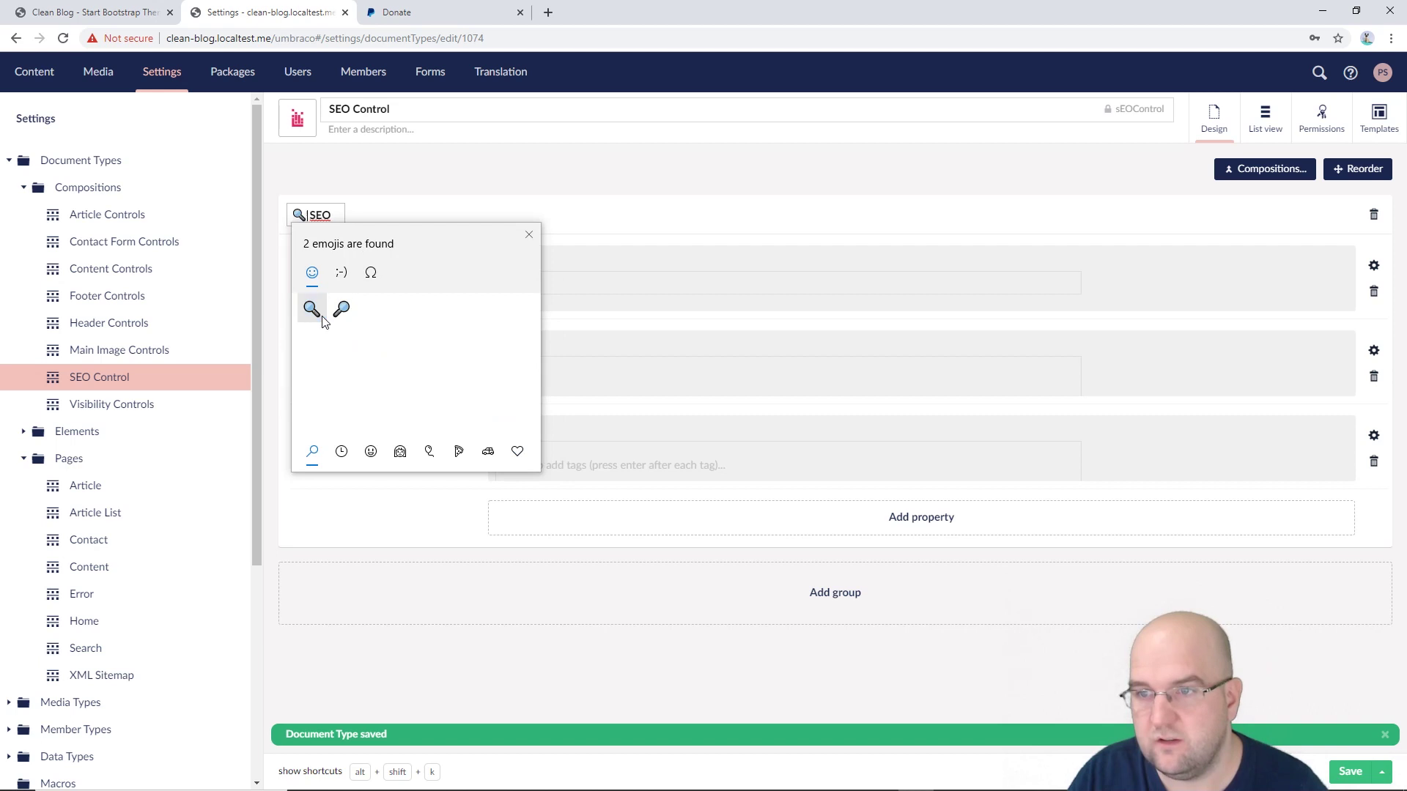
left_click(312, 308)
key("Right")
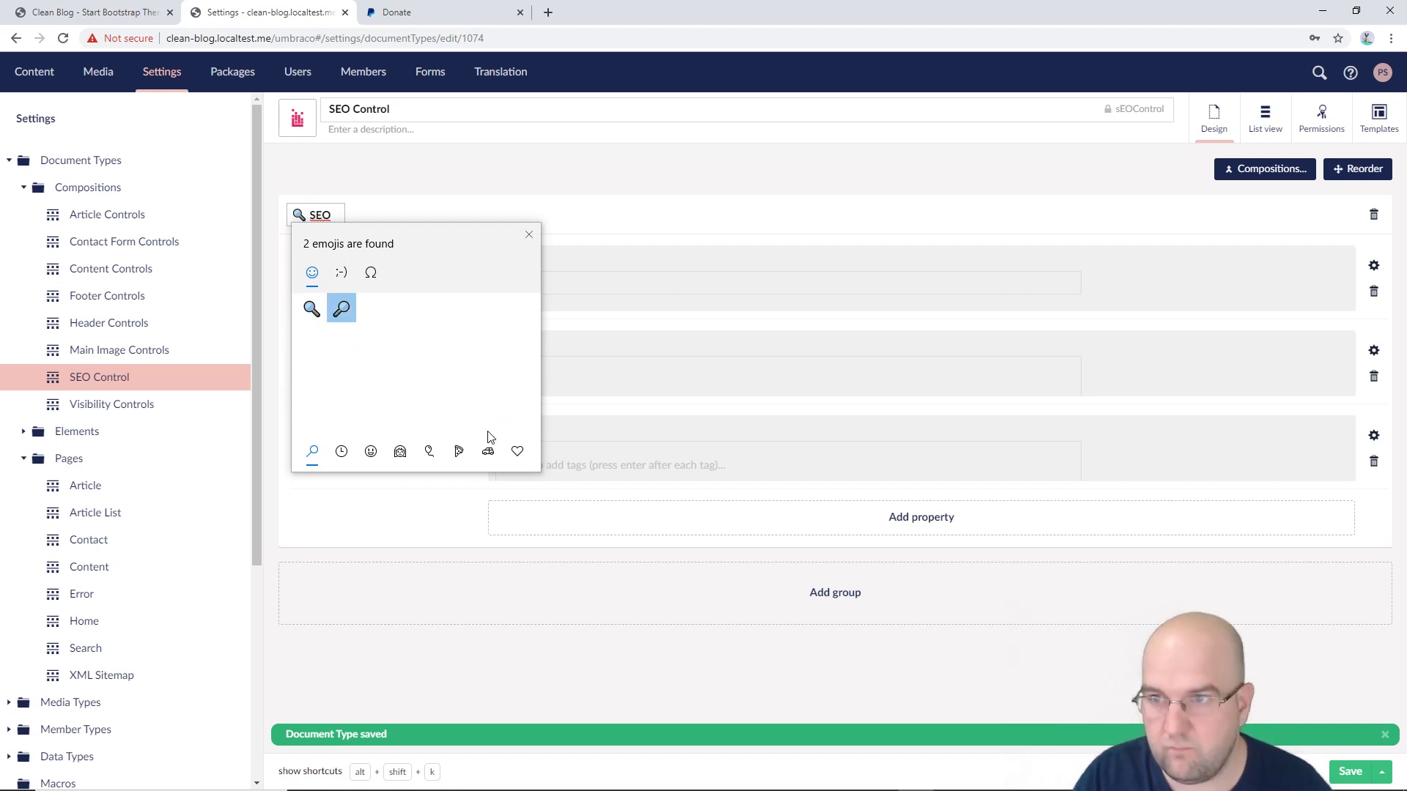
key("Left")
key("Escape")
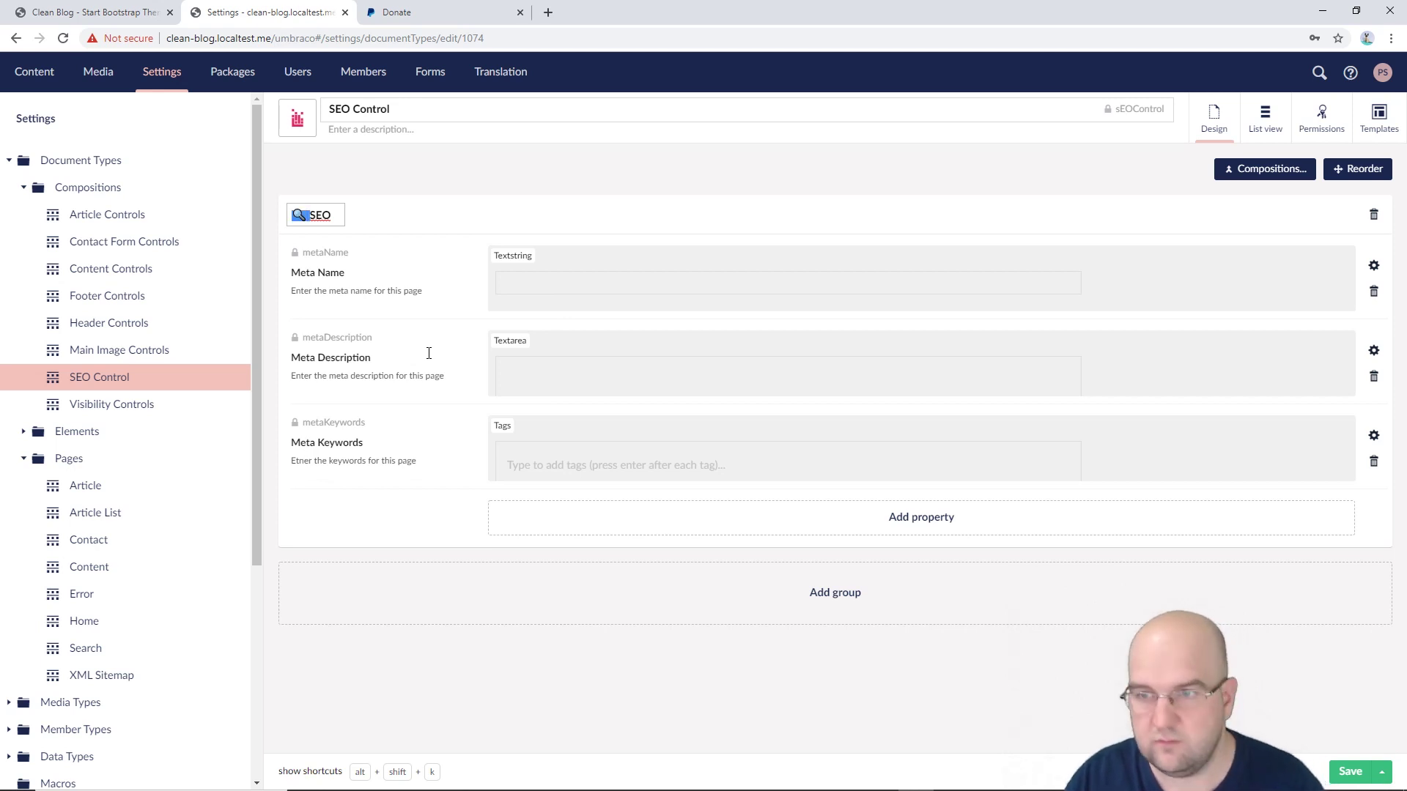
- Paste the magnifier emoji before Meta Name, Meta Description and Meta Keywords, and save
left_click(292, 274)
type("🔍")
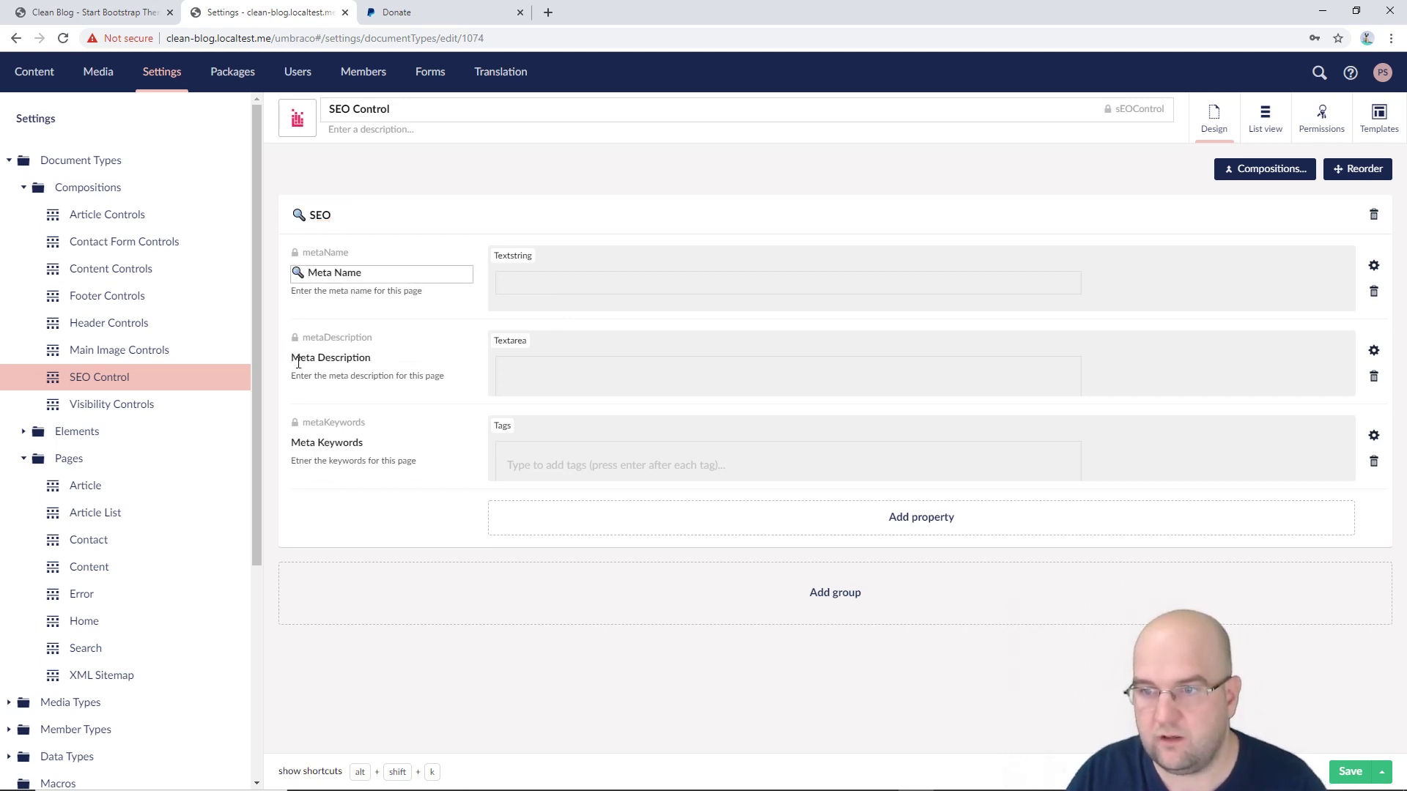
left_click(294, 359)
type("🔍")
left_click(293, 443)
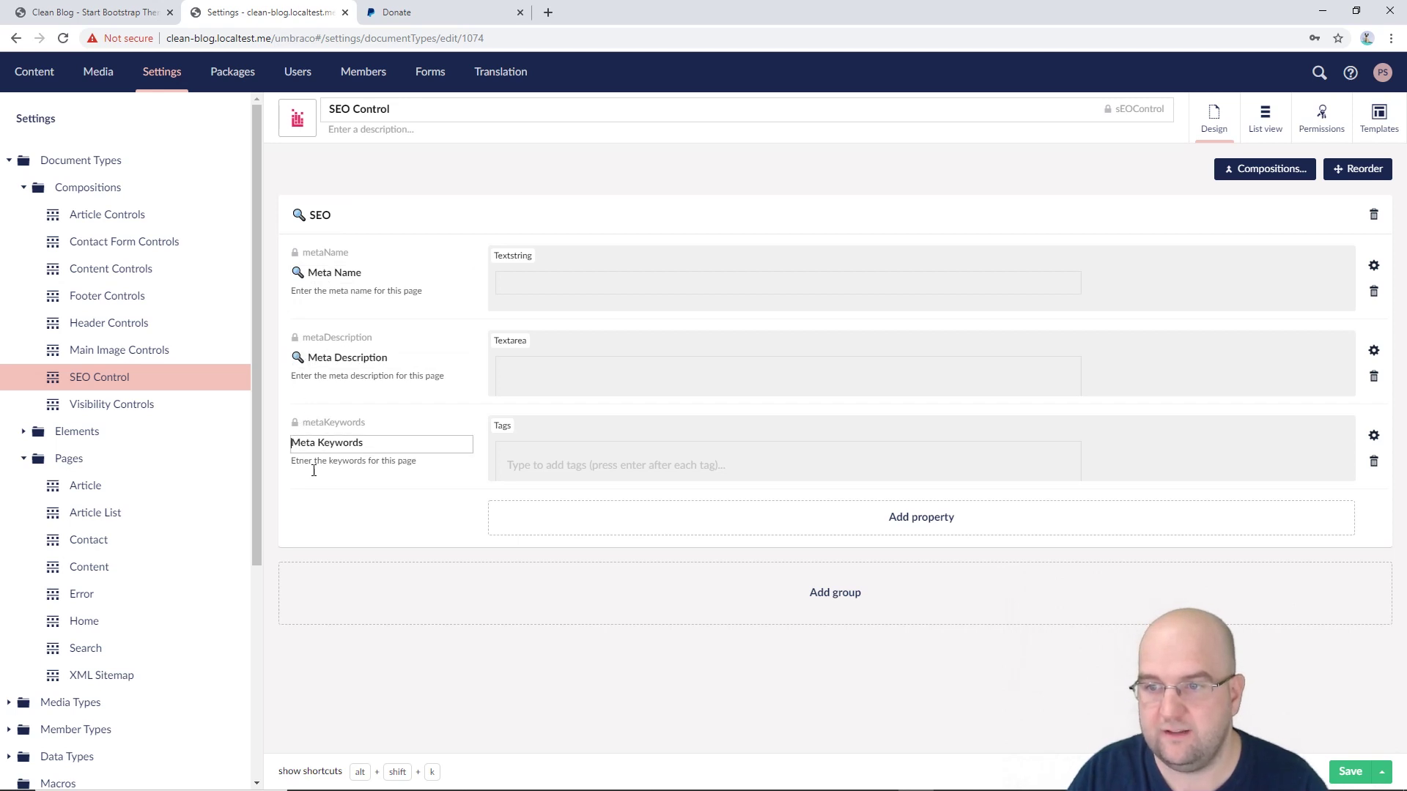
type("🔍")
left_click(1352, 773)
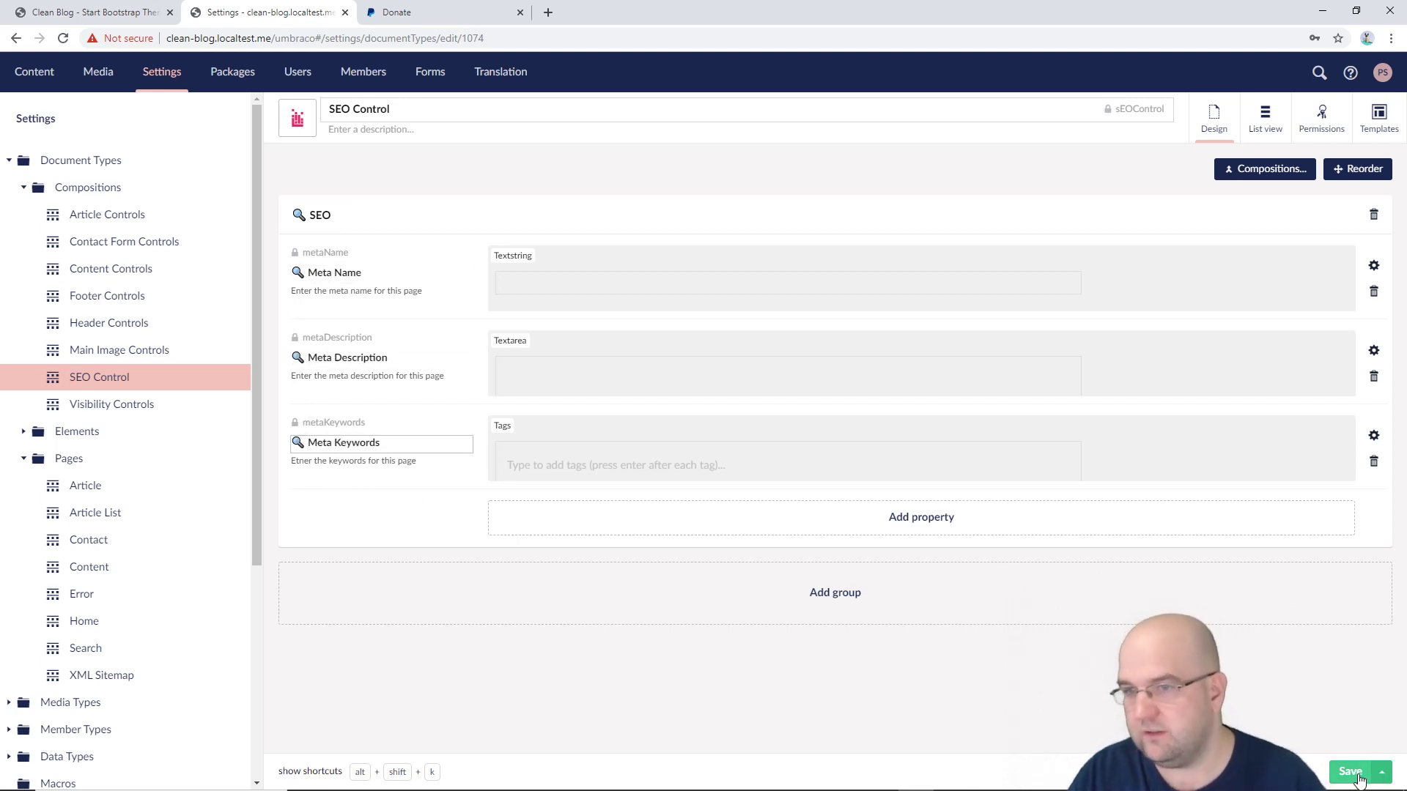
left_click(85, 404)
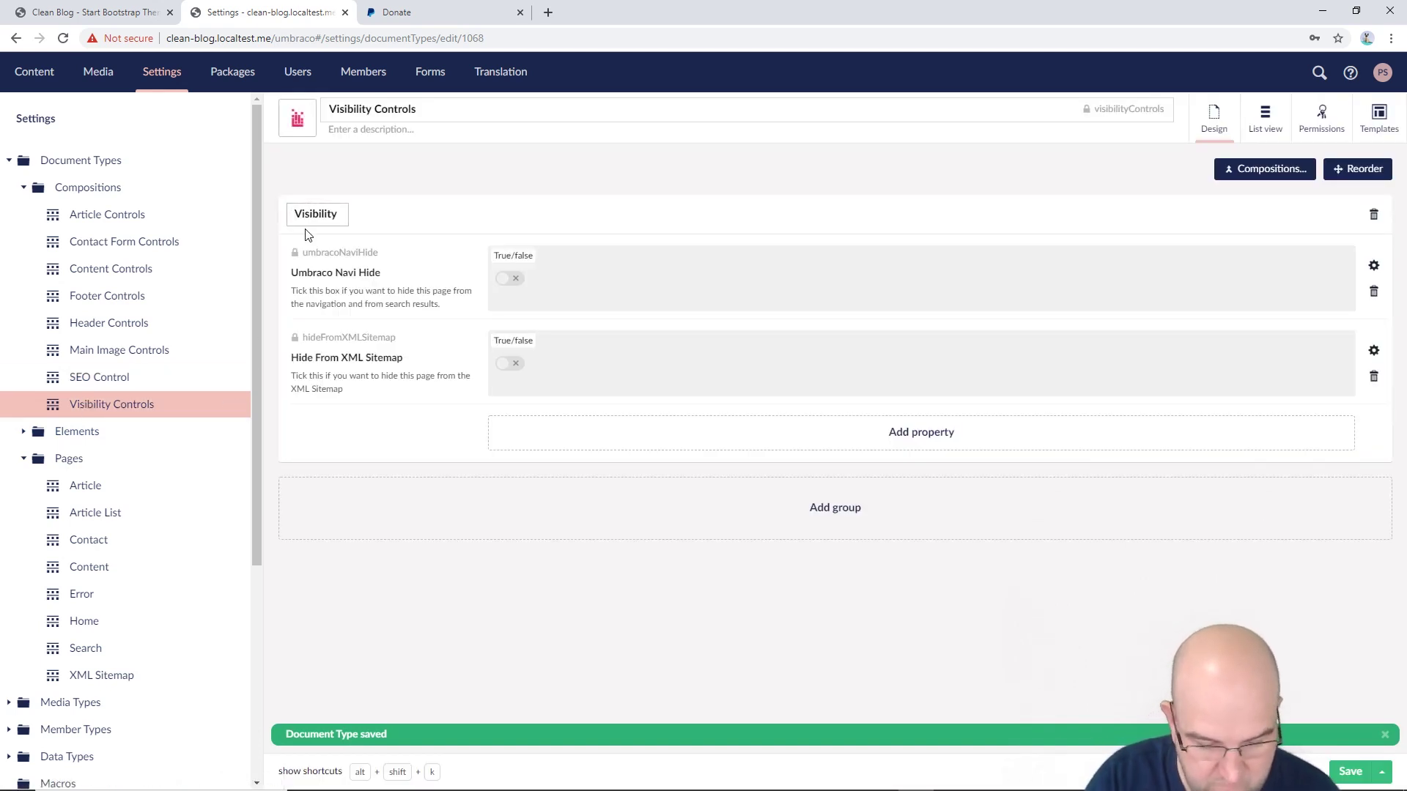
- Prefix the Visibility group and the Hide From XML Sitemap property with eyes emojis
left_click(306, 224)
key("super+period")
type("eyes")
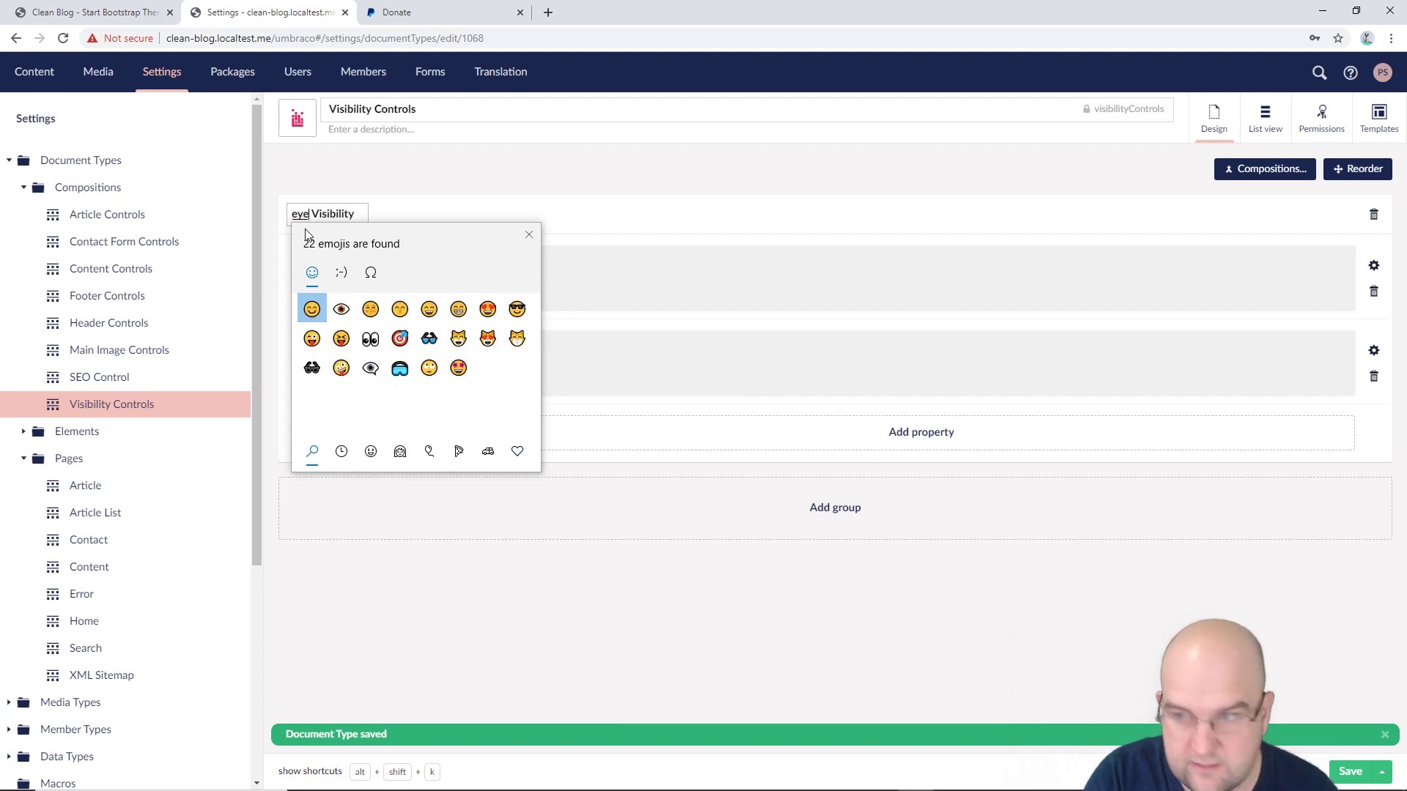
left_click(311, 309)
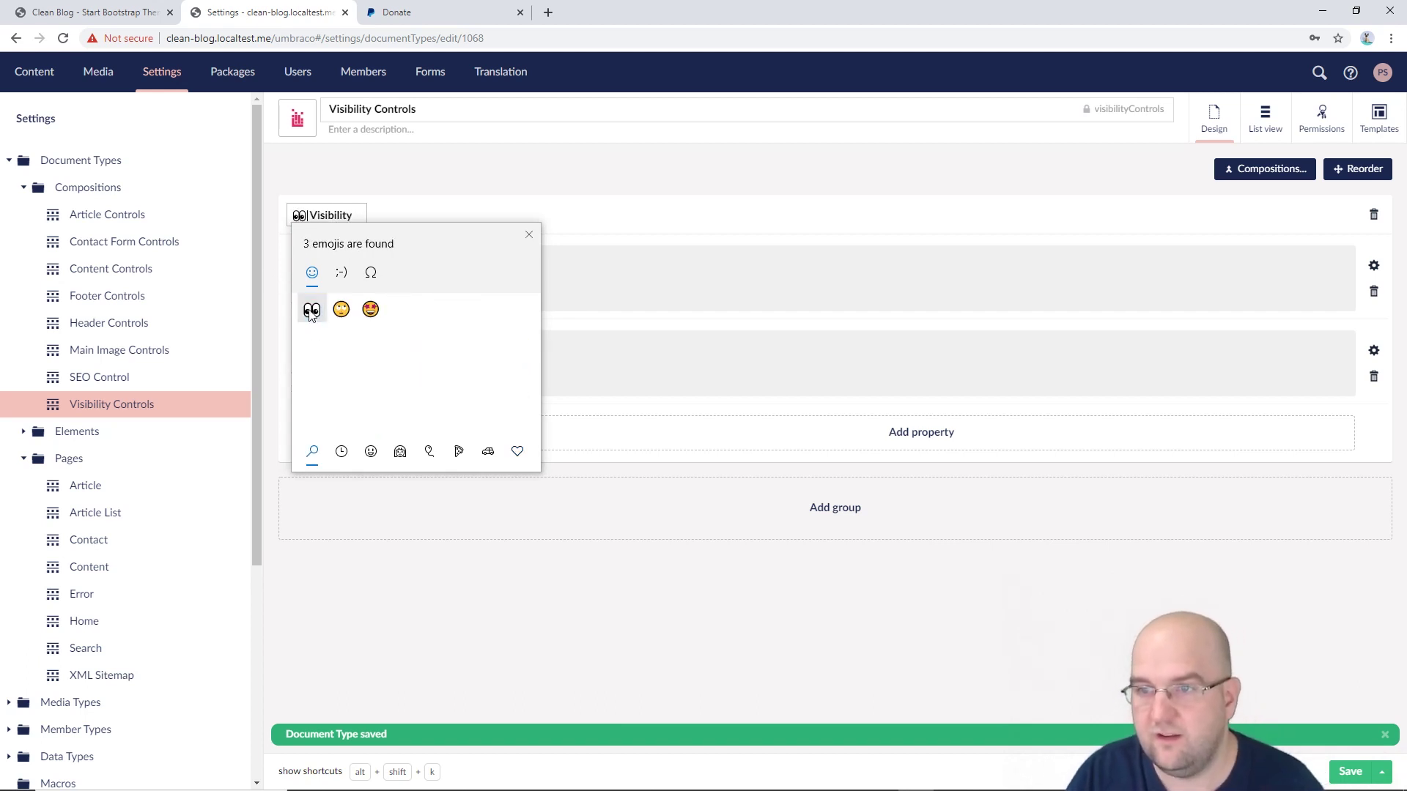
left_click(527, 234)
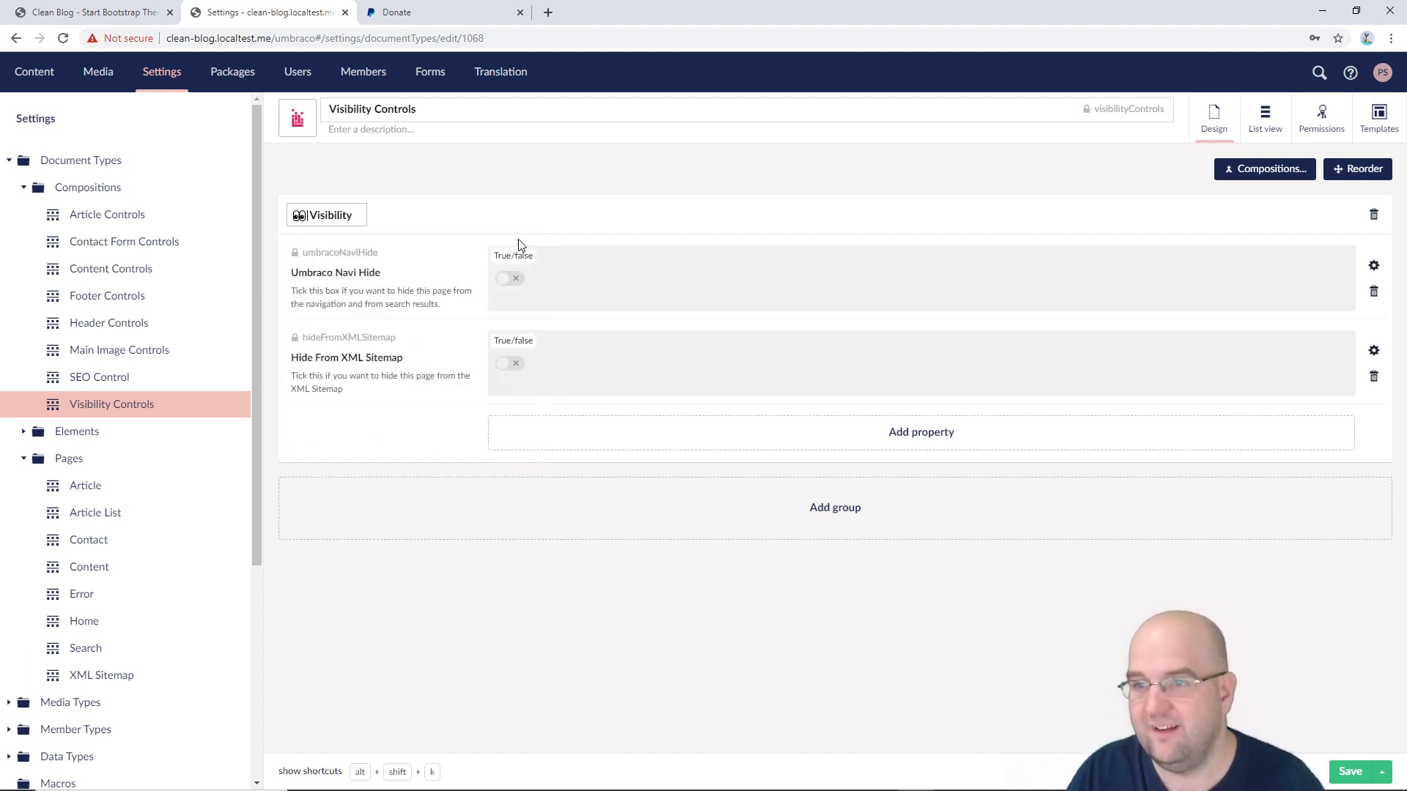
left_click(299, 361)
key("super+period")
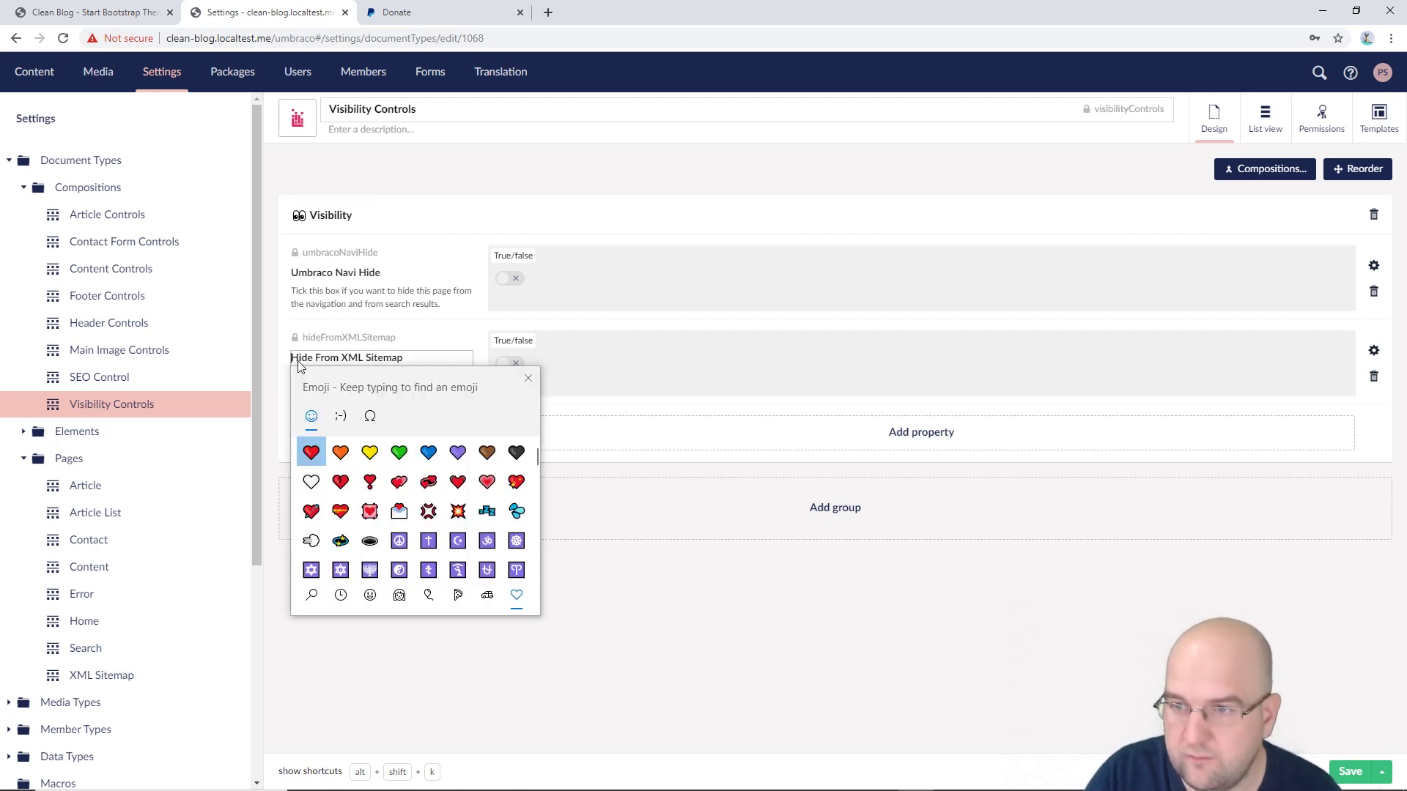
type("eyes")
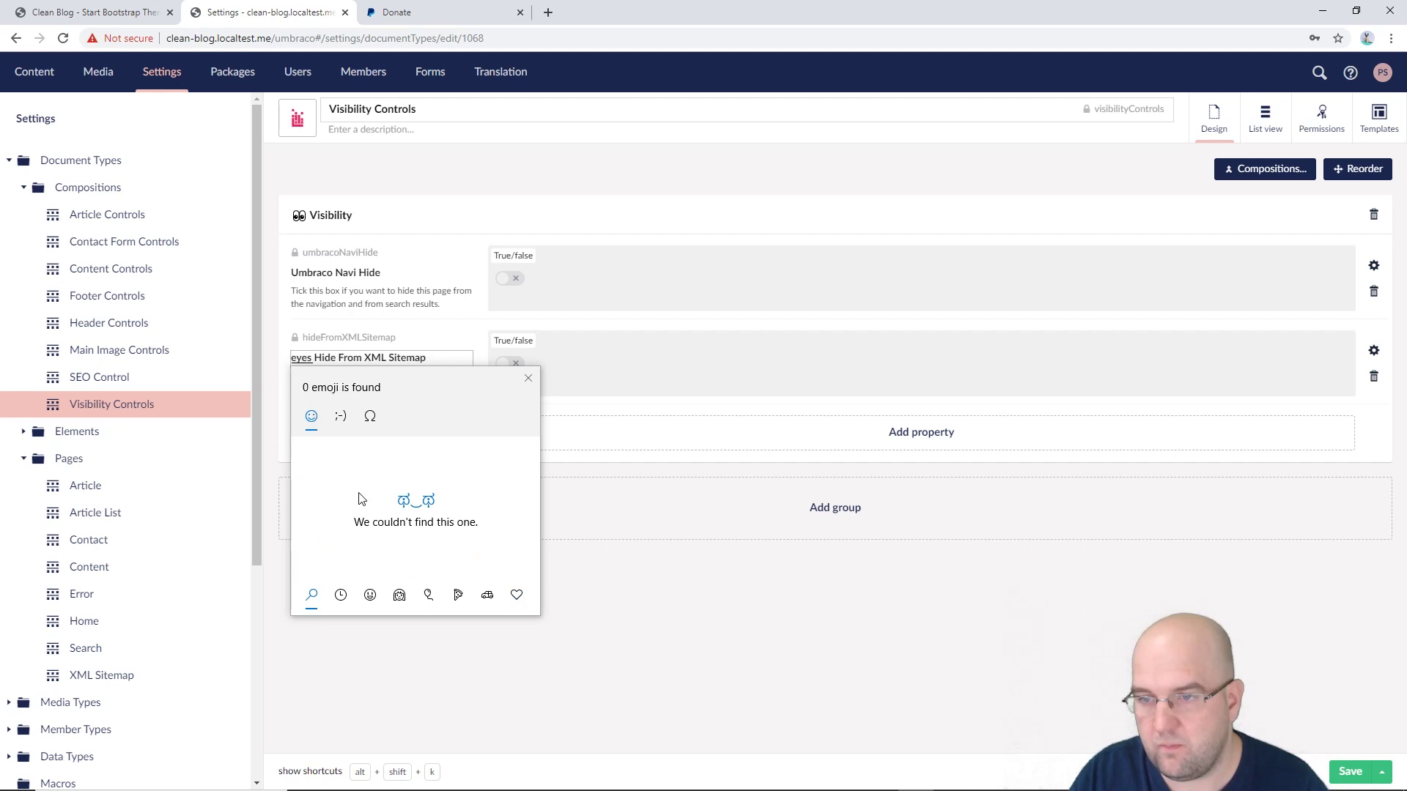
key("BackSpace")
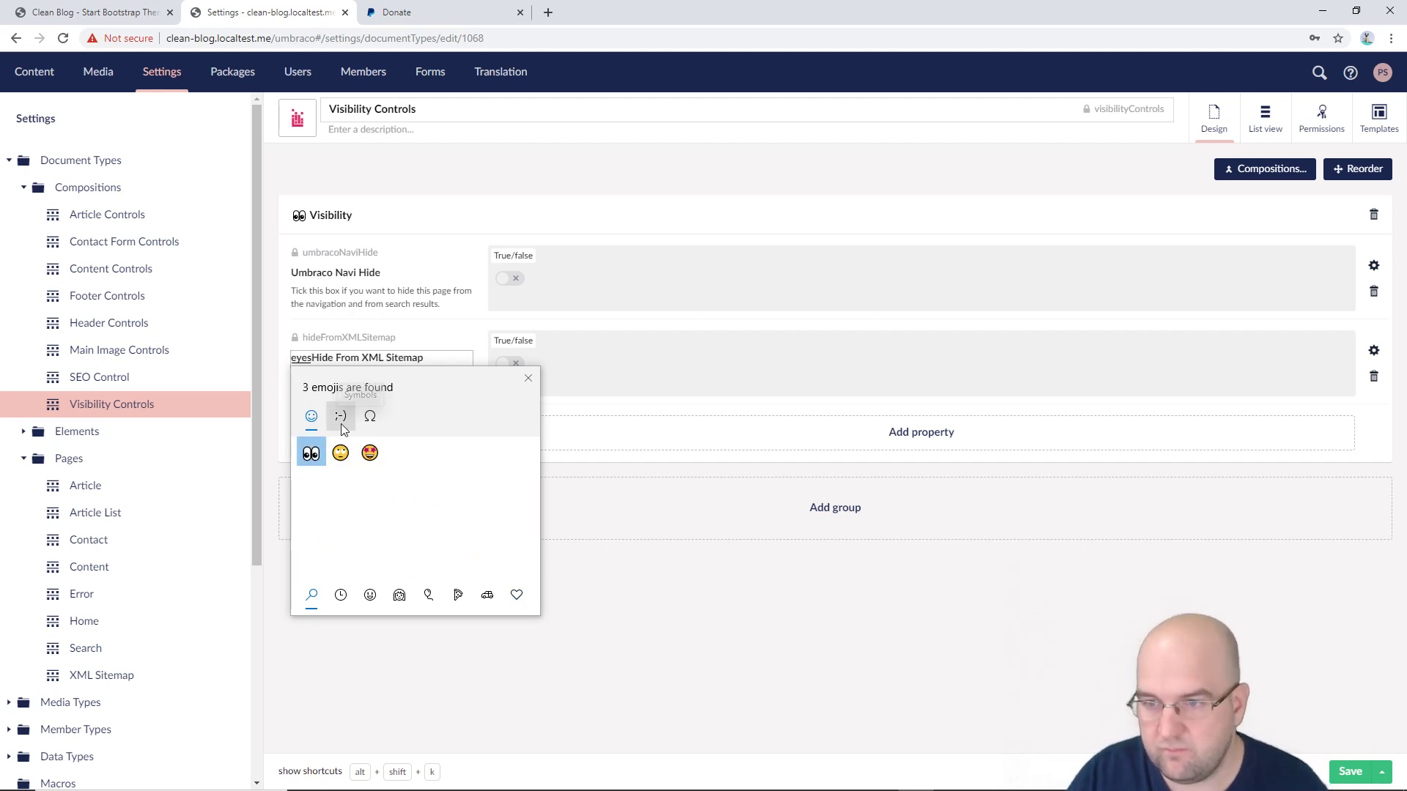
left_click(314, 462)
key("Escape")
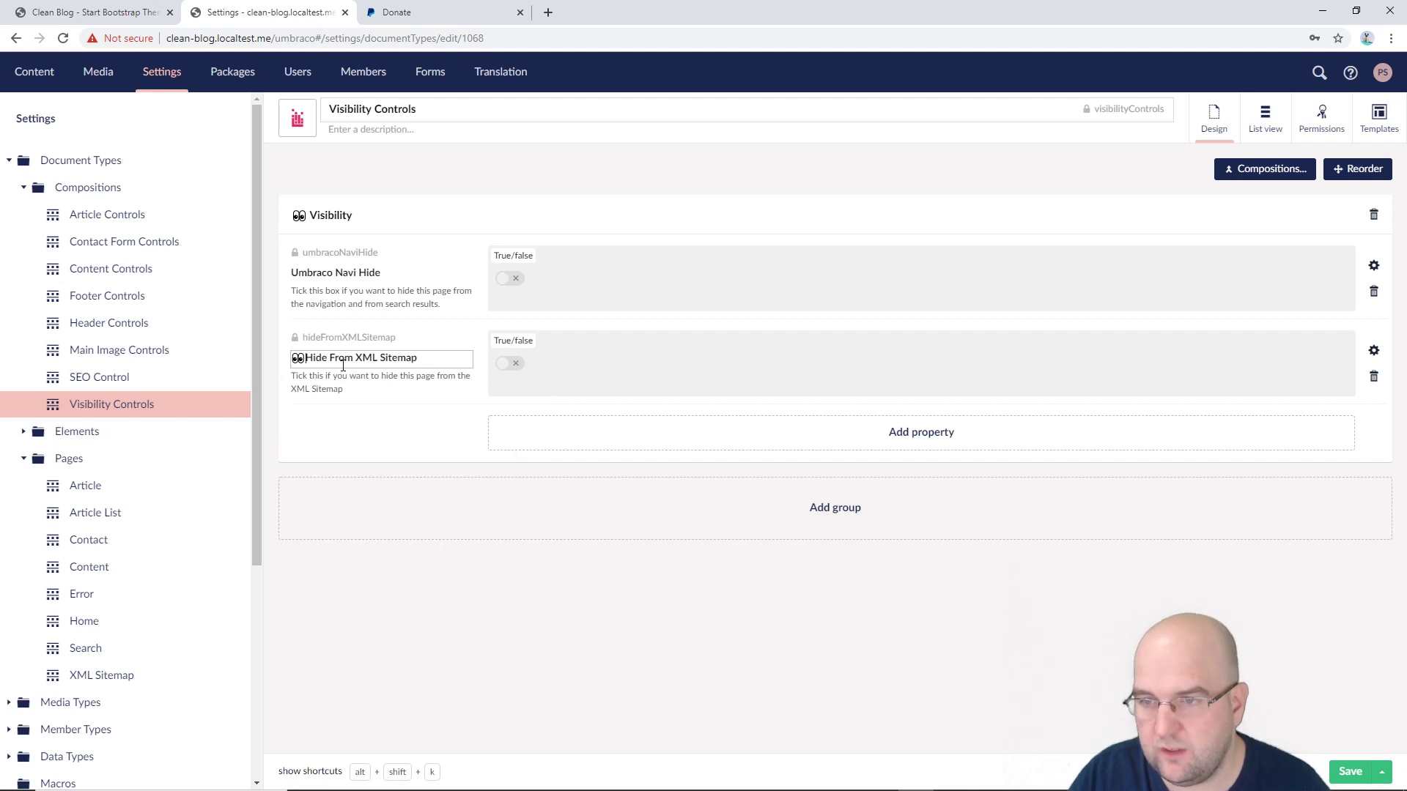
- Put a ninja emoji before Umbraco Navi Hide and save Visibility Controls
left_click(308, 257)
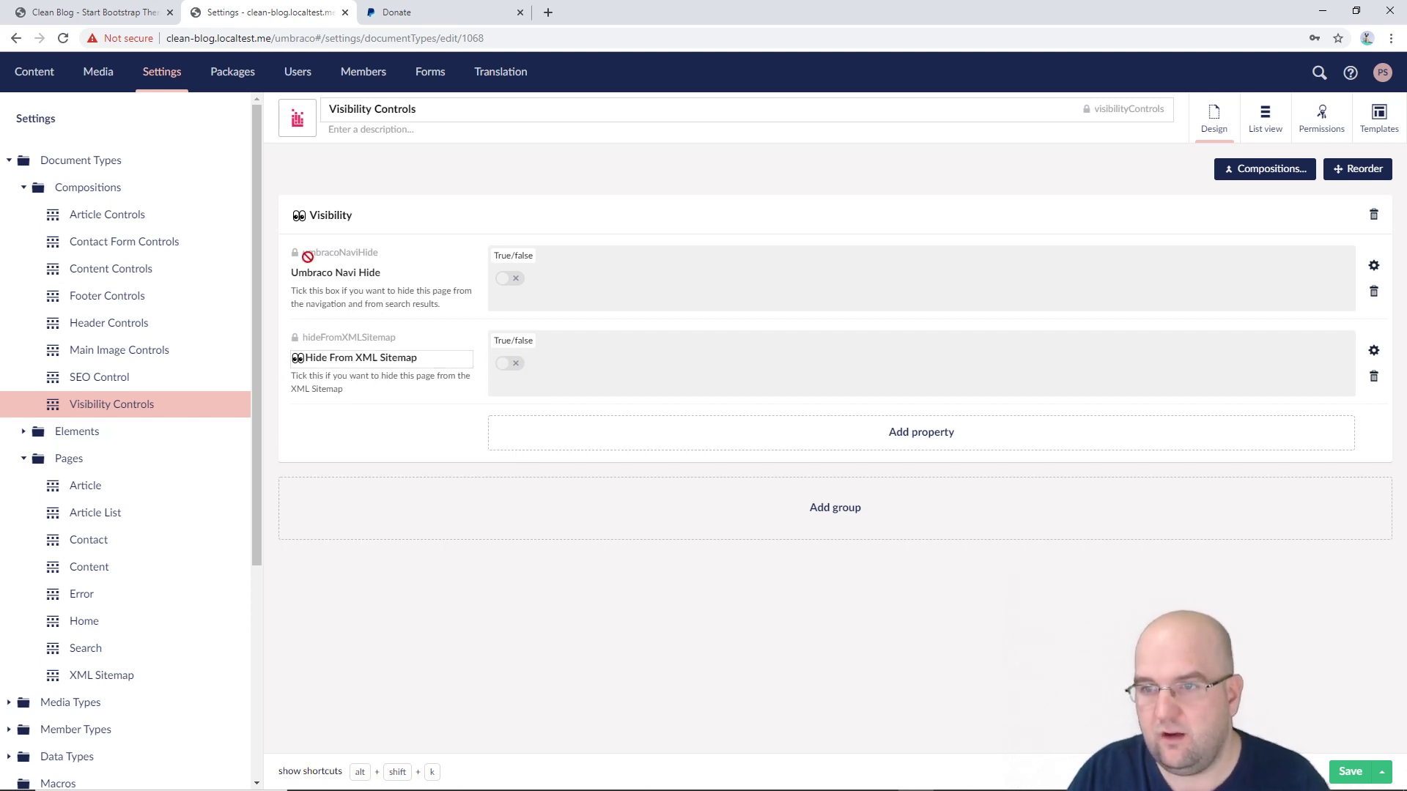
left_click(297, 273)
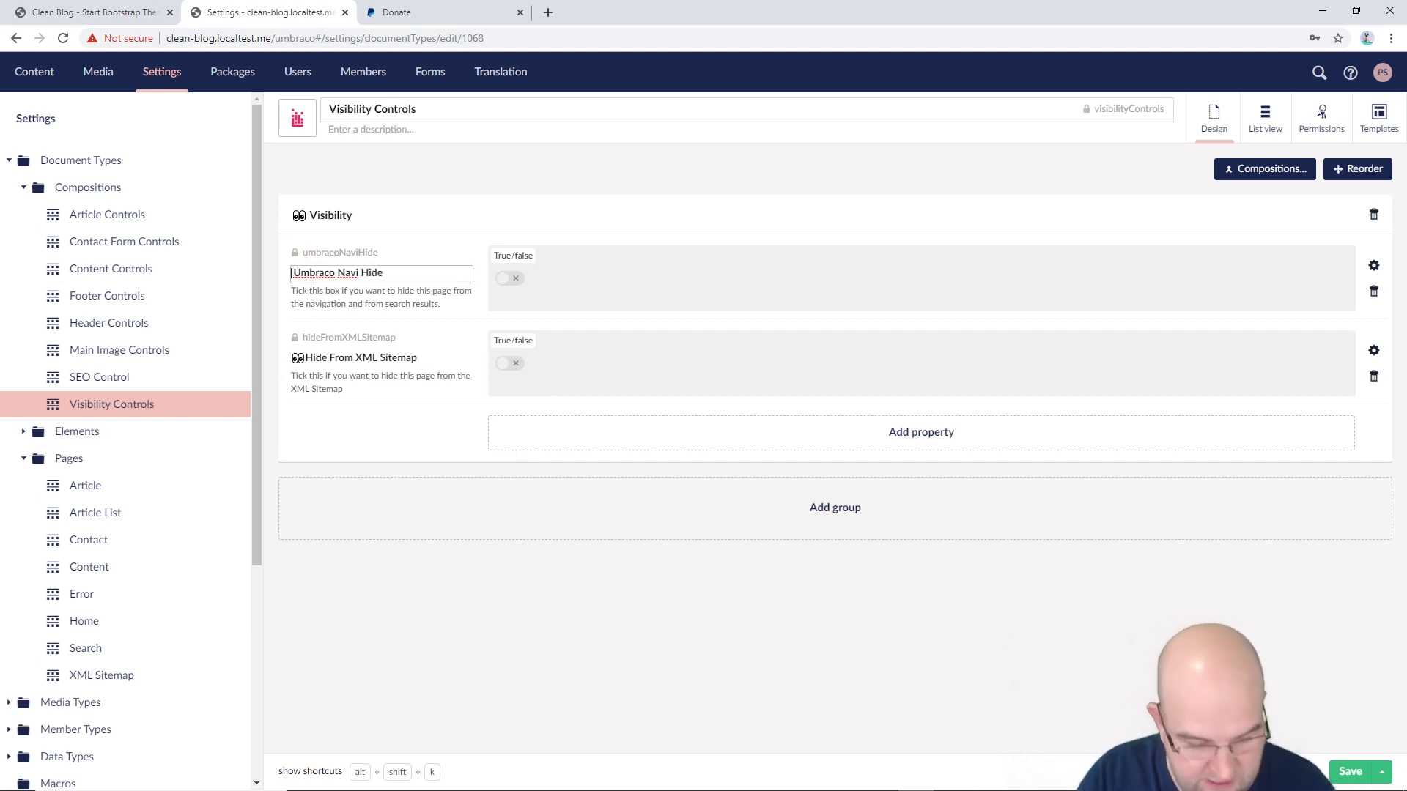
key("super+period")
type("ninja")
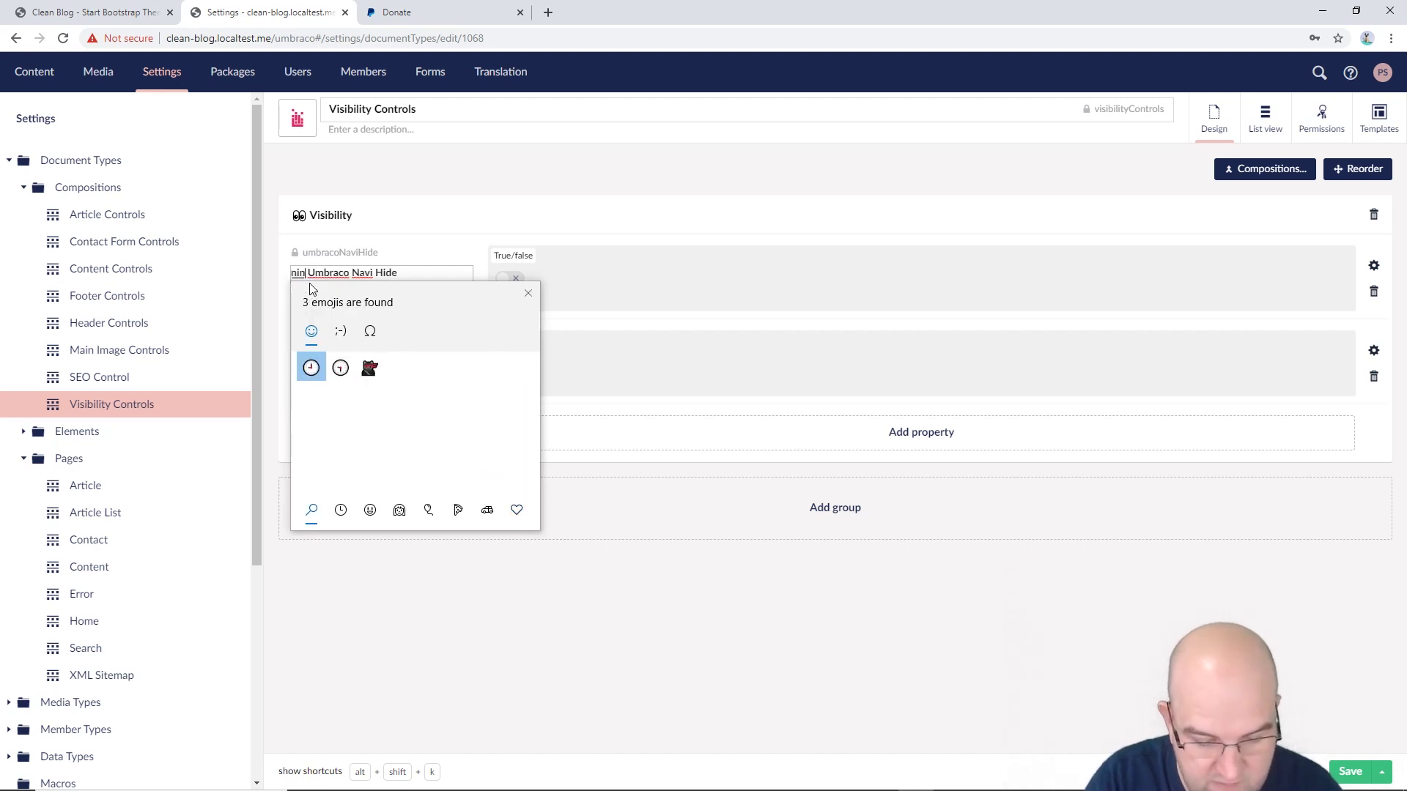
left_click(313, 366)
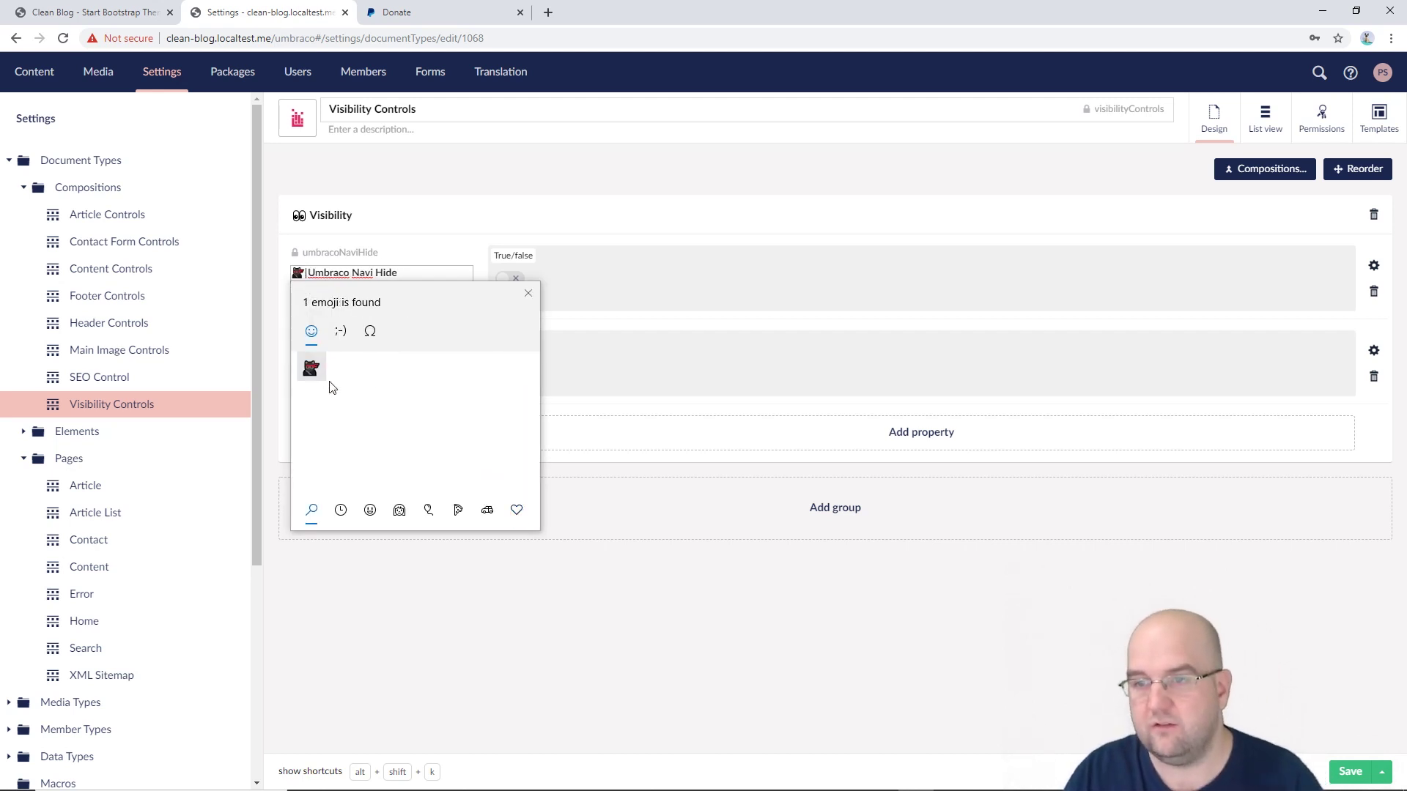
left_click(528, 294)
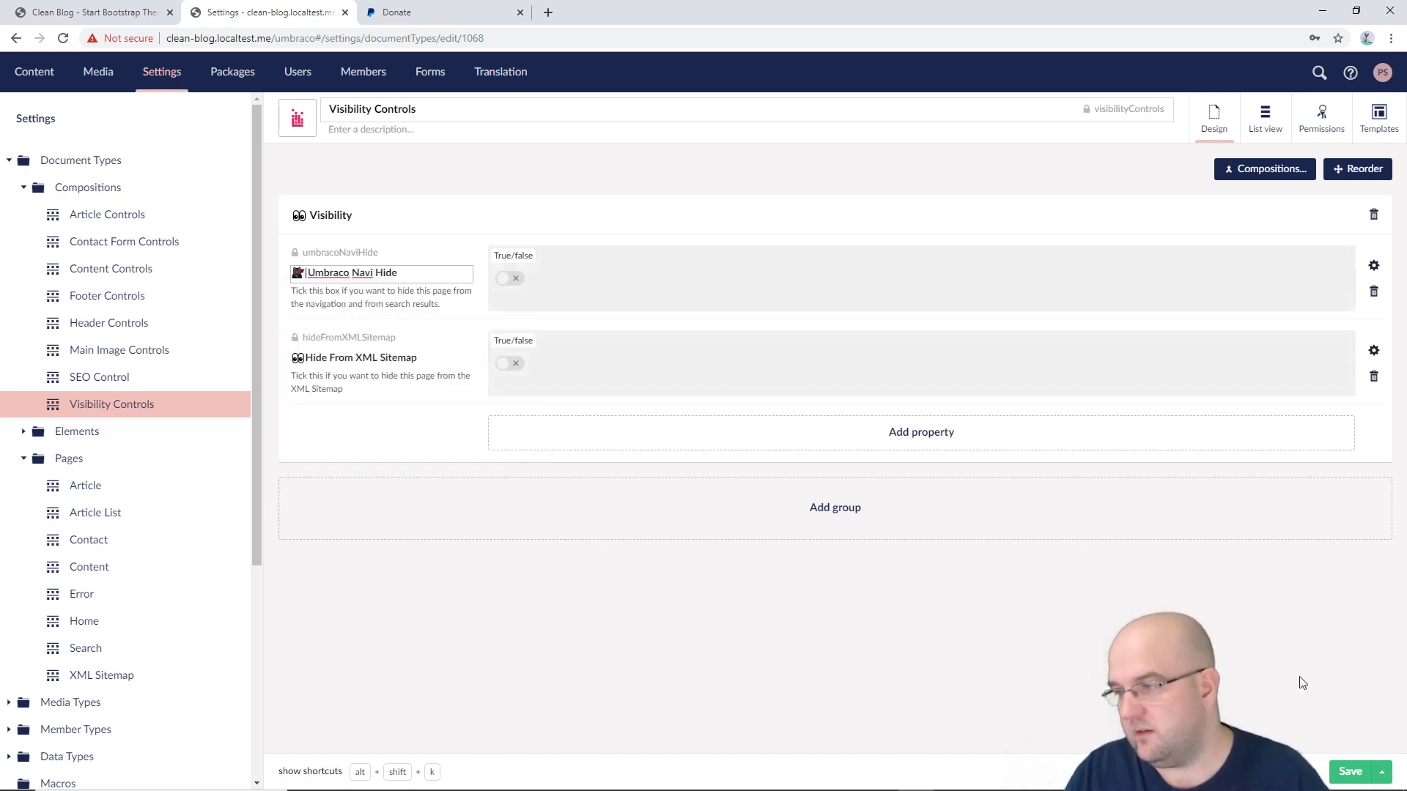
left_click(1359, 779)
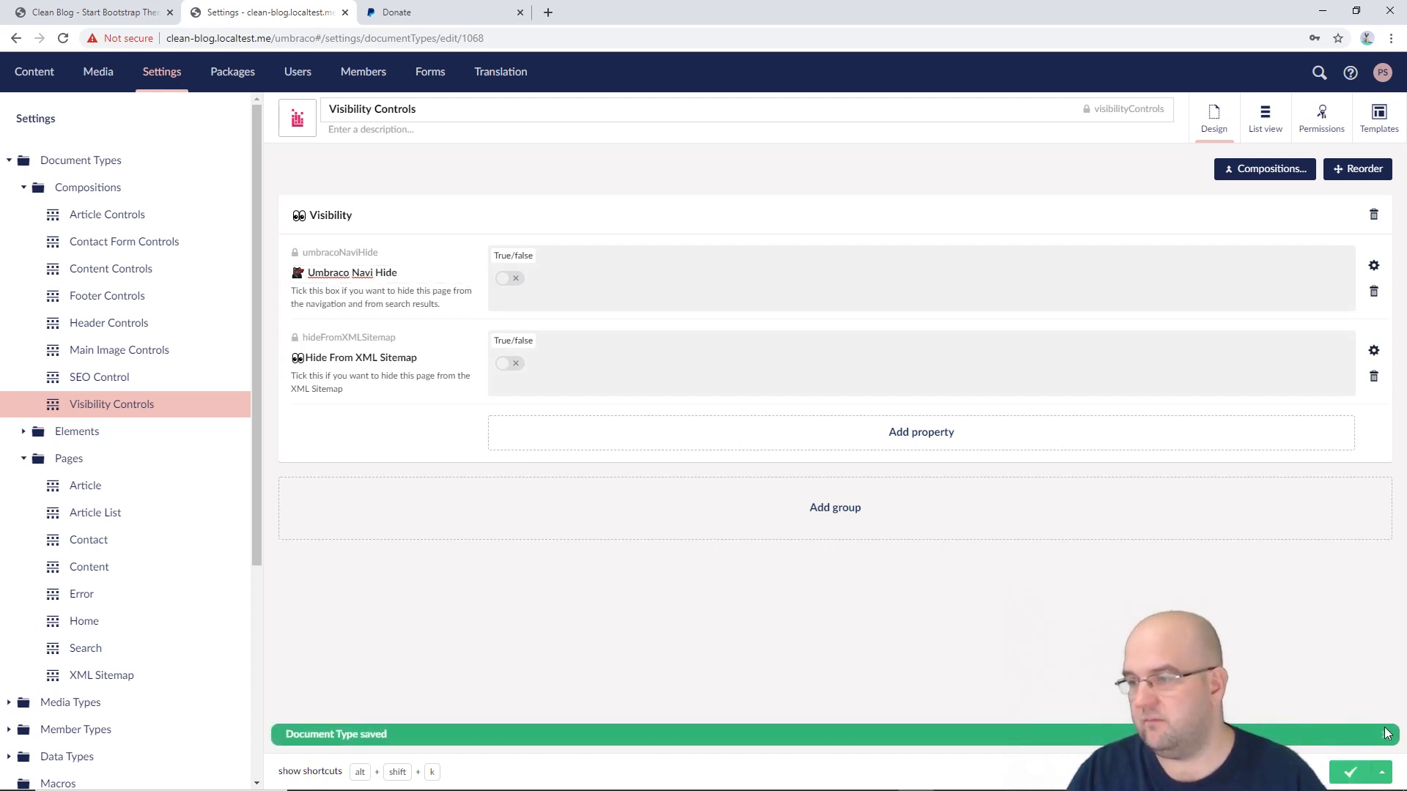
- Open the Home page in Content and scroll through its emoji-labelled fields
left_click(34, 71)
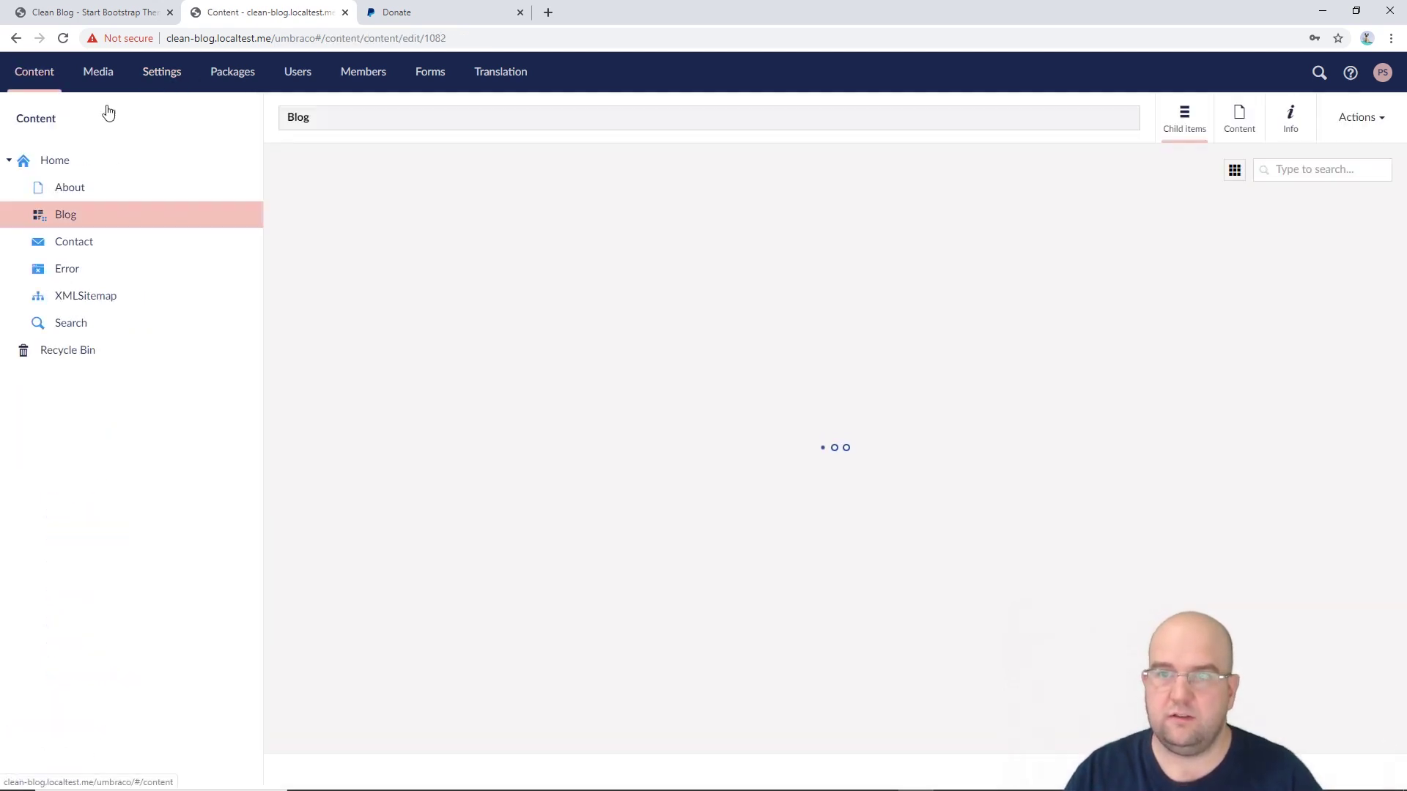
left_click(57, 162)
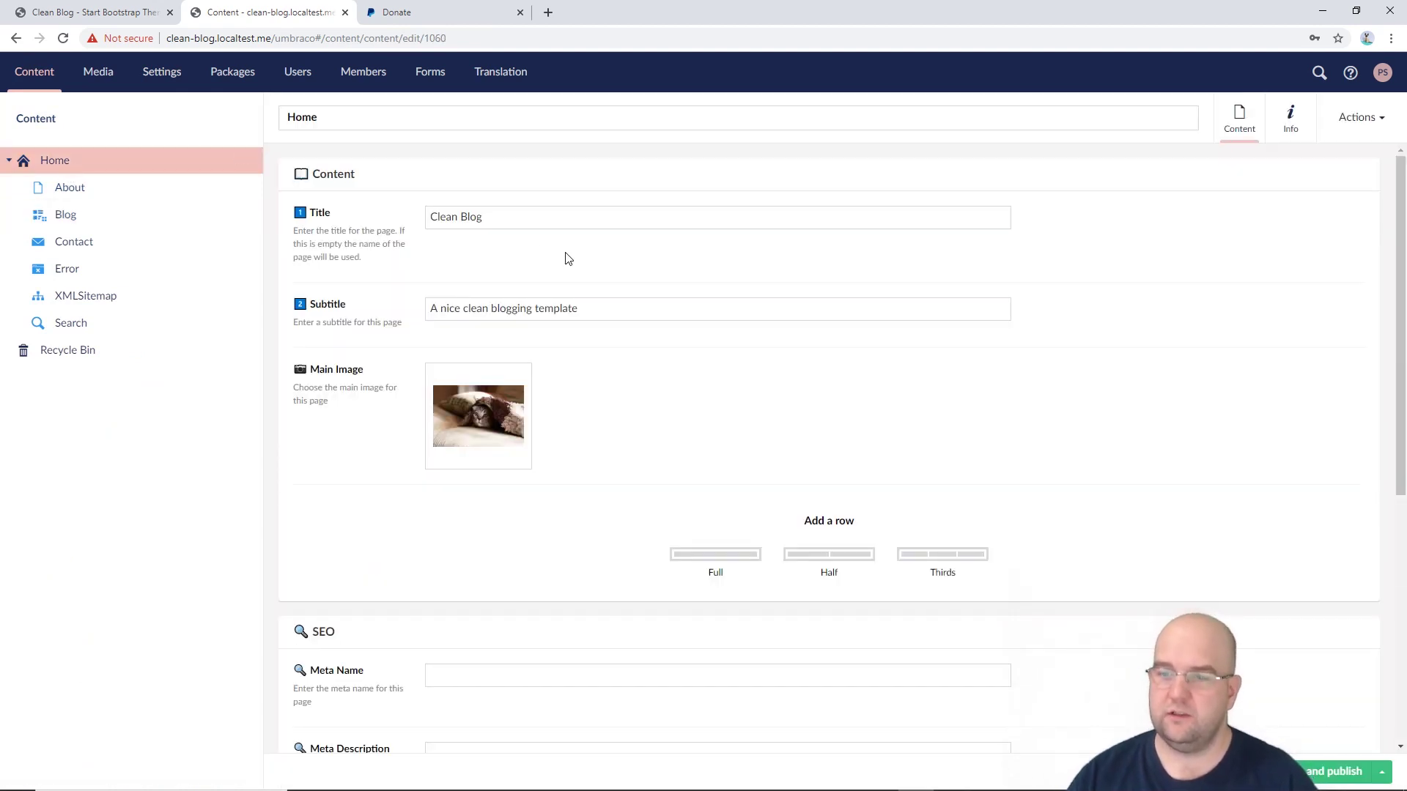
scroll(614, 278, "down", 6)
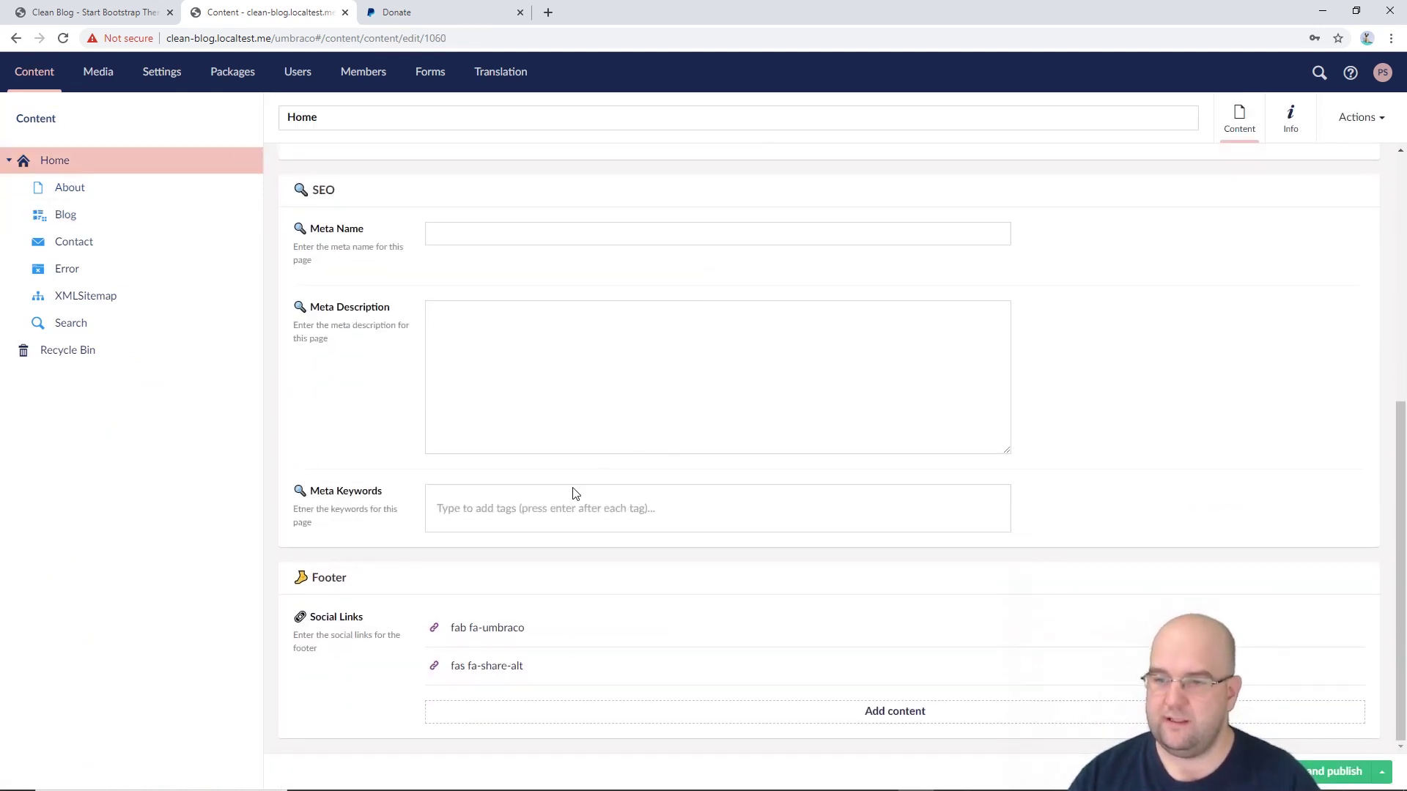
scroll(610, 390, "up", 4)
scroll(610, 389, "up", 2)
mouse_move(1234, 136)
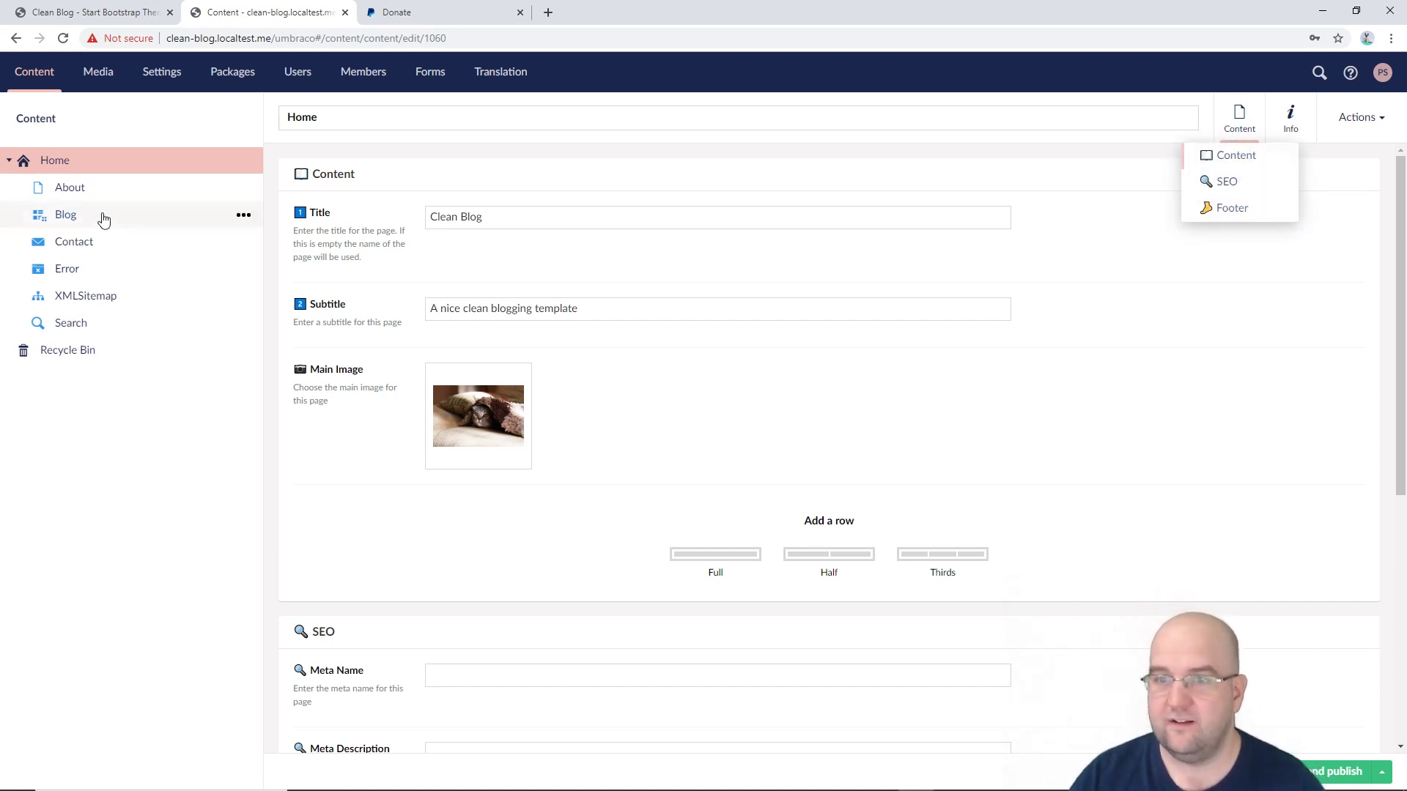
- Scroll through the About page down to its emoji-labelled Visibility fields
left_click(70, 188)
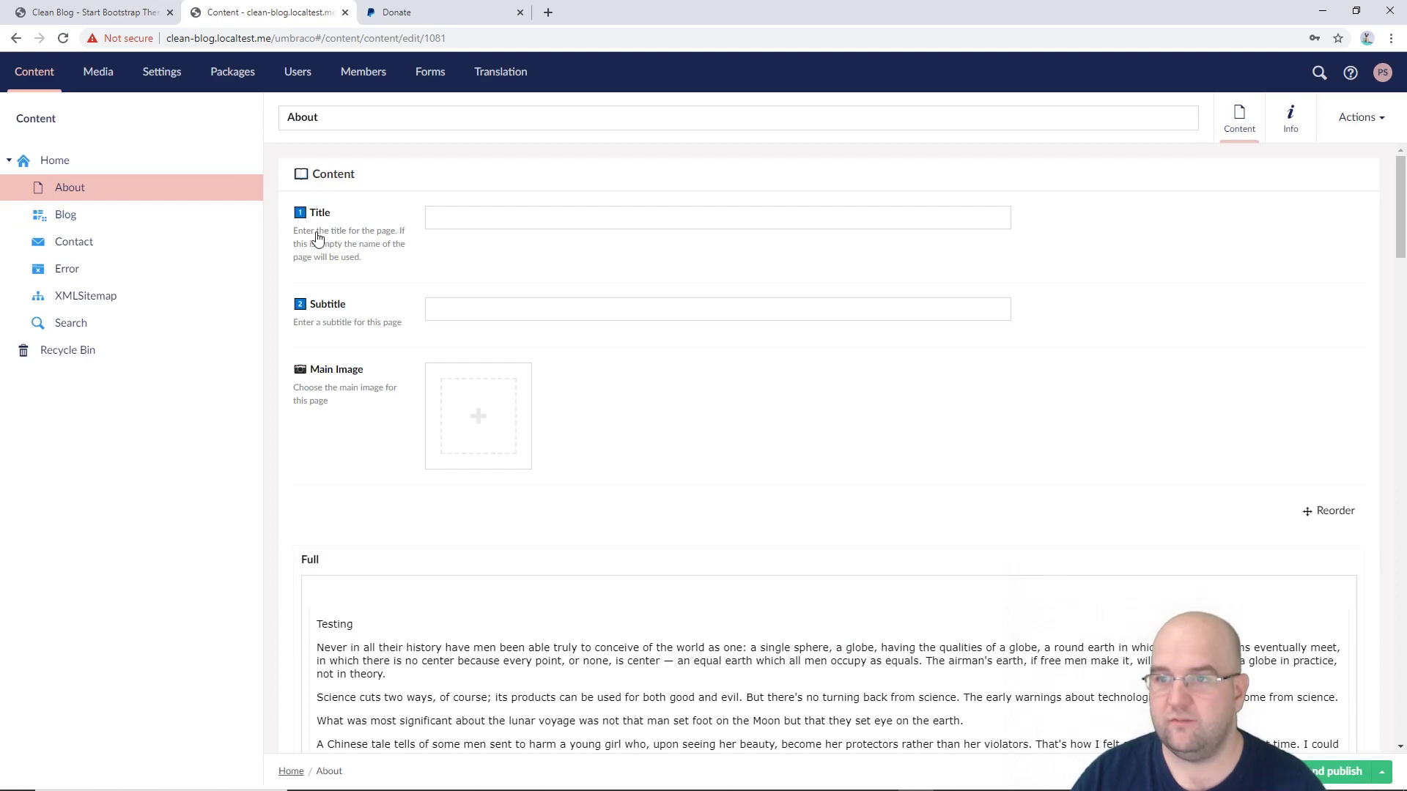
scroll(376, 399, "down", 20)
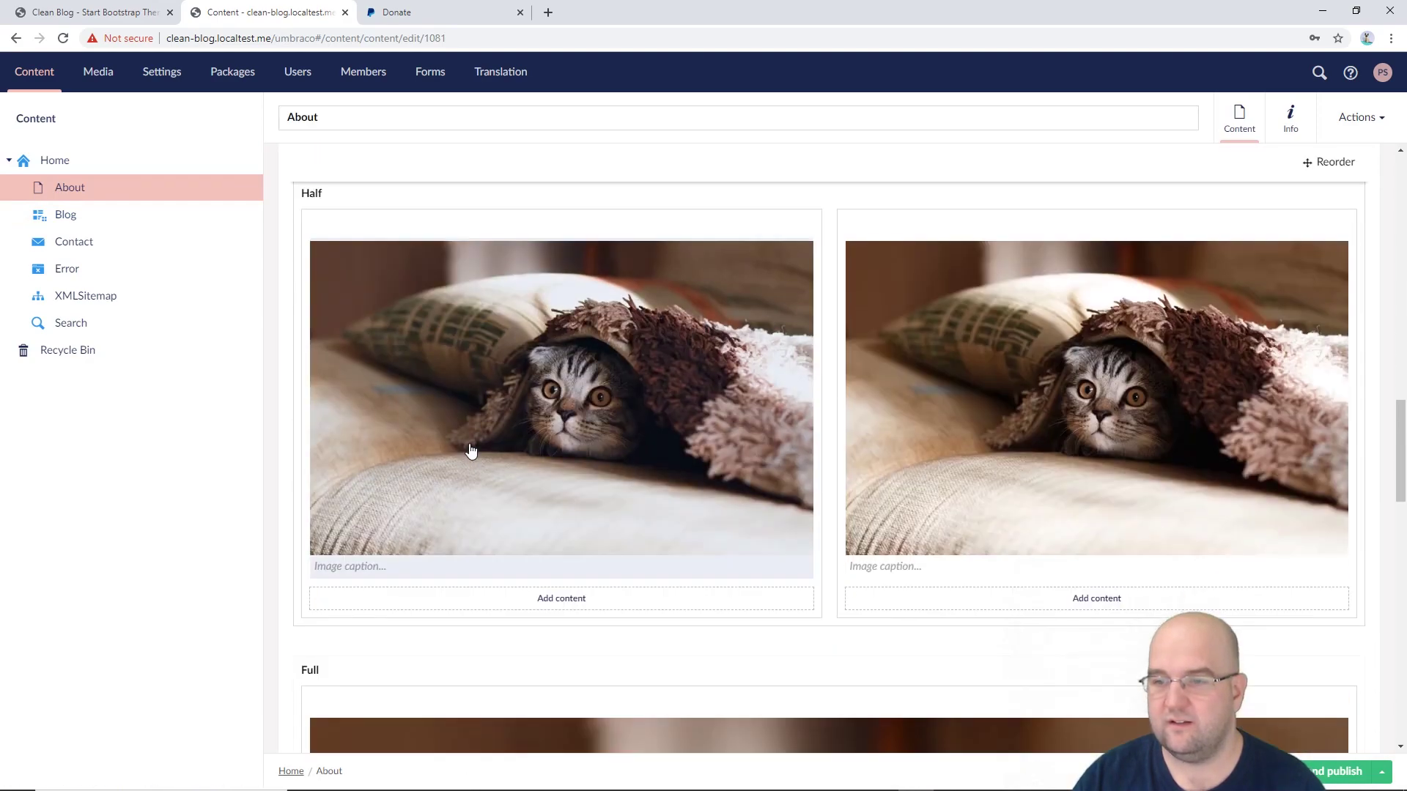
scroll(470, 447, "down", 15)
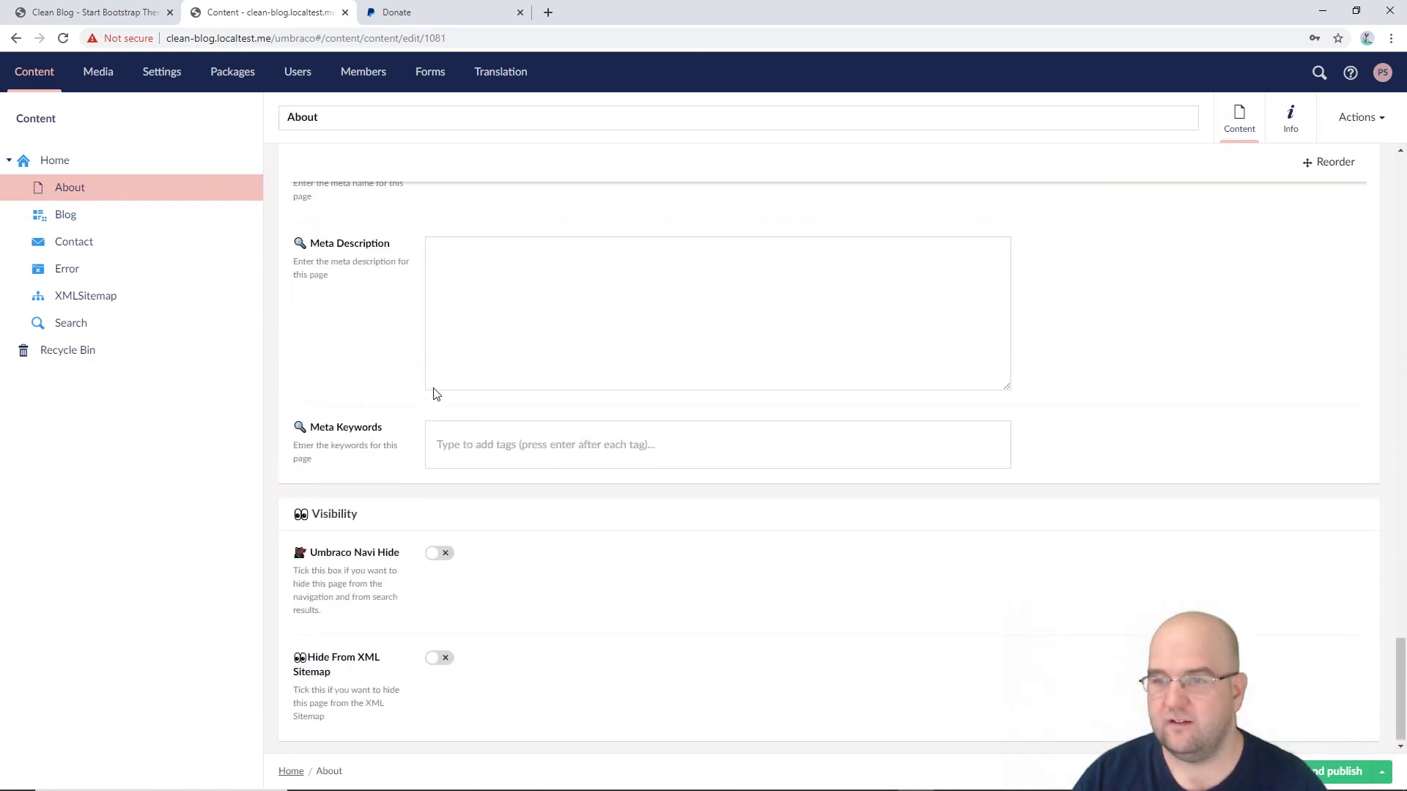
scroll(462, 398, "down", 2)
left_click(64, 214)
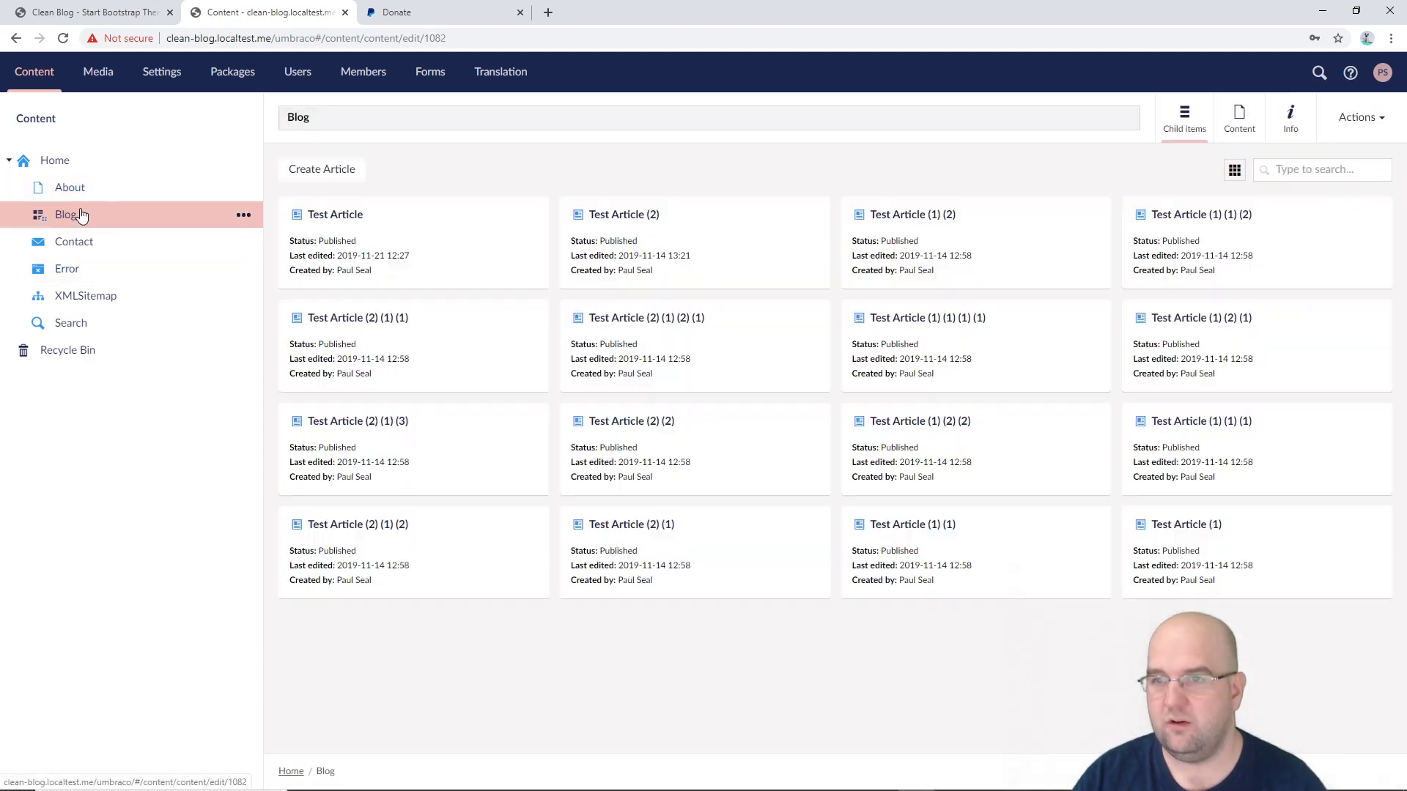
- Show the Blog page's fields and scroll down to its Visibility group
left_click(1239, 117)
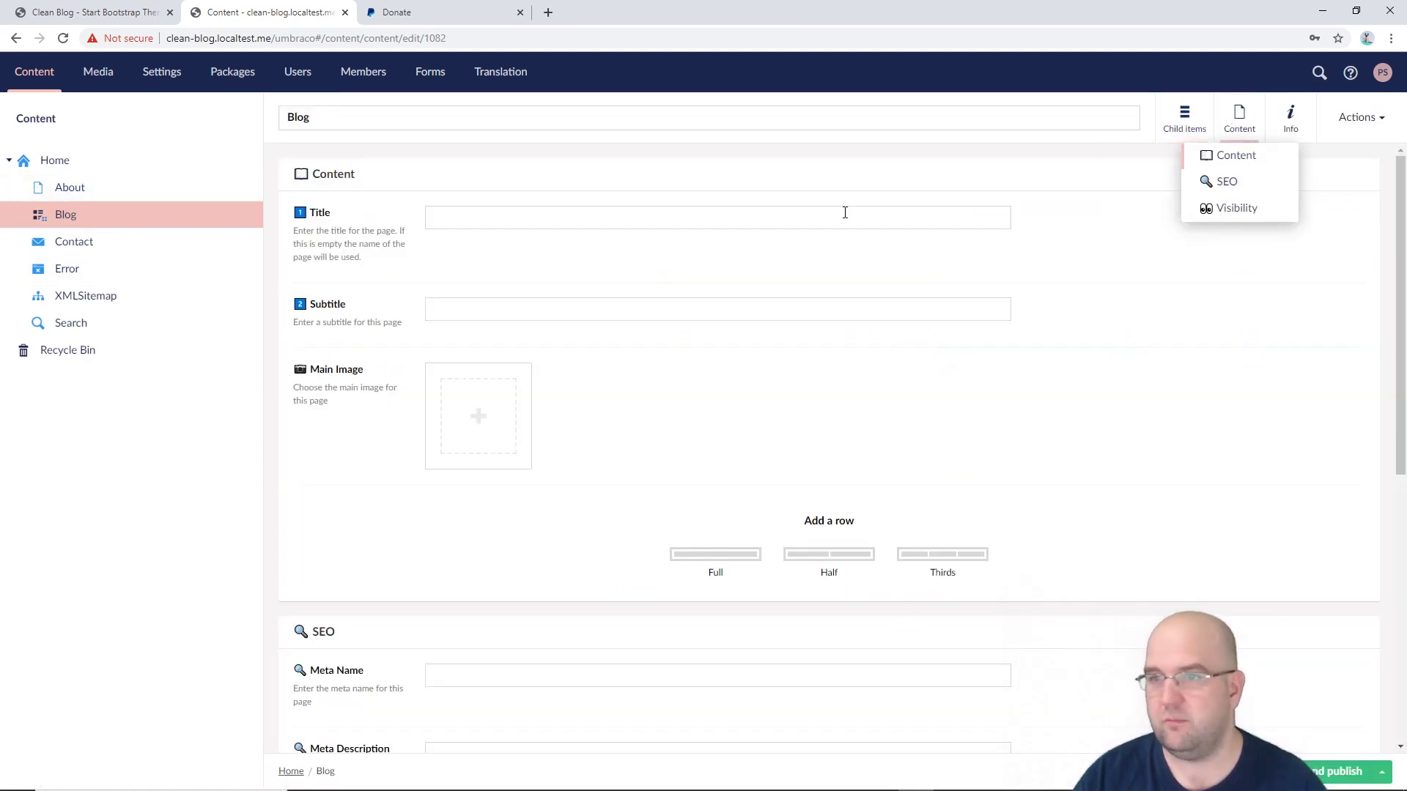
scroll(604, 219, "down", 5)
scroll(692, 265, "down", 2)
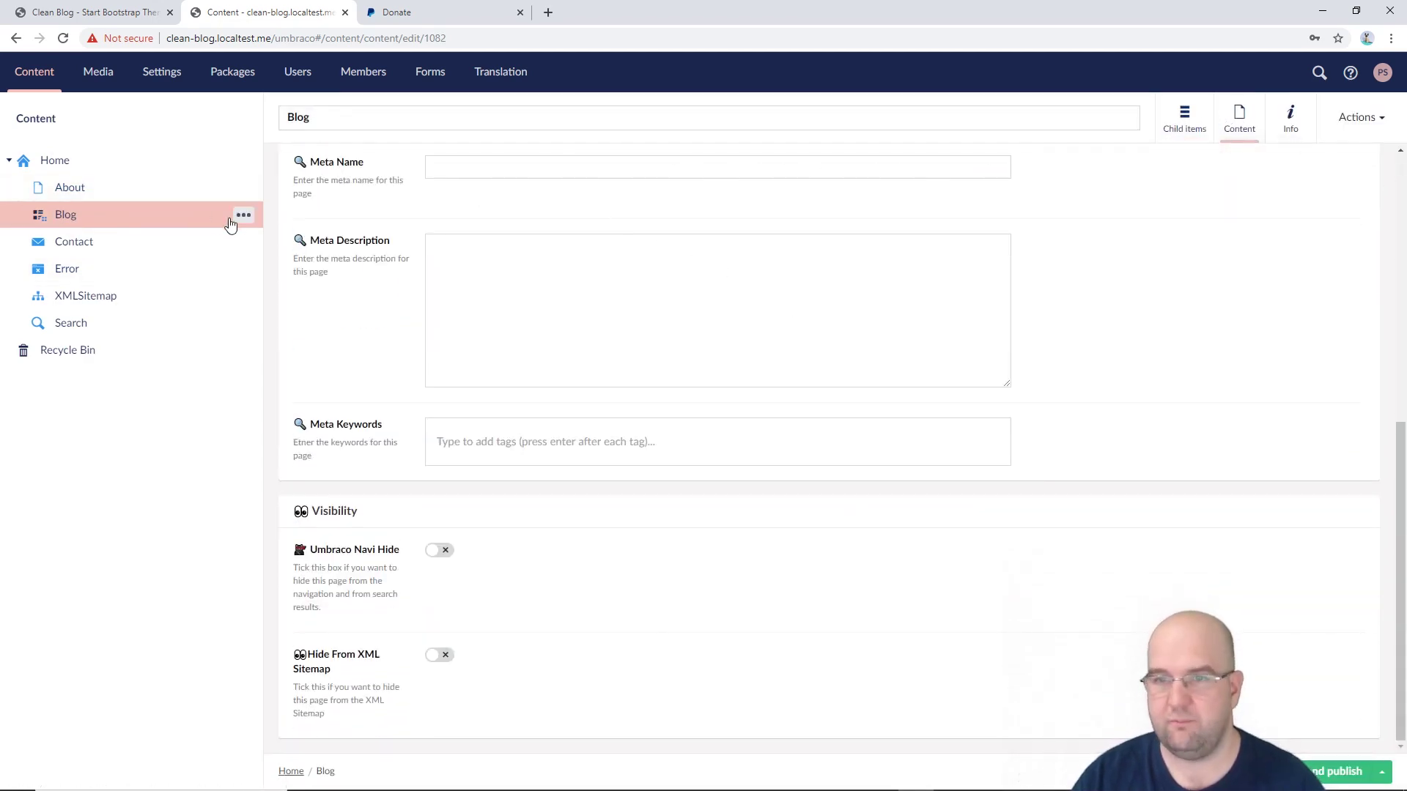
- Open Test Article from Blog's child items and scroll through its emoji-prefixed labels
left_click(1184, 118)
left_click(356, 217)
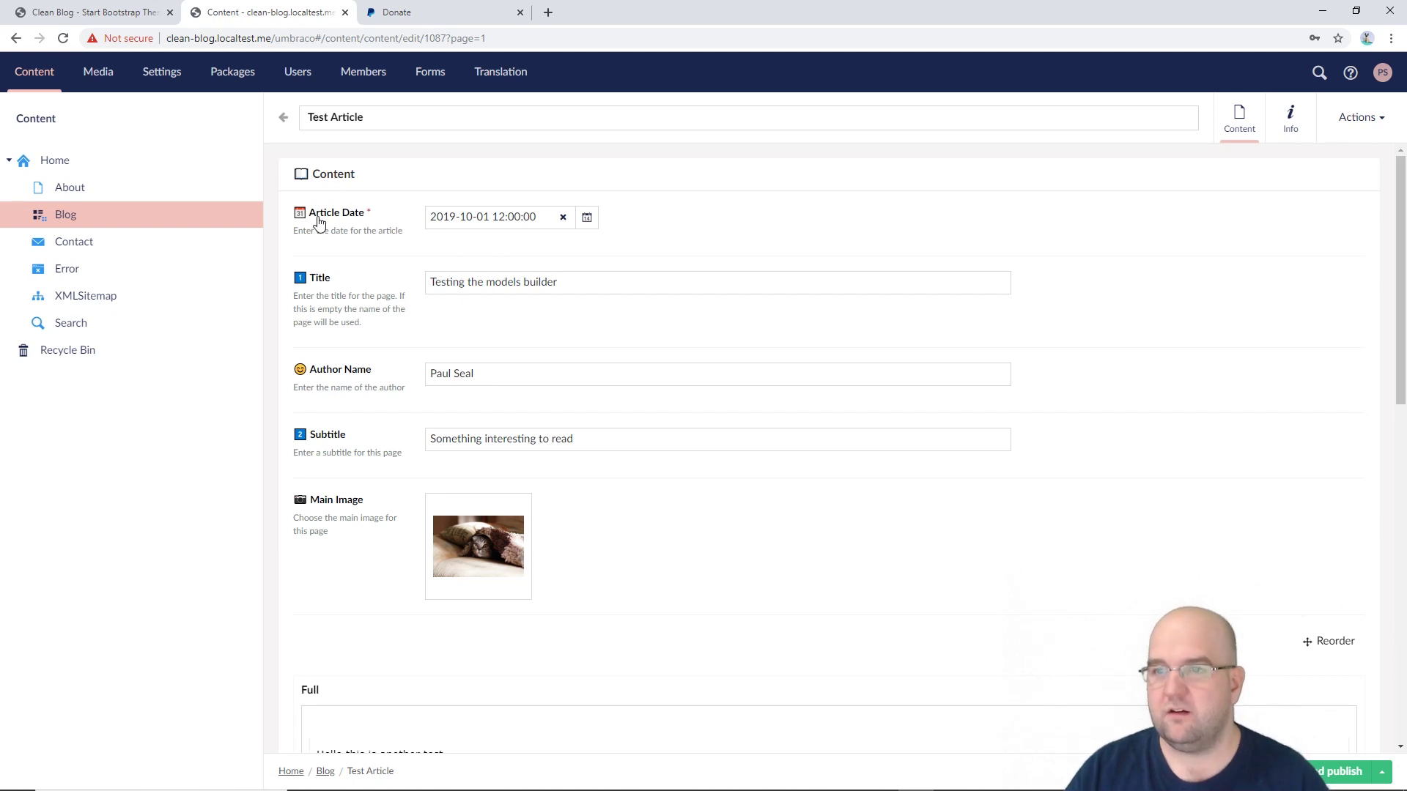
scroll(358, 349, "down", 2)
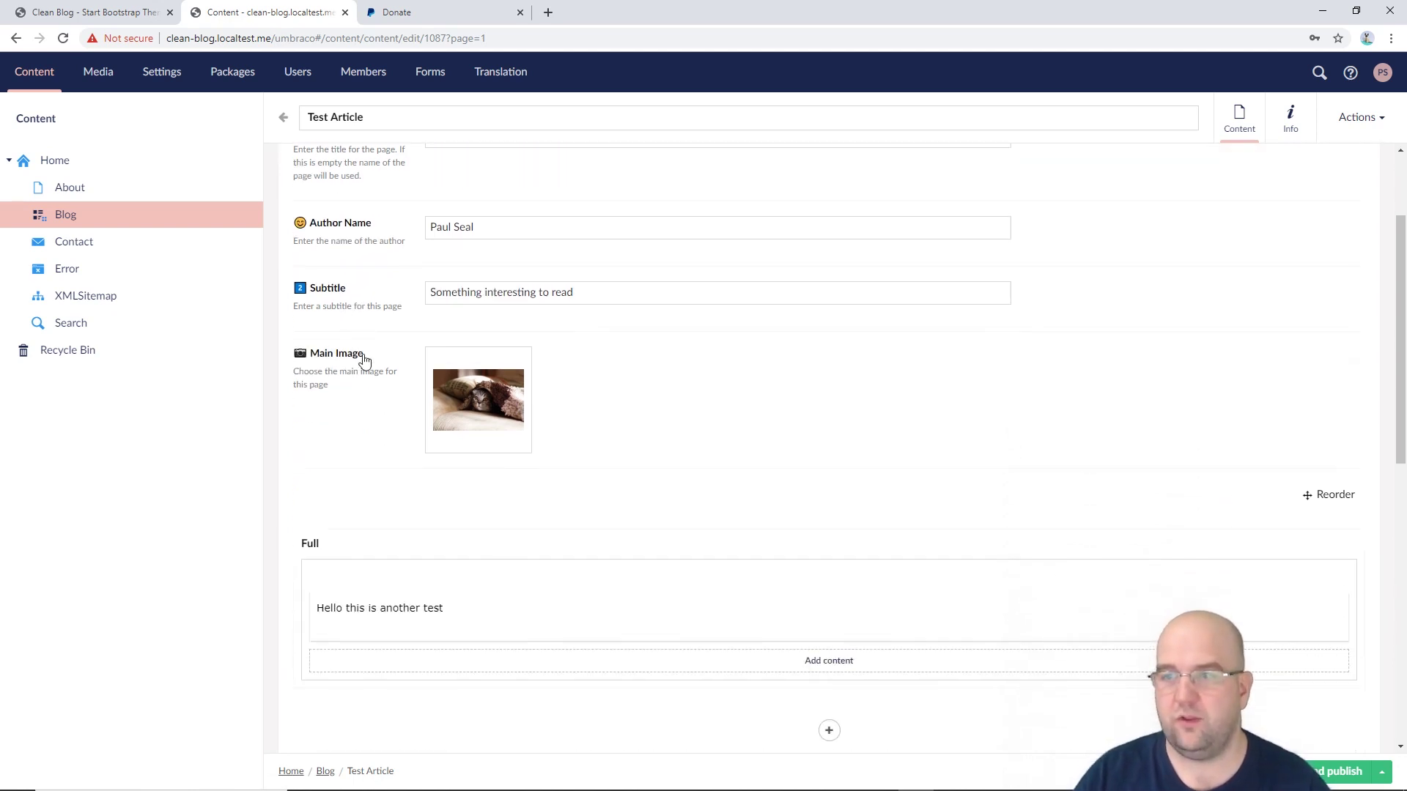
scroll(389, 339, "down", 9)
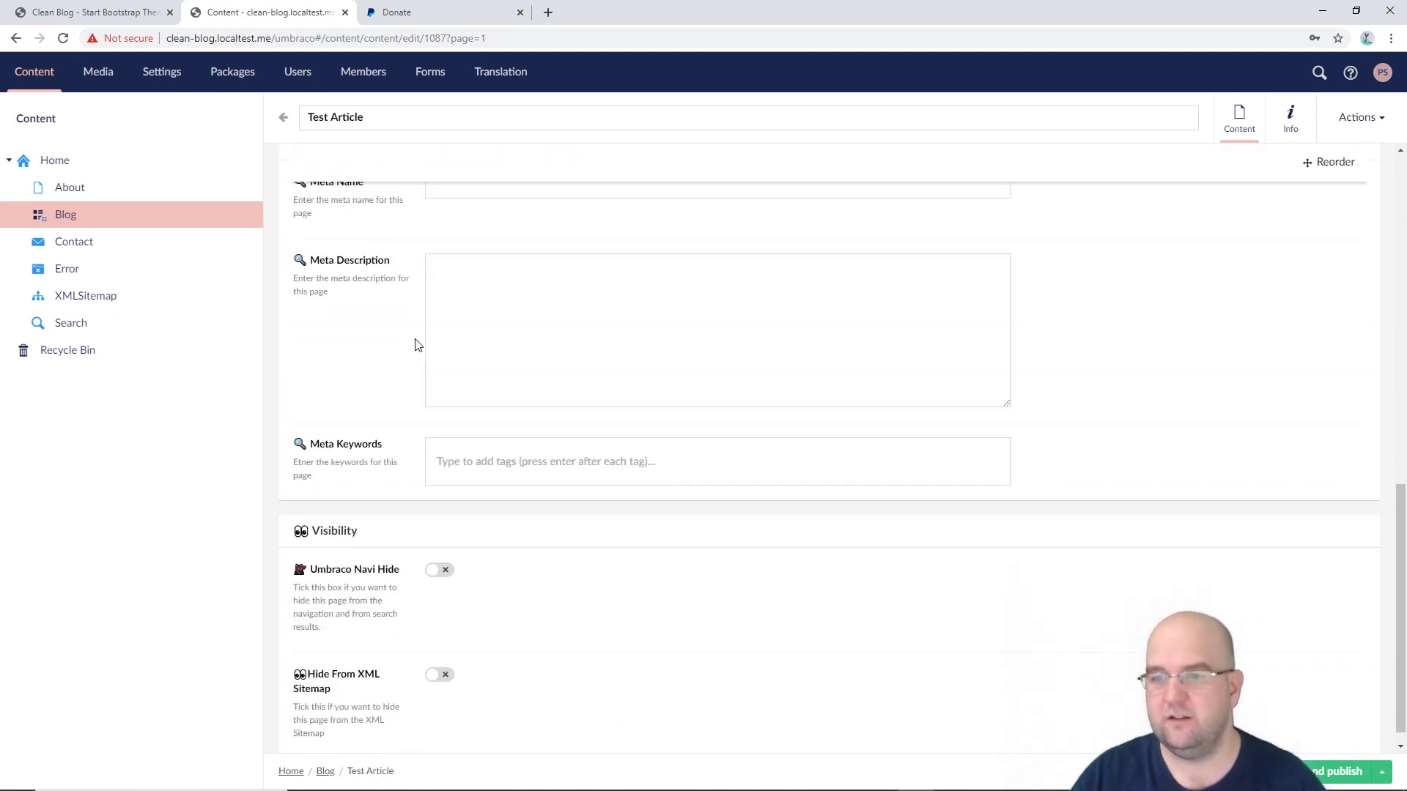
scroll(412, 348, "up", 15)
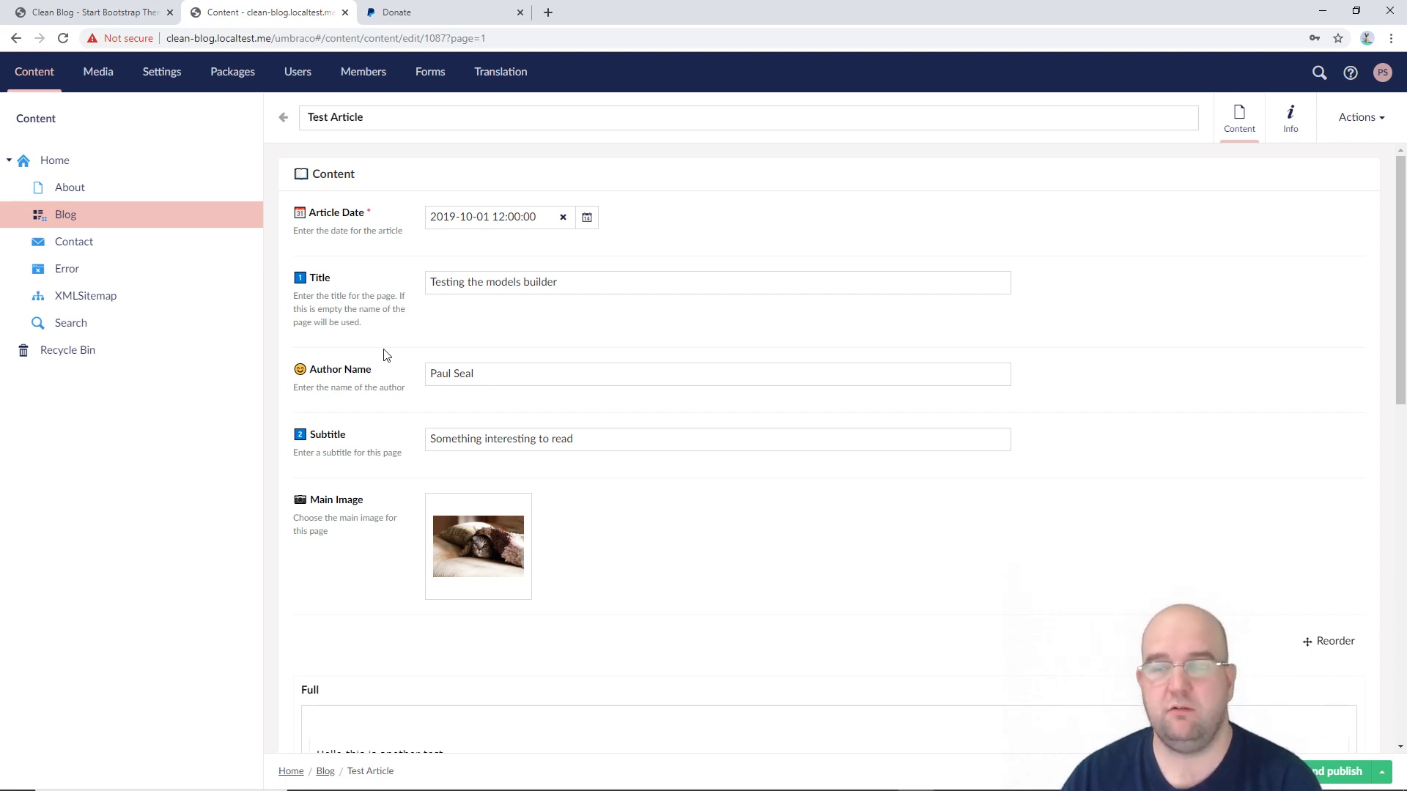
left_click(429, 18)
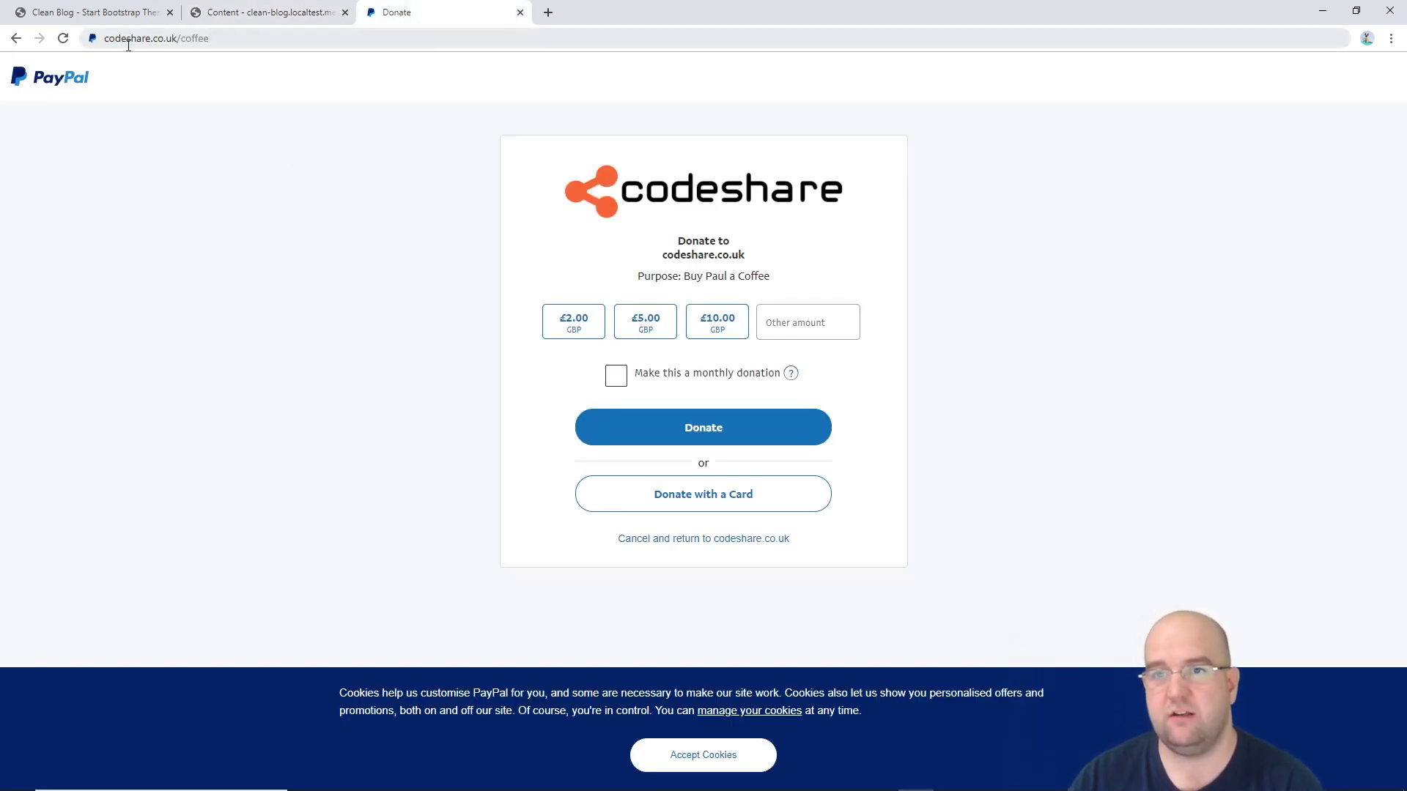
left_click(289, 11)
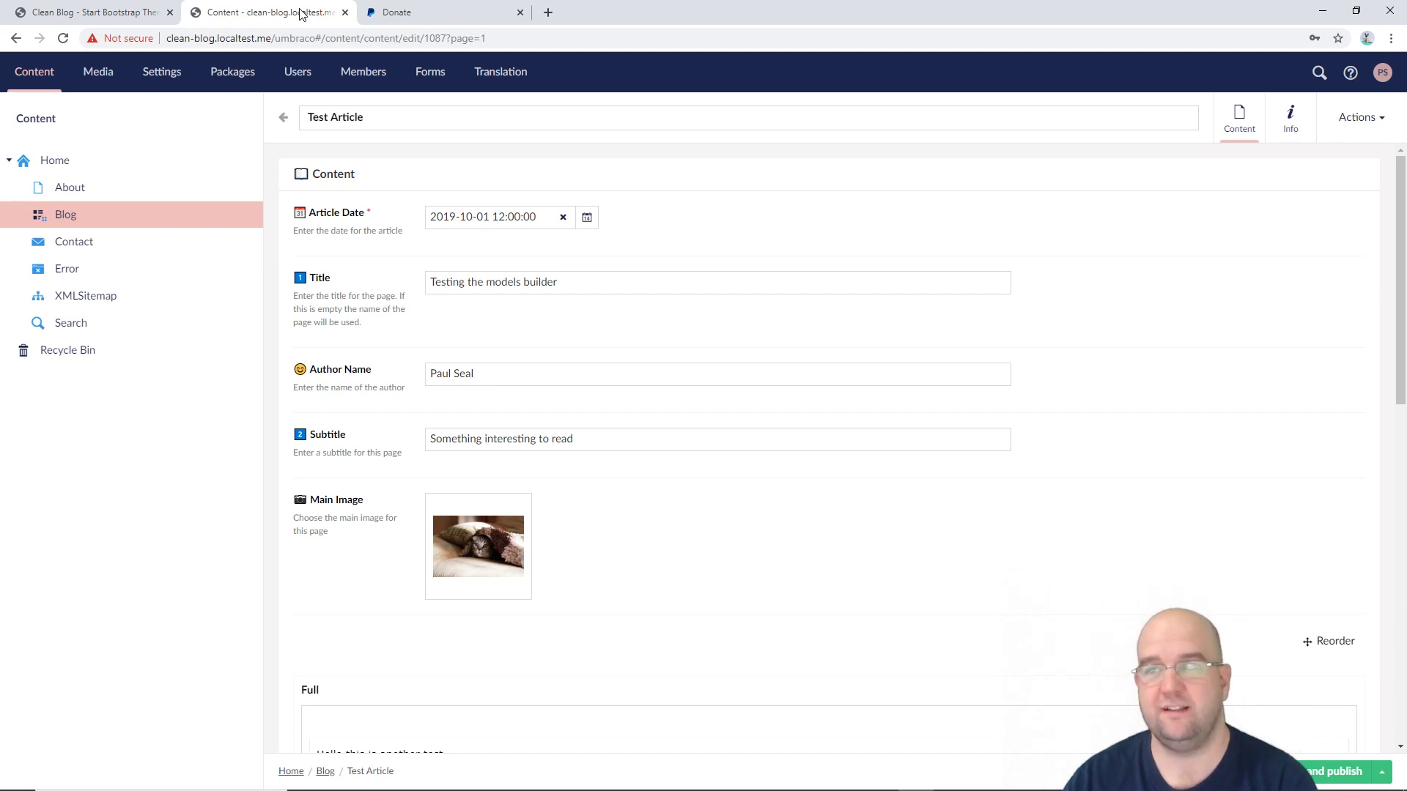
left_click(110, 13)
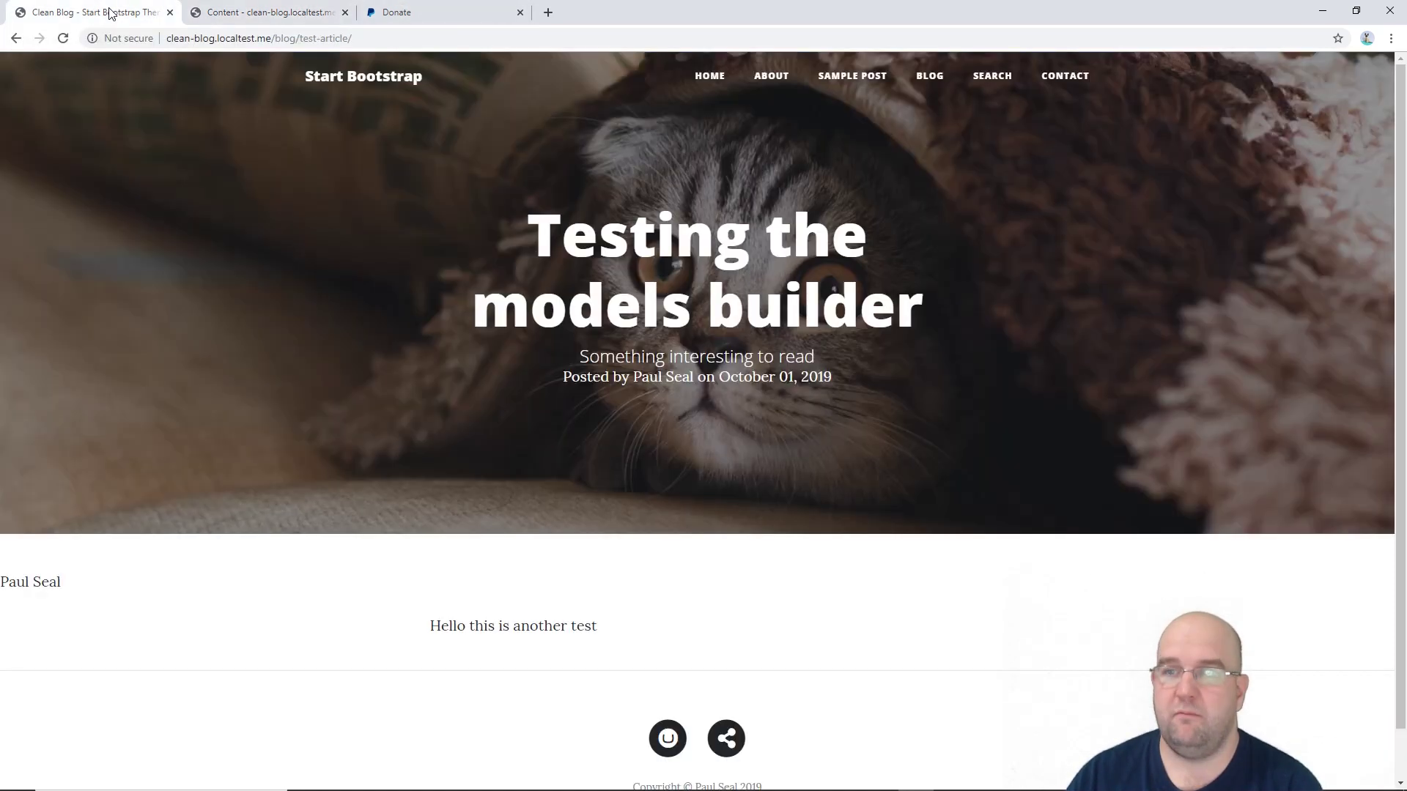
left_click(258, 11)
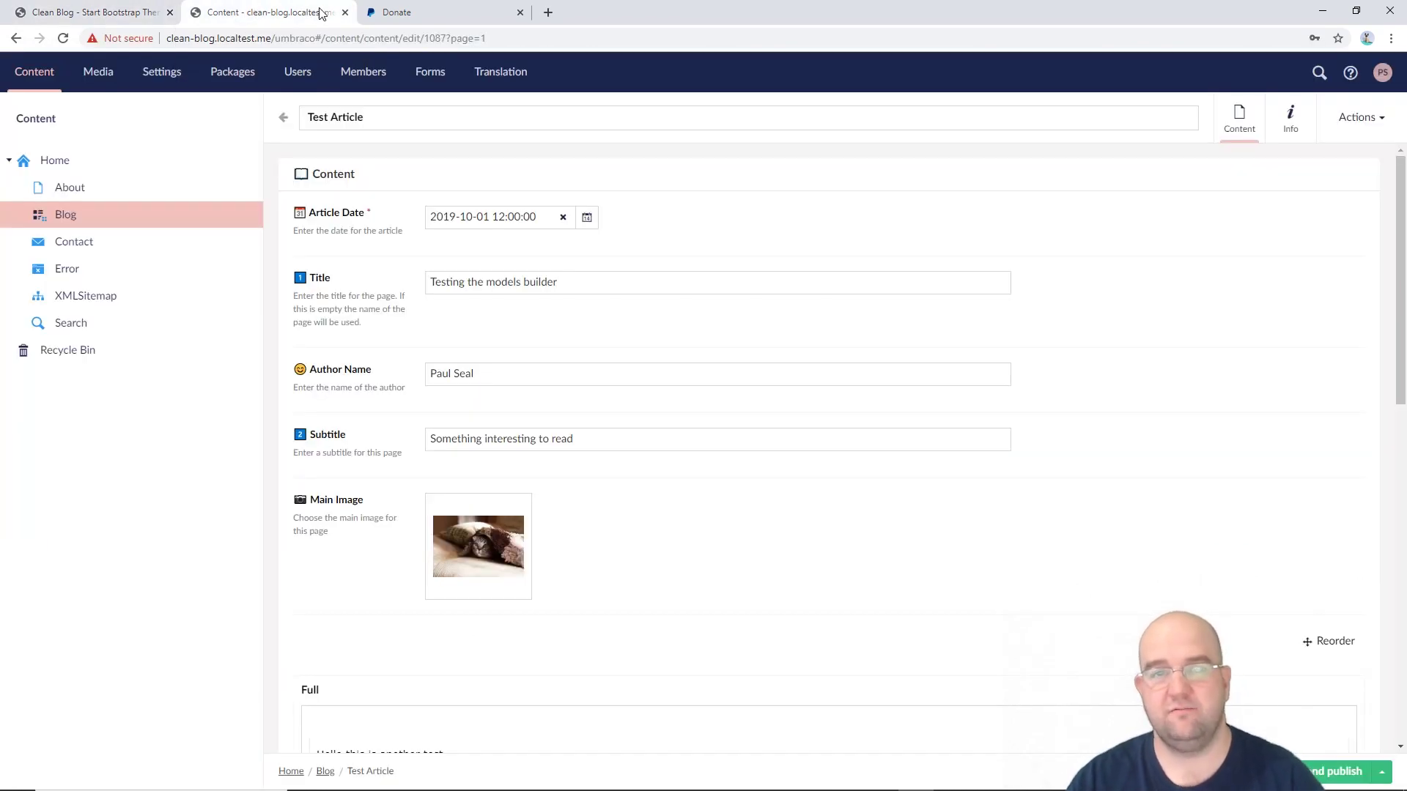